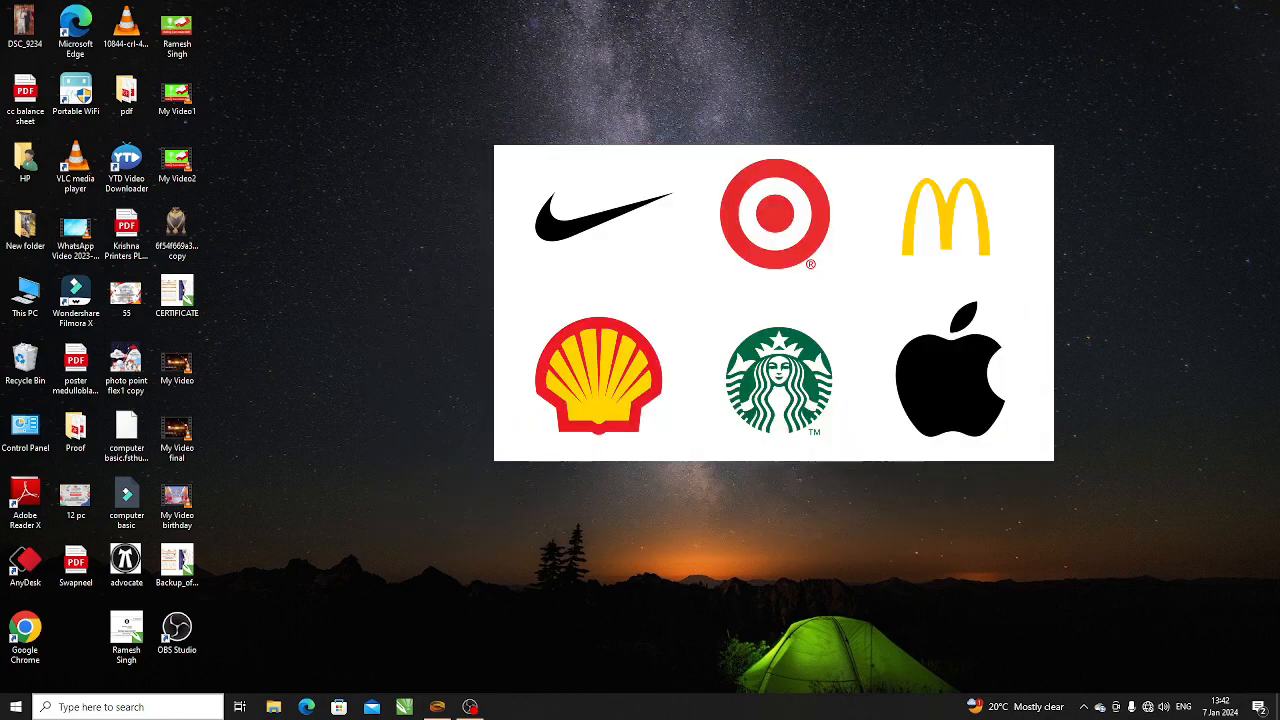
{"action": "right_click", "coordinate": [514, 362]}
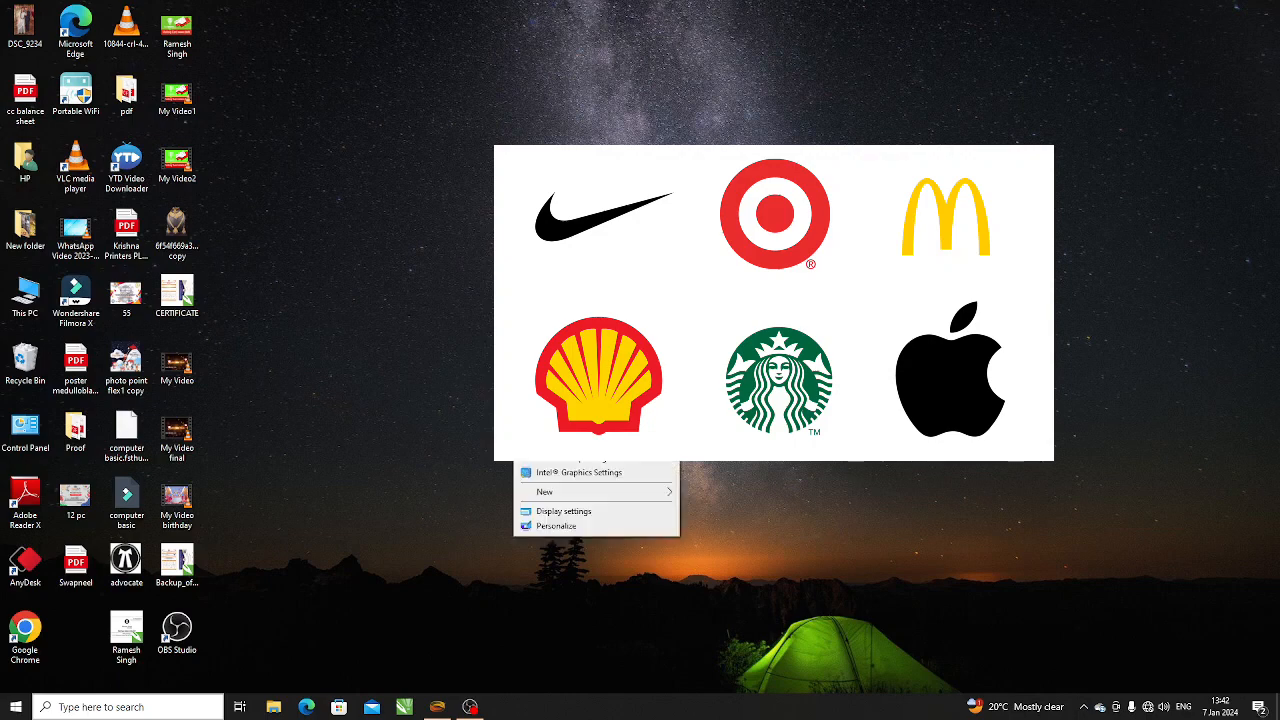
{"action": "left_click", "coordinate": [548, 401]}
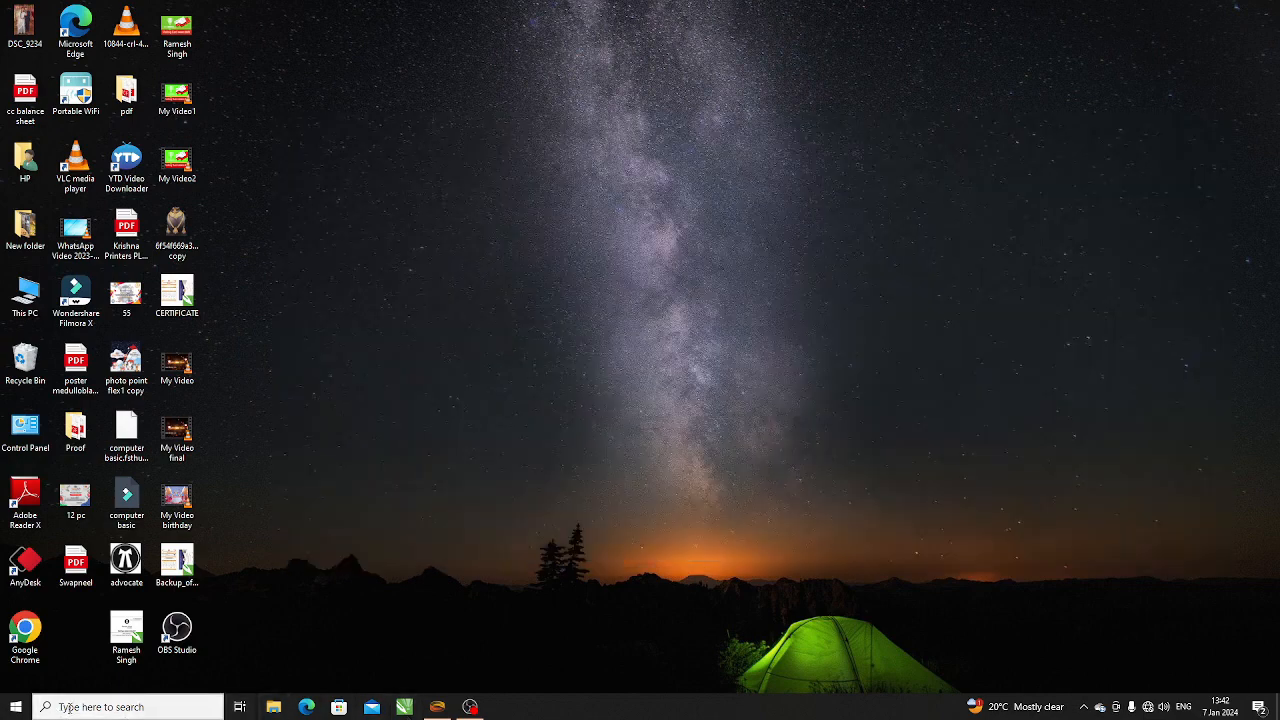
- Search the computer for CorelDRAW X7 and launch it
{"action": "left_click", "coordinate": [70, 708]}
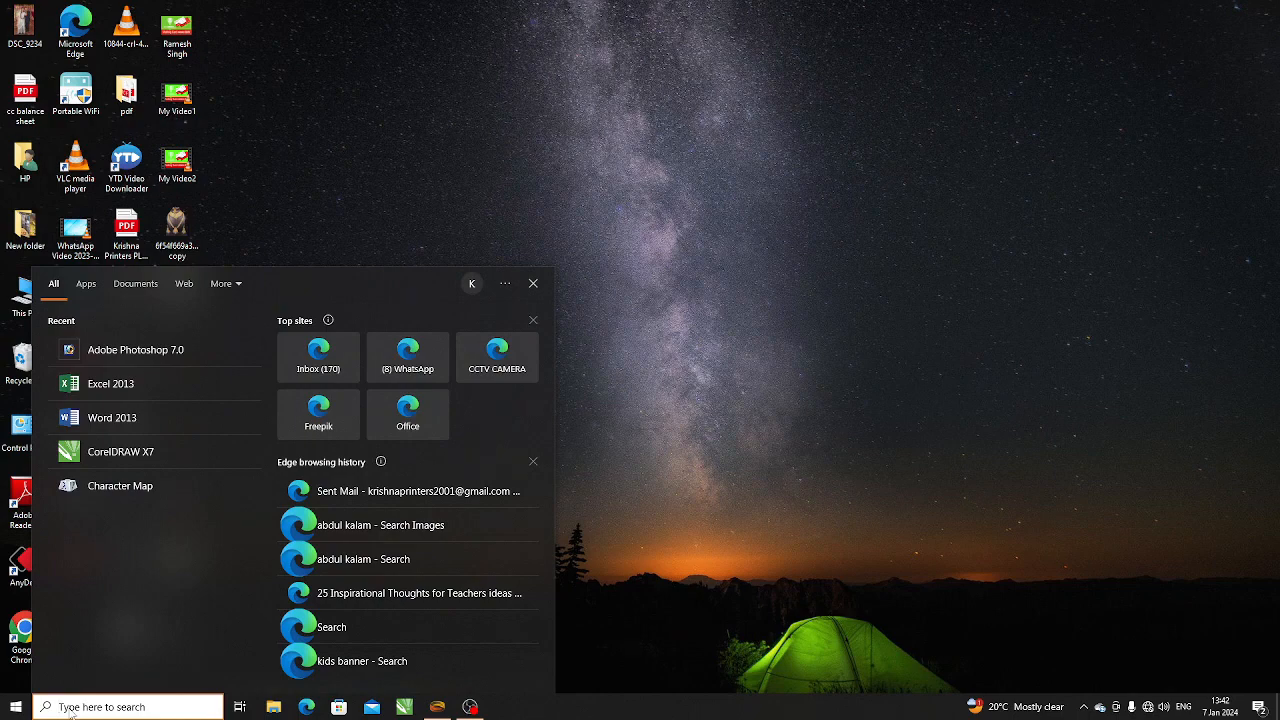
{"action": "type", "text": "r"}
{"action": "key", "text": "BackSpace"}
{"action": "type", "text": "co"}
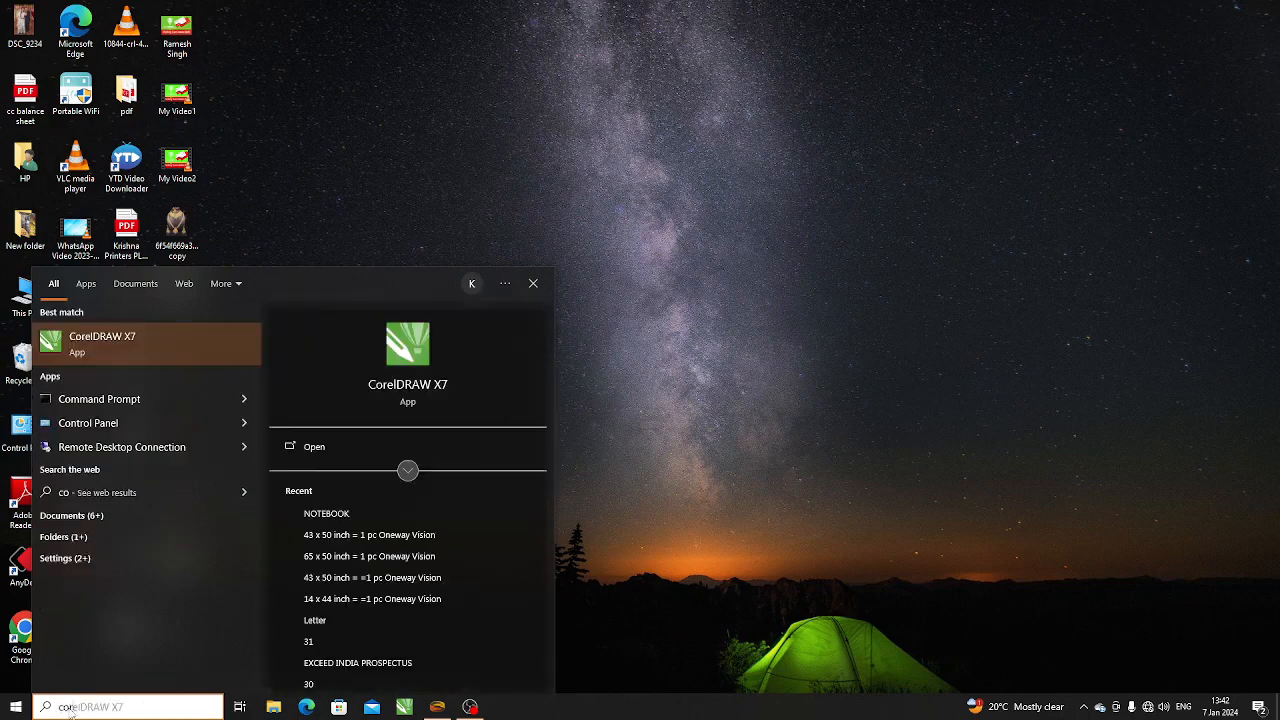
{"action": "type", "text": "re"}
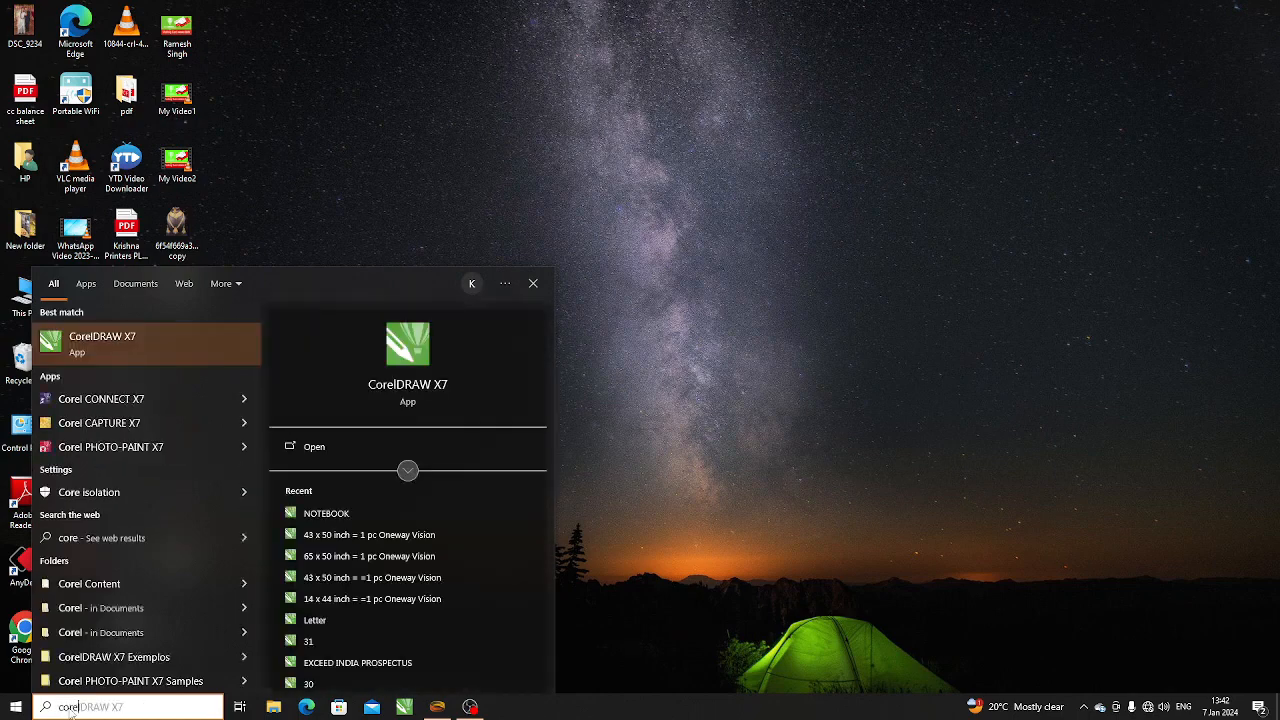
{"action": "left_click", "coordinate": [146, 346]}
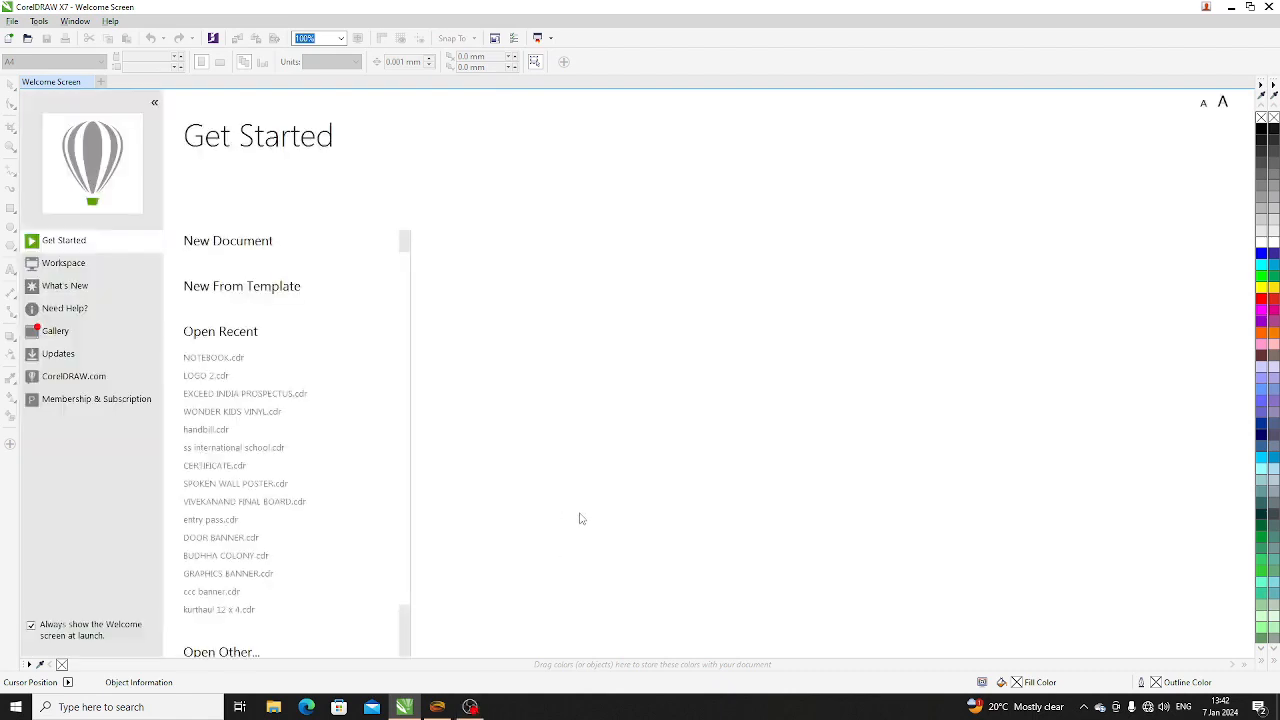
- Start a new document with the A4 page size and inches as its unit of measurement
{"action": "left_click", "coordinate": [229, 253]}
{"action": "left_click", "coordinate": [245, 247]}
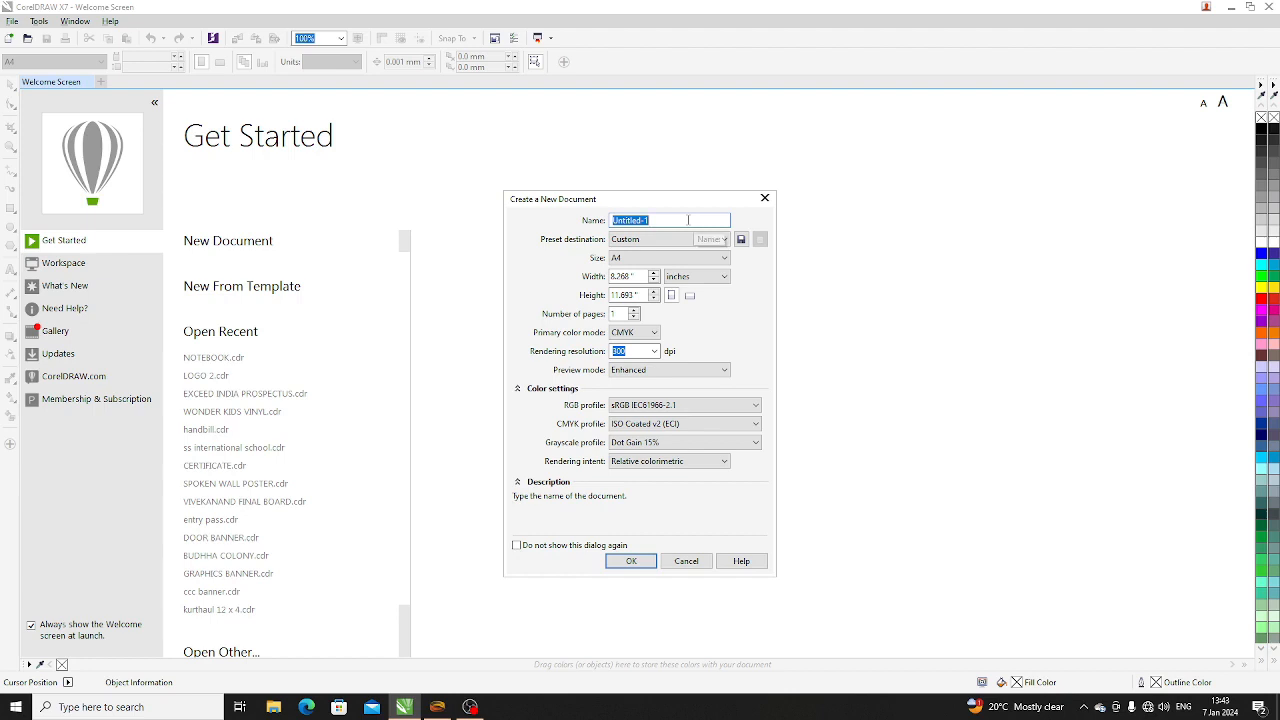
{"action": "left_click_drag", "start_coordinate": [688, 220], "coordinate": [592, 226]}
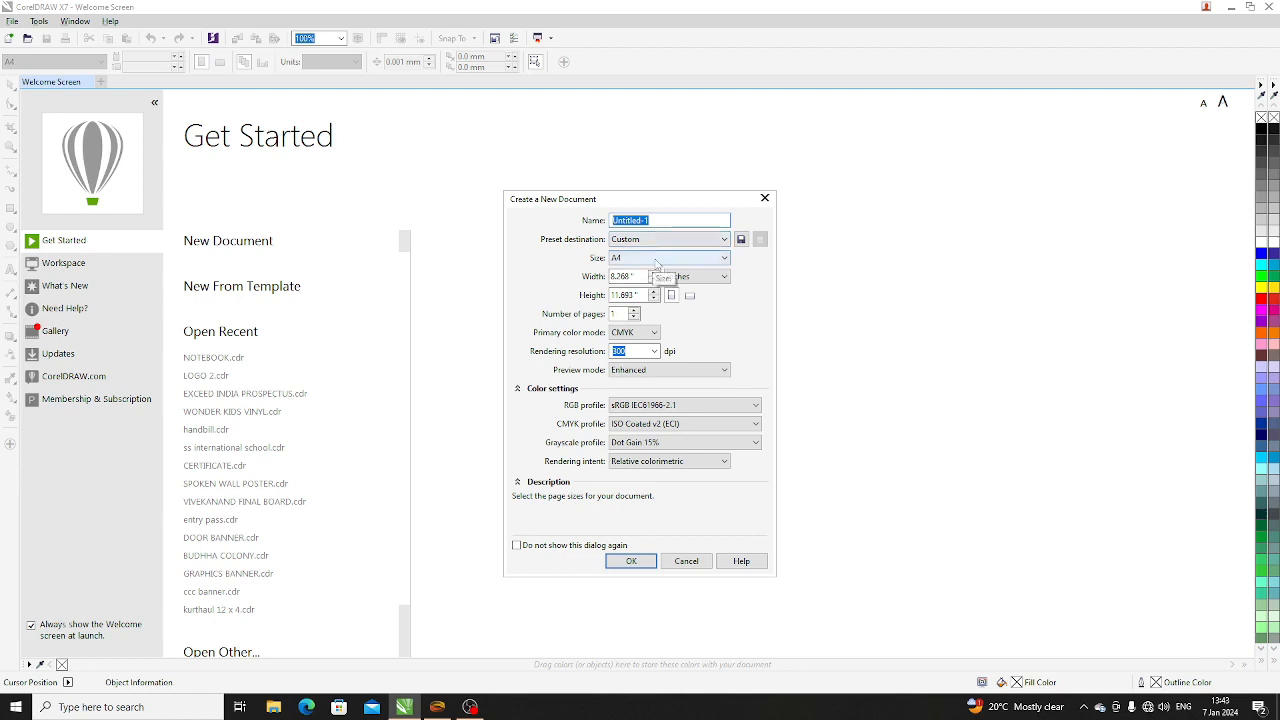
{"action": "left_click", "coordinate": [720, 262]}
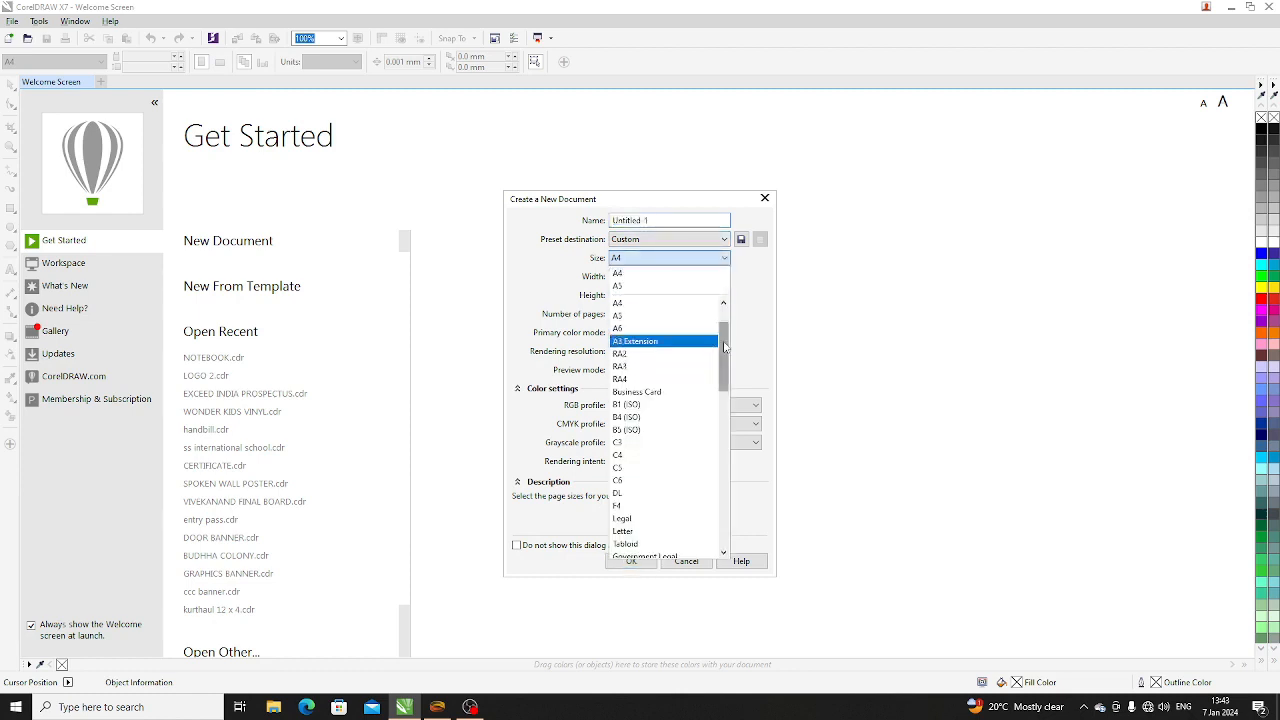
{"action": "scroll", "coordinate": [666, 320], "scroll_direction": "up", "scroll_amount": 2}
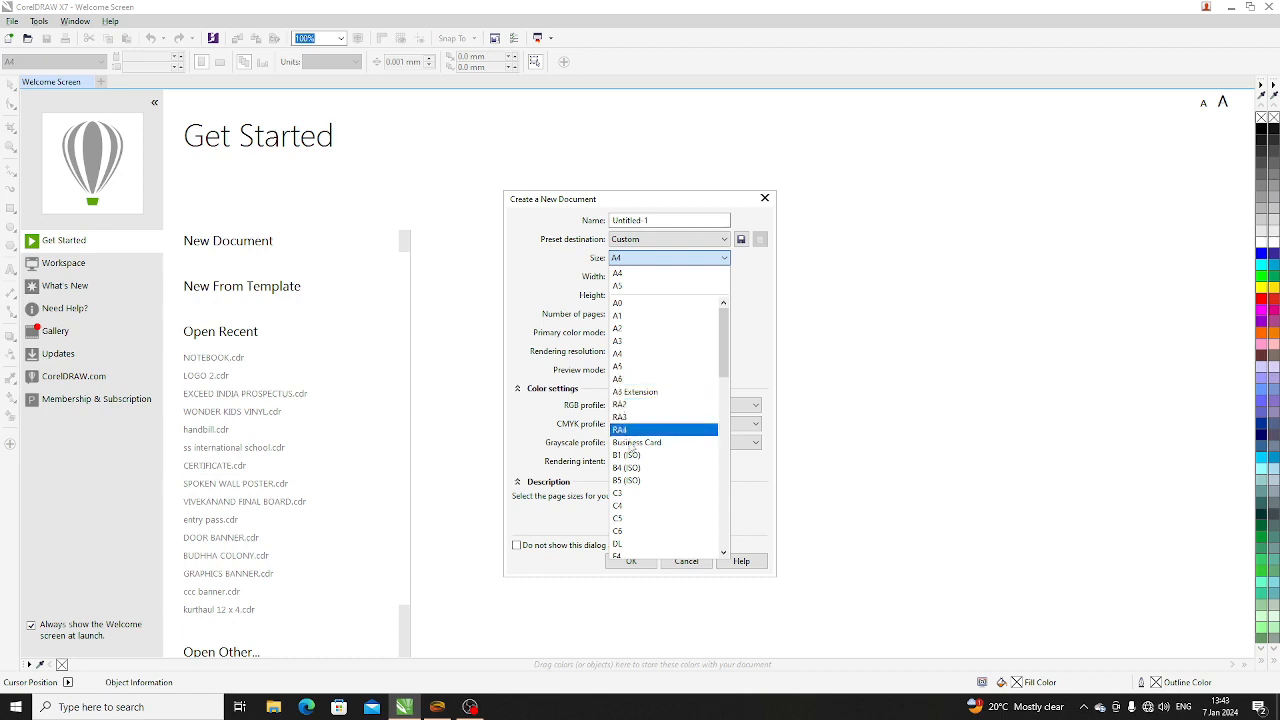
{"action": "left_click", "coordinate": [624, 355]}
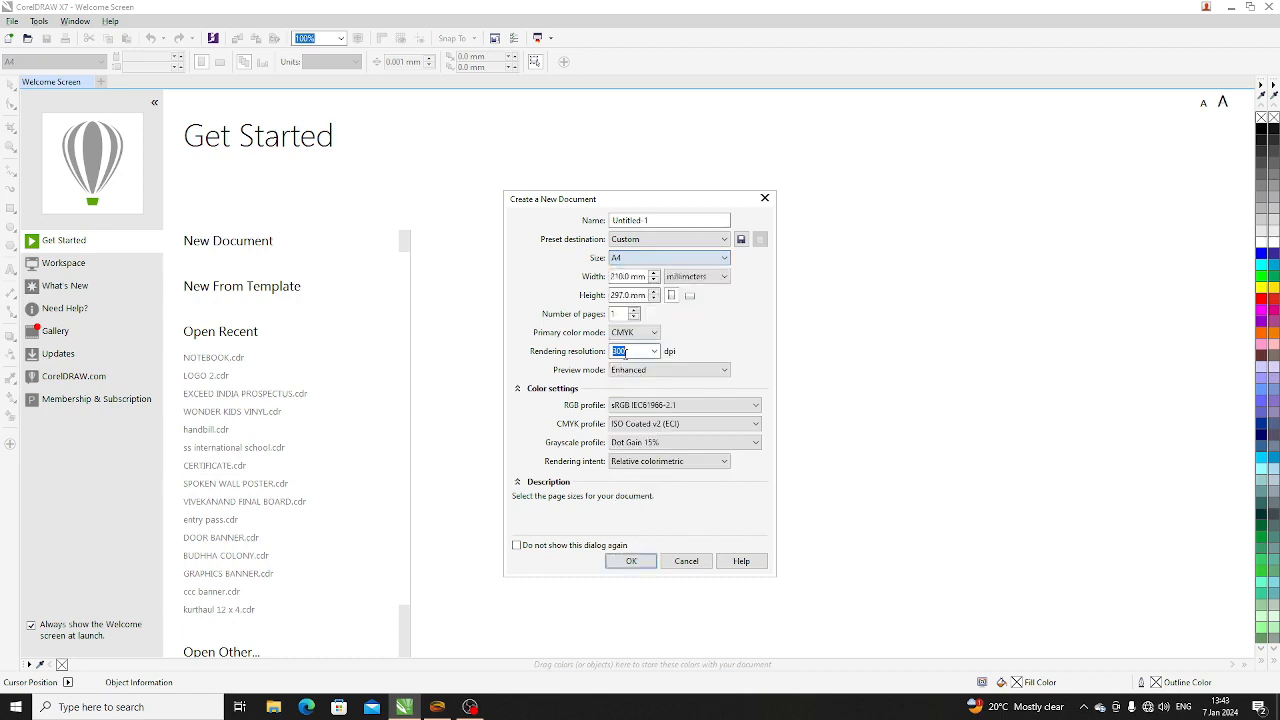
{"action": "left_click", "coordinate": [713, 282]}
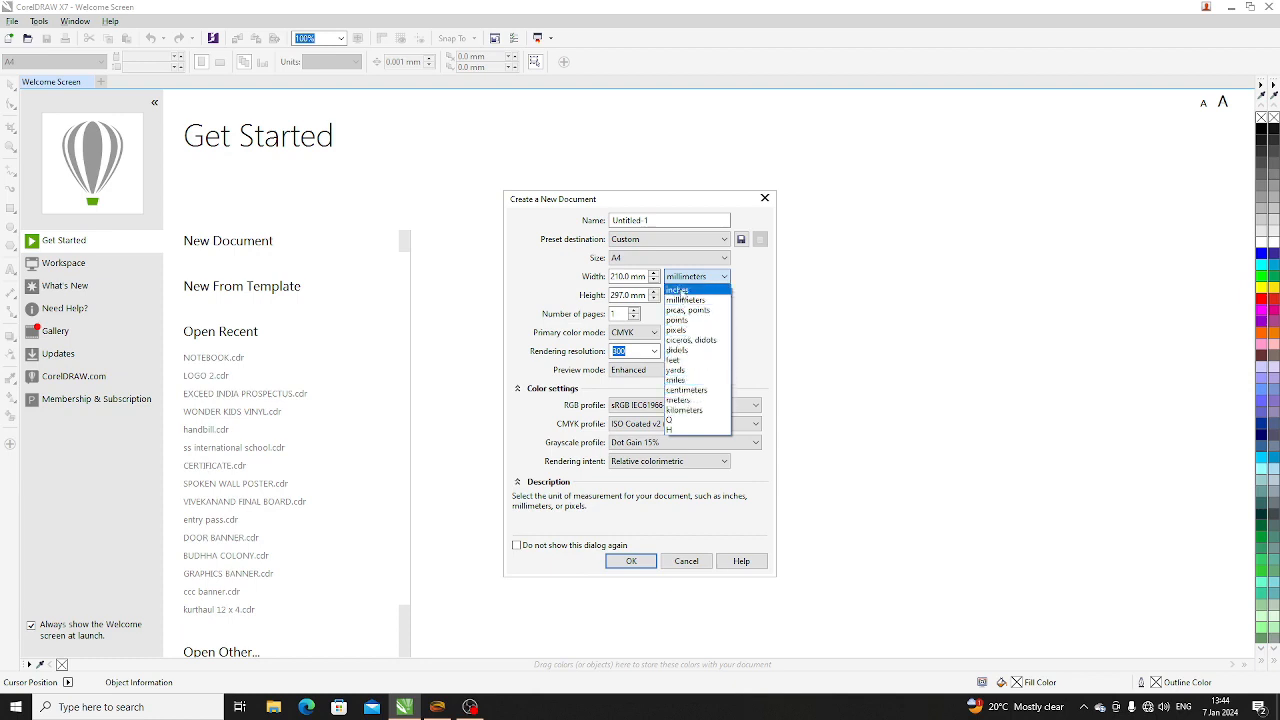
{"action": "left_click", "coordinate": [682, 291]}
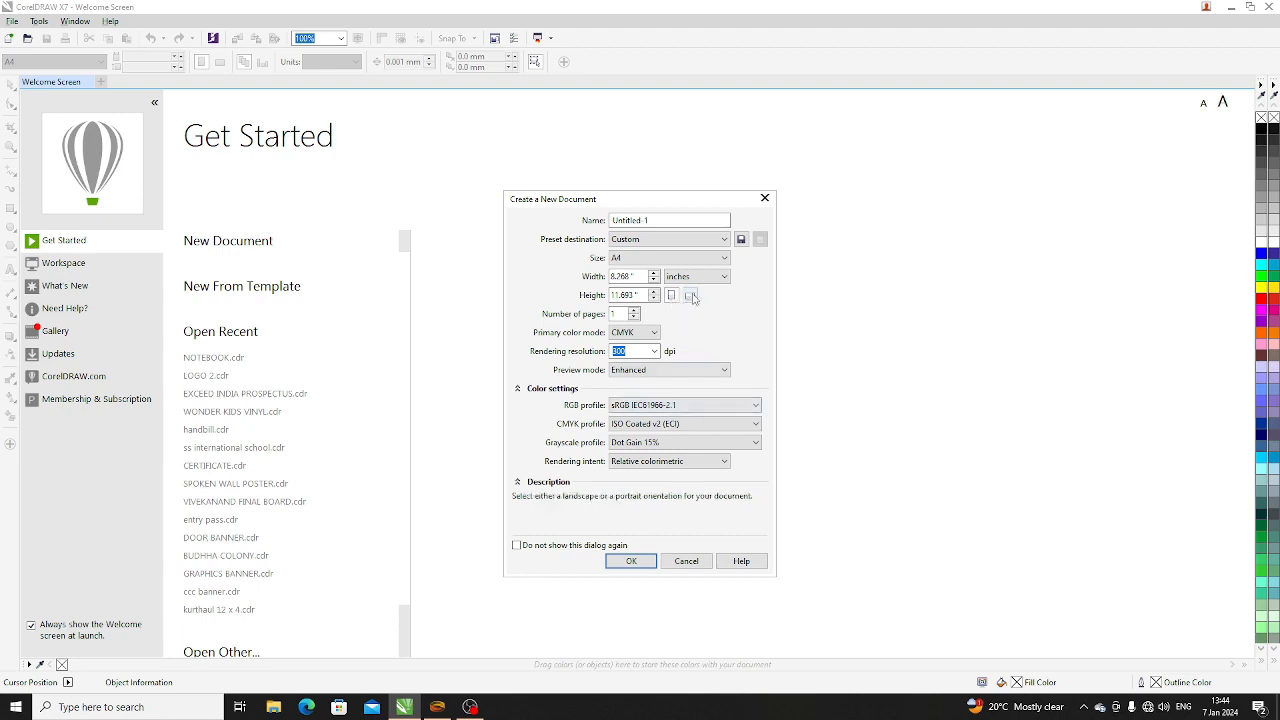
- Try landscape orientation and a page count of 10 for the new document, restoring portrait and a single page
{"action": "left_click", "coordinate": [690, 296]}
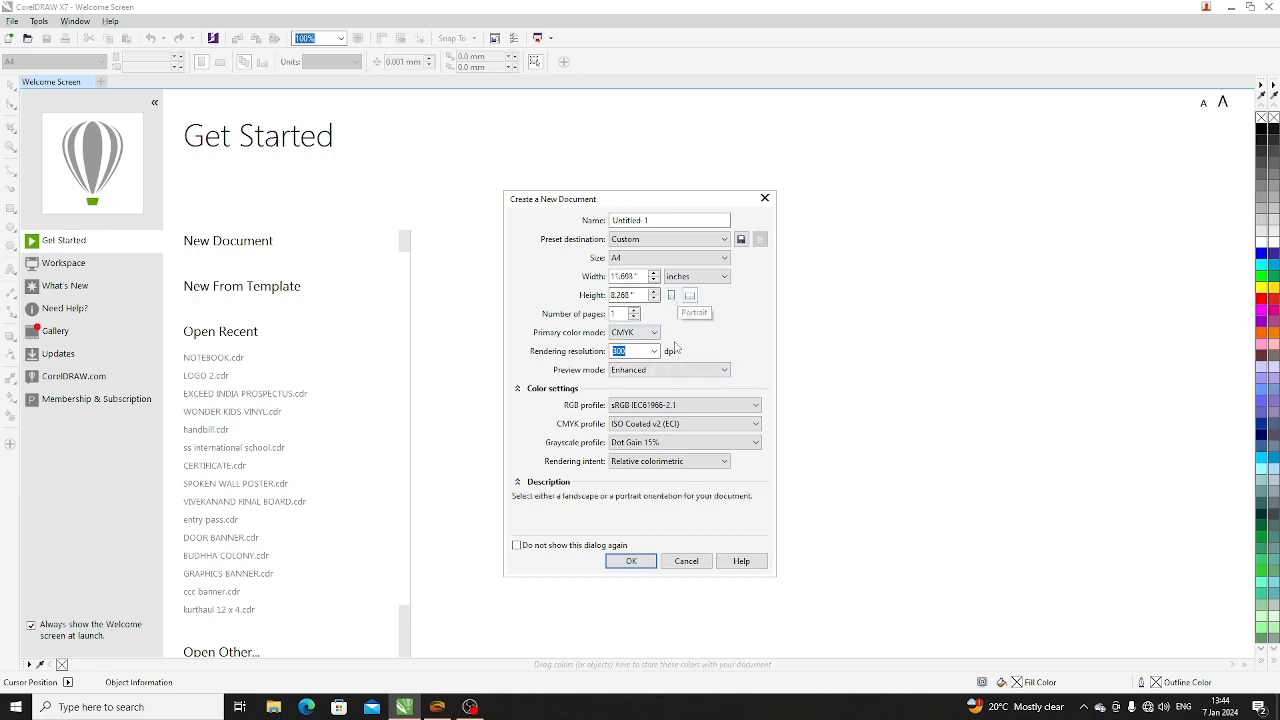
{"action": "left_click", "coordinate": [672, 296]}
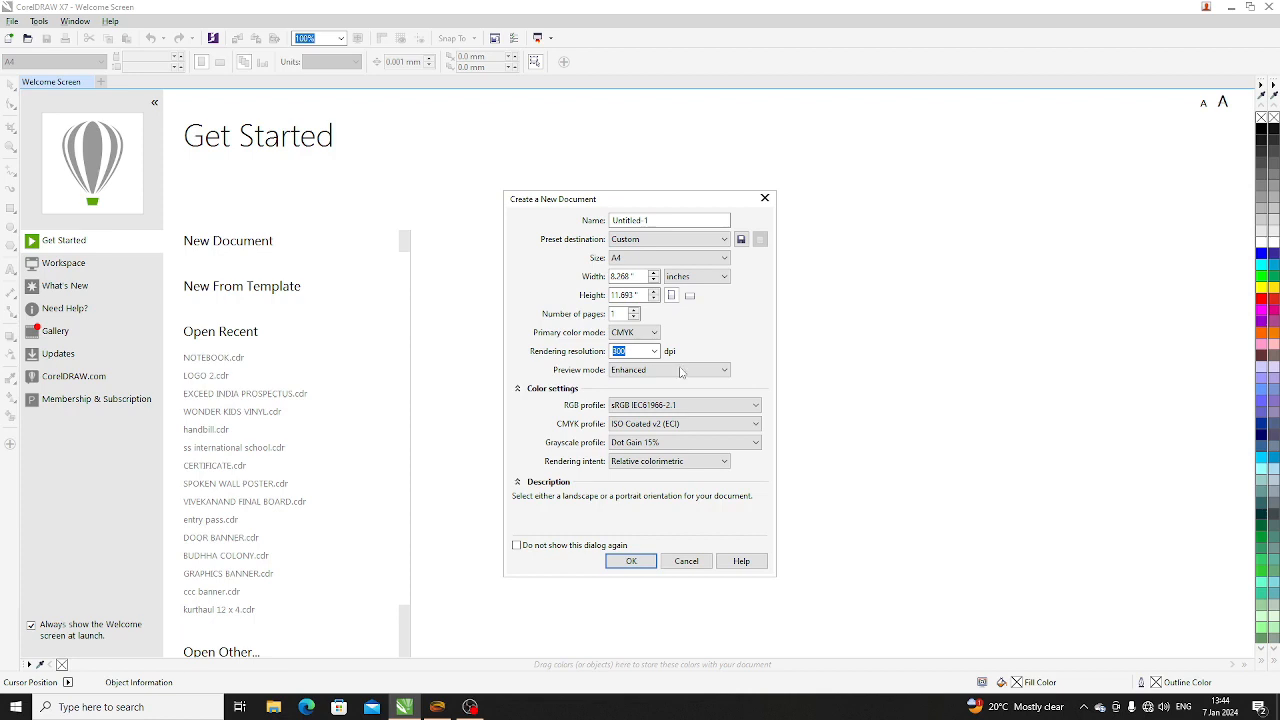
{"action": "left_click", "coordinate": [621, 313]}
{"action": "type", "text": "0"}
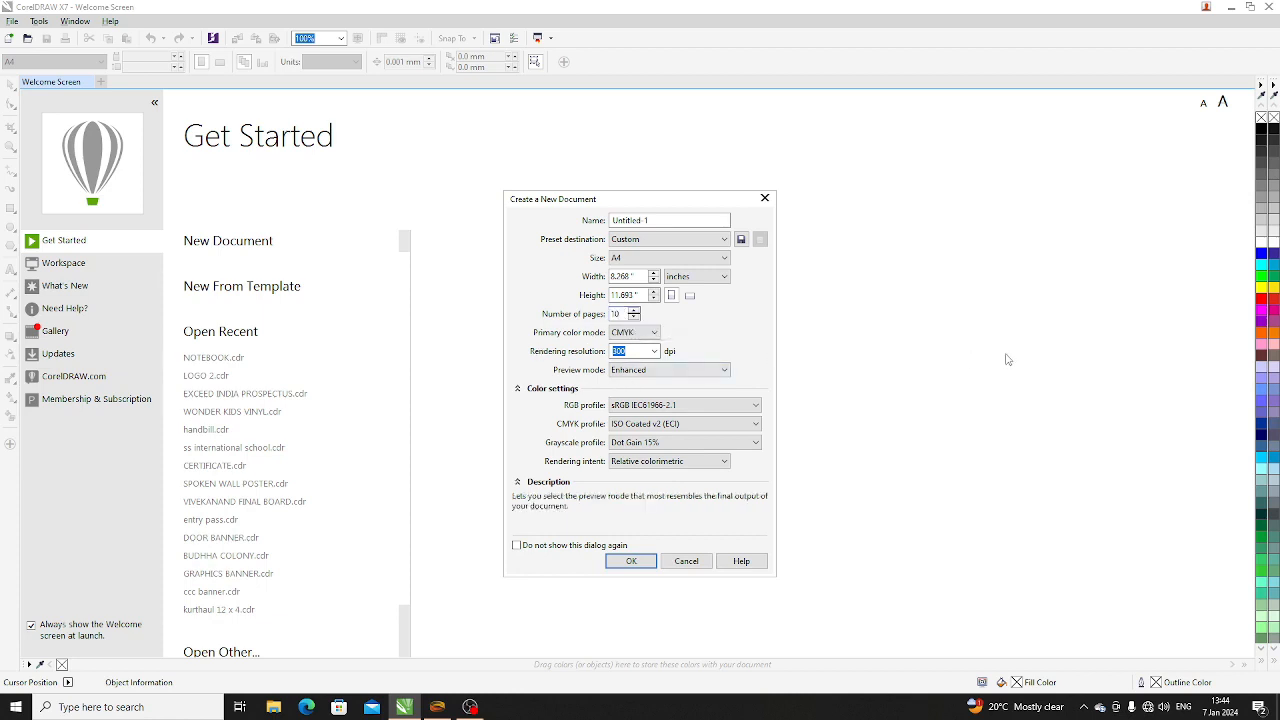
{"action": "key", "text": "BackSpace"}
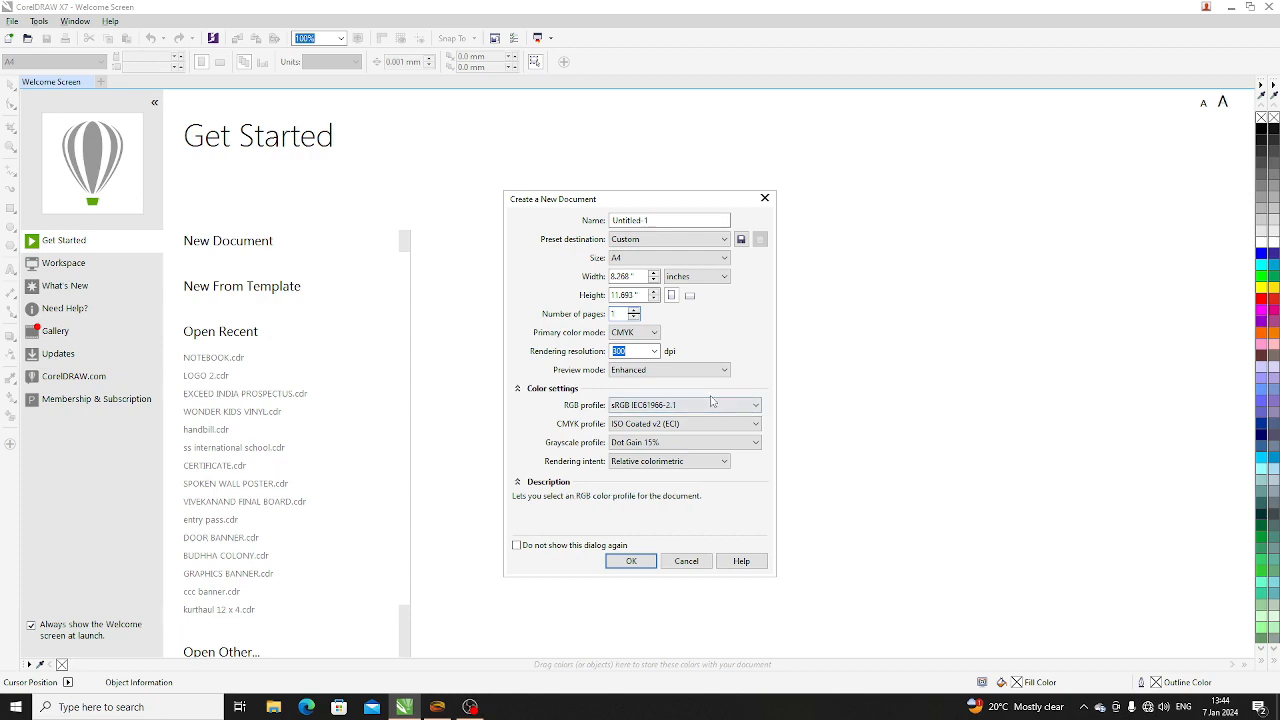
- Create the document with a rendering resolution of 300 dpi, leaving the setup dialog enabled for future documents
{"action": "left_click", "coordinate": [642, 352]}
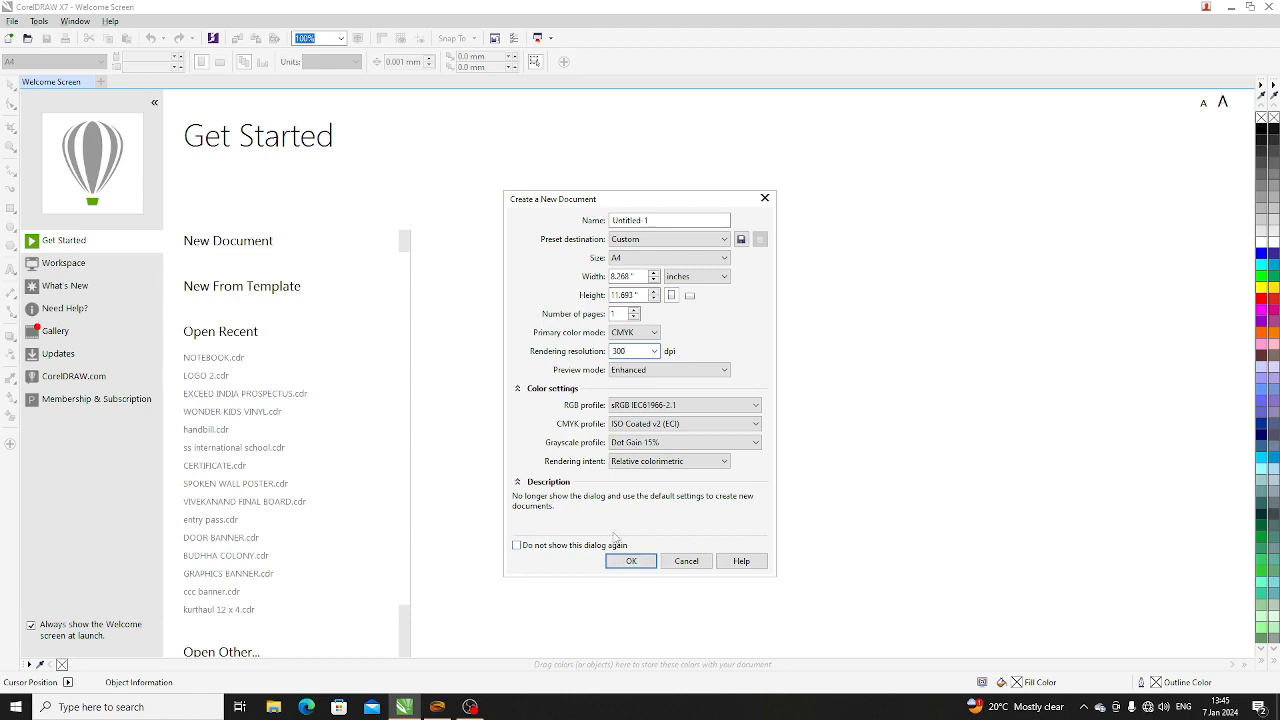
{"action": "left_click", "coordinate": [517, 546]}
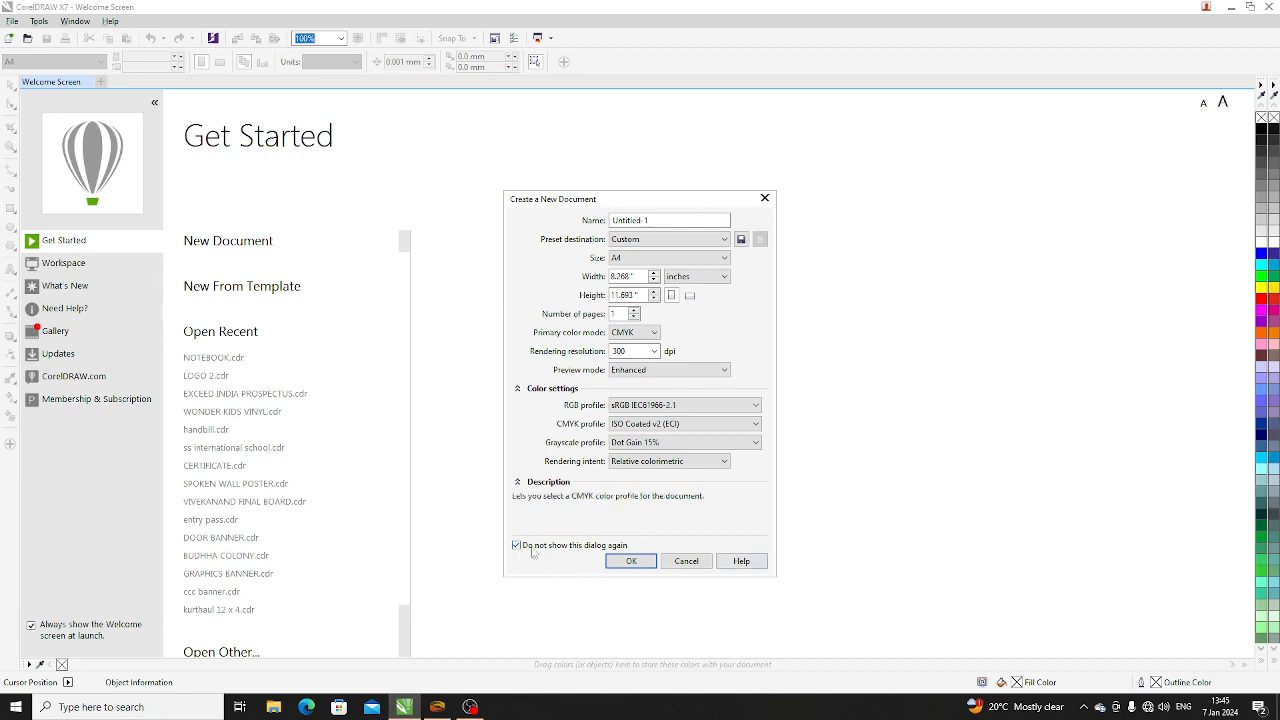
{"action": "left_click", "coordinate": [634, 562]}
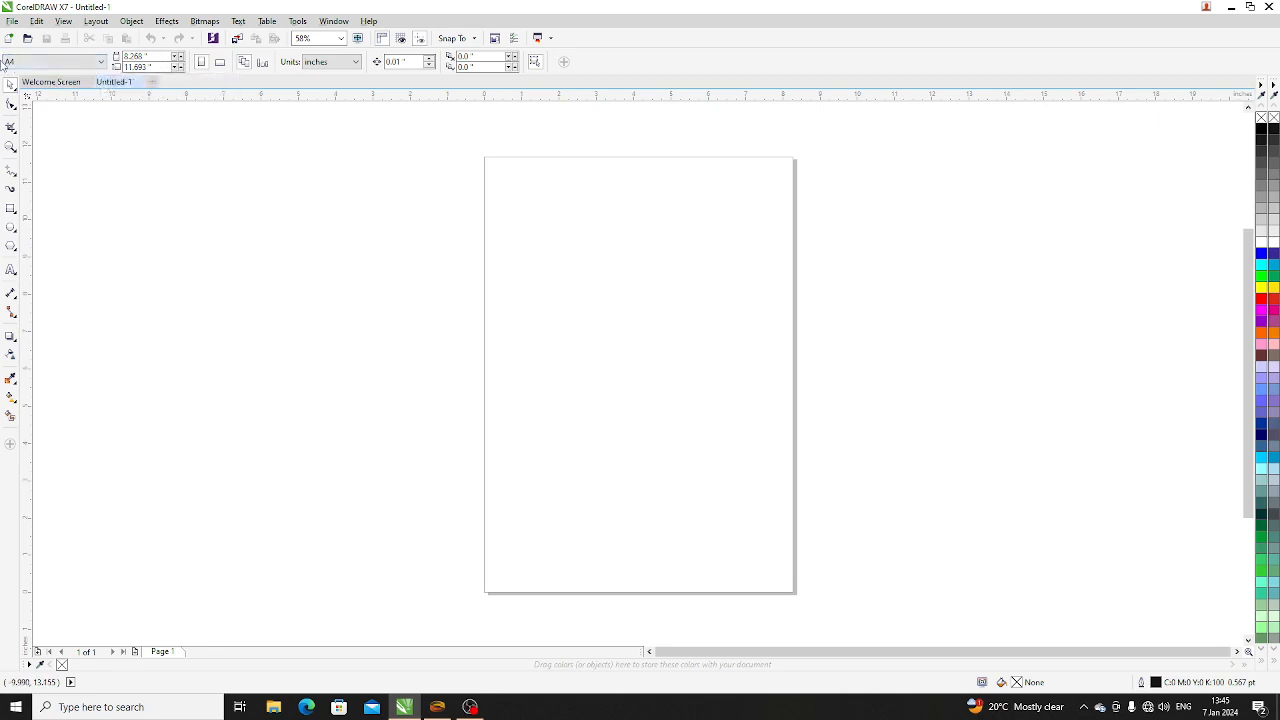
- Set the page to a custom size of 20 by 20 inches
{"action": "left_click", "coordinate": [83, 65]}
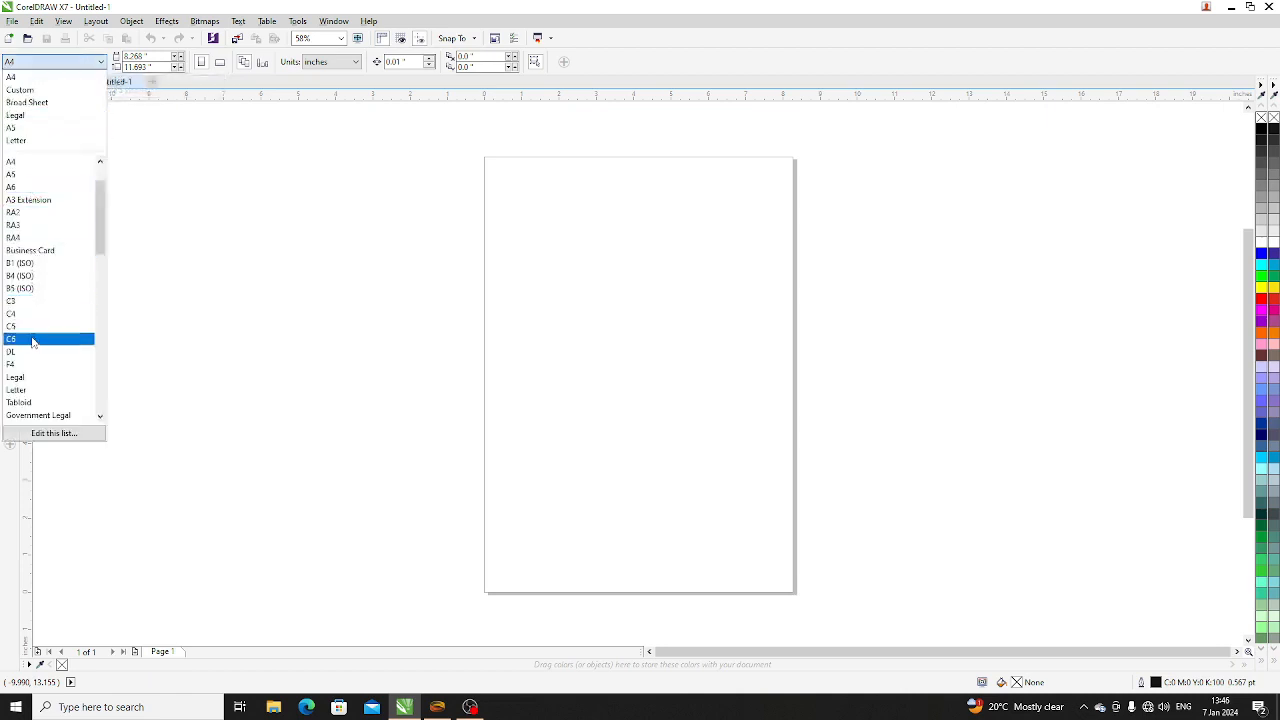
{"action": "left_click", "coordinate": [148, 214]}
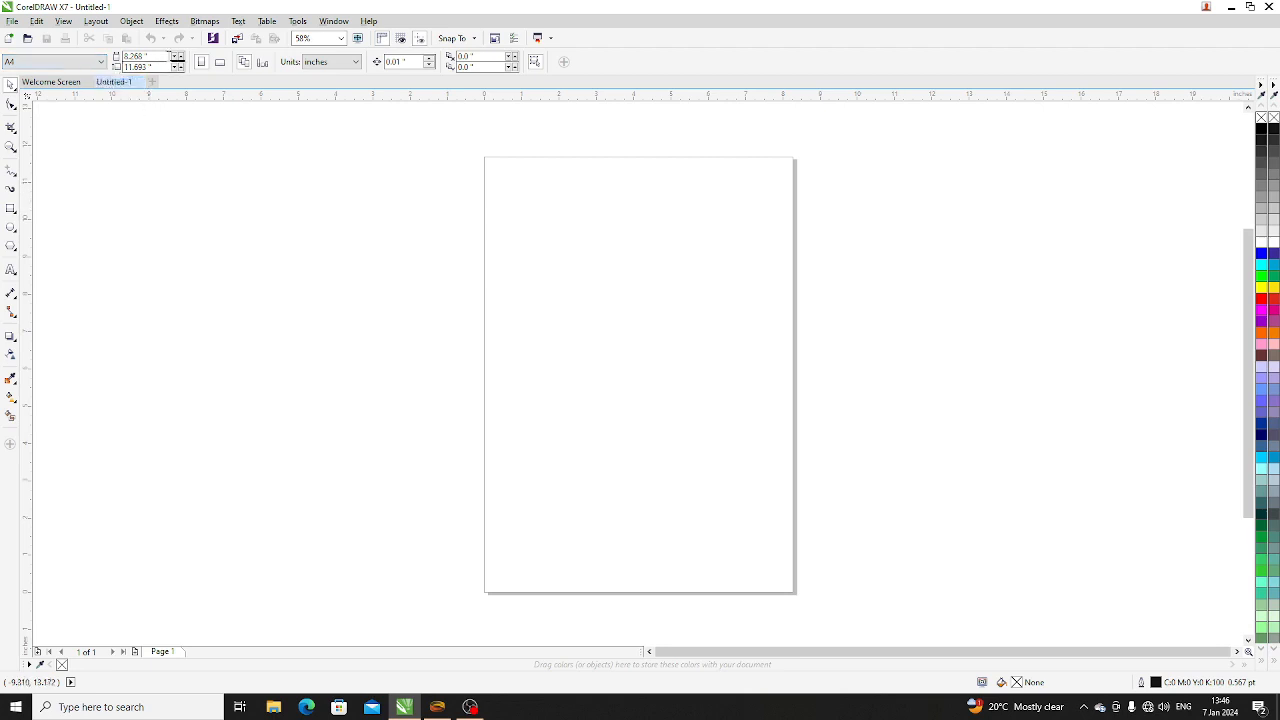
{"action": "left_click", "coordinate": [160, 56]}
{"action": "type", "text": "7"}
{"action": "key", "text": "Tab"}
{"action": "type", "text": "20"}
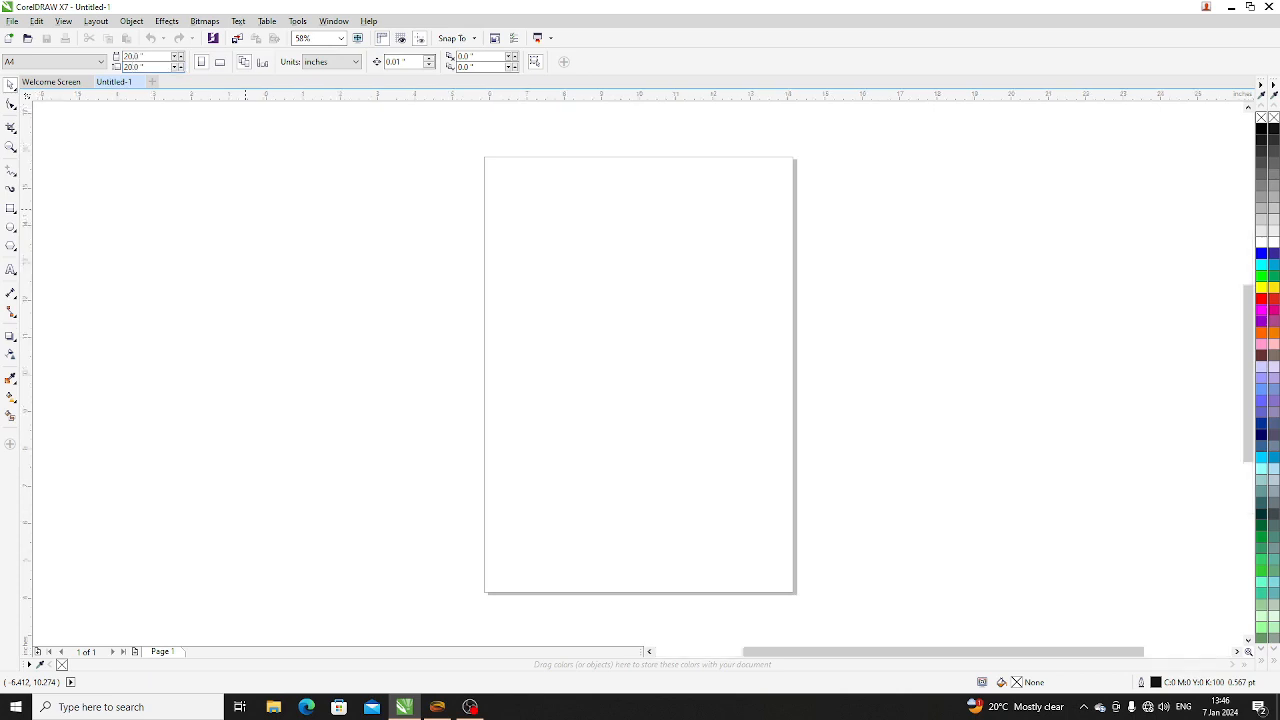
{"action": "key", "text": "Return"}
{"action": "scroll", "coordinate": [246, 173], "scroll_direction": "down", "scroll_amount": 2}
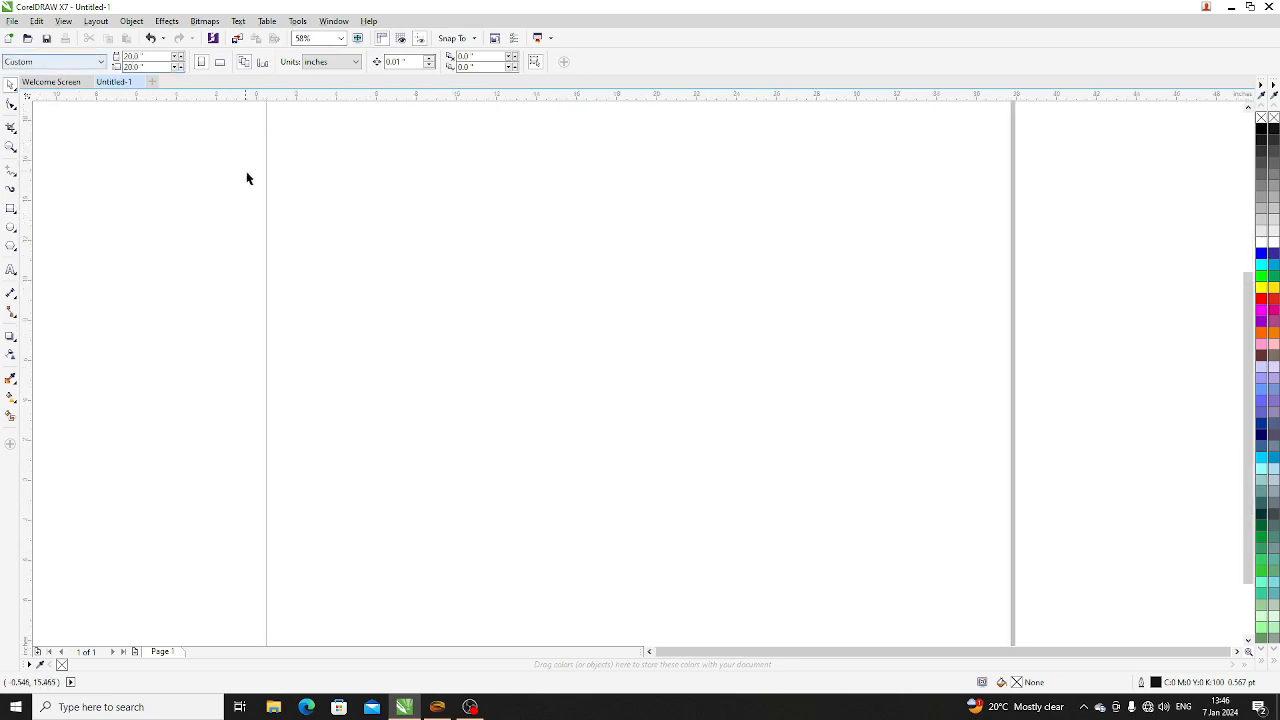
{"action": "scroll", "coordinate": [214, 139], "scroll_direction": "up", "scroll_amount": 2}
{"action": "scroll", "coordinate": [450, 307], "scroll_direction": "down", "scroll_amount": 1}
{"action": "scroll", "coordinate": [450, 312], "scroll_direction": "down", "scroll_amount": 1}
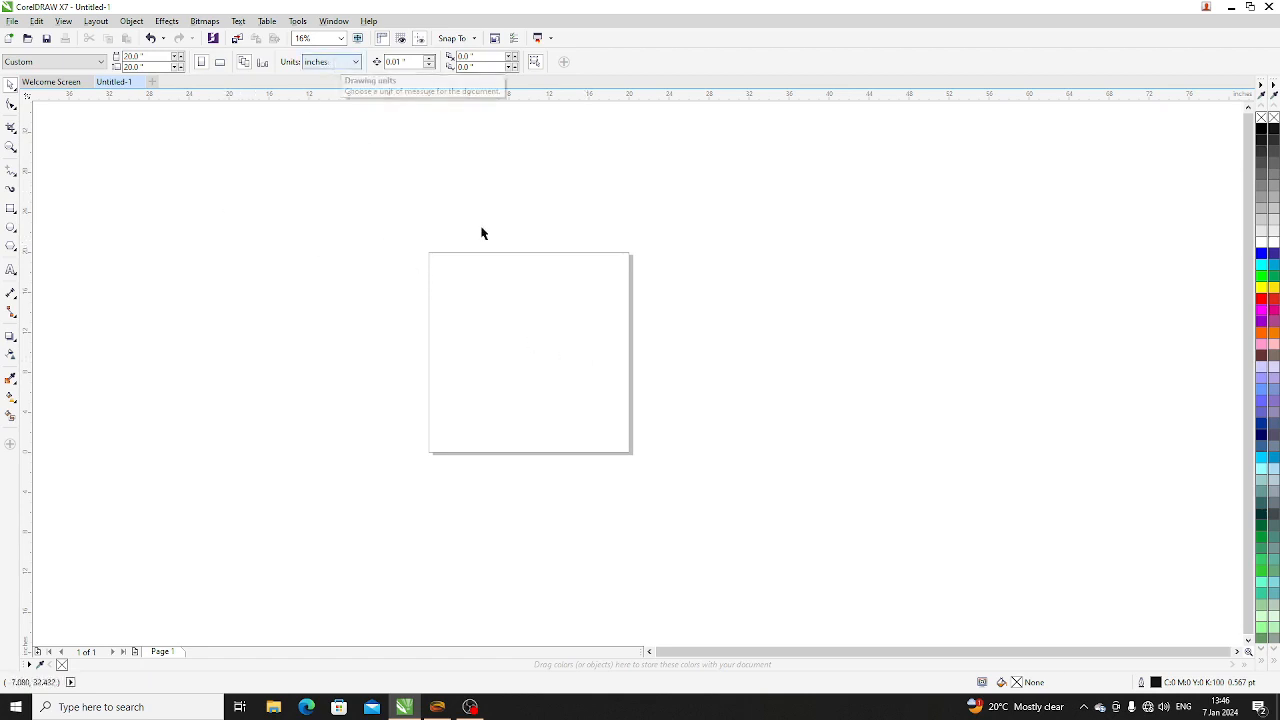
- Switch the document's drawing units to feet and back to inches
{"action": "left_click", "coordinate": [346, 64]}
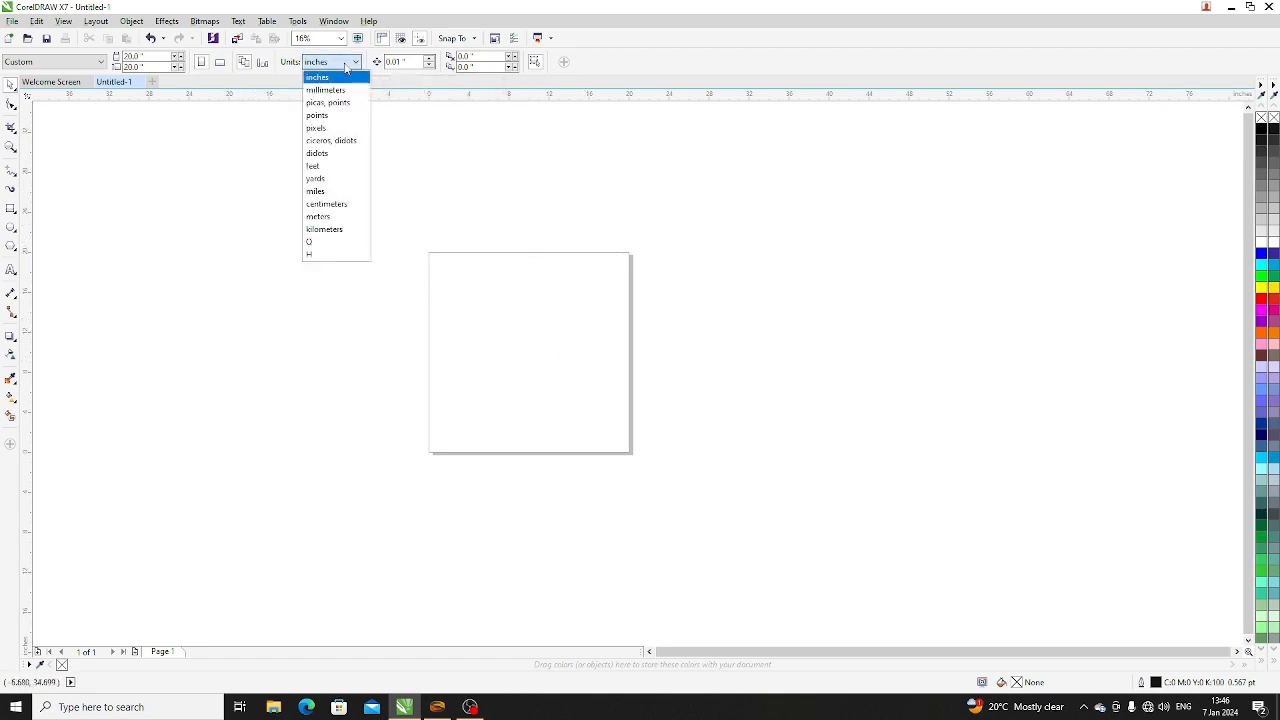
{"action": "left_click", "coordinate": [318, 167]}
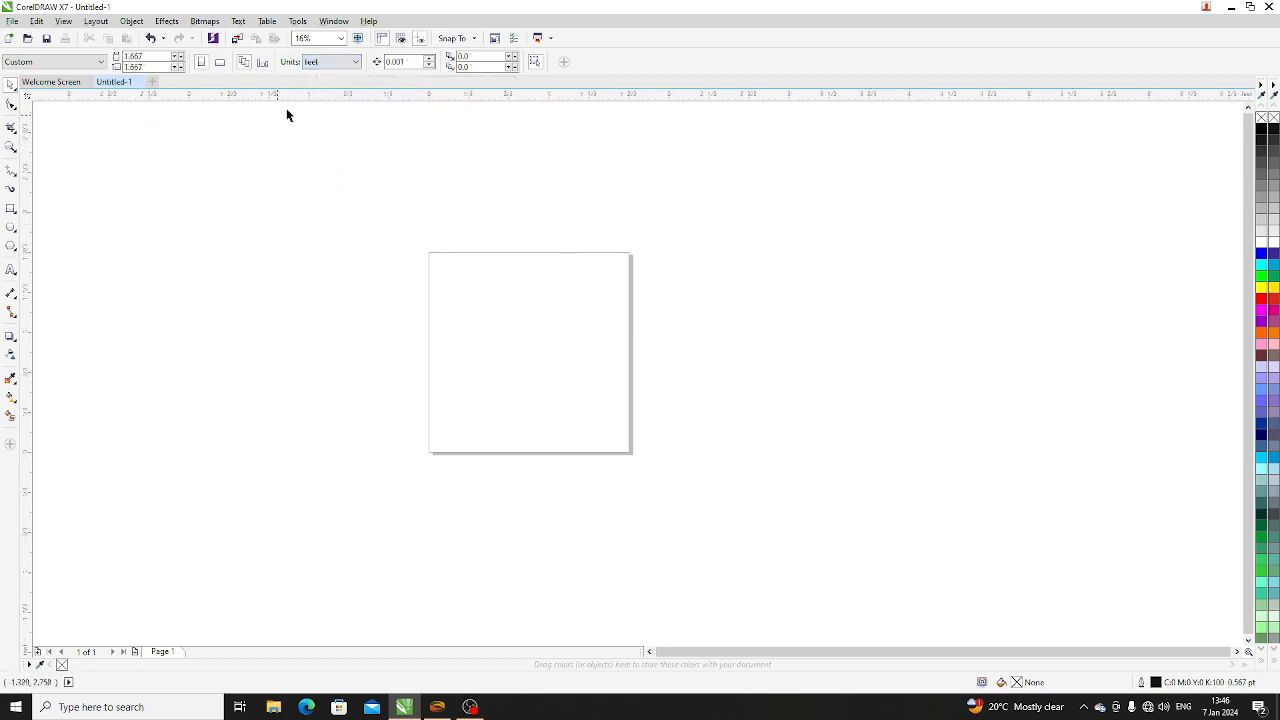
{"action": "left_click", "coordinate": [340, 62]}
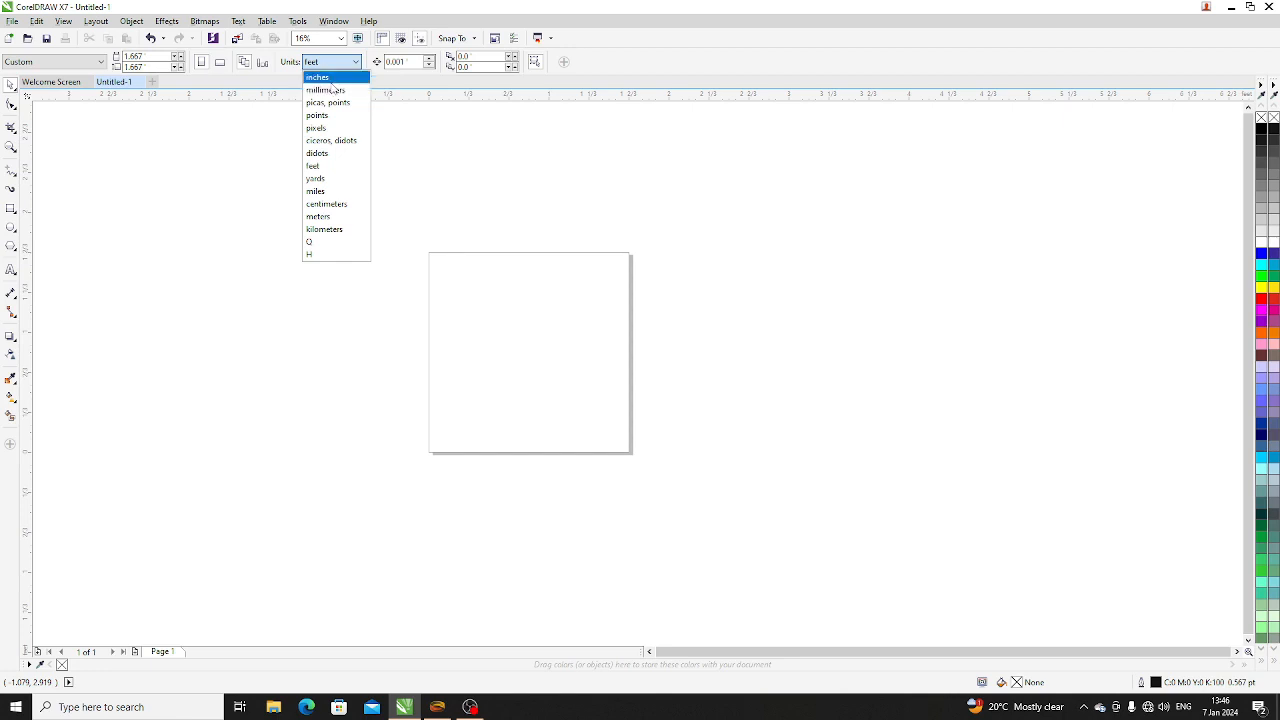
{"action": "left_click", "coordinate": [320, 77]}
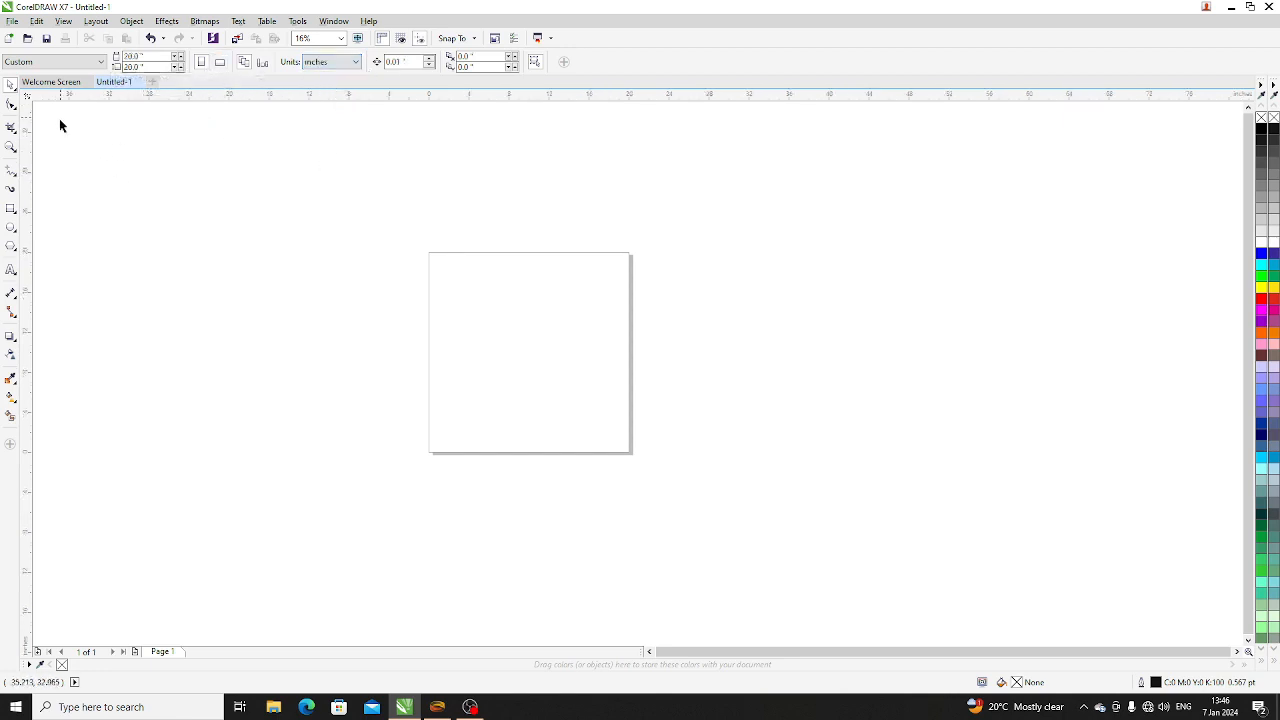
- Set the page size to A4 and the drawing units to inches
{"action": "left_click", "coordinate": [97, 61]}
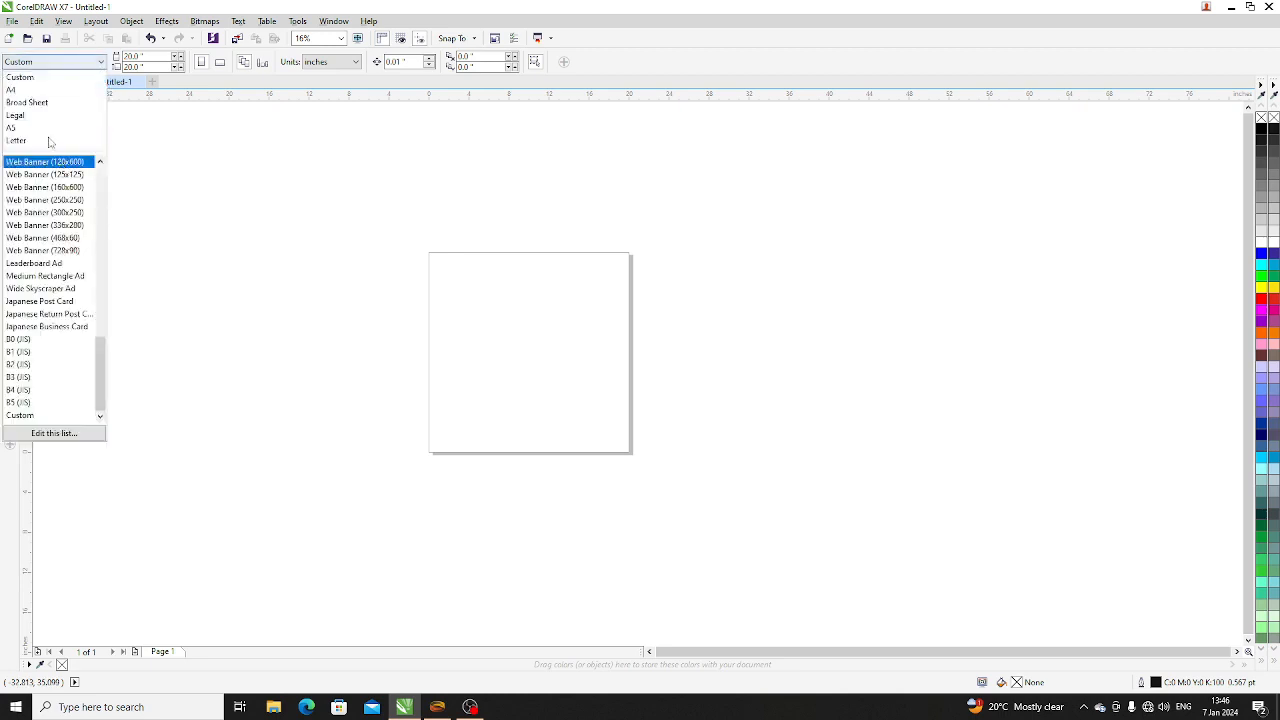
{"action": "left_click", "coordinate": [30, 89]}
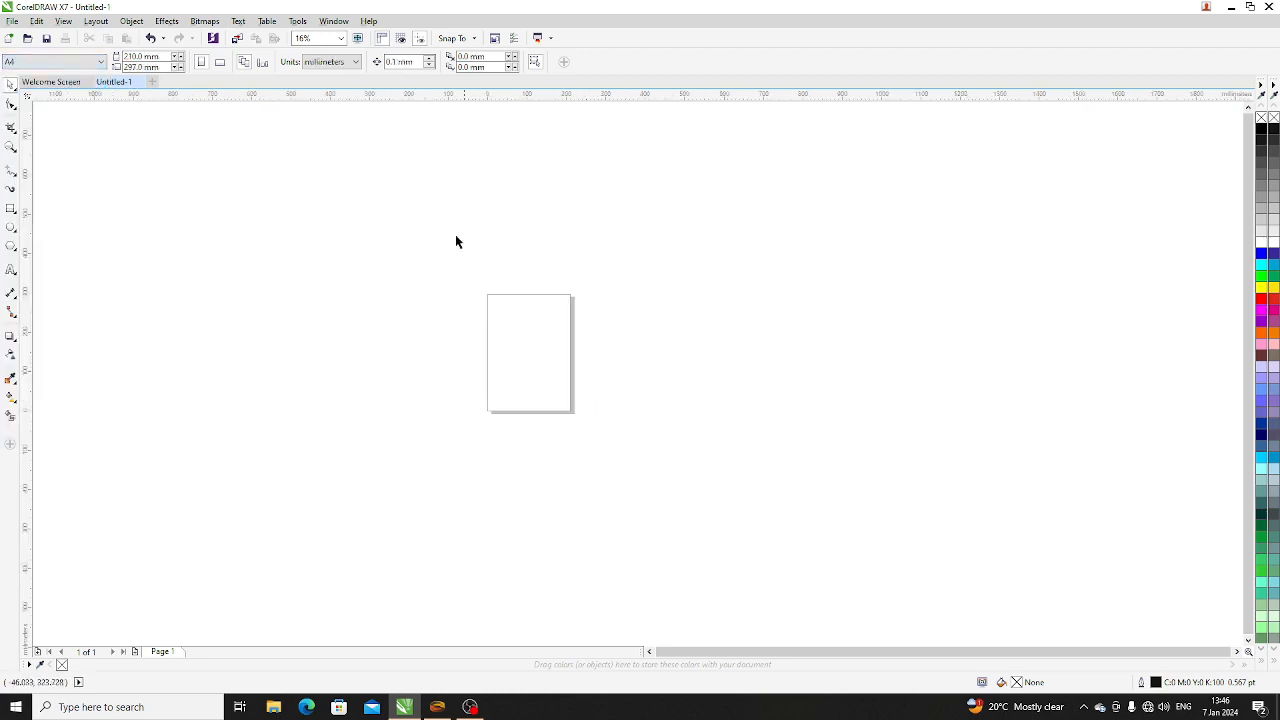
{"action": "left_click", "coordinate": [355, 62]}
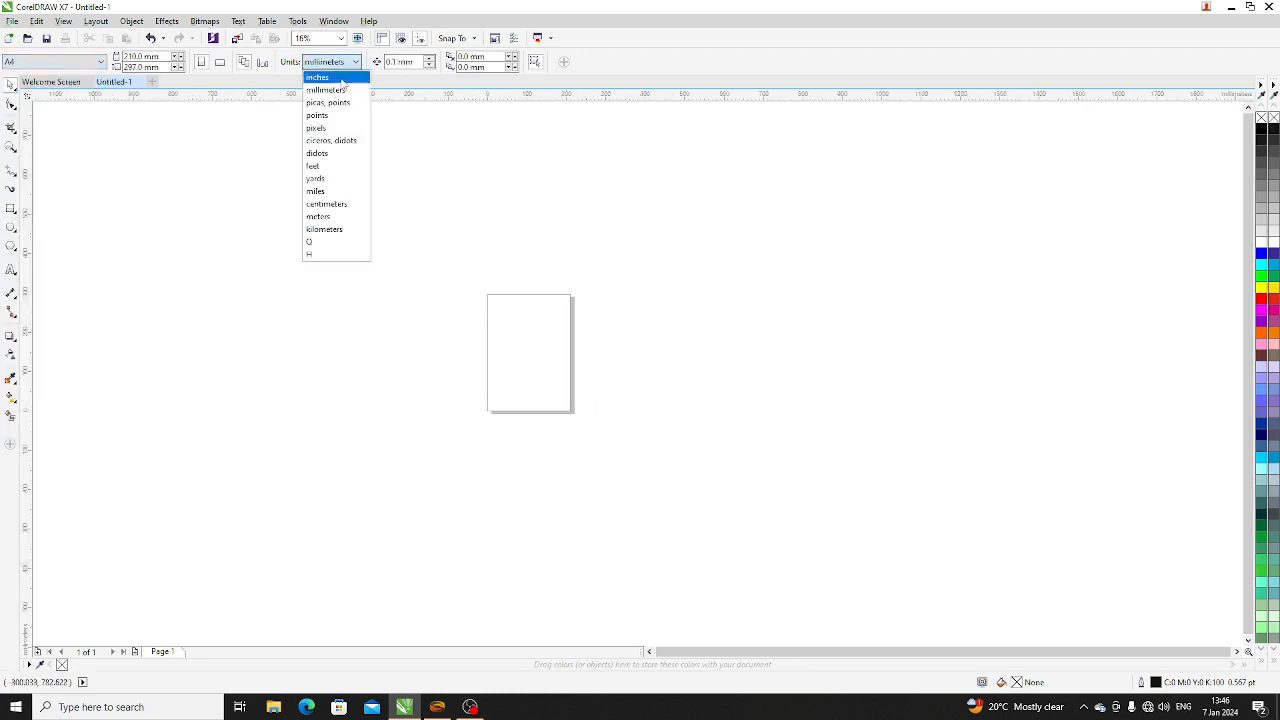
{"action": "left_click", "coordinate": [330, 76]}
{"action": "scroll", "coordinate": [542, 347], "scroll_direction": "up", "scroll_amount": 3}
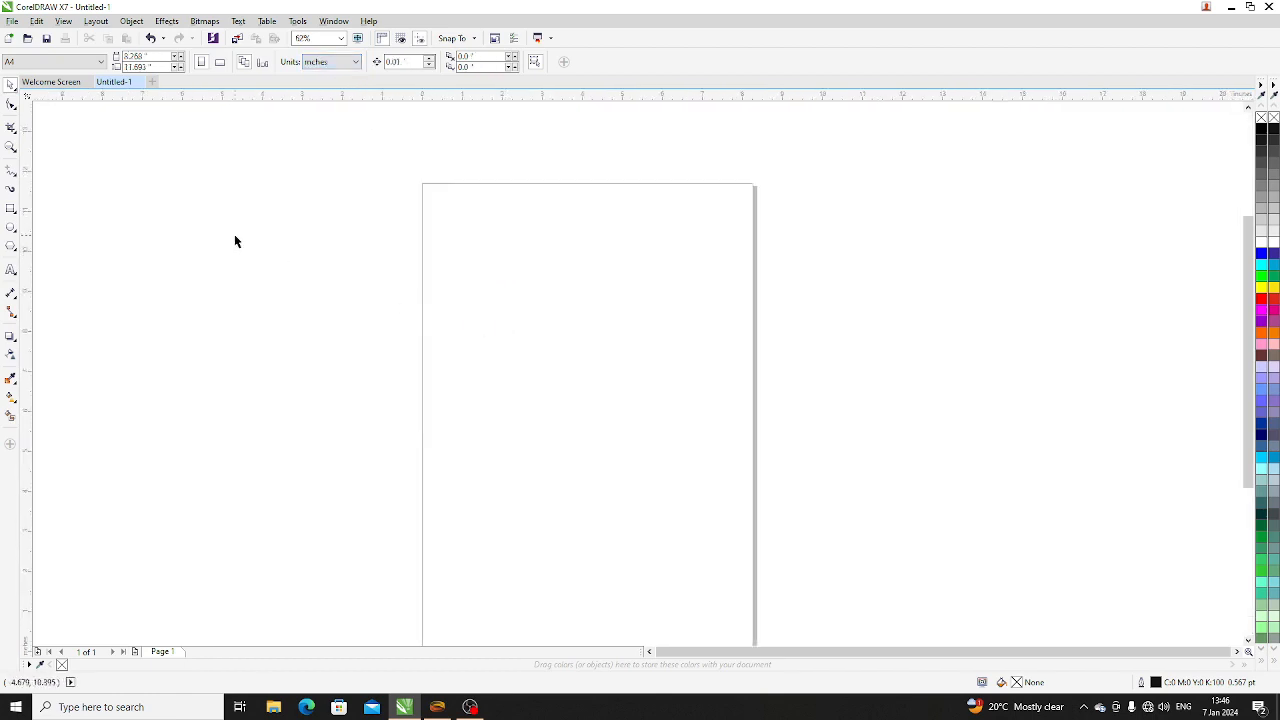
{"action": "scroll", "coordinate": [409, 366], "scroll_direction": "down", "scroll_amount": 2}
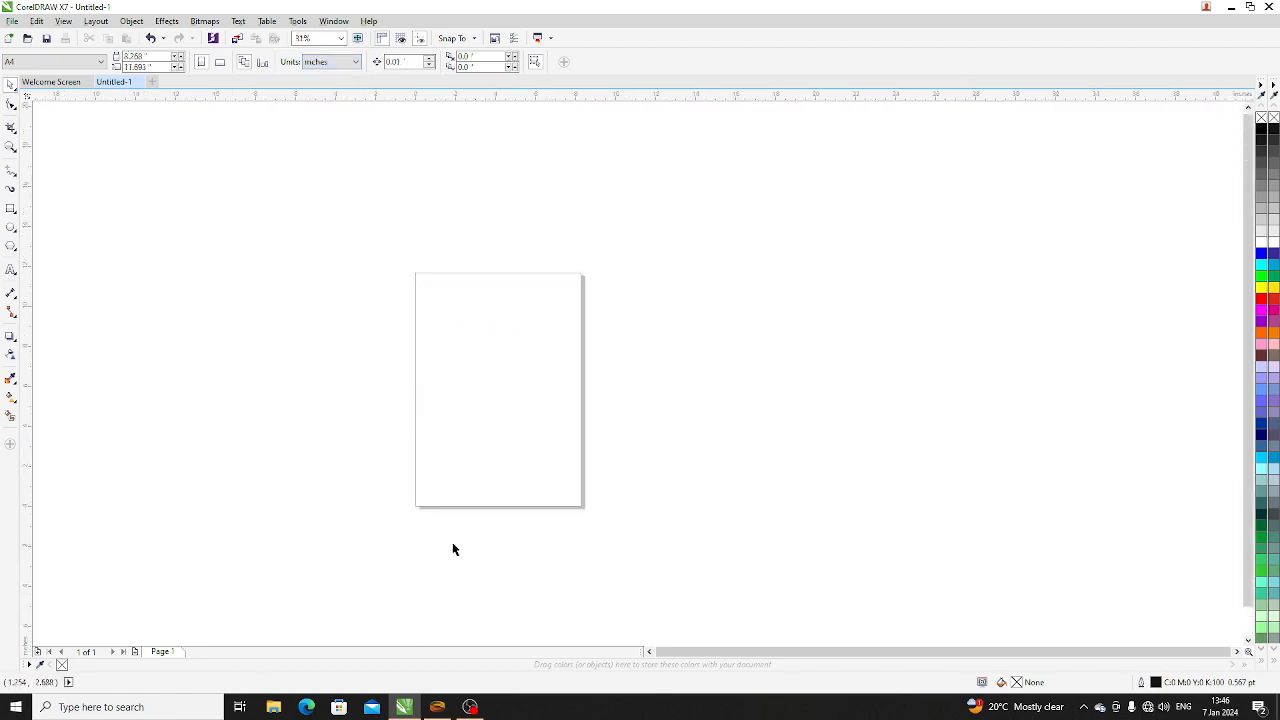
- Draw a rectangle about 5.6 by 3.7 inches mid-page and an ellipse about 4.6 by 2.5 inches below it
{"action": "scroll", "coordinate": [516, 441], "scroll_direction": "up", "scroll_amount": 2}
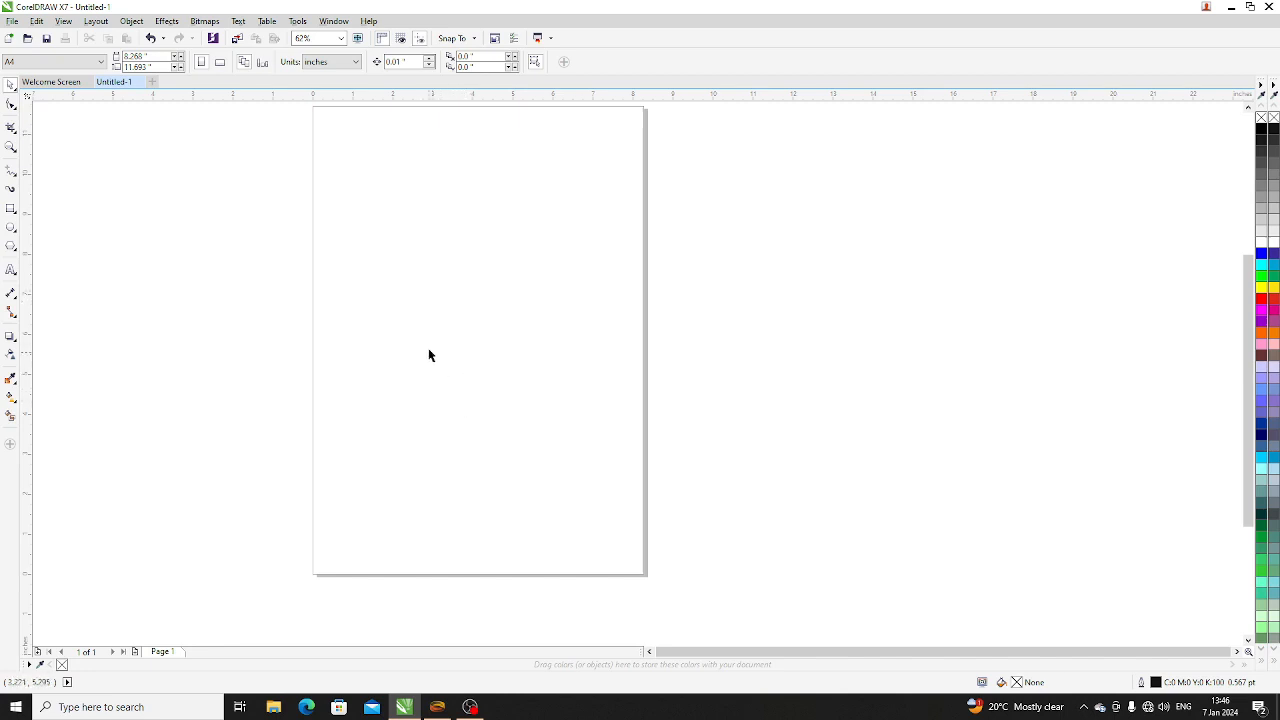
{"action": "scroll", "coordinate": [464, 355], "scroll_direction": "up", "scroll_amount": 6}
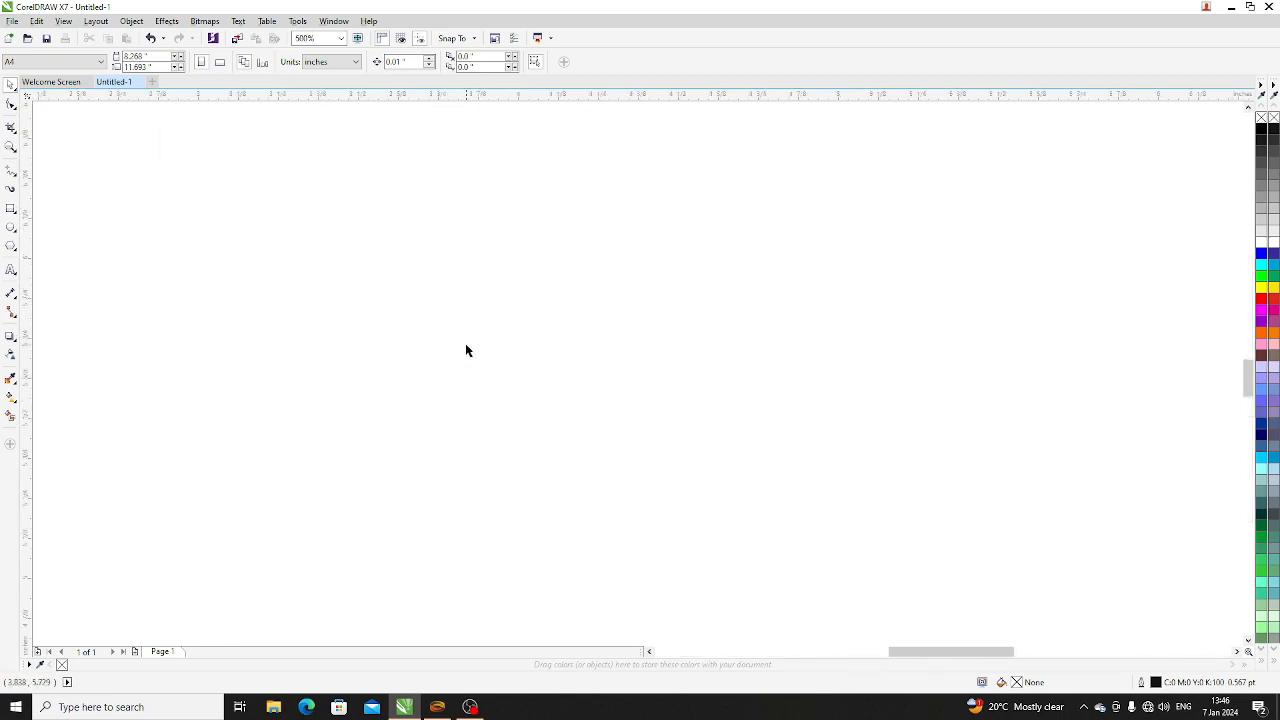
{"action": "scroll", "coordinate": [466, 350], "scroll_direction": "down", "scroll_amount": 8}
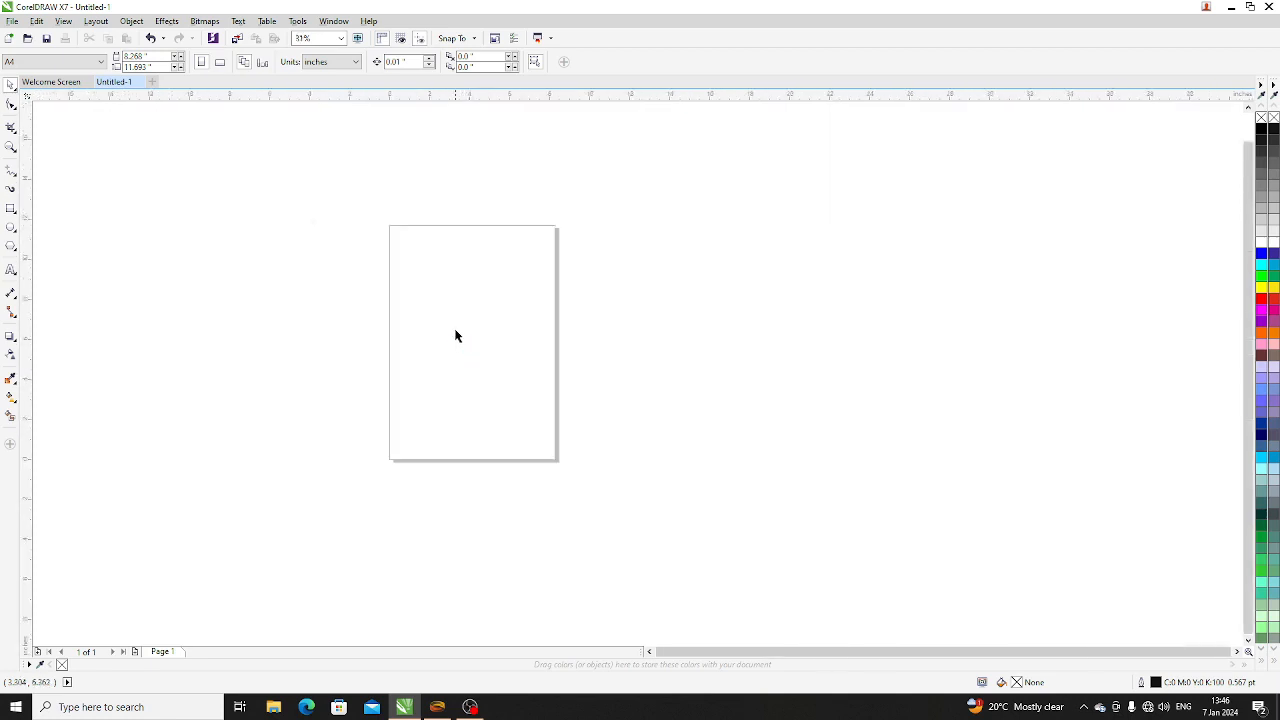
{"action": "scroll", "coordinate": [414, 306], "scroll_direction": "up", "scroll_amount": 2}
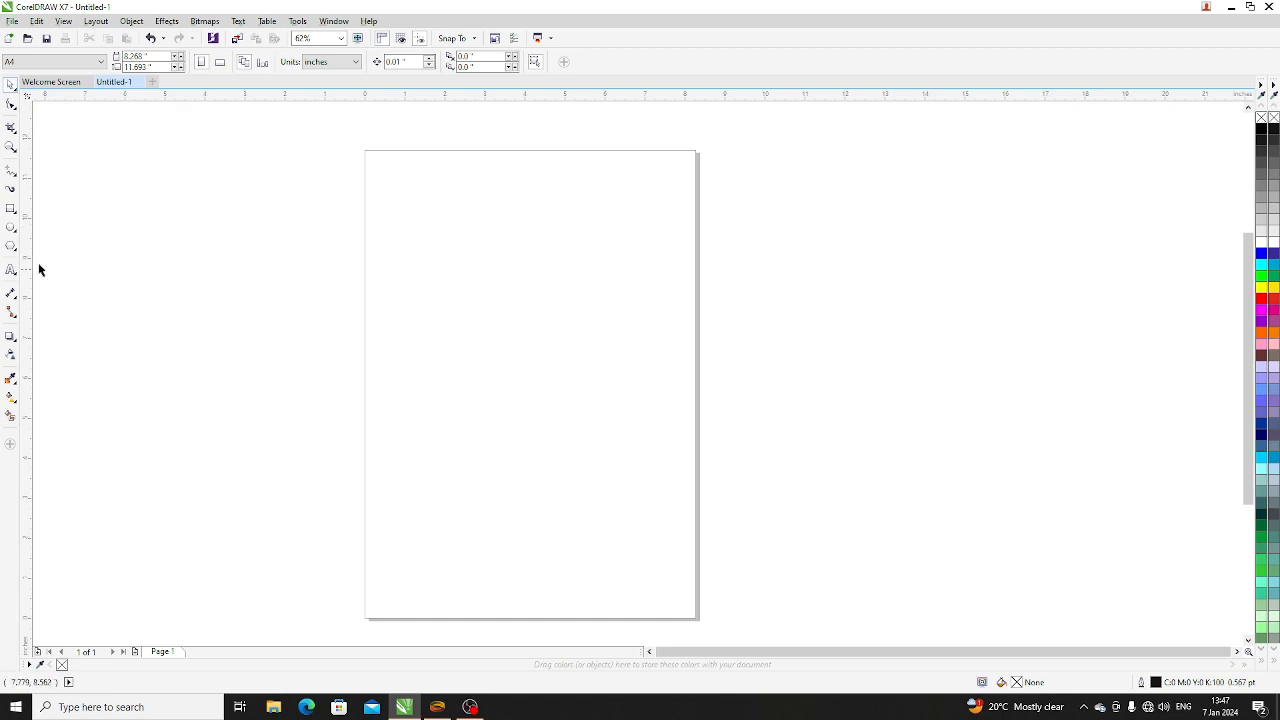
{"action": "left_click", "coordinate": [12, 210]}
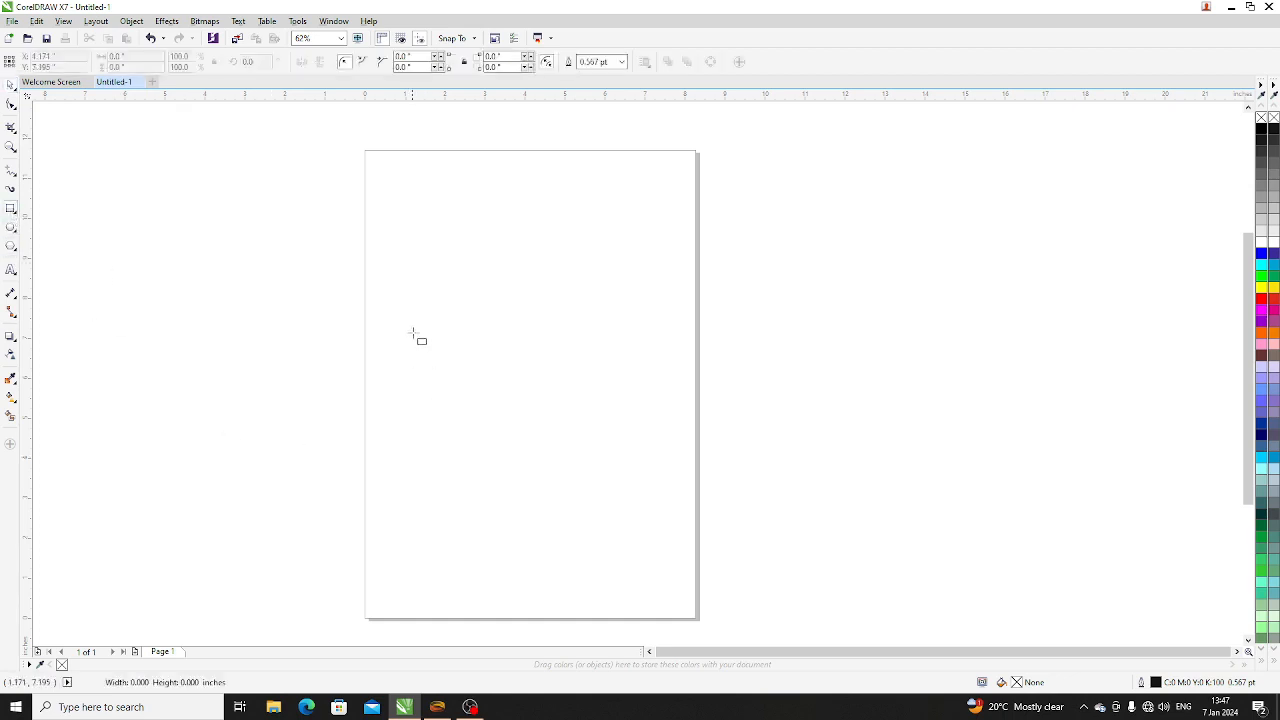
{"action": "left_click_drag", "start_coordinate": [411, 330], "coordinate": [637, 481]}
{"action": "left_click", "coordinate": [10, 228]}
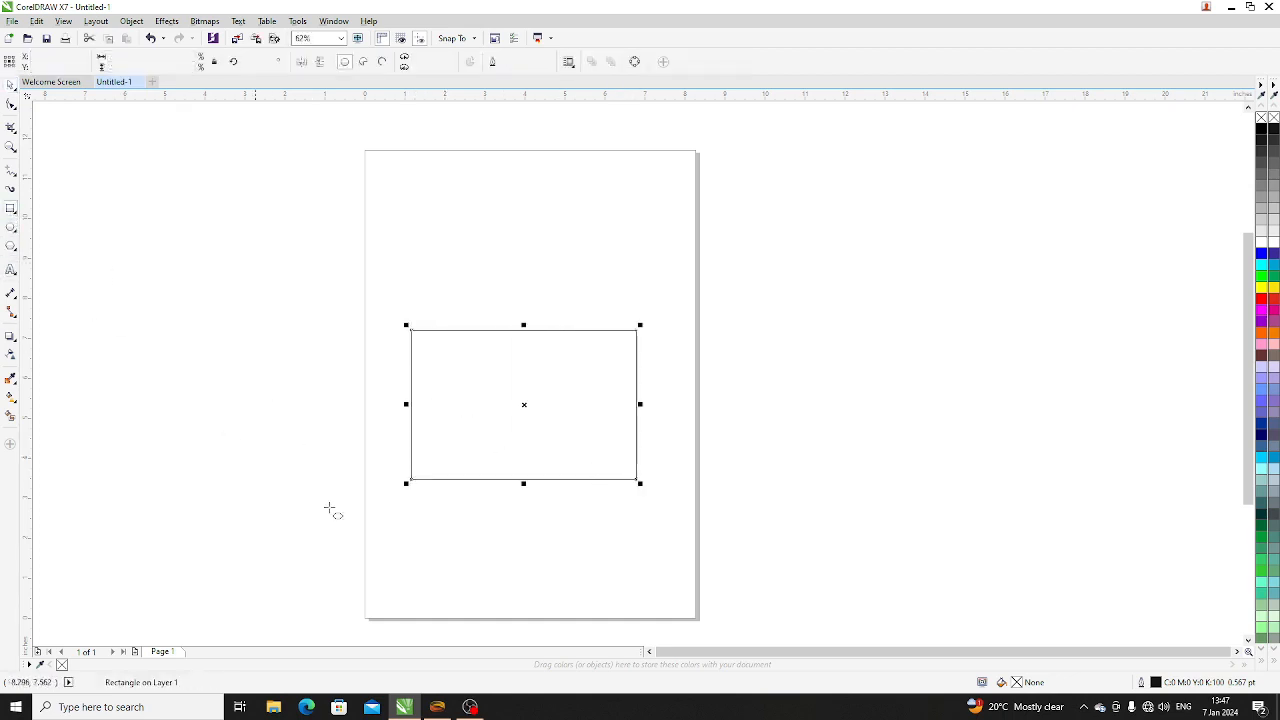
{"action": "left_click_drag", "start_coordinate": [466, 492], "coordinate": [653, 595]}
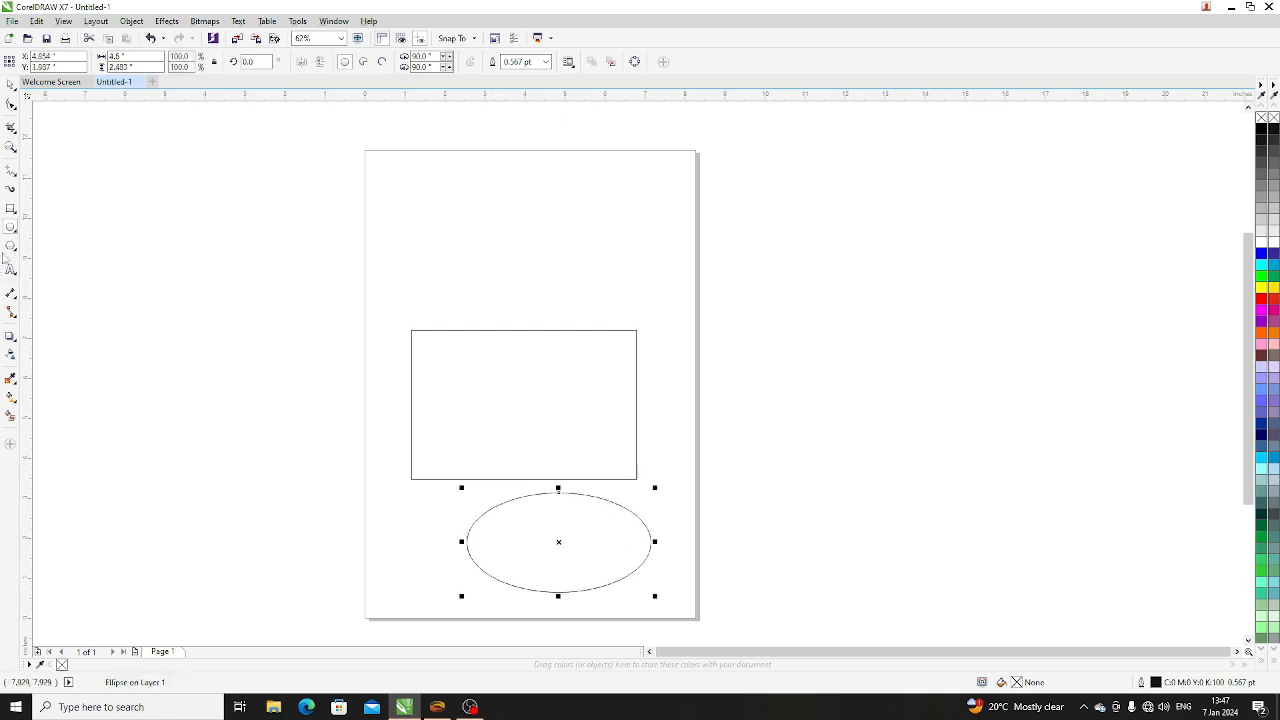
- Draw a three-sided polygon about 4 by 2.8 inches across the page's left edge and deselect it
{"action": "left_click", "coordinate": [10, 246]}
{"action": "left_click_drag", "start_coordinate": [208, 398], "coordinate": [384, 548]}
{"action": "left_click", "coordinate": [10, 86]}
{"action": "left_click", "coordinate": [127, 163]}
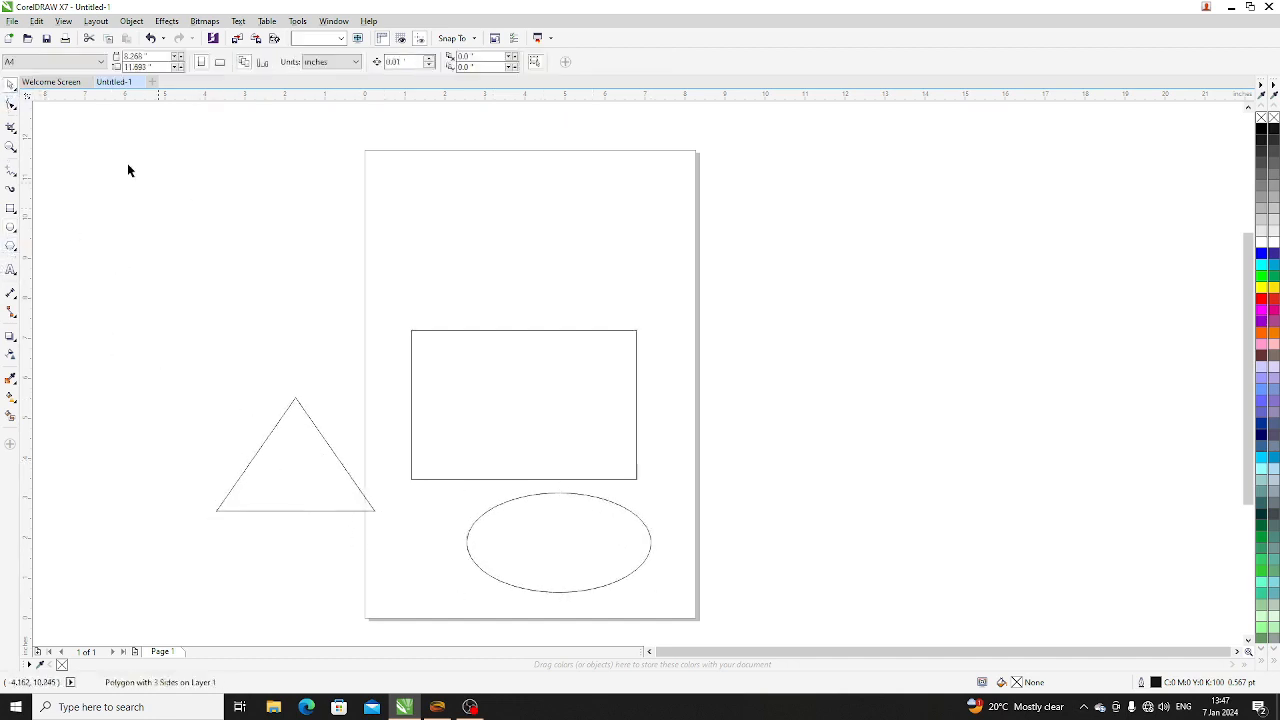
- Practise selecting and deselecting the triangle with the Pick tool, both directly and with a marquee around it
{"action": "left_click", "coordinate": [287, 465]}
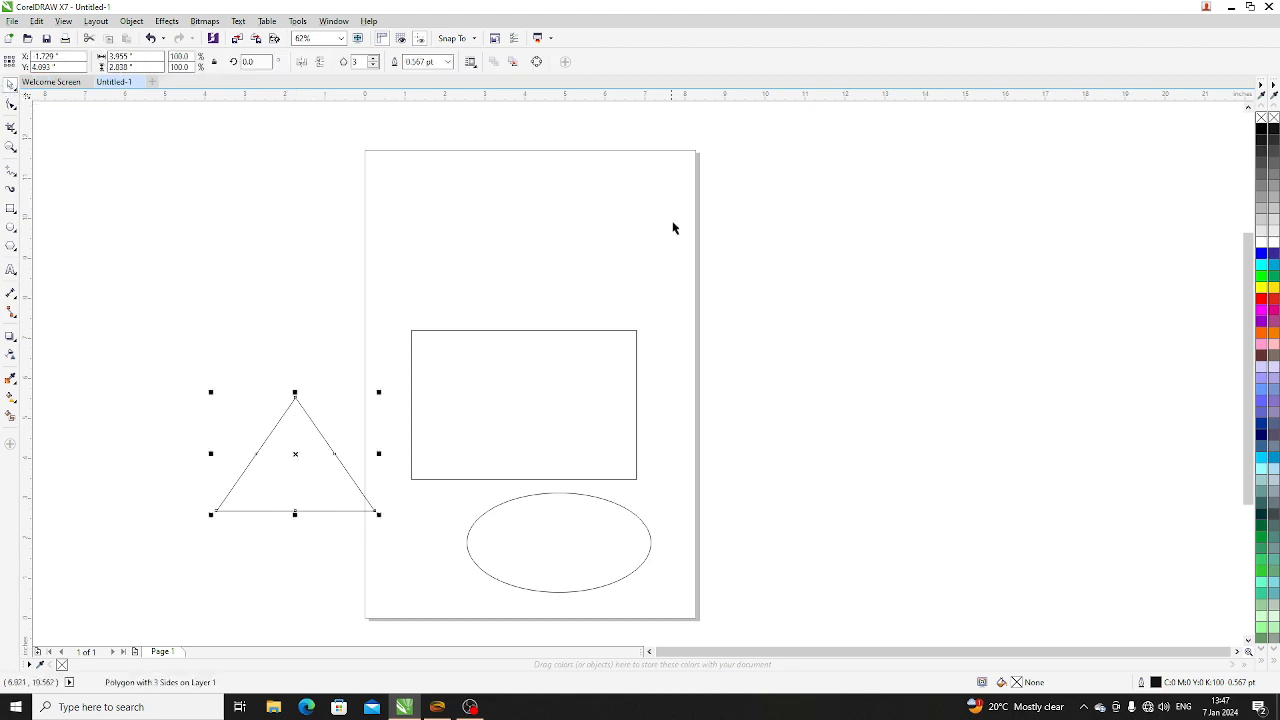
{"action": "left_click", "coordinate": [262, 467]}
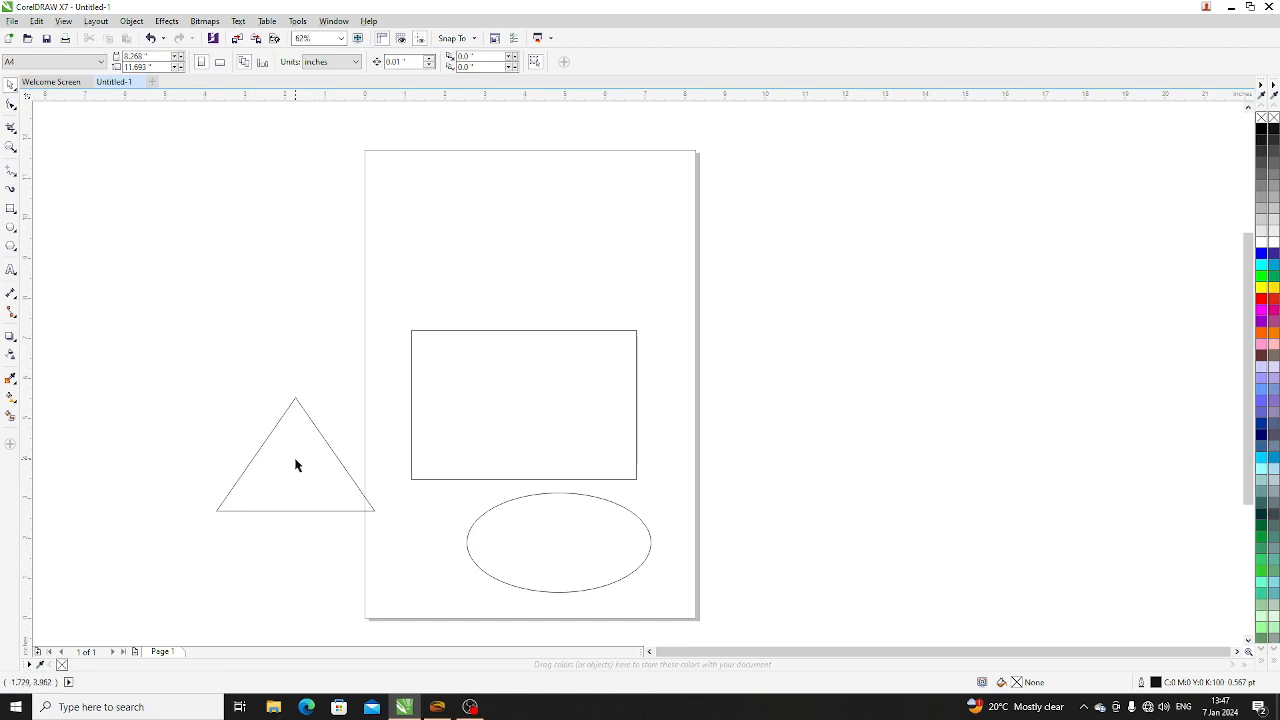
{"action": "left_click", "coordinate": [295, 465]}
{"action": "left_click", "coordinate": [250, 460]}
{"action": "left_click", "coordinate": [258, 459]}
{"action": "left_click", "coordinate": [145, 356]}
{"action": "left_click_drag", "start_coordinate": [169, 422], "coordinate": [410, 583]}
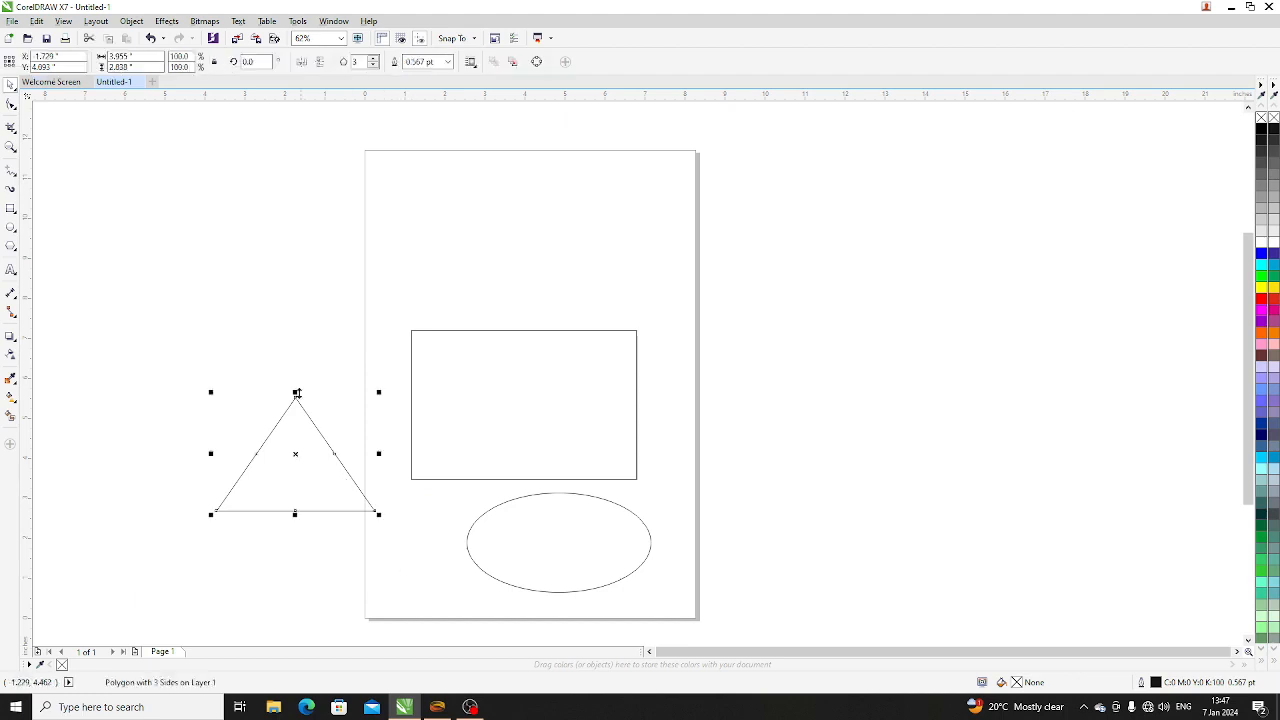
{"action": "left_click", "coordinate": [314, 357]}
- Move the triangle onto the page above the rectangle and enlarge it proportionally to about 4.95 by 3.55 inches
{"action": "left_click_drag", "start_coordinate": [305, 472], "coordinate": [530, 241]}
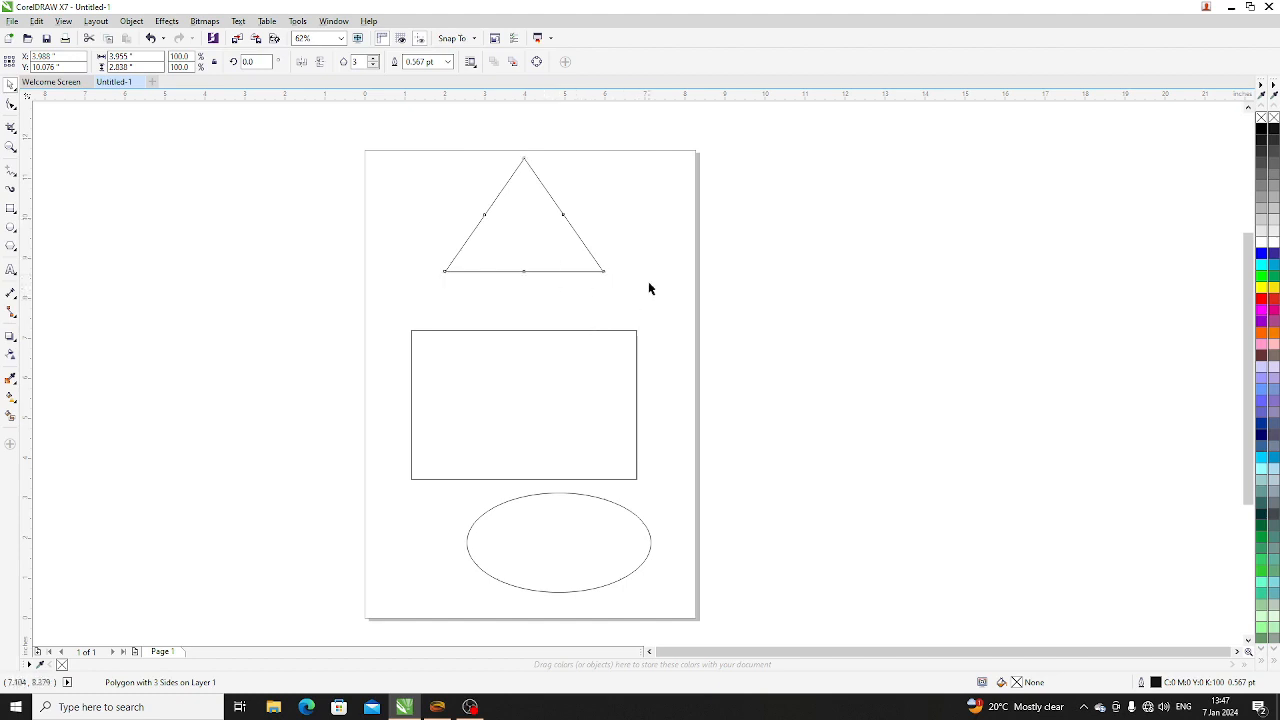
{"action": "left_click", "coordinate": [546, 236]}
{"action": "mouse_move", "coordinate": [537, 227]}
{"action": "left_mouse_down"}
{"action": "mouse_move", "coordinate": [477, 237]}
{"action": "mouse_move", "coordinate": [520, 225]}
{"action": "left_mouse_up"}
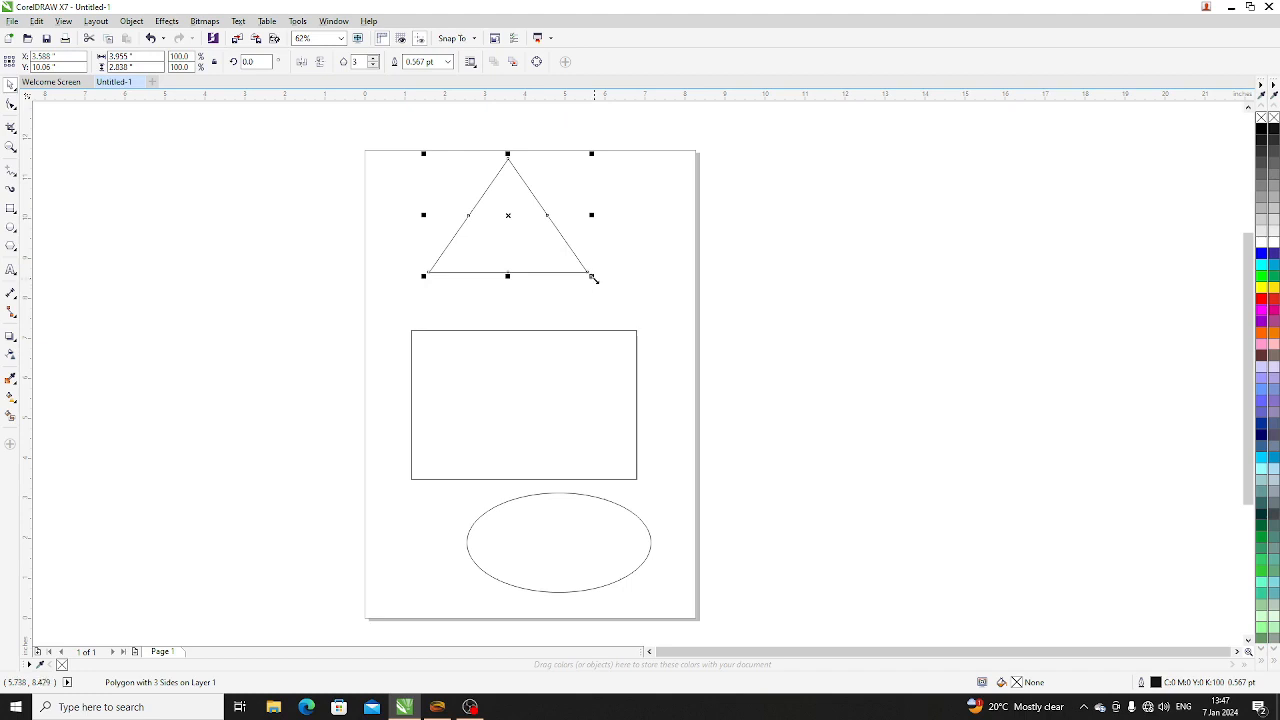
{"action": "left_click_drag", "start_coordinate": [593, 278], "coordinate": [634, 303]}
- Reposition the triangle, rectangle and ellipse into a roughly centred column on the page and leave nothing selected
{"action": "mouse_move", "coordinate": [540, 260]}
{"action": "left_mouse_down"}
{"action": "mouse_move", "coordinate": [516, 261]}
{"action": "mouse_move", "coordinate": [543, 266]}
{"action": "left_mouse_up"}
{"action": "mouse_move", "coordinate": [530, 410]}
{"action": "left_mouse_down"}
{"action": "mouse_move", "coordinate": [543, 400]}
{"action": "mouse_move", "coordinate": [531, 403]}
{"action": "left_mouse_up"}
{"action": "left_click_drag", "start_coordinate": [570, 580], "coordinate": [546, 573]}
{"action": "left_click", "coordinate": [567, 432]}
{"action": "left_click", "coordinate": [530, 266]}
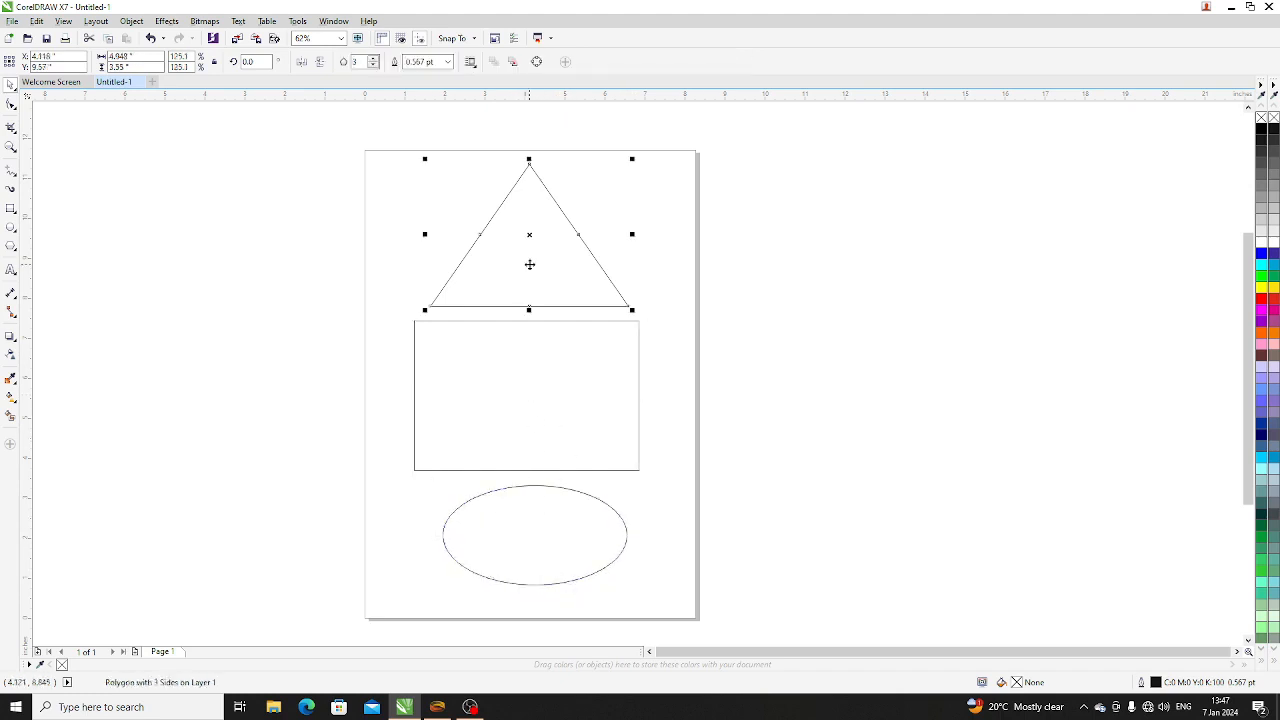
{"action": "left_click_drag", "start_coordinate": [540, 284], "coordinate": [535, 268]}
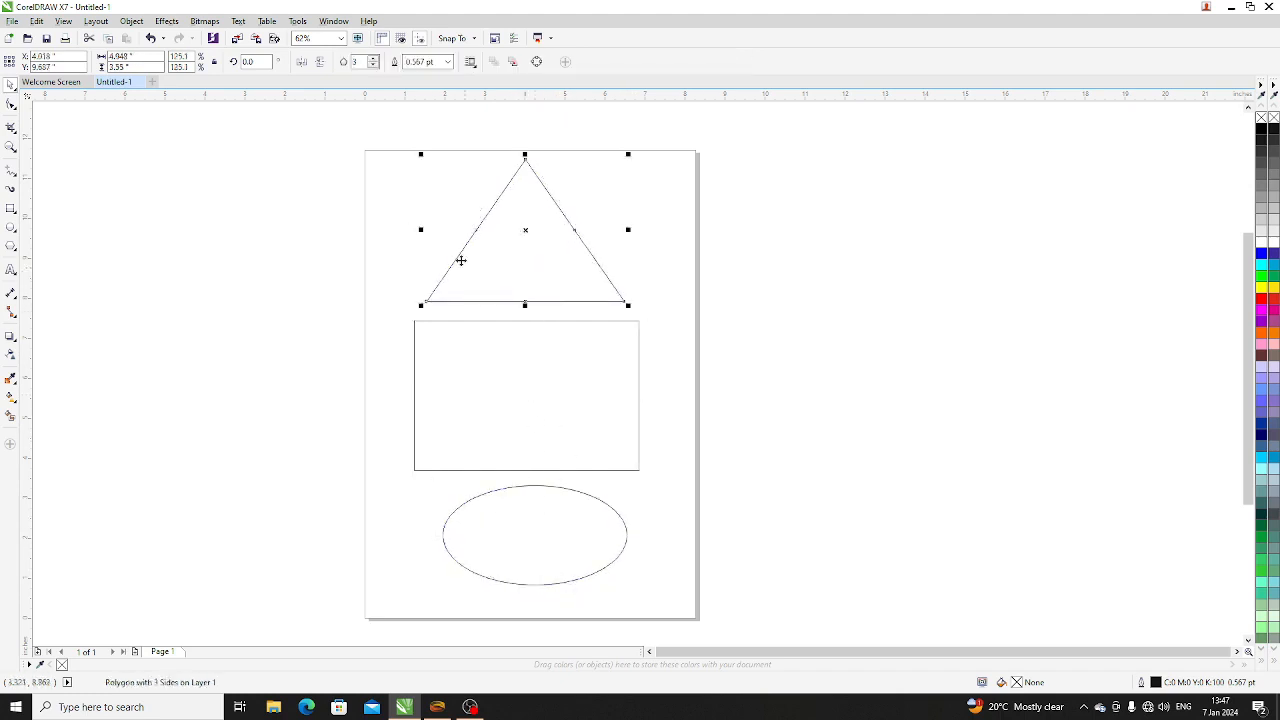
{"action": "left_click", "coordinate": [300, 233]}
{"action": "left_click", "coordinate": [457, 443]}
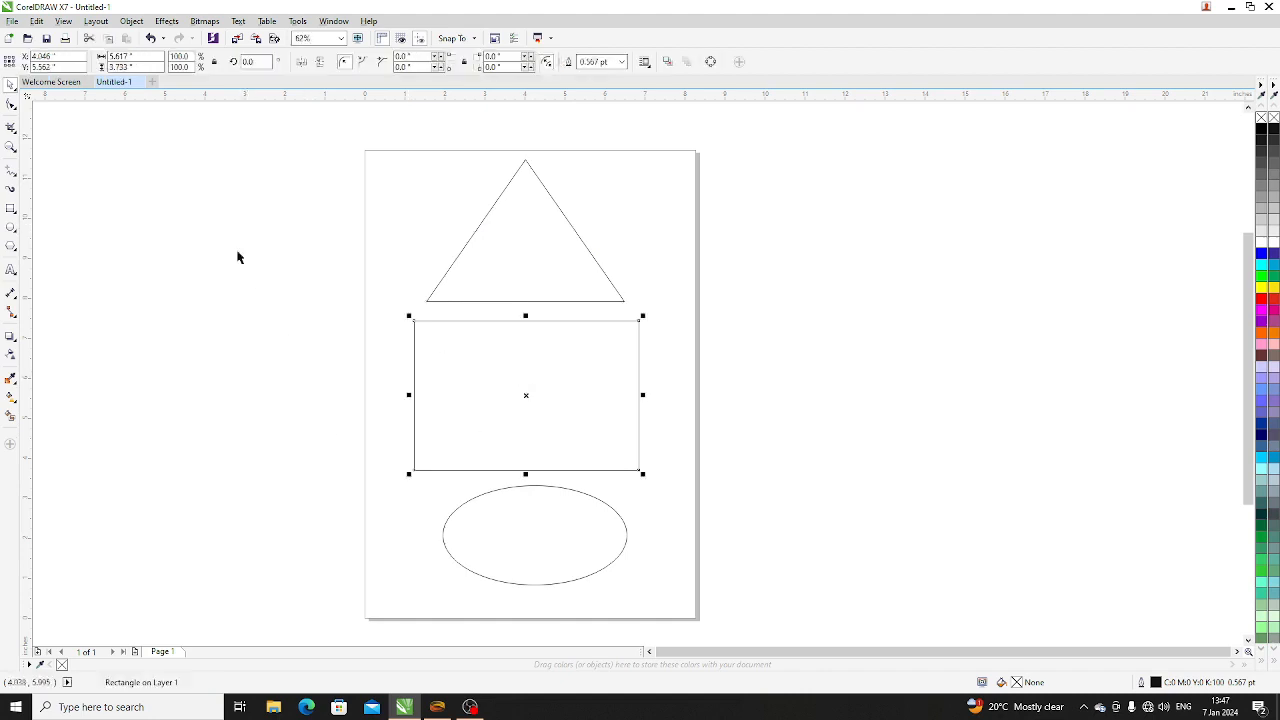
{"action": "left_click", "coordinate": [167, 221]}
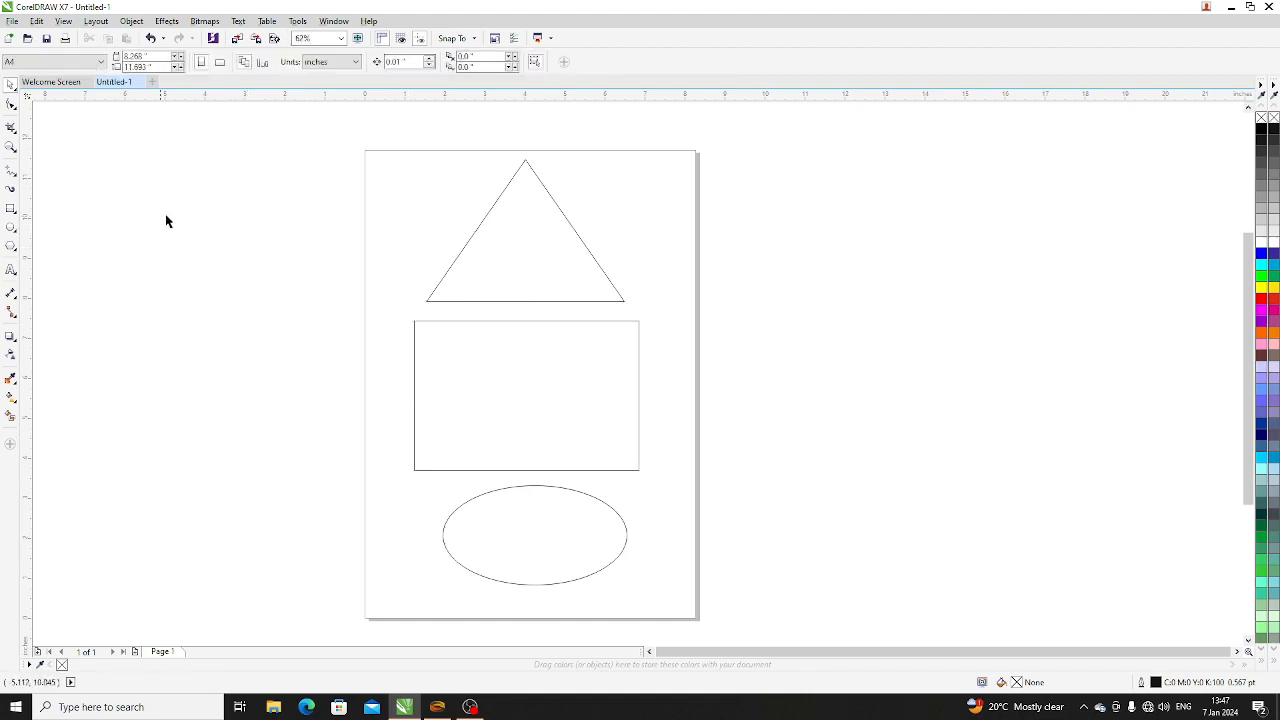
- Switch to the Freehand Pick tool and use it to select the triangle
{"action": "left_click", "coordinate": [12, 88]}
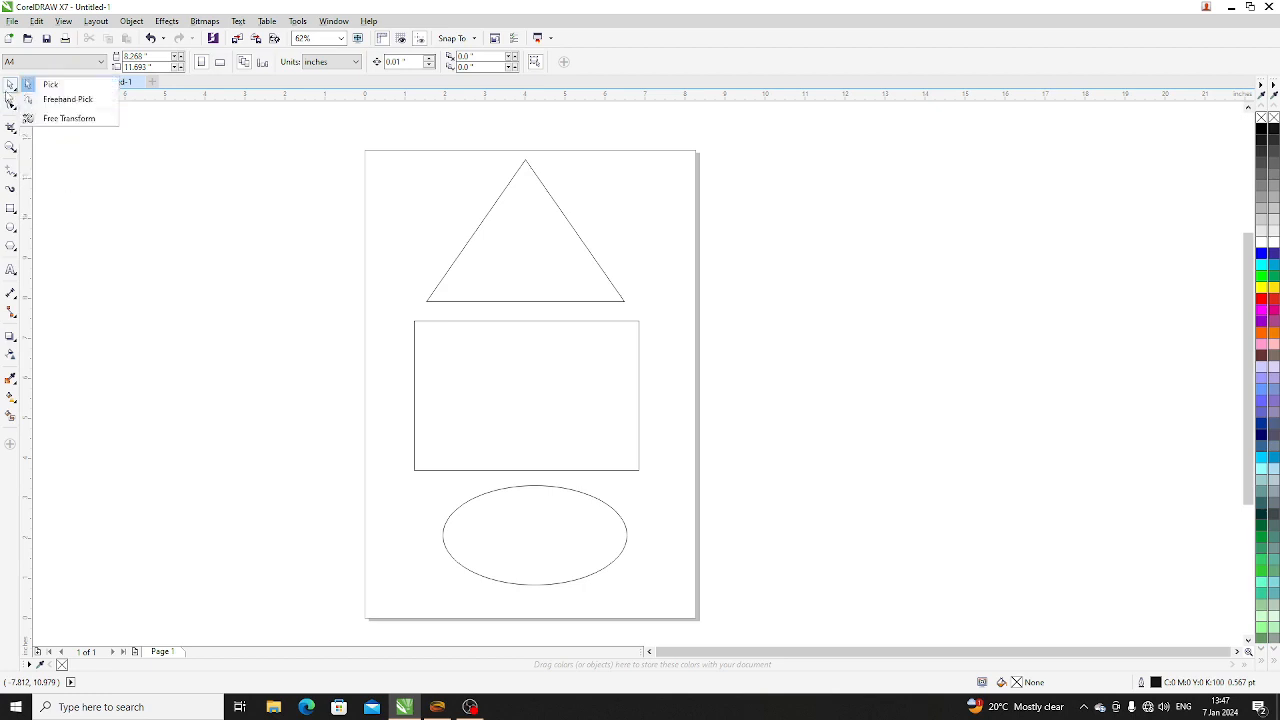
{"action": "left_click", "coordinate": [155, 212]}
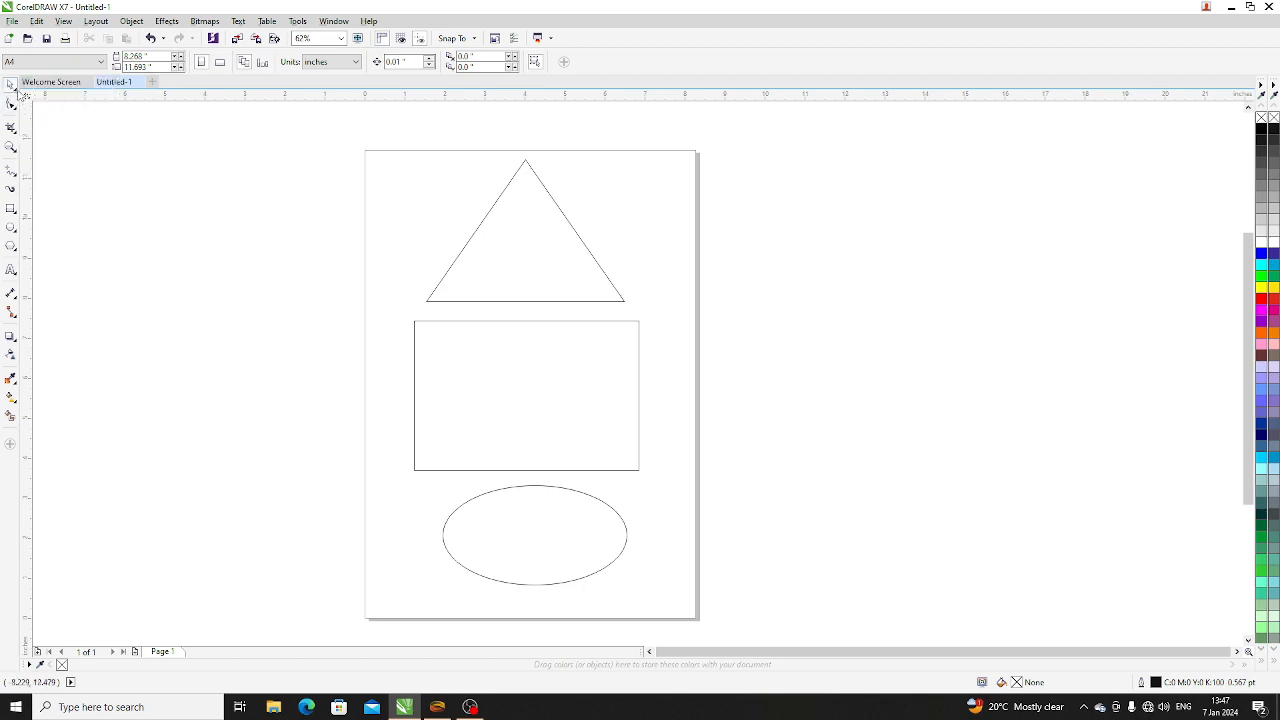
{"action": "left_click", "coordinate": [15, 90]}
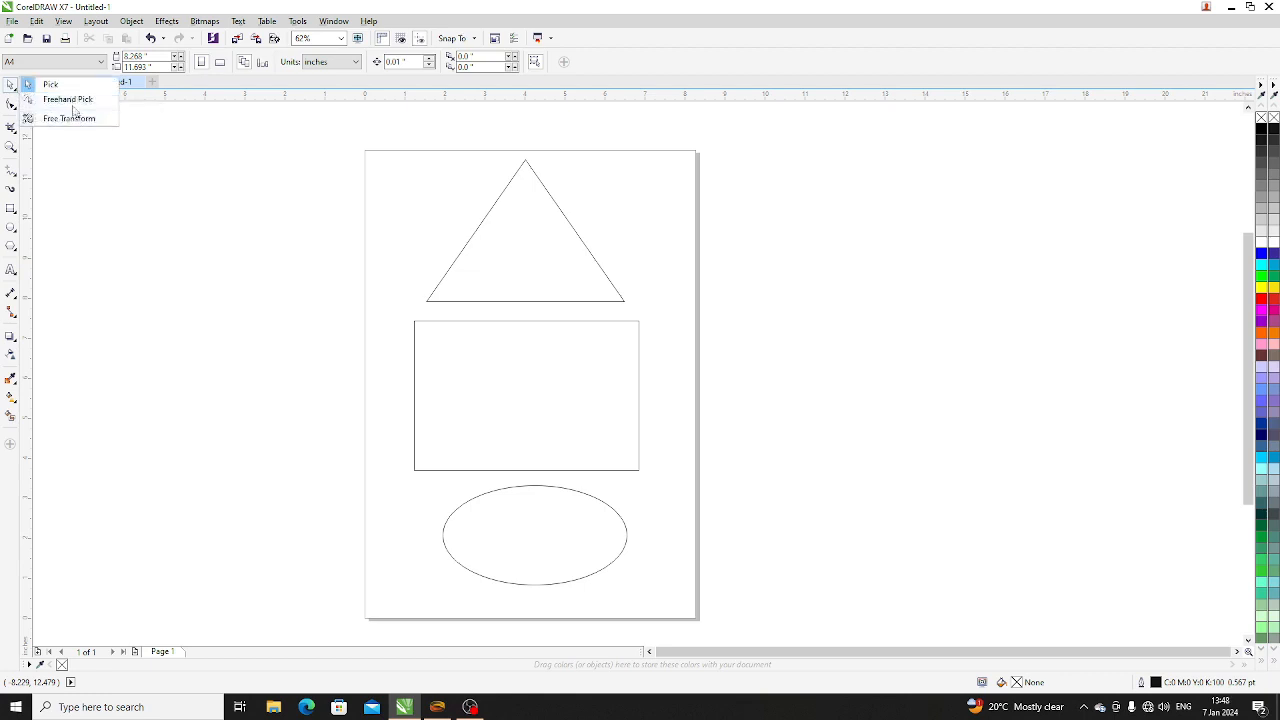
{"action": "left_click", "coordinate": [68, 100]}
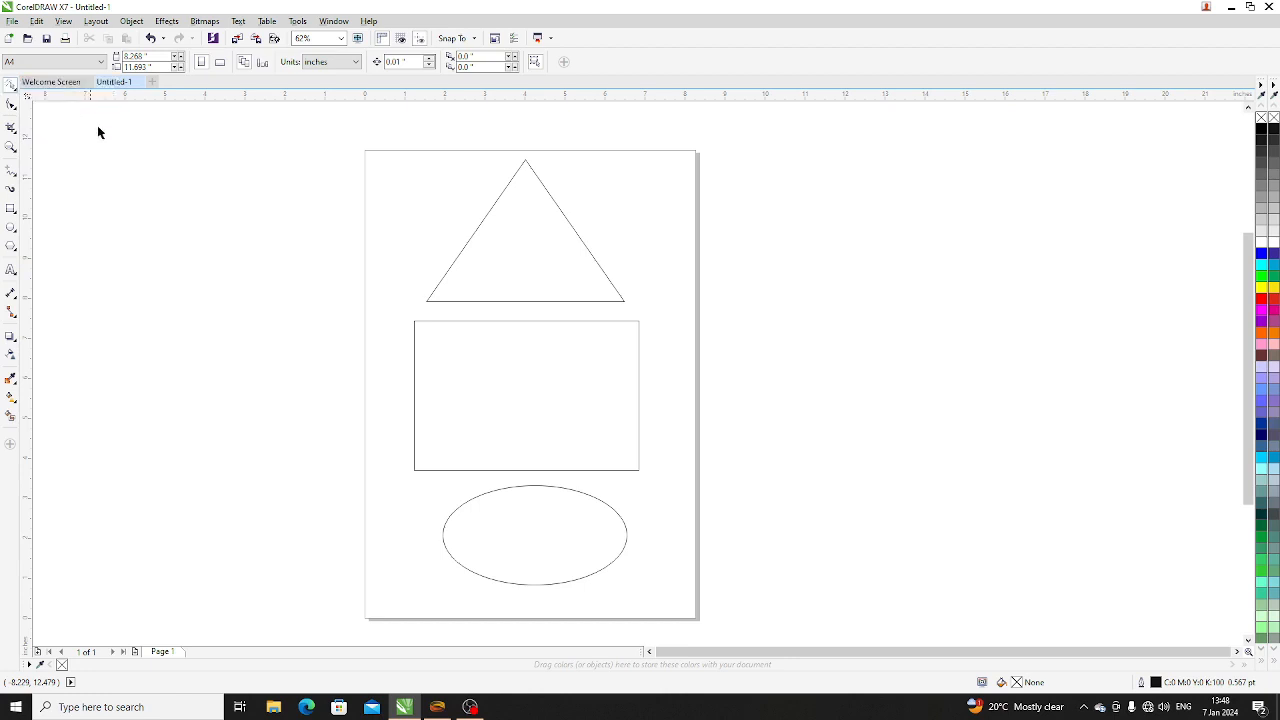
{"action": "left_click", "coordinate": [510, 231]}
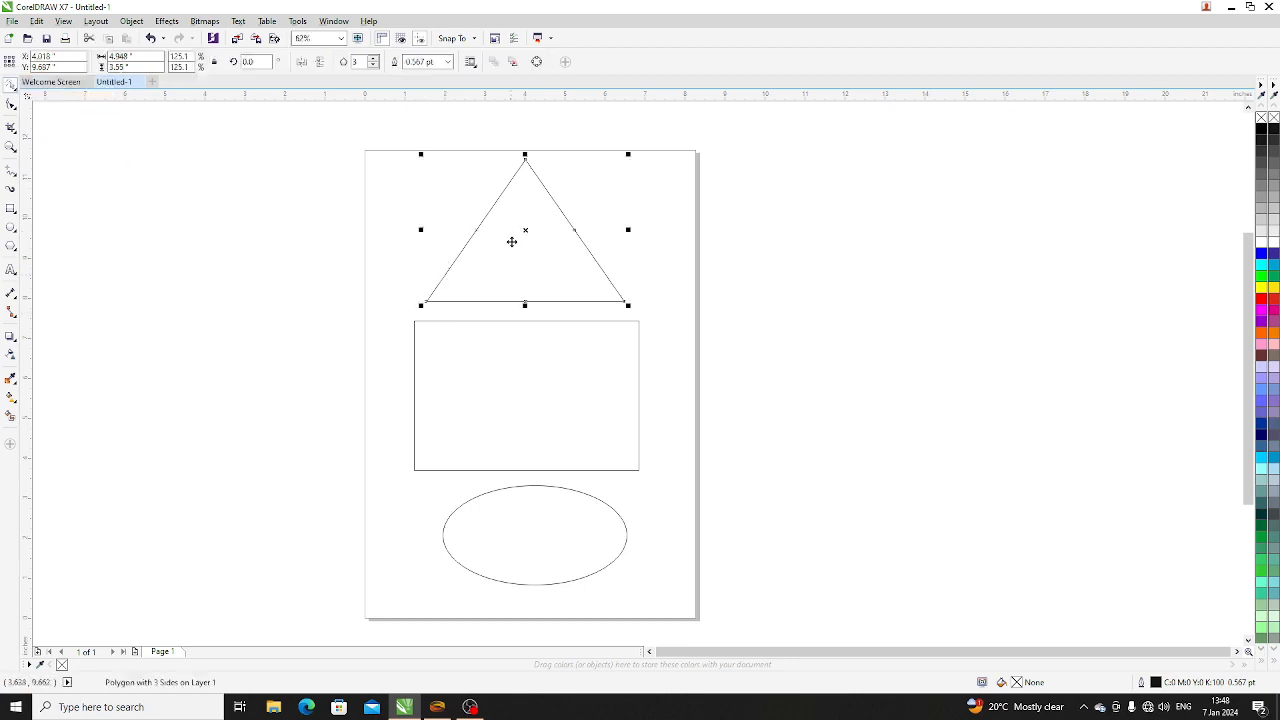
{"action": "left_click", "coordinate": [666, 263]}
{"action": "mouse_move", "coordinate": [367, 123]}
{"action": "left_mouse_down"}
{"action": "mouse_move", "coordinate": [362, 153]}
{"action": "mouse_move", "coordinate": [373, 264]}
{"action": "mouse_move", "coordinate": [518, 366]}
{"action": "mouse_move", "coordinate": [717, 366]}
{"action": "mouse_move", "coordinate": [758, 241]}
{"action": "mouse_move", "coordinate": [716, 186]}
{"action": "mouse_move", "coordinate": [518, 129]}
{"action": "mouse_move", "coordinate": [455, 132]}
{"action": "left_mouse_up"}
- Scale the triangle with the Free Transform tool to about 9.2 by 5.3 inches, beyond the page's right edge
{"action": "left_click", "coordinate": [12, 87]}
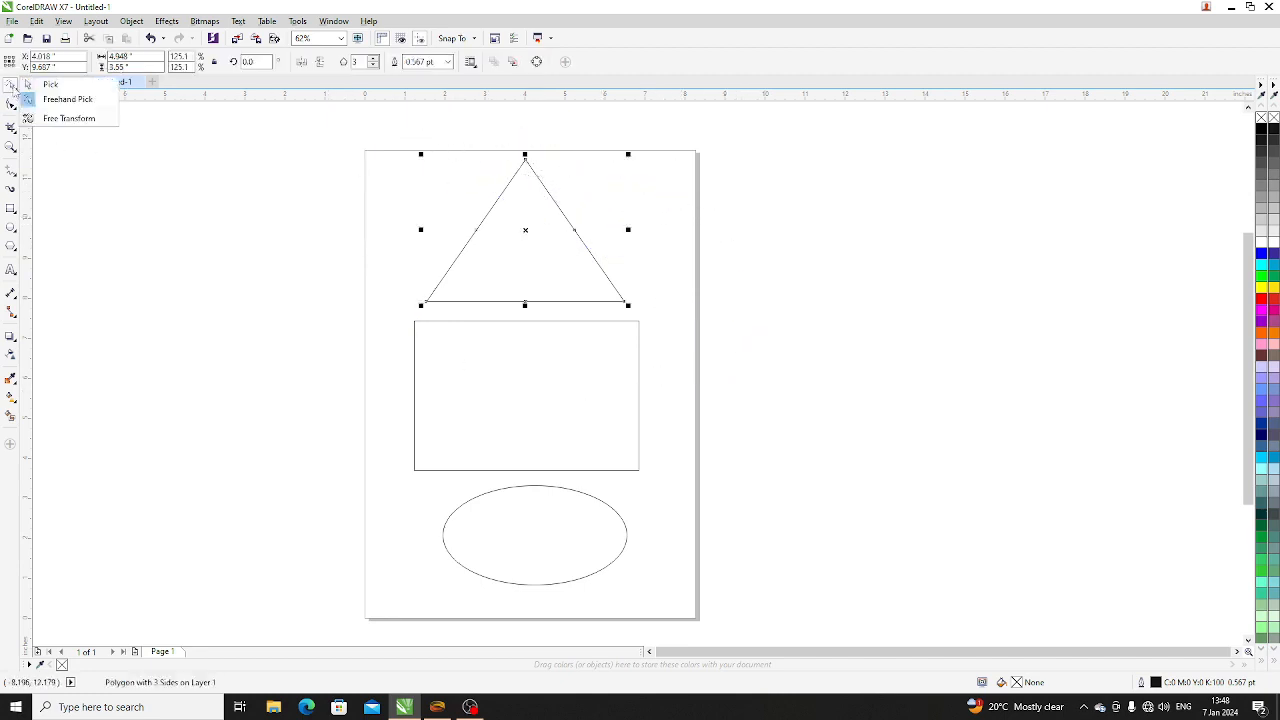
{"action": "left_click", "coordinate": [67, 119]}
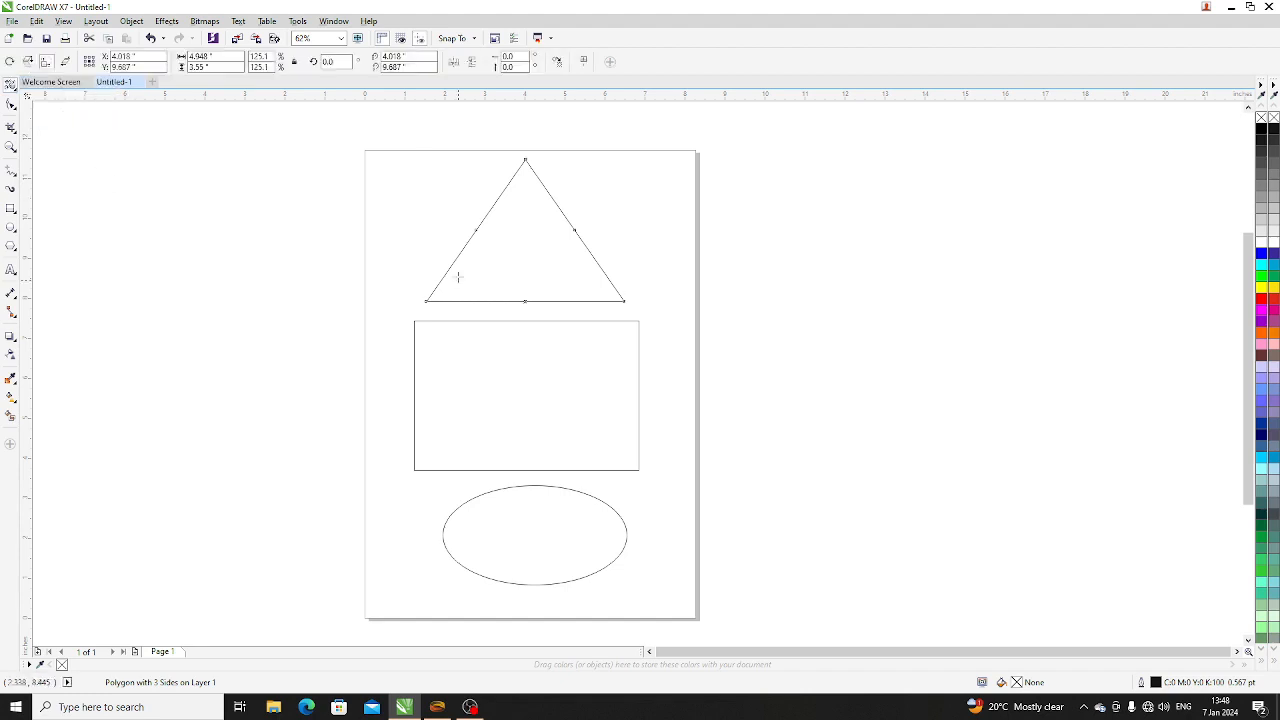
{"action": "left_click_drag", "start_coordinate": [390, 147], "coordinate": [532, 224]}
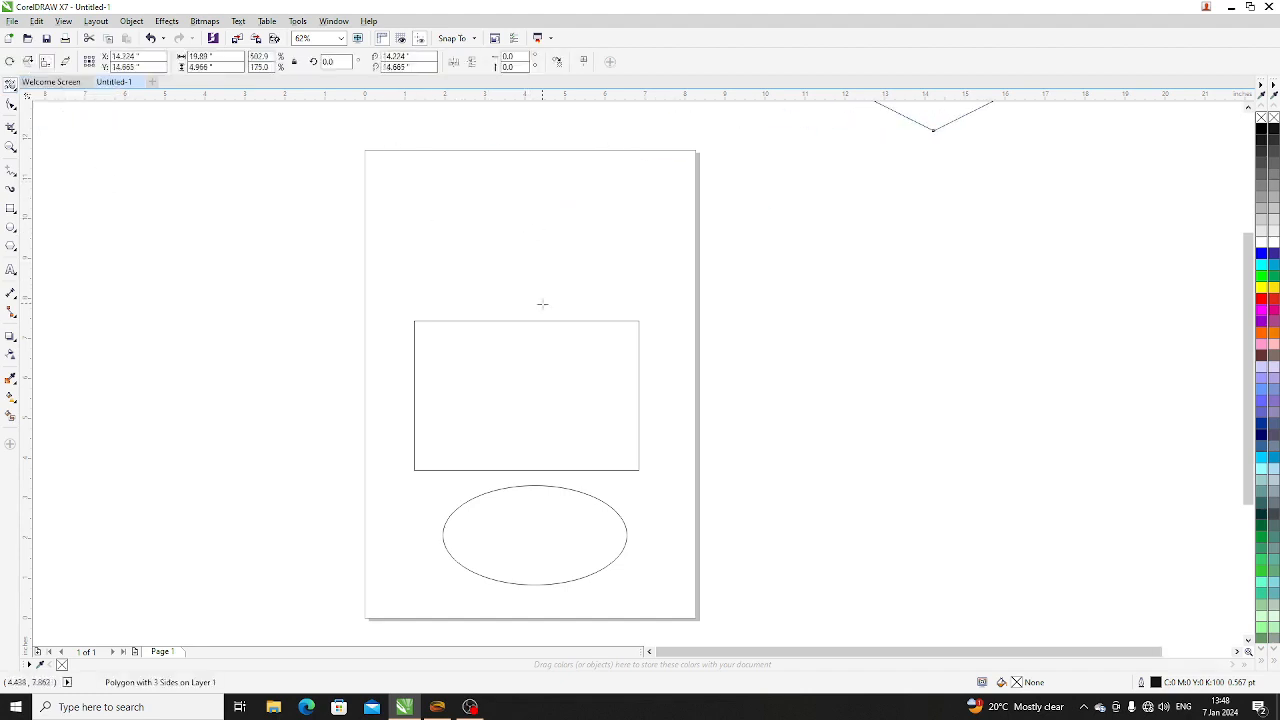
{"action": "left_click_drag", "start_coordinate": [929, 127], "coordinate": [947, 222]}
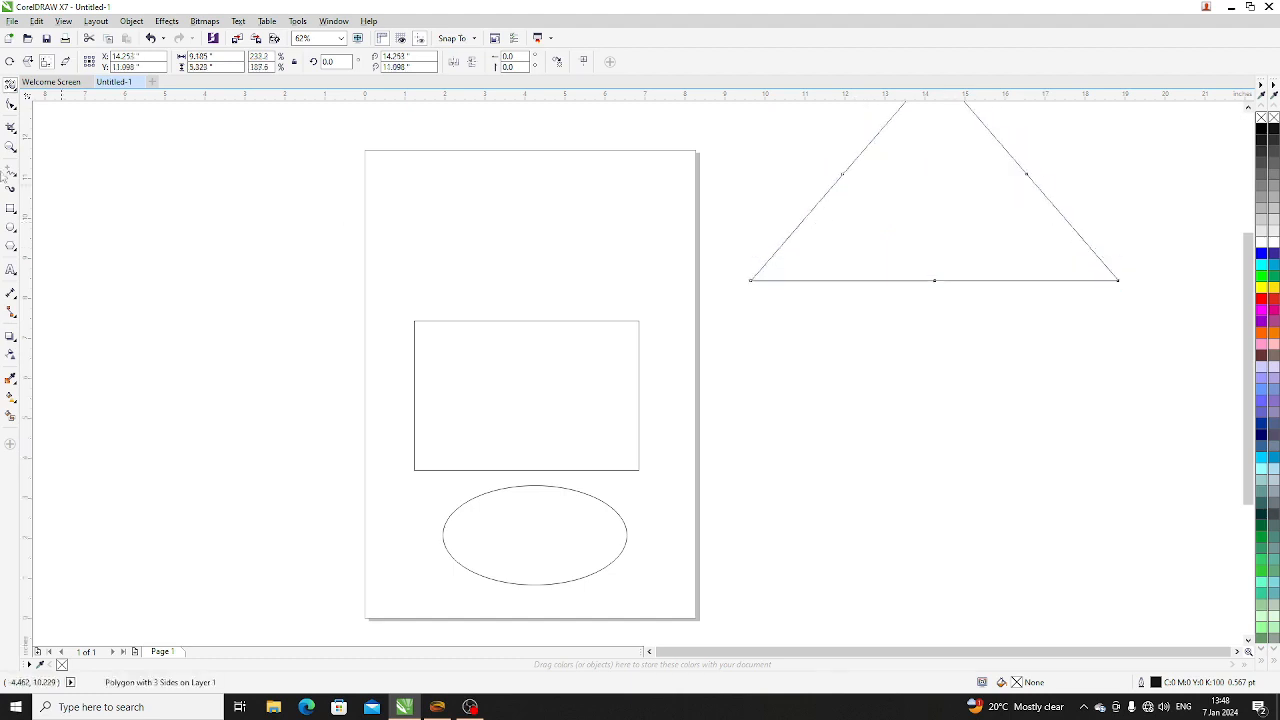
- With the Pick tool, shrink the triangle to about 3.1 by 1.8 inches and move it back above the rectangle
{"action": "left_click", "coordinate": [11, 104]}
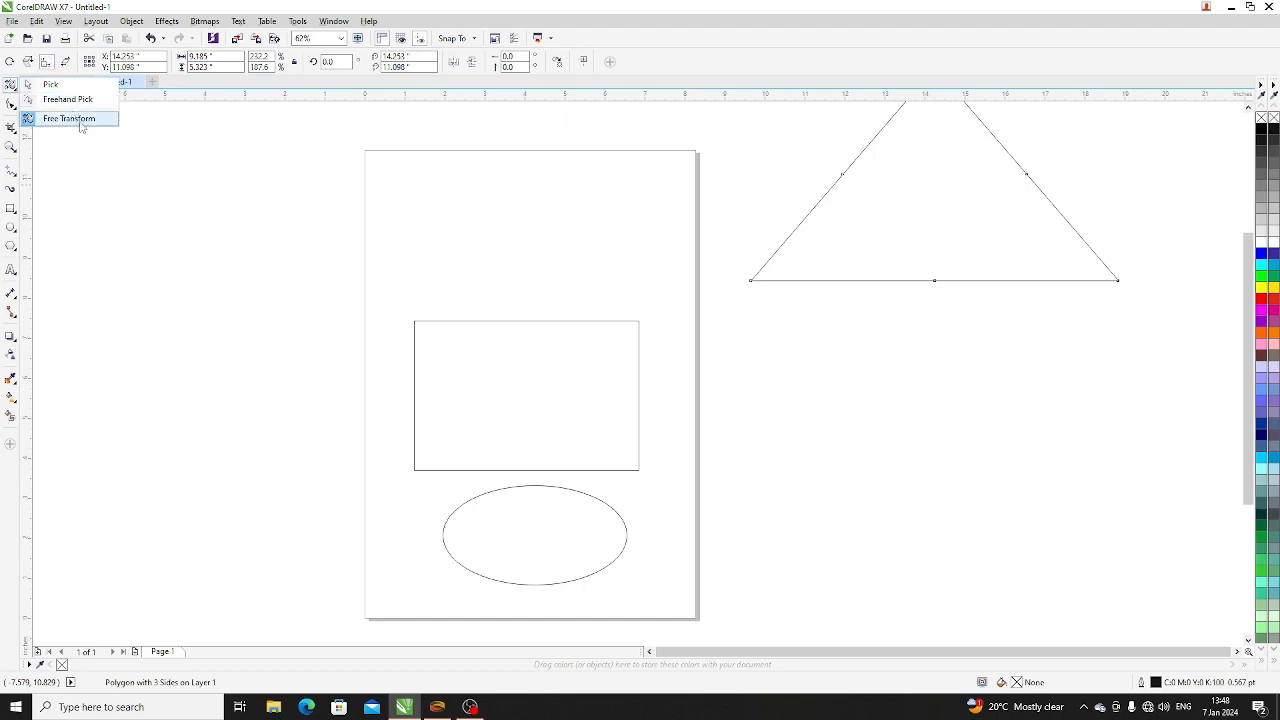
{"action": "left_click", "coordinate": [80, 122]}
{"action": "left_click", "coordinate": [9, 85]}
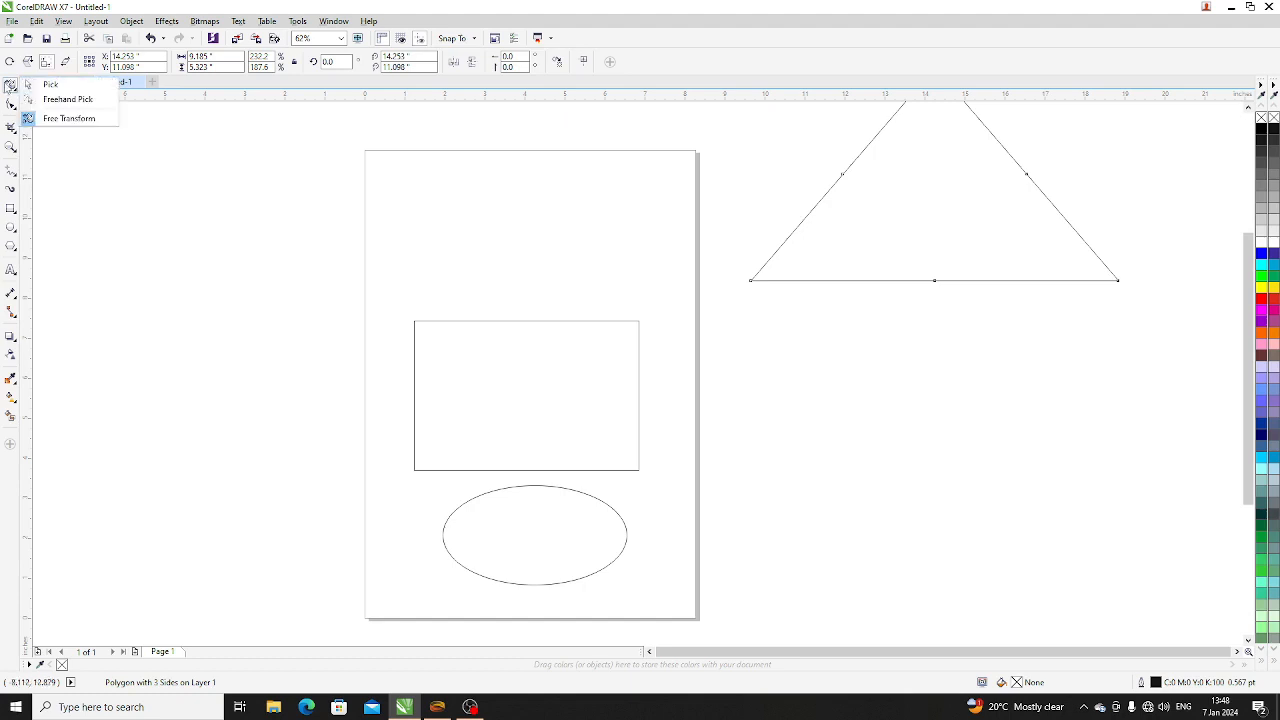
{"action": "left_click", "coordinate": [45, 85]}
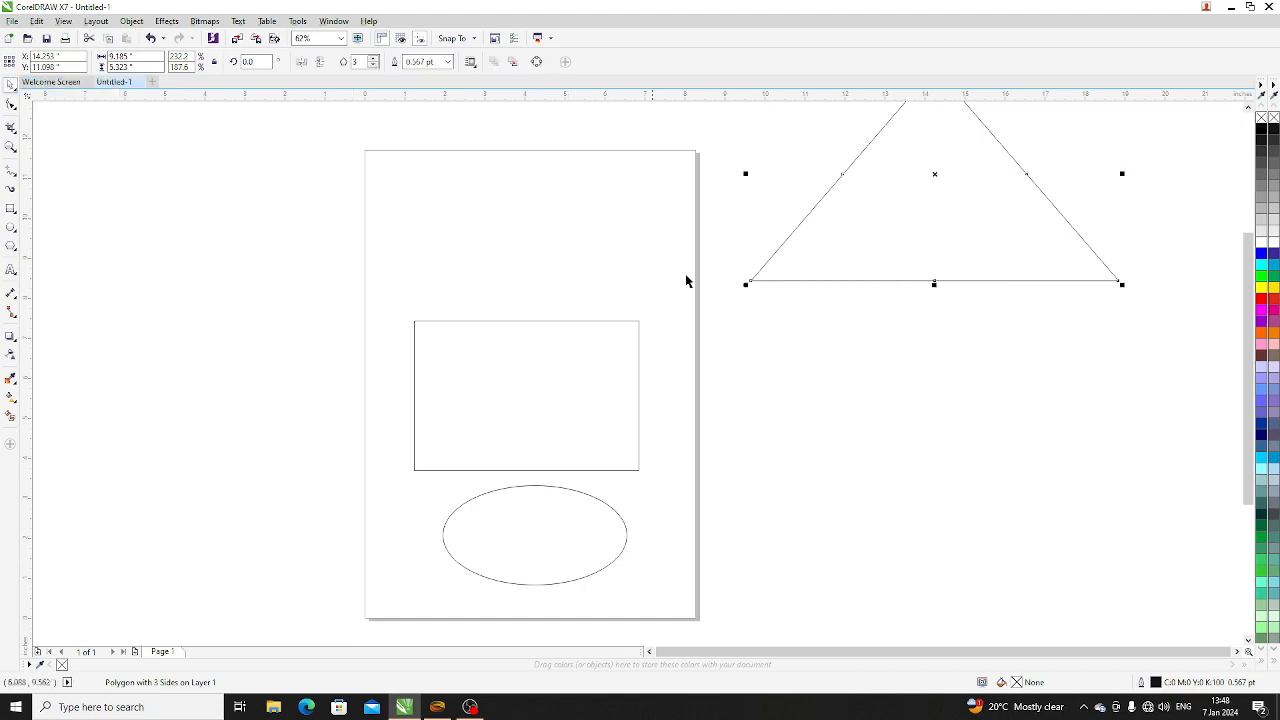
{"action": "left_click_drag", "start_coordinate": [1128, 292], "coordinate": [878, 142]}
{"action": "left_click_drag", "start_coordinate": [814, 114], "coordinate": [503, 240]}
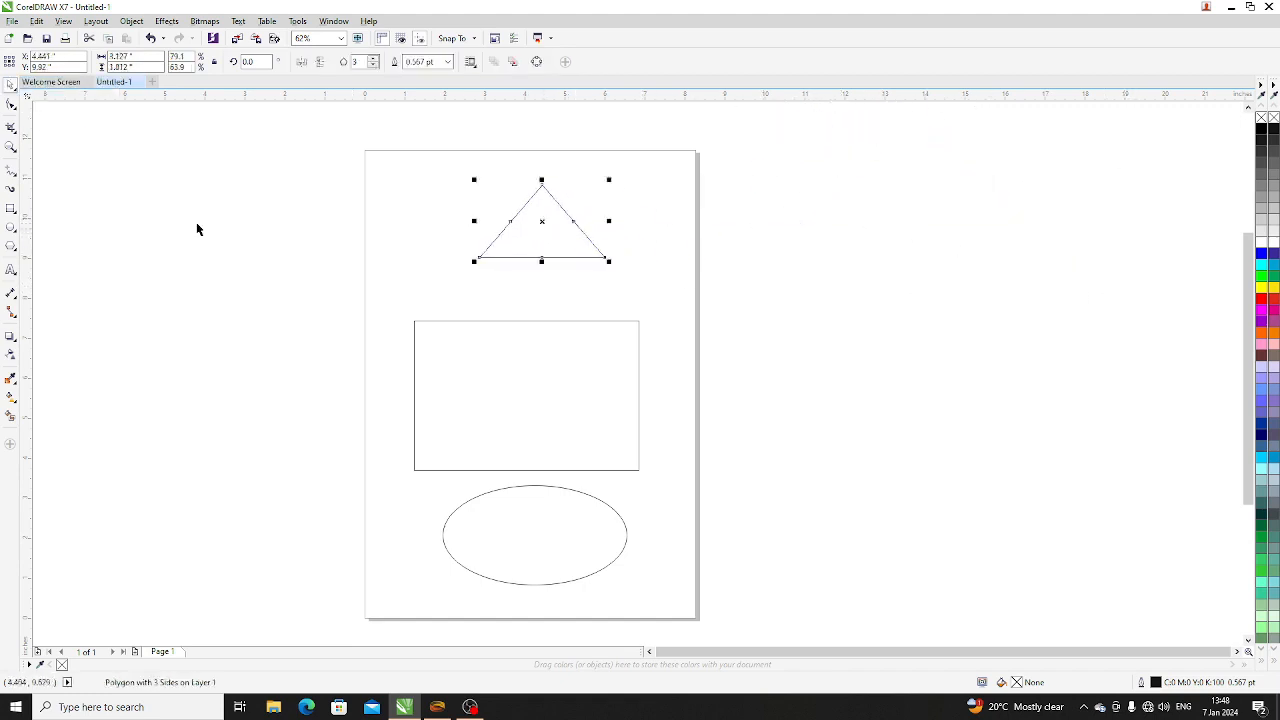
- Activate the Shape tool on the triangle and return to the Pick tool
{"action": "left_click", "coordinate": [11, 105]}
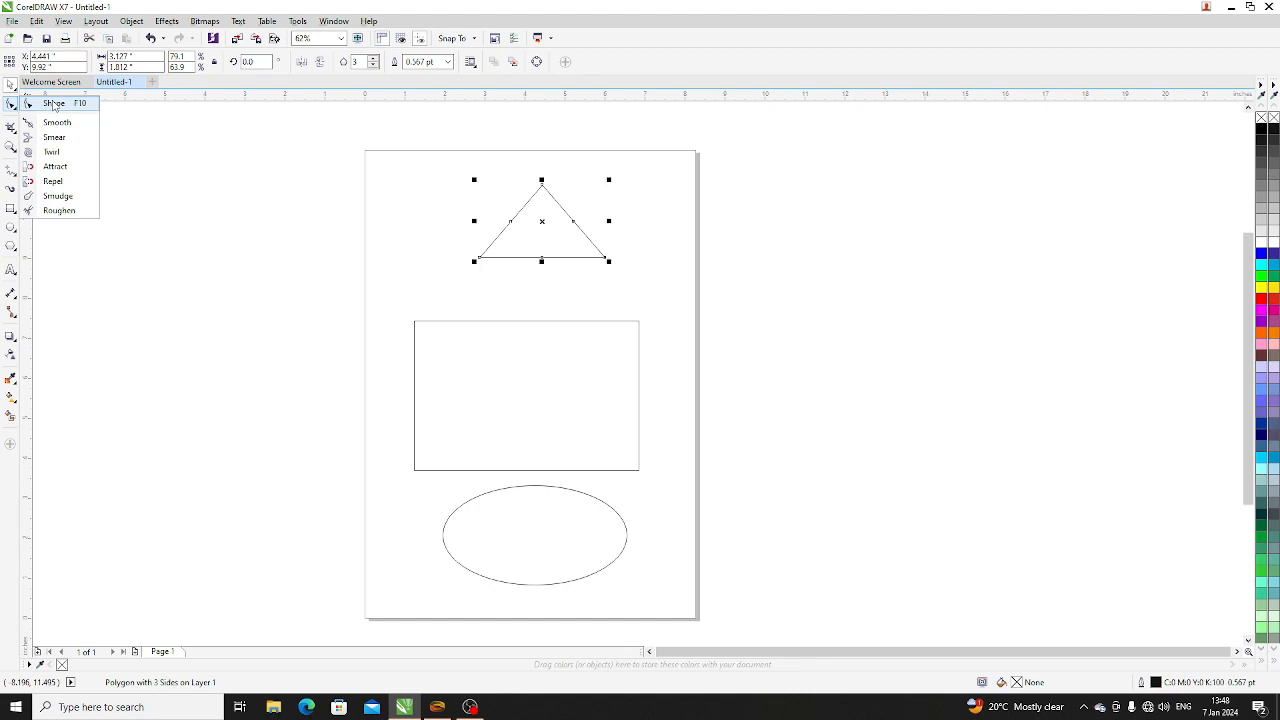
{"action": "left_click", "coordinate": [12, 87]}
{"action": "left_click", "coordinate": [11, 104]}
{"action": "left_click", "coordinate": [55, 104]}
{"action": "left_click", "coordinate": [11, 86]}
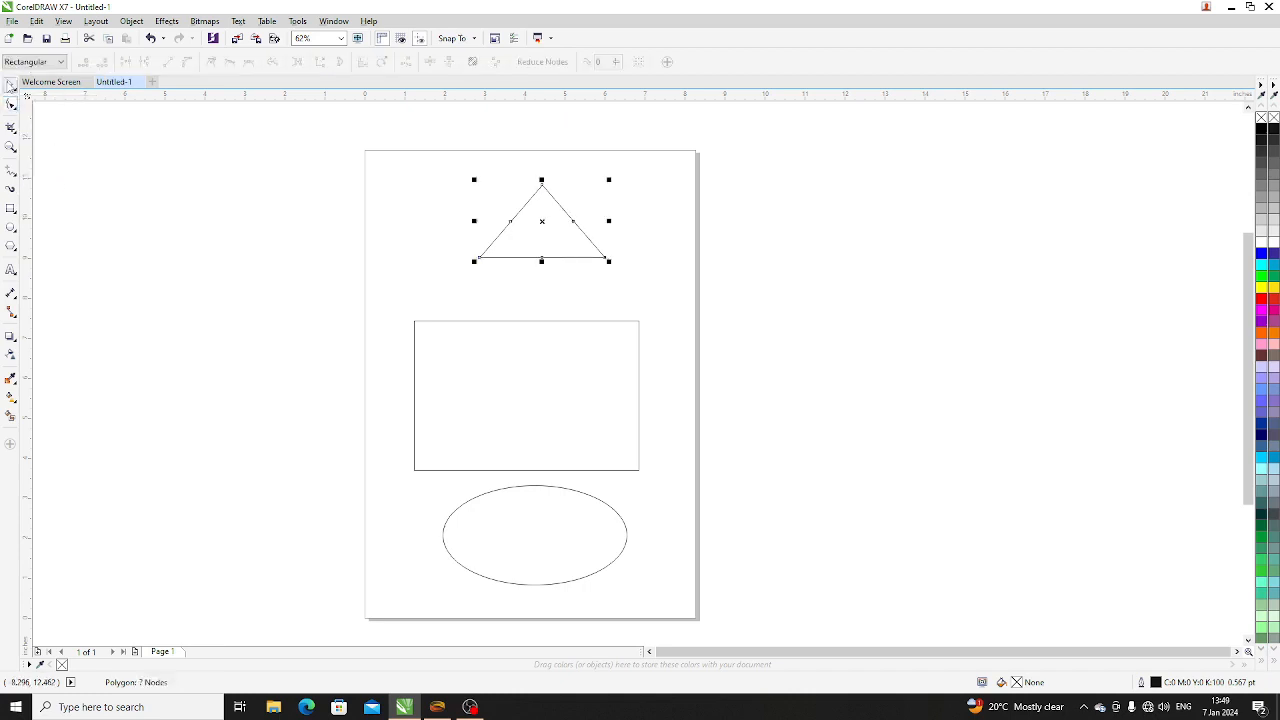
- Move the triangle slightly left and the rectangle slightly up on the page
{"action": "left_click", "coordinate": [428, 477]}
{"action": "left_click", "coordinate": [544, 328]}
{"action": "left_click_drag", "start_coordinate": [535, 257], "coordinate": [498, 254]}
{"action": "left_click", "coordinate": [539, 417]}
{"action": "left_click_drag", "start_coordinate": [512, 382], "coordinate": [510, 361]}
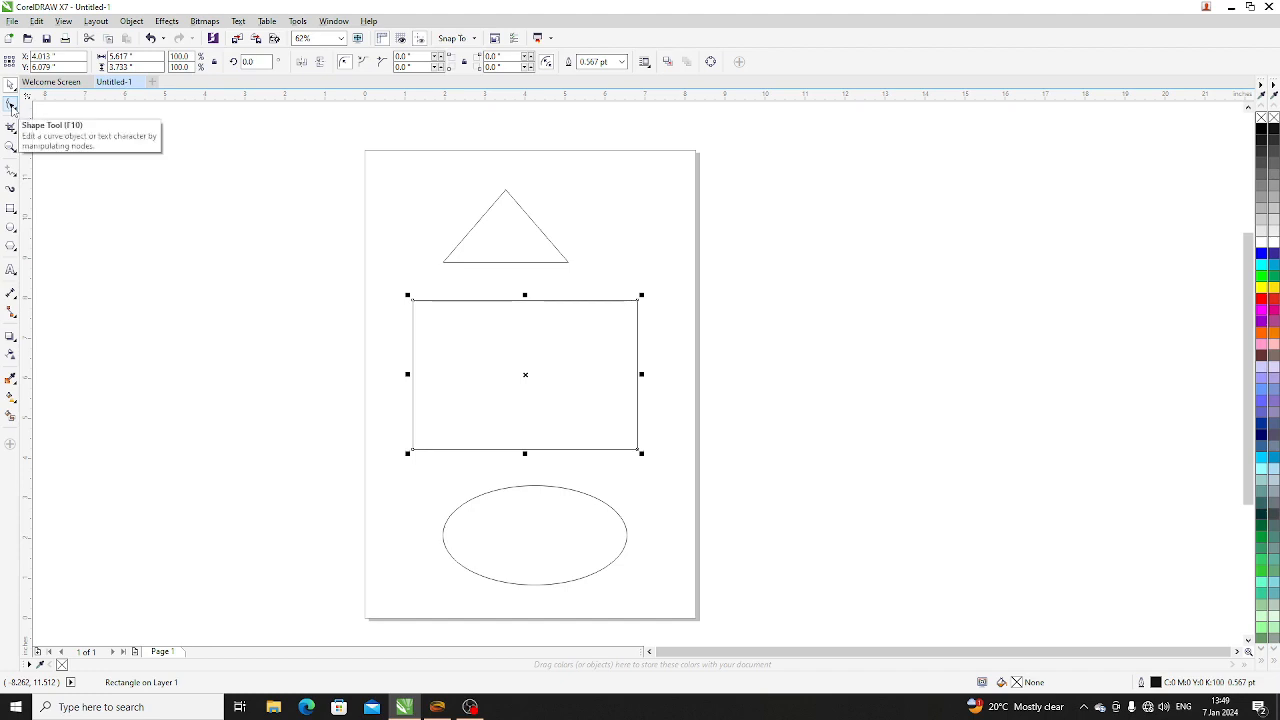
- Show the rectangle's corner nodes with the Shape tool and return to the Pick tool
{"action": "left_click", "coordinate": [12, 105]}
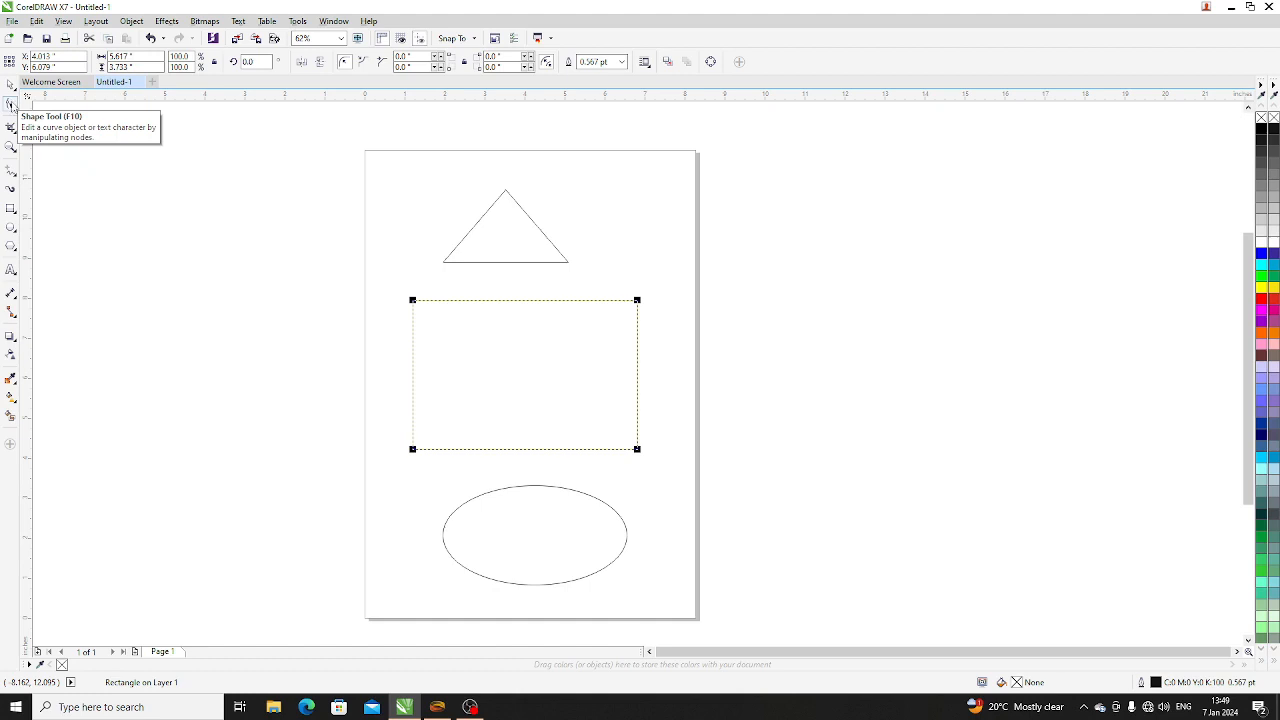
{"action": "left_click", "coordinate": [10, 84]}
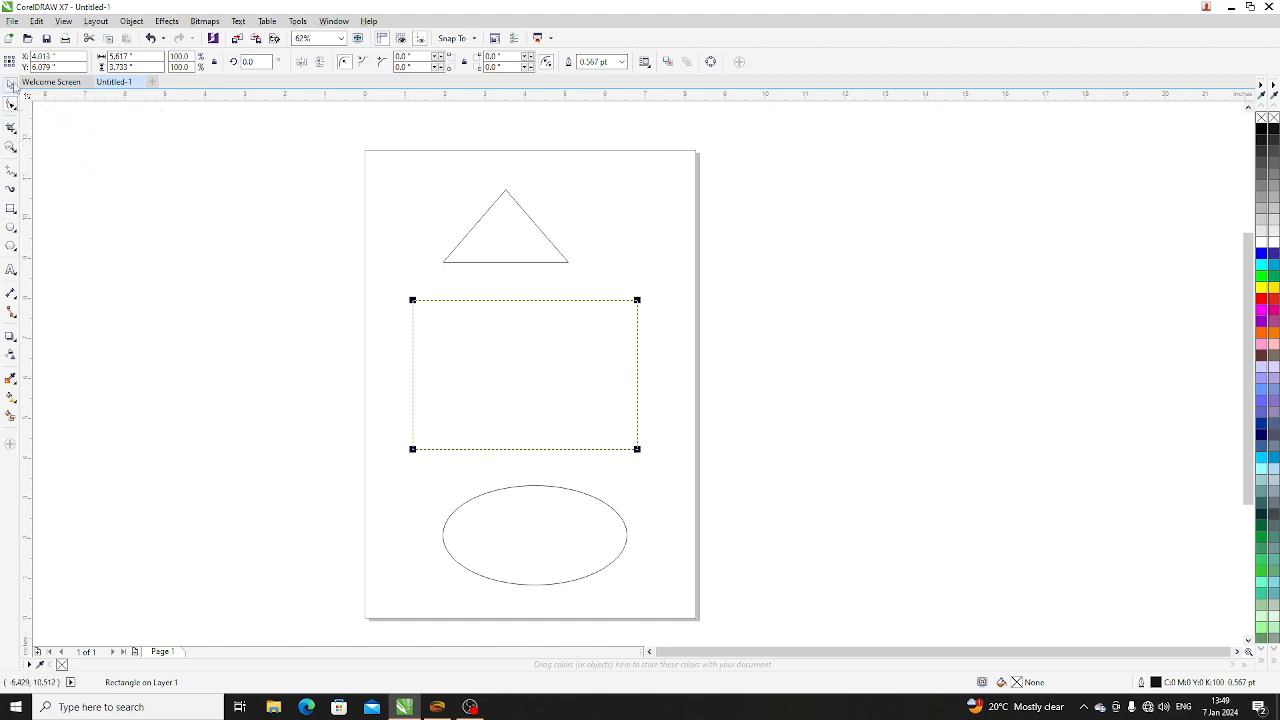
- Round all four rectangle corners to a radius of about 0.6 inches with the Shape tool and return to the Pick tool
{"action": "left_click", "coordinate": [210, 293]}
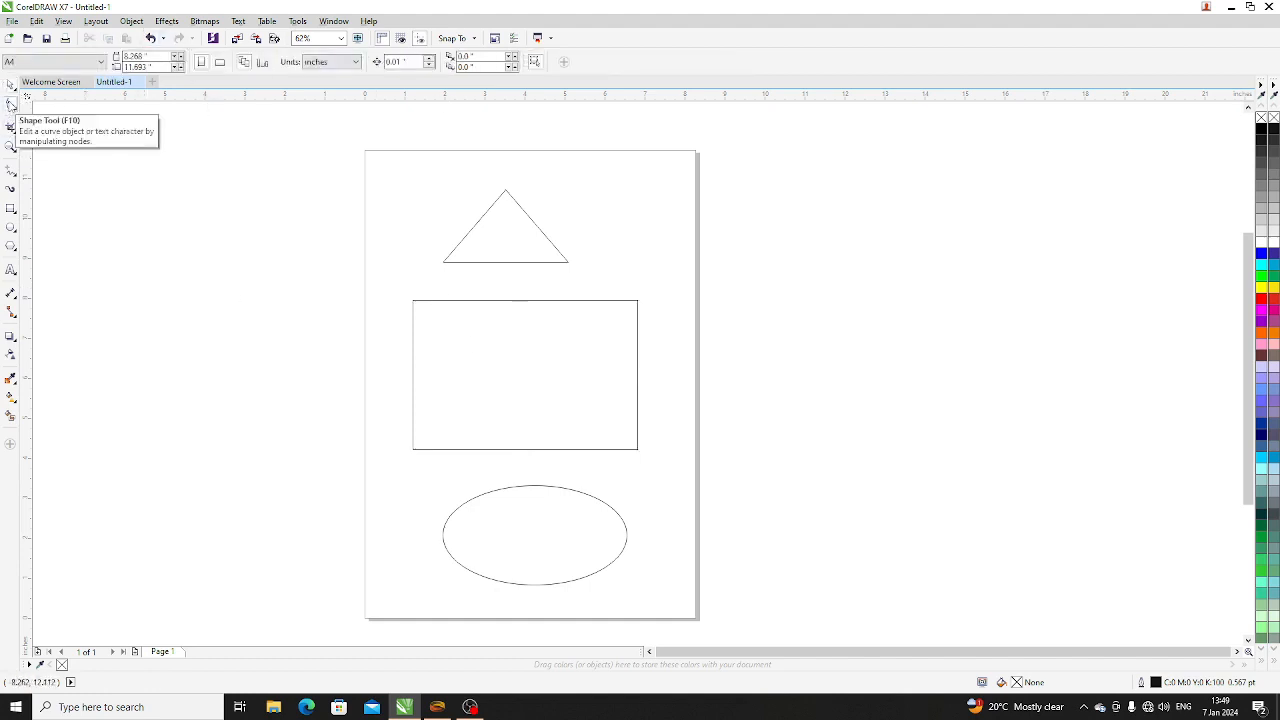
{"action": "left_click", "coordinate": [11, 104]}
{"action": "left_click", "coordinate": [489, 345]}
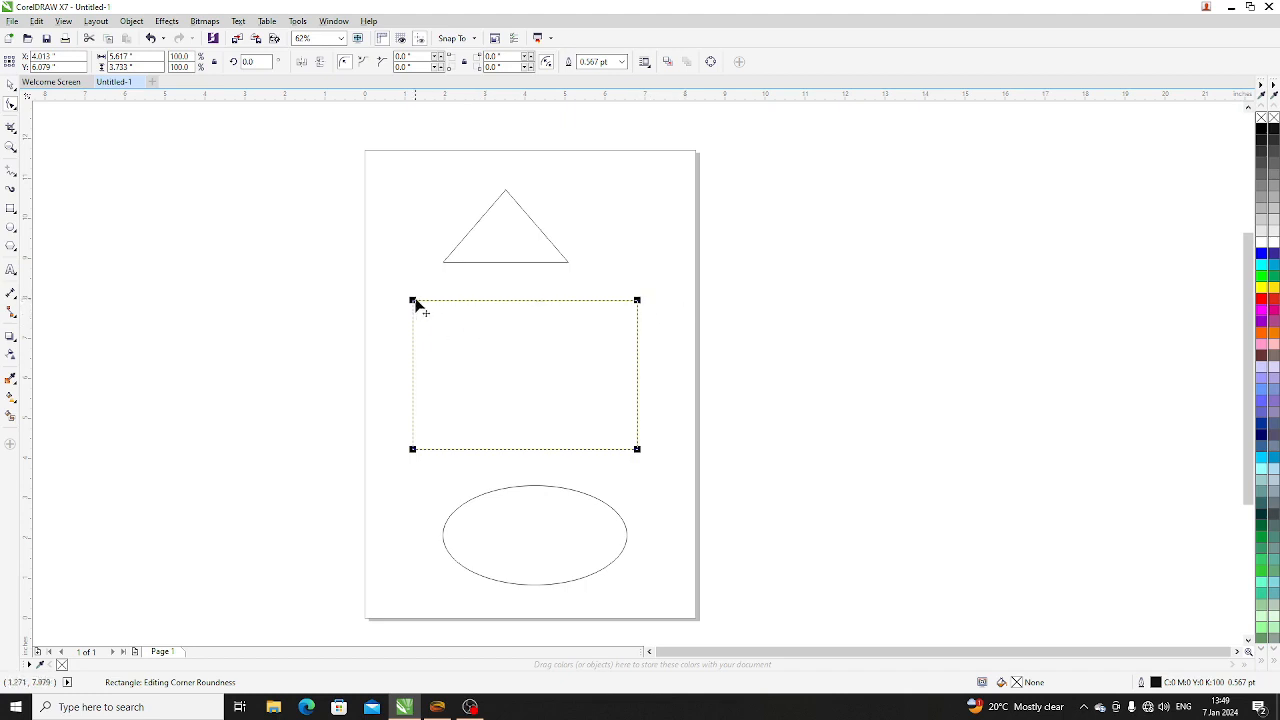
{"action": "left_click_drag", "start_coordinate": [413, 302], "coordinate": [443, 310]}
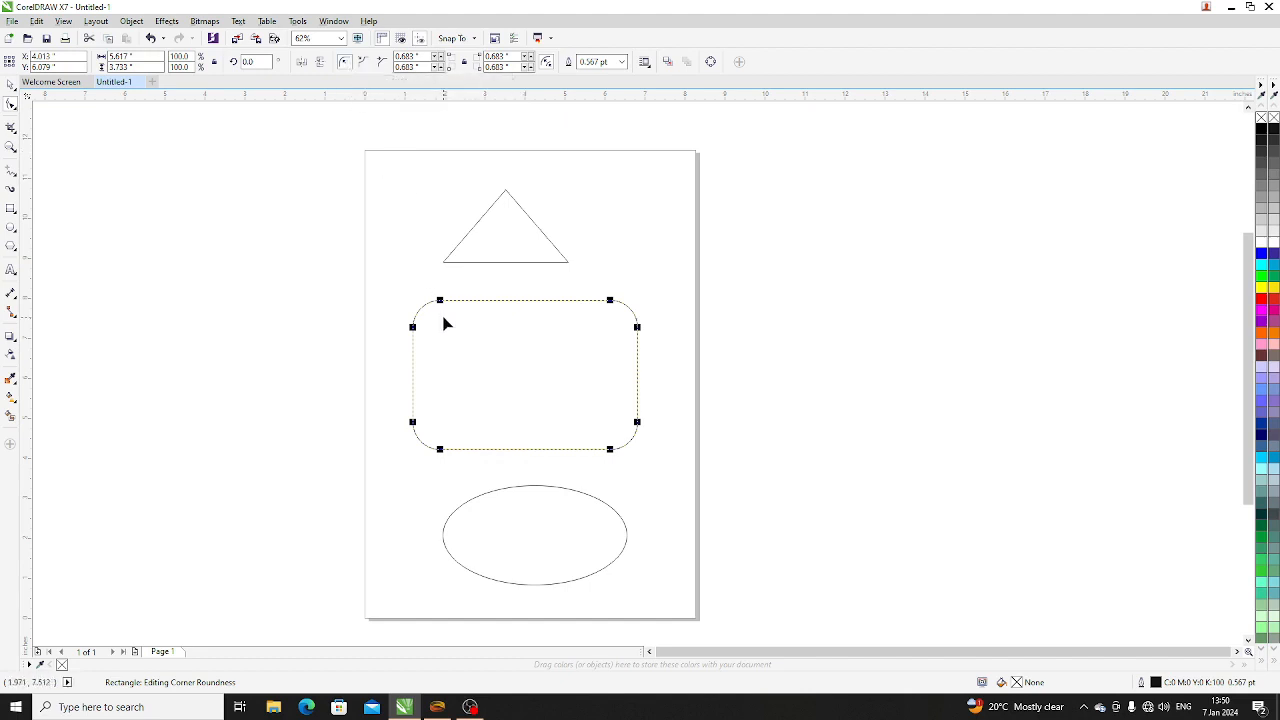
{"action": "left_click_drag", "start_coordinate": [440, 300], "coordinate": [436, 301]}
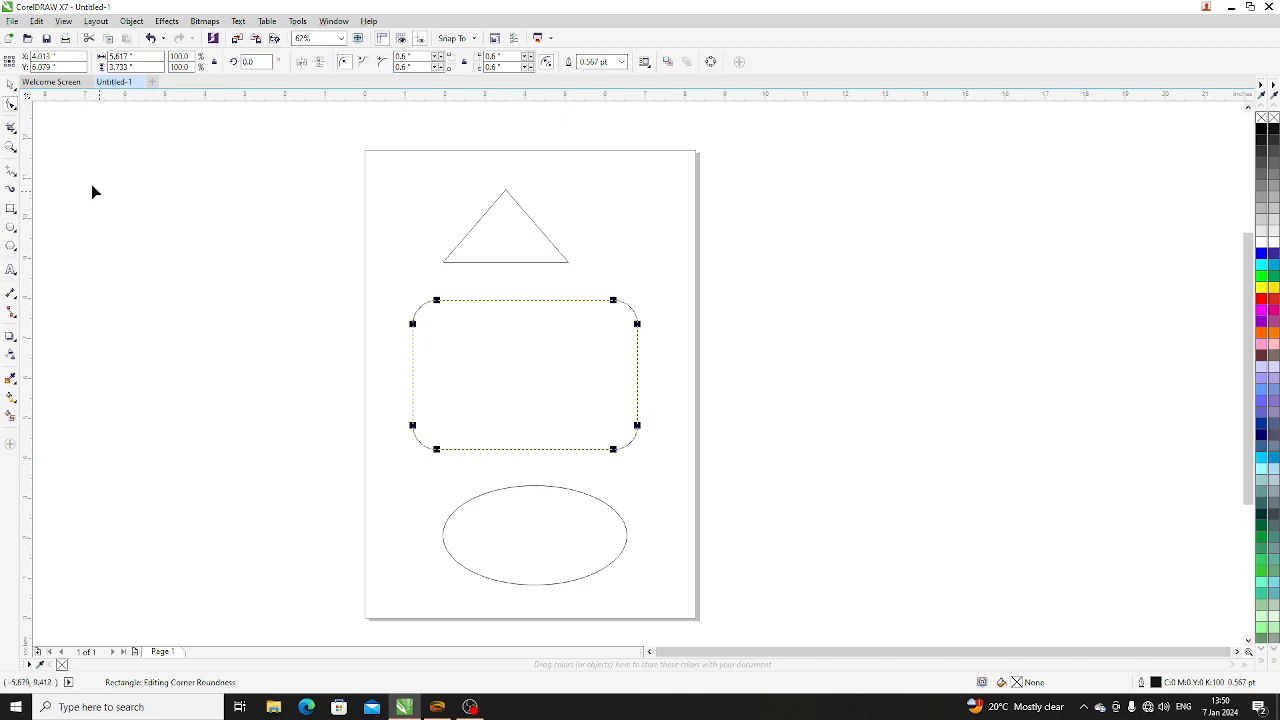
{"action": "left_click", "coordinate": [11, 86]}
- Reduce the rectangle's corner radius to about 0.34 inches with the Shape tool and return to the Pick tool
{"action": "scroll", "coordinate": [419, 385], "scroll_direction": "up", "scroll_amount": 2}
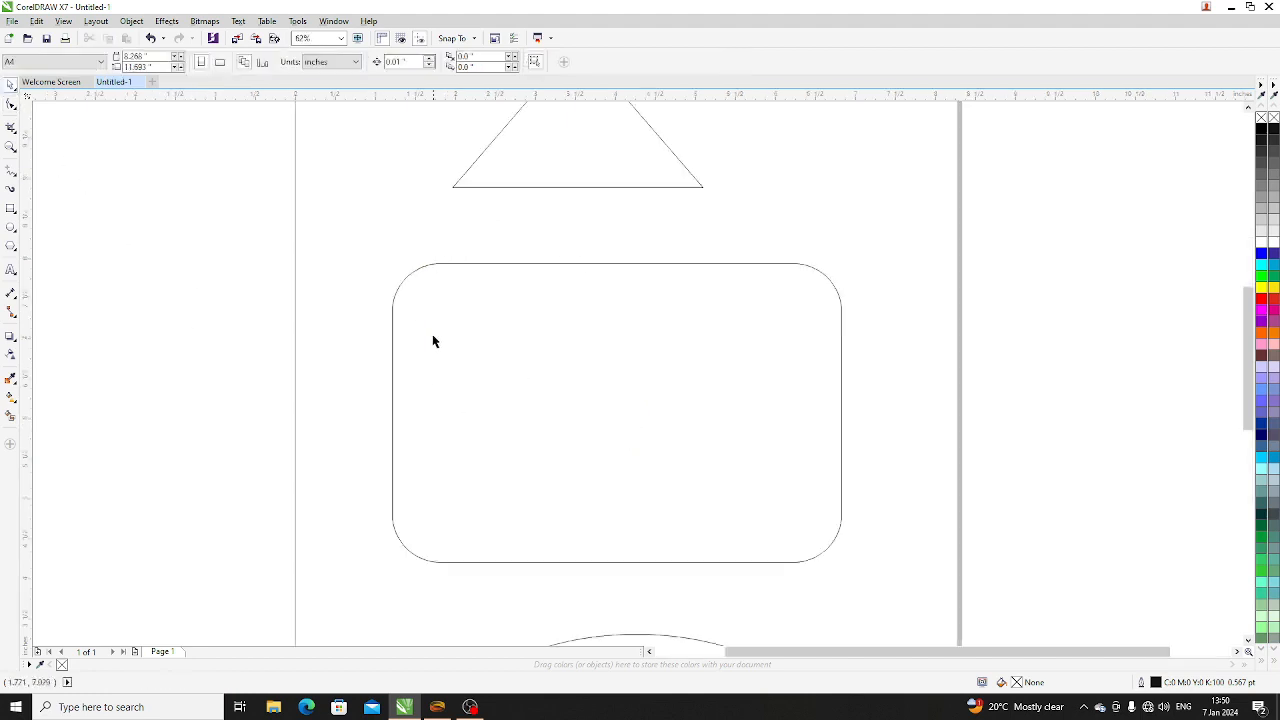
{"action": "scroll", "coordinate": [420, 278], "scroll_direction": "up", "scroll_amount": 2}
{"action": "scroll", "coordinate": [421, 309], "scroll_direction": "down", "scroll_amount": 1}
{"action": "left_click", "coordinate": [437, 311]}
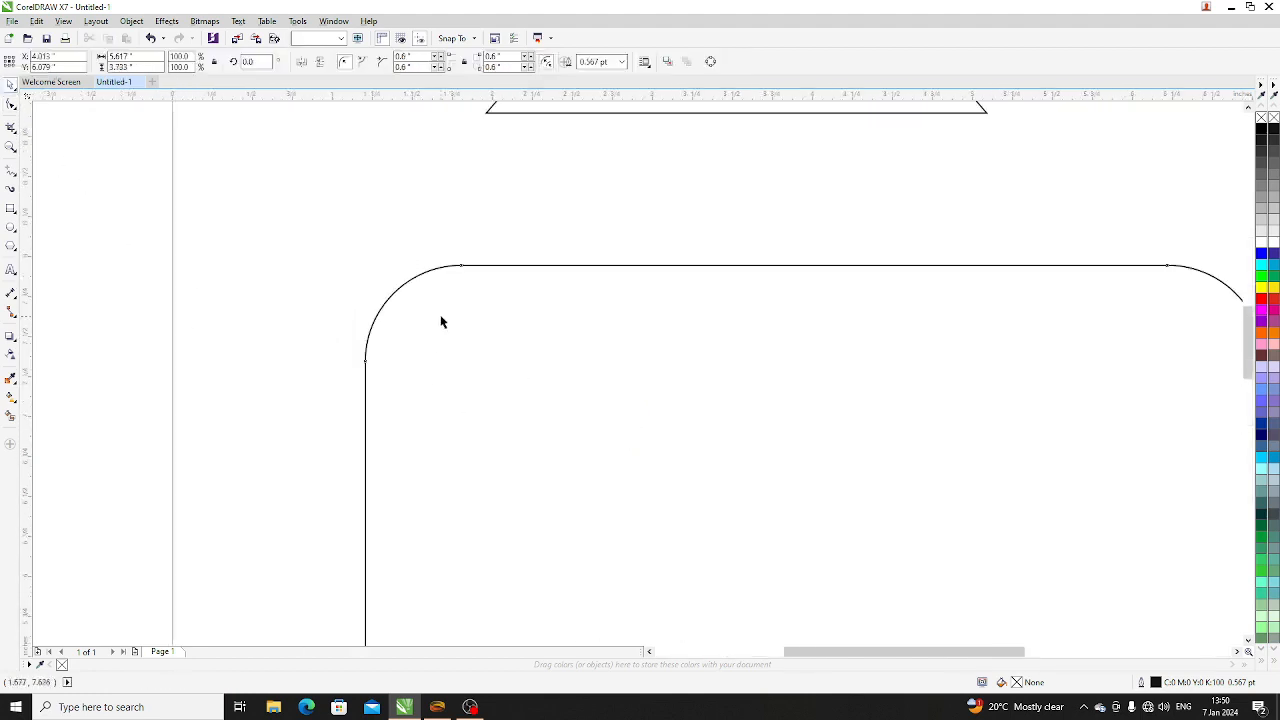
{"action": "left_click", "coordinate": [11, 104]}
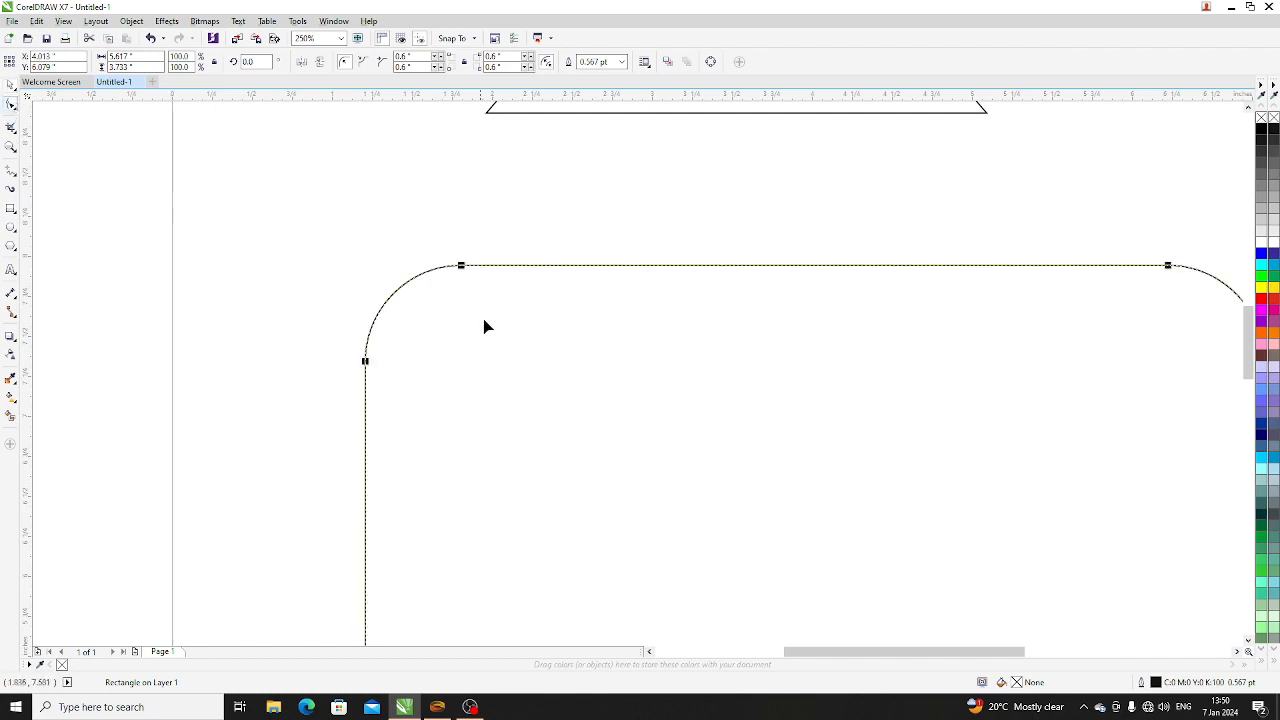
{"action": "left_click_drag", "start_coordinate": [462, 270], "coordinate": [421, 296]}
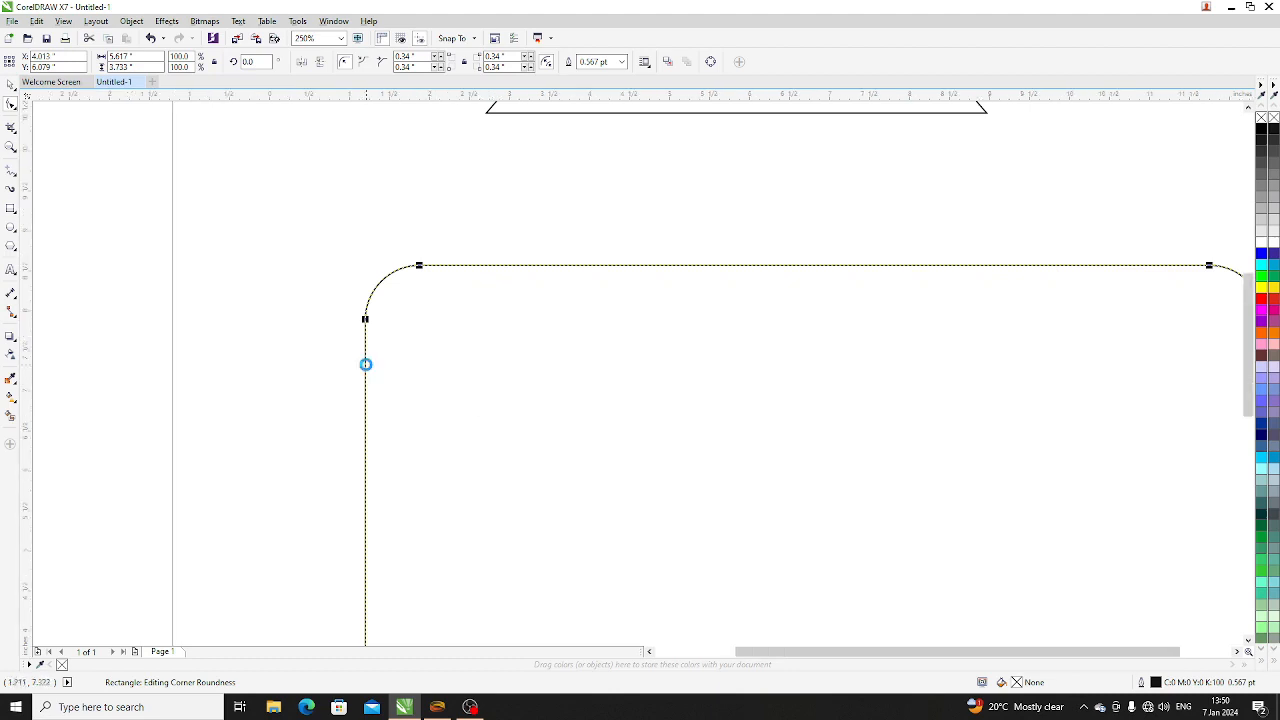
{"action": "scroll", "coordinate": [366, 363], "scroll_direction": "down", "scroll_amount": 2}
{"action": "left_click", "coordinate": [12, 88]}
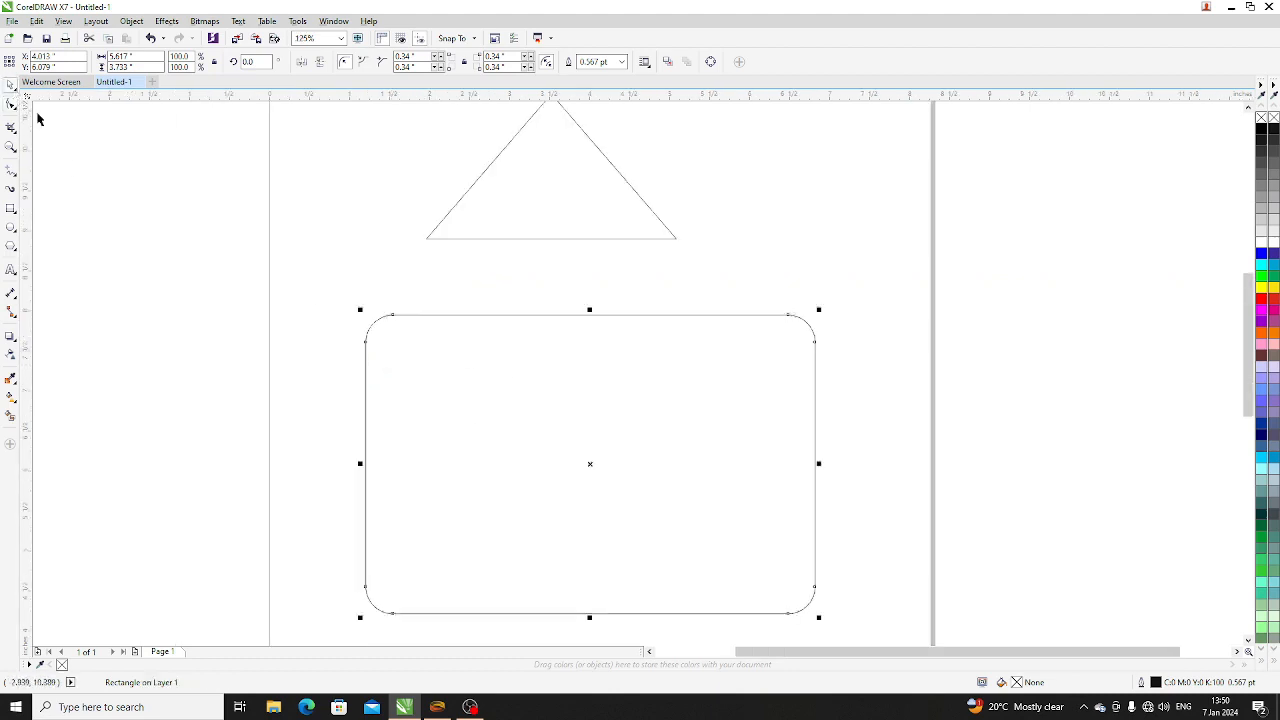
- Reselect the rectangle with the Shape tool and change its corner style to scalloped
{"action": "left_click", "coordinate": [348, 299]}
{"action": "left_click", "coordinate": [391, 353]}
{"action": "left_click", "coordinate": [11, 104]}
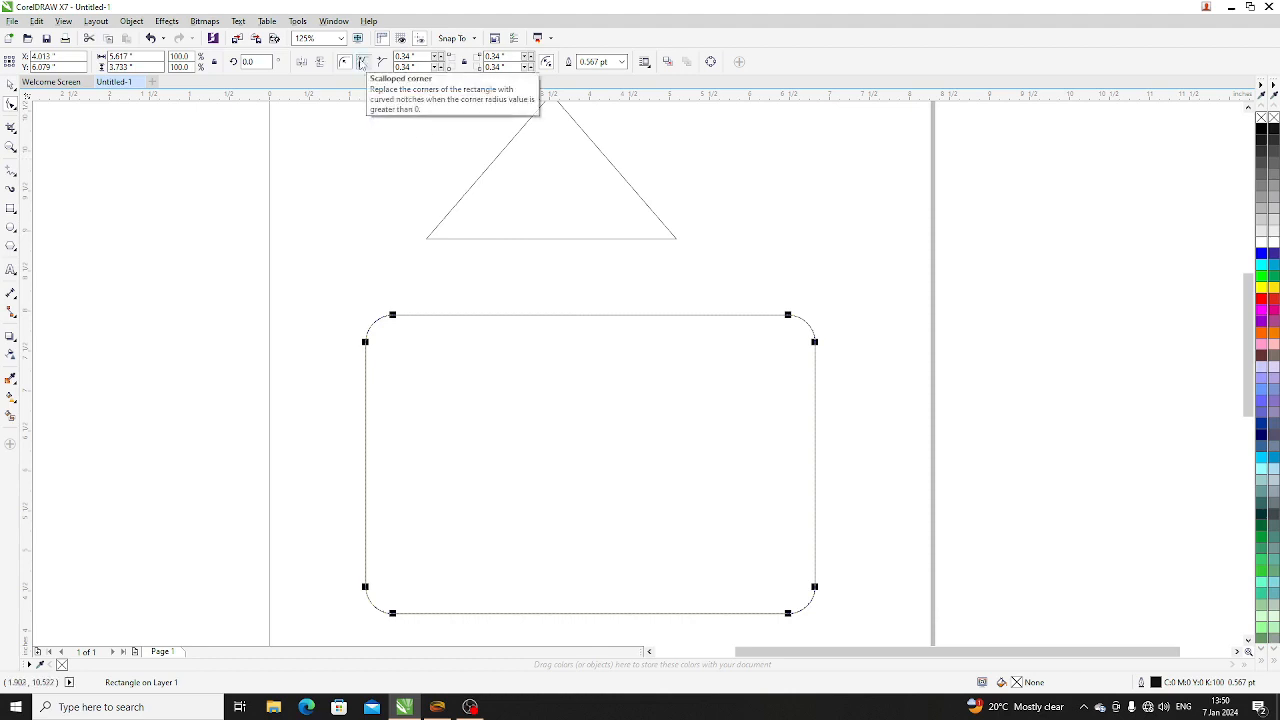
{"action": "left_click", "coordinate": [362, 62]}
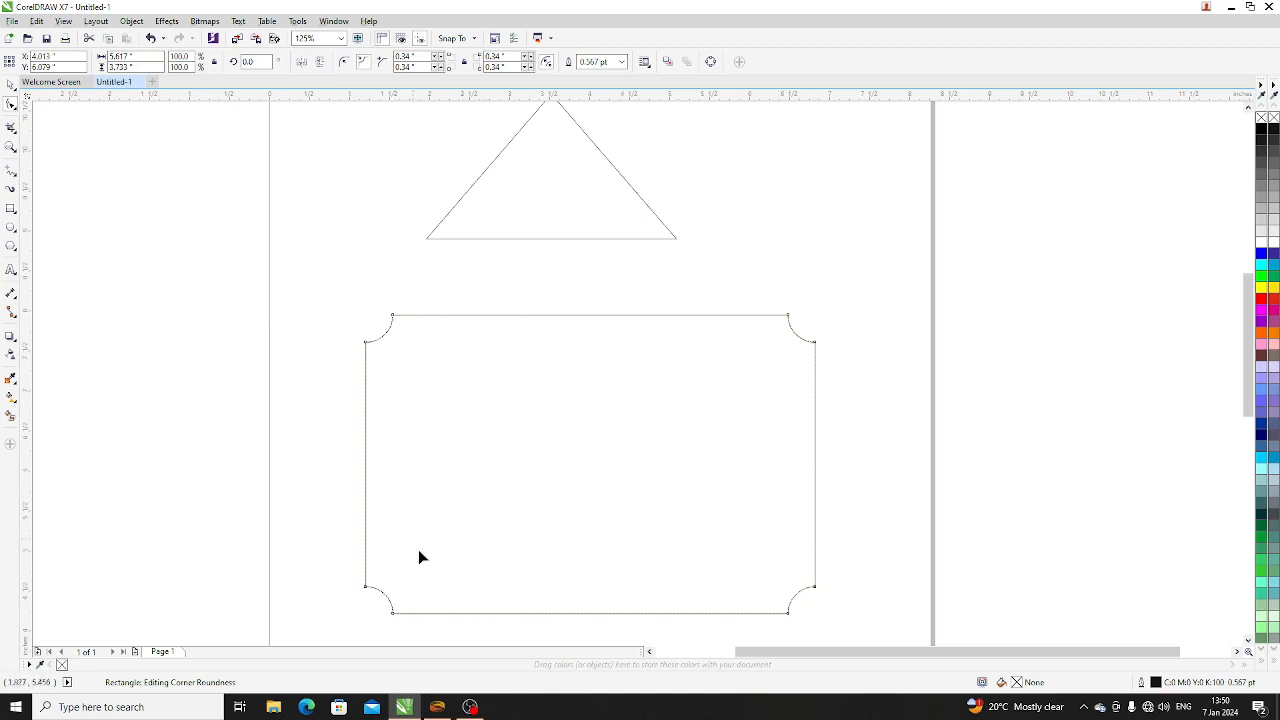
- Change the rectangle's corner style to chamfered and deselect it with the Pick tool
{"action": "left_click", "coordinate": [382, 62]}
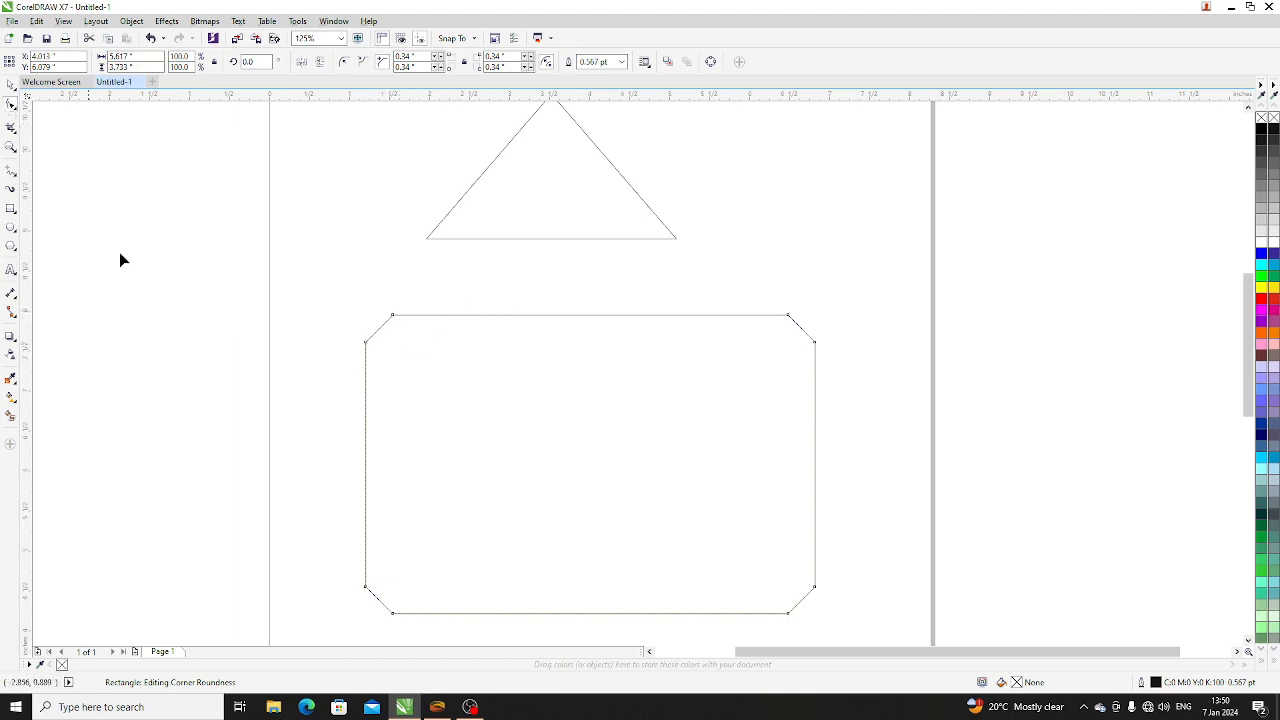
{"action": "left_click", "coordinate": [10, 84]}
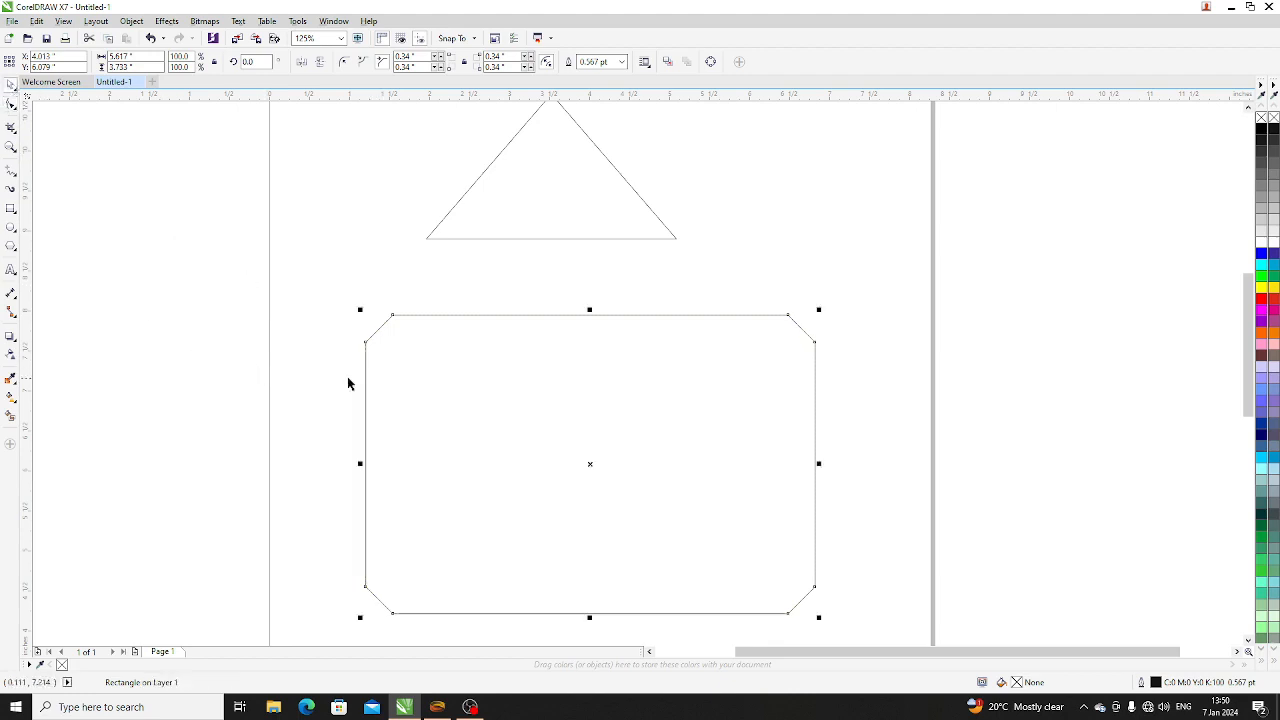
{"action": "left_click", "coordinate": [408, 350]}
{"action": "left_click", "coordinate": [288, 330]}
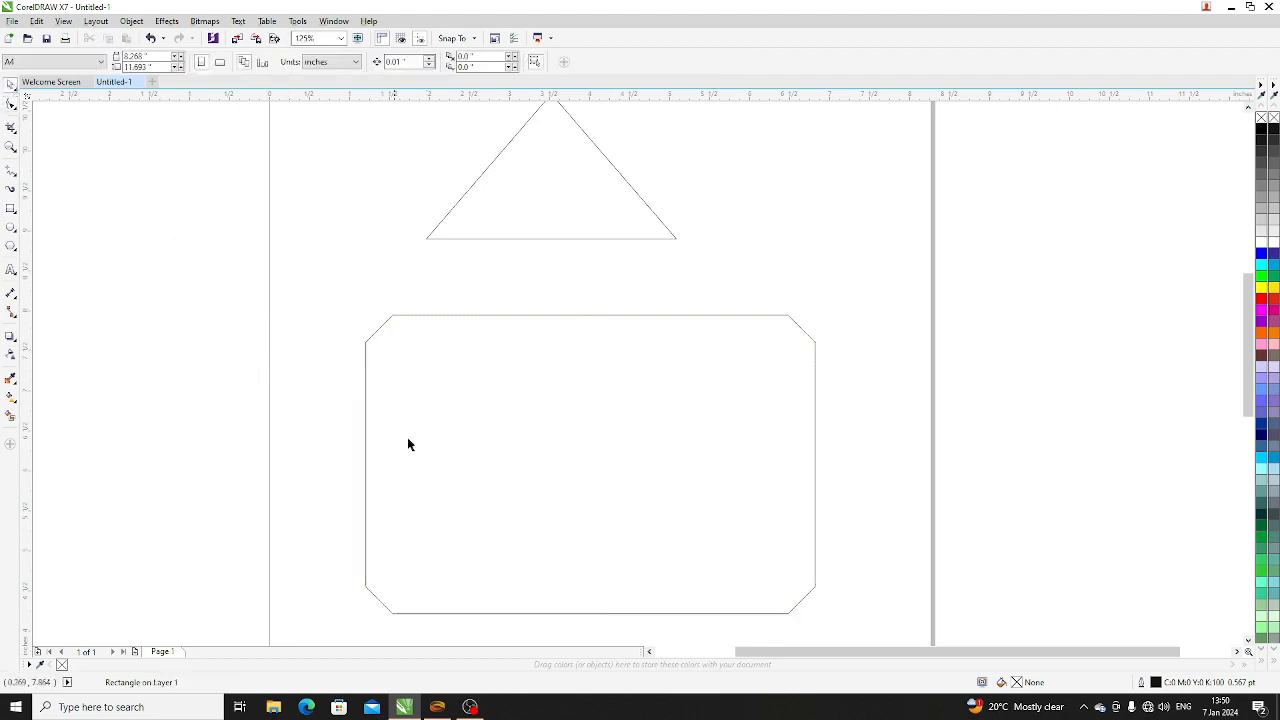
- Rotate the rectangle back and forth about its own centre, ending at an angle of about 5.7 degrees
{"action": "left_click", "coordinate": [554, 382]}
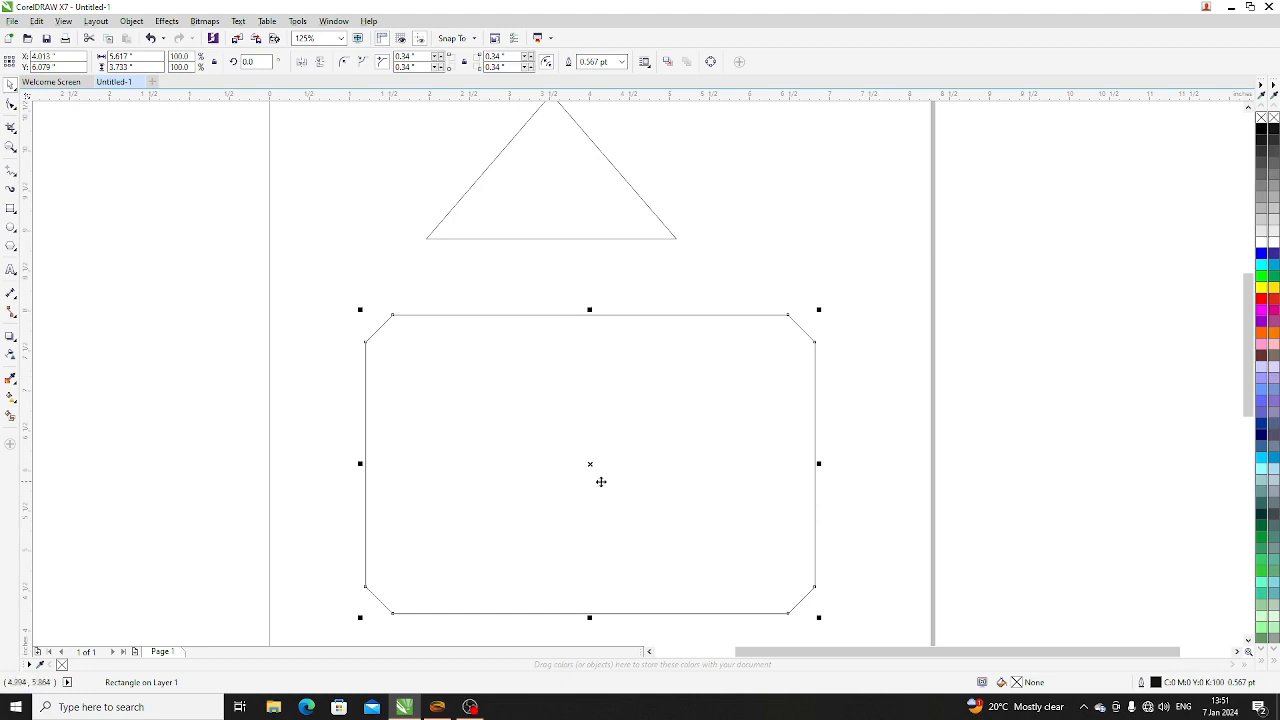
{"action": "left_click", "coordinate": [528, 411]}
{"action": "left_click", "coordinate": [563, 433]}
{"action": "left_click", "coordinate": [563, 433]}
{"action": "left_click", "coordinate": [574, 446]}
{"action": "left_click_drag", "start_coordinate": [358, 308], "coordinate": [406, 305]}
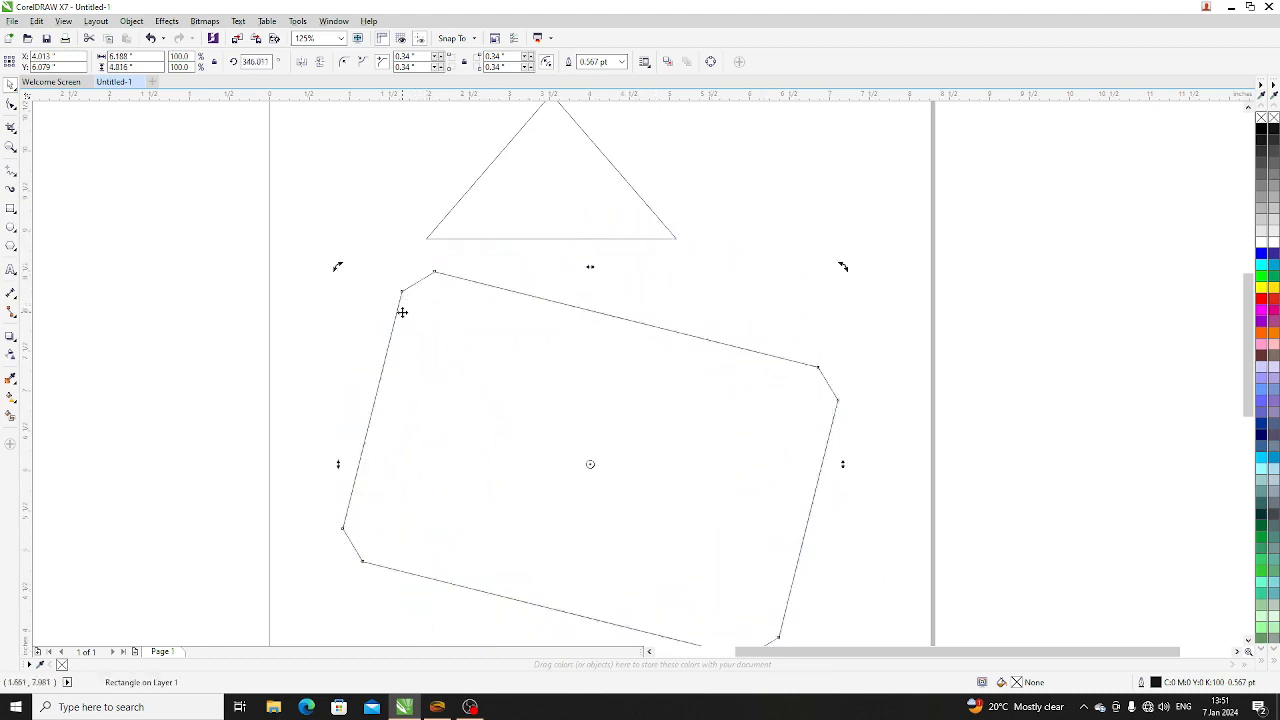
{"action": "left_click_drag", "start_coordinate": [336, 266], "coordinate": [297, 434]}
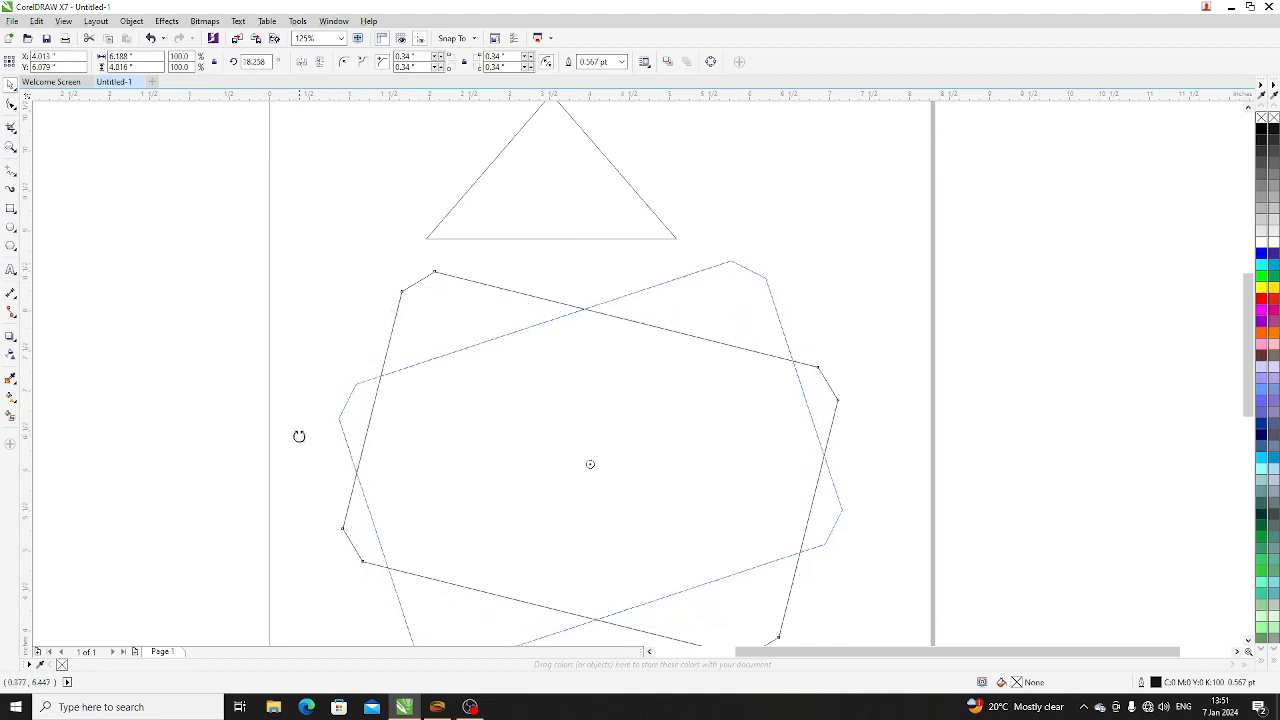
{"action": "left_click_drag", "start_coordinate": [845, 254], "coordinate": [874, 326]}
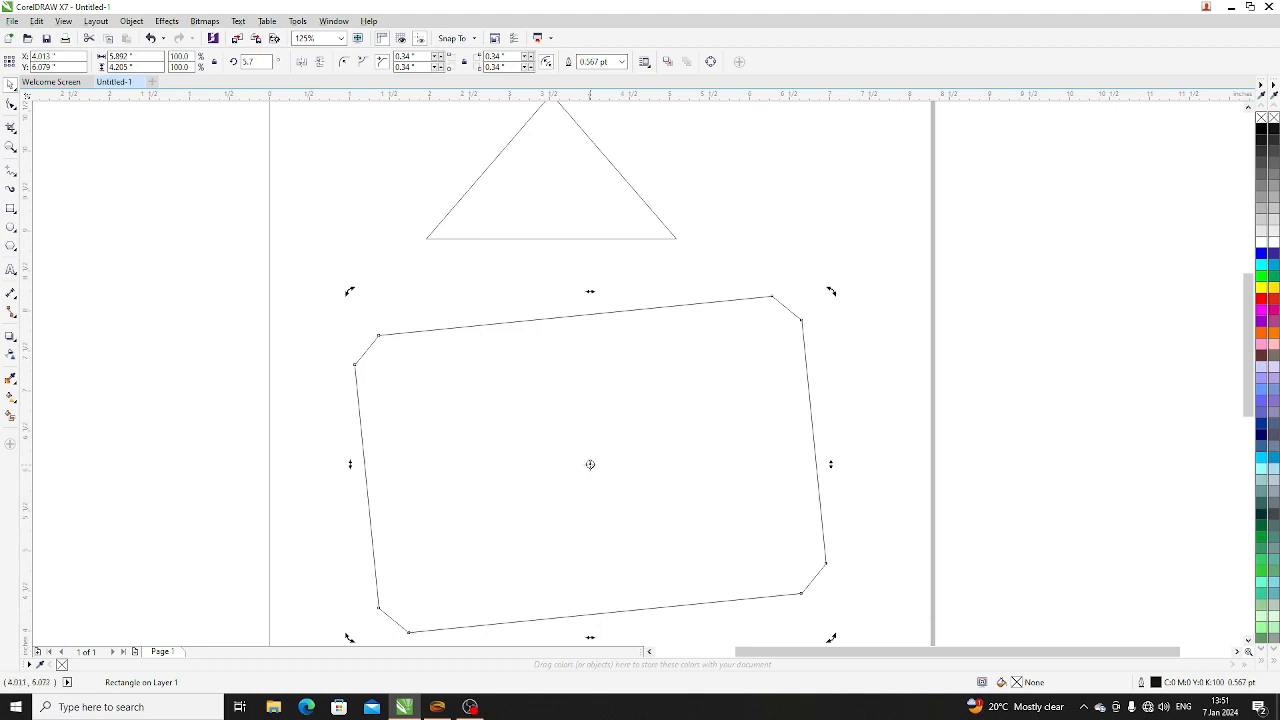
- Move the rectangle's rotation centre near its upper-right corner and rotate it around that point to about 356.5 degrees
{"action": "left_click_drag", "start_coordinate": [590, 464], "coordinate": [760, 336]}
{"action": "left_click_drag", "start_coordinate": [831, 291], "coordinate": [843, 328]}
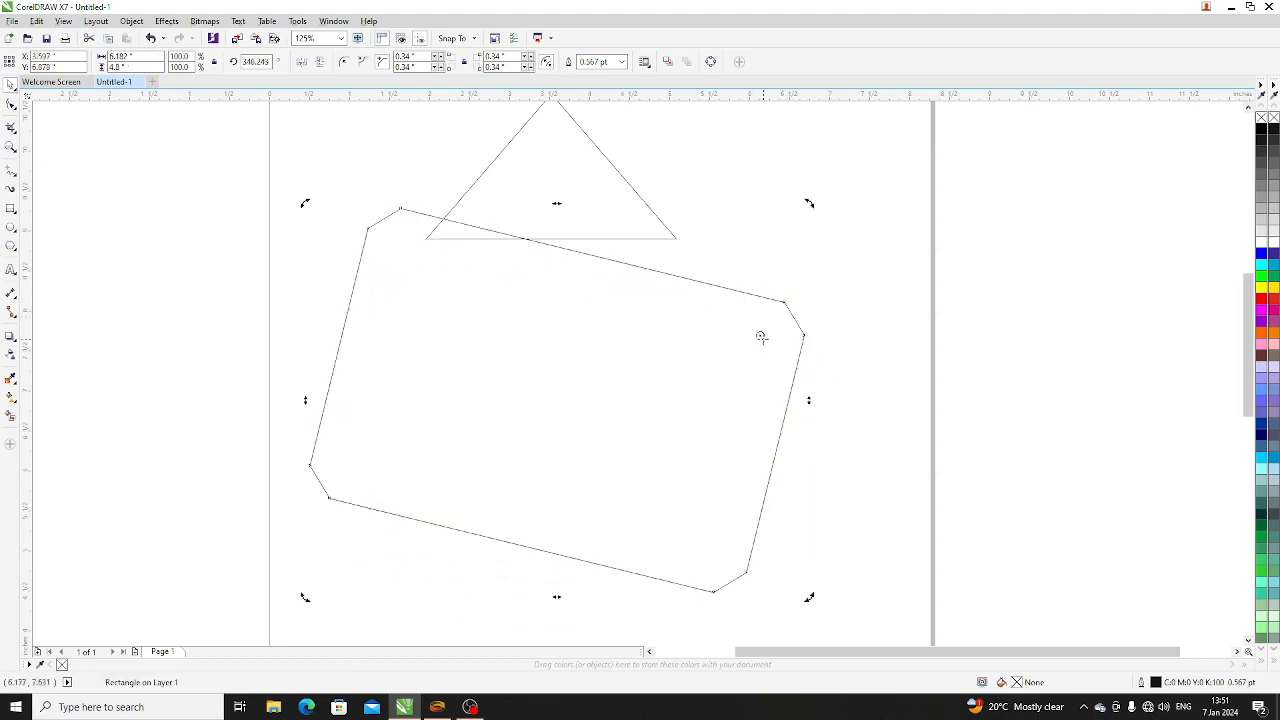
{"action": "left_click_drag", "start_coordinate": [809, 203], "coordinate": [774, 264]}
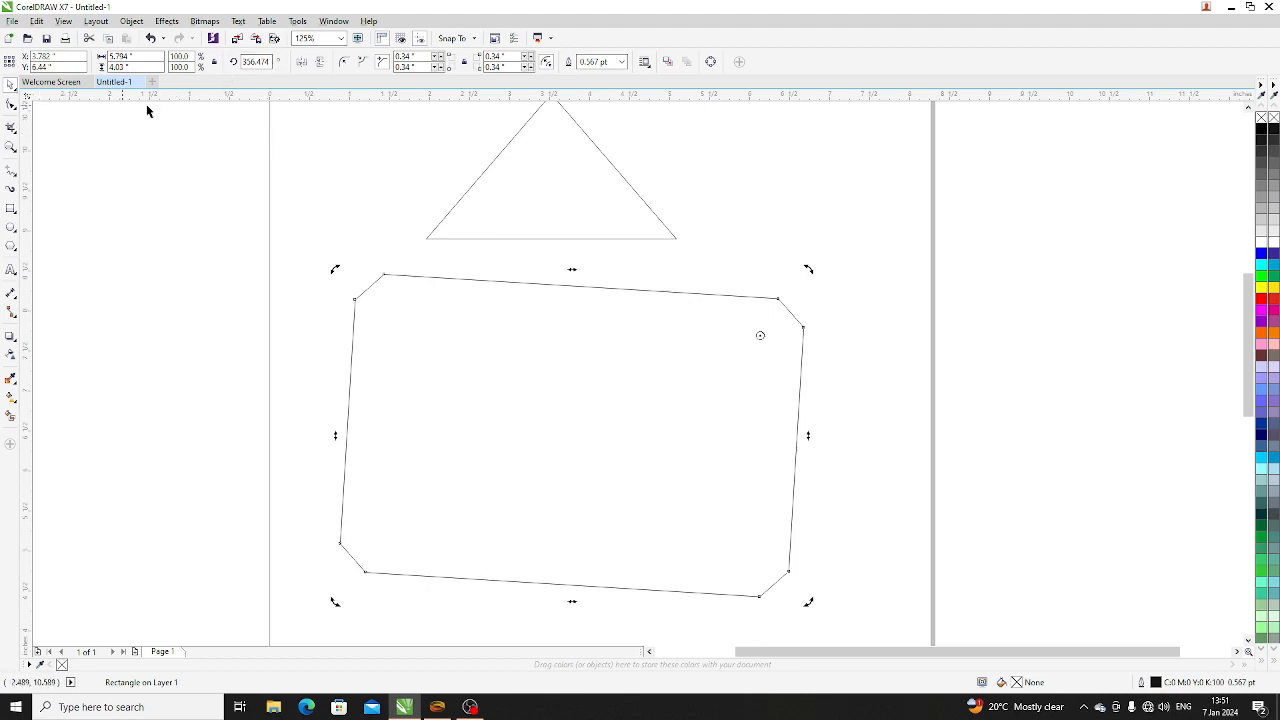
- Set the rectangle's rotation angle to 0 degrees and reselect the rectangle
{"action": "double_click", "coordinate": [268, 62]}
{"action": "type", "text": "0"}
{"action": "key", "text": "Return"}
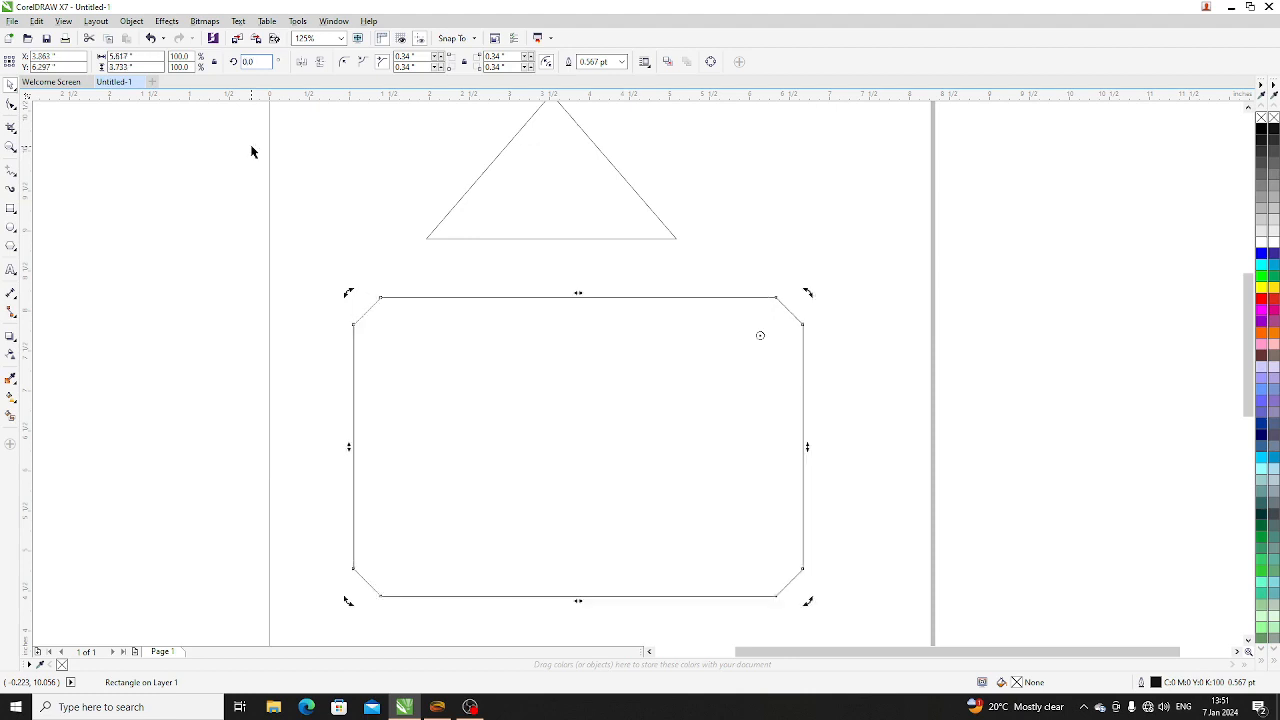
{"action": "left_click", "coordinate": [141, 232]}
{"action": "left_click", "coordinate": [593, 370]}
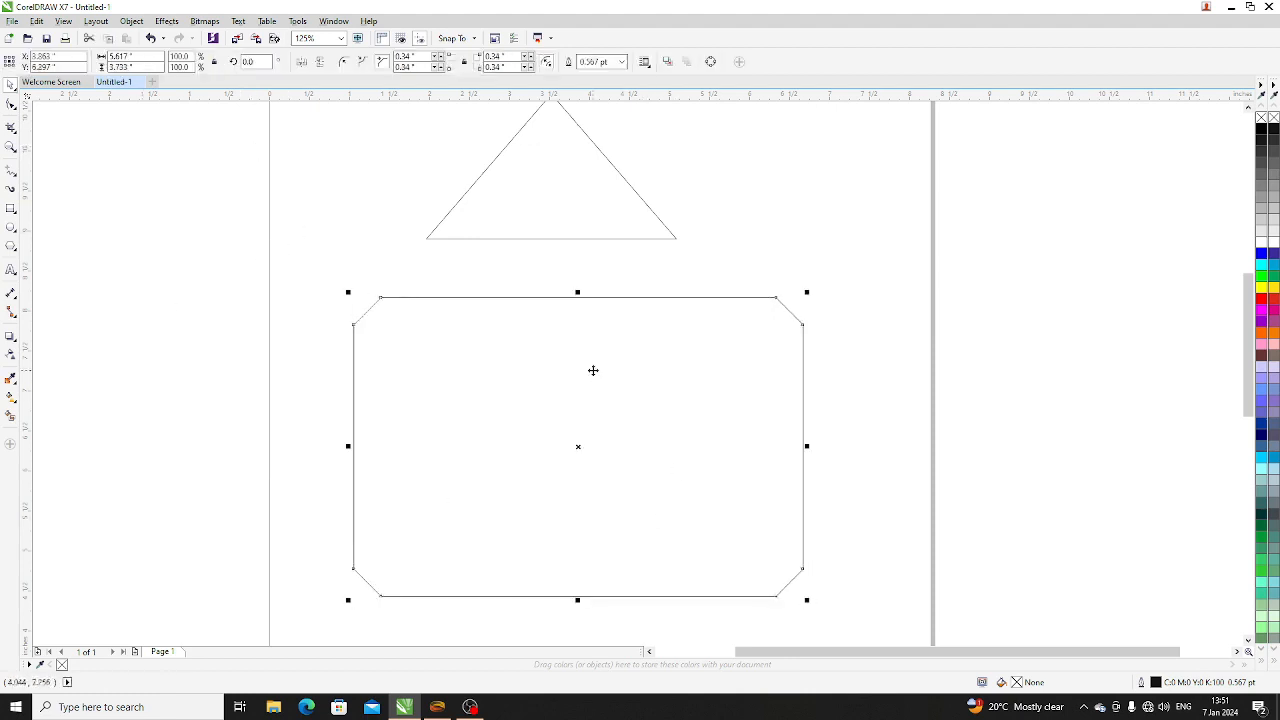
- Examine the nodes of the chamfered rectangle with the Shape tool and return to the Pick tool
{"action": "left_click", "coordinate": [193, 243]}
{"action": "left_click", "coordinate": [11, 105]}
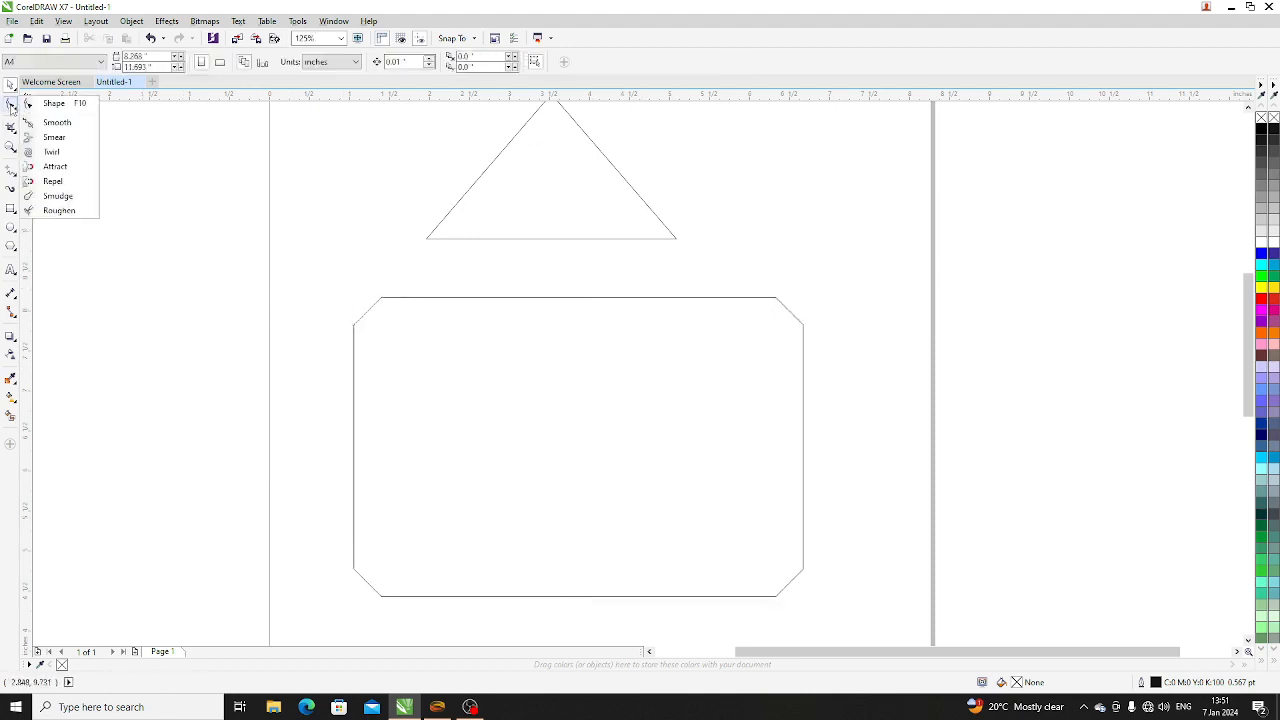
{"action": "left_click", "coordinate": [66, 104]}
{"action": "left_click", "coordinate": [509, 340]}
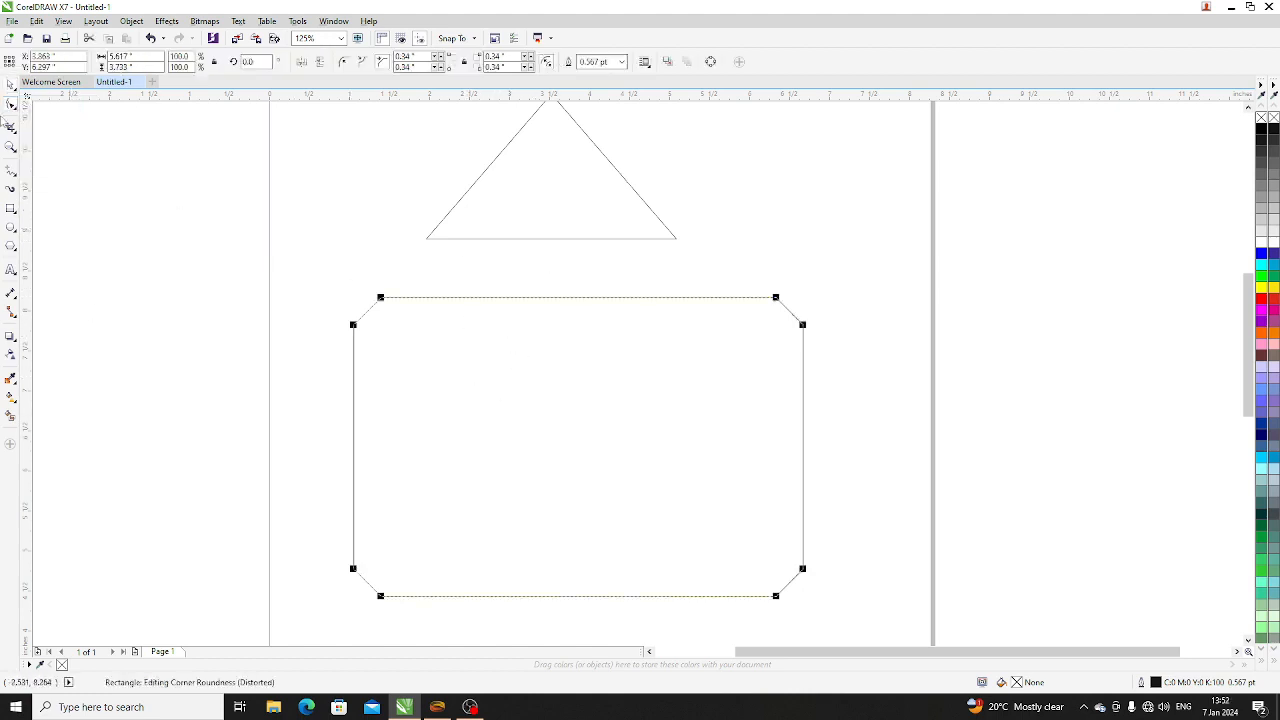
{"action": "left_click", "coordinate": [10, 85]}
{"action": "left_click", "coordinate": [549, 434]}
{"action": "scroll", "coordinate": [549, 434], "scroll_direction": "down", "scroll_amount": 2}
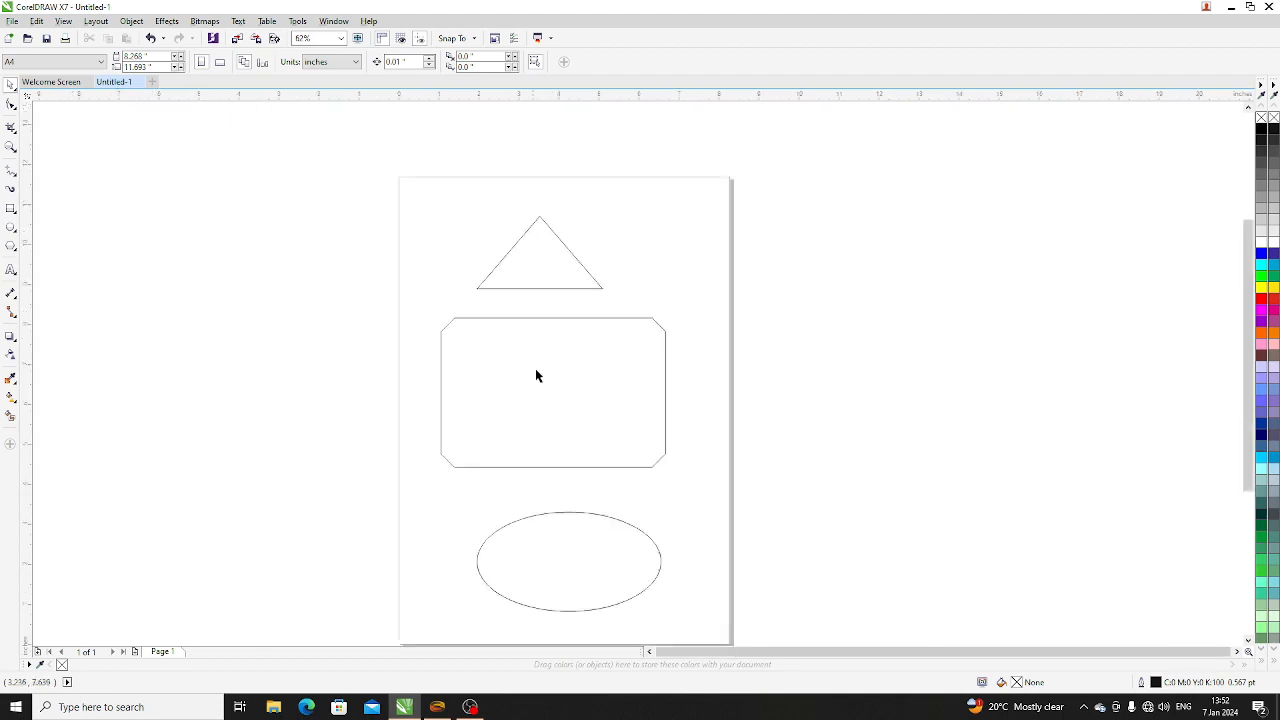
- Adjust the rectangle's chamfered corners to about 0.456 inches with the Shape tool and deselect the rectangle
{"action": "left_click", "coordinate": [500, 337]}
{"action": "scroll", "coordinate": [502, 340], "scroll_direction": "up", "scroll_amount": 4}
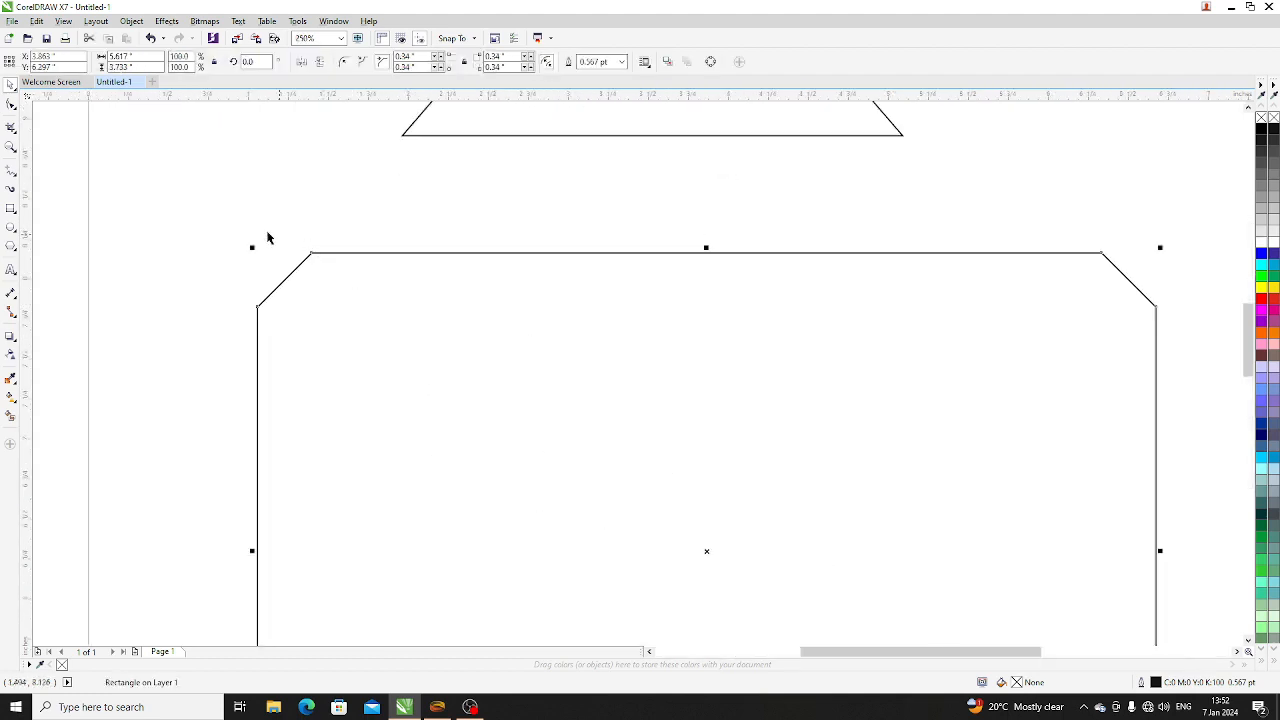
{"action": "left_click", "coordinate": [10, 104]}
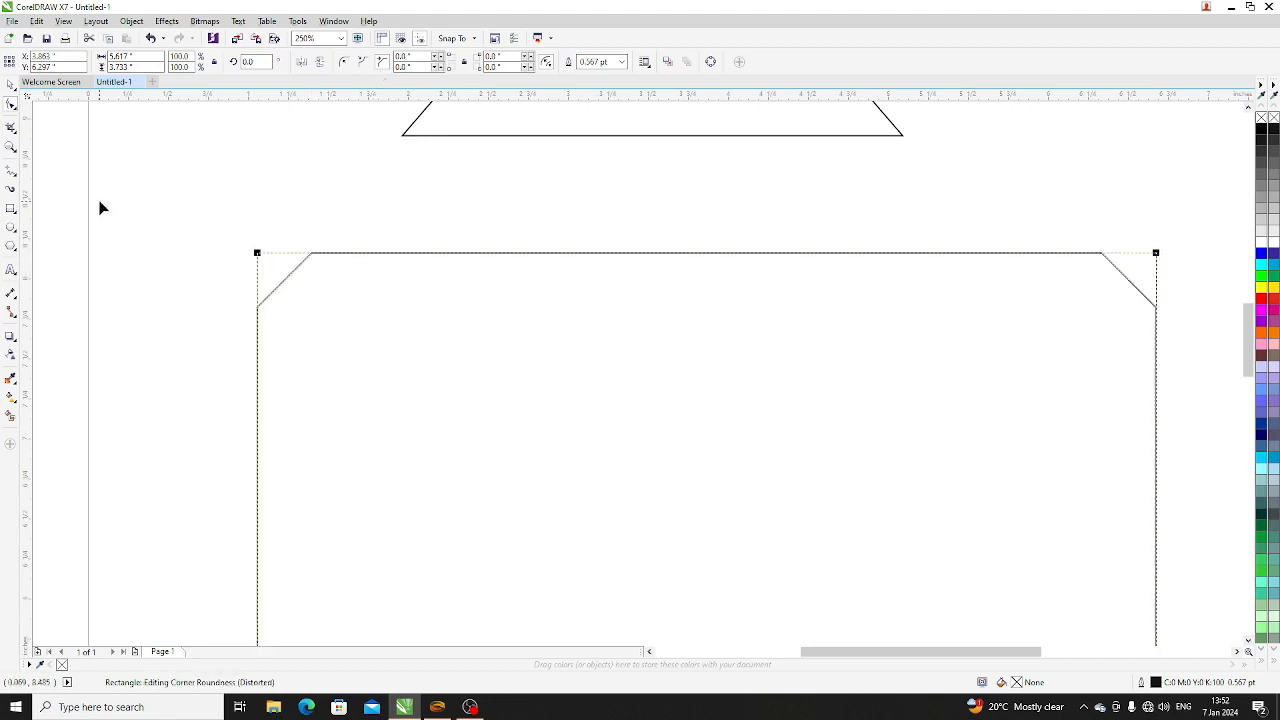
{"action": "left_click_drag", "start_coordinate": [100, 208], "coordinate": [139, 247]}
{"action": "left_click_drag", "start_coordinate": [258, 256], "coordinate": [333, 279]}
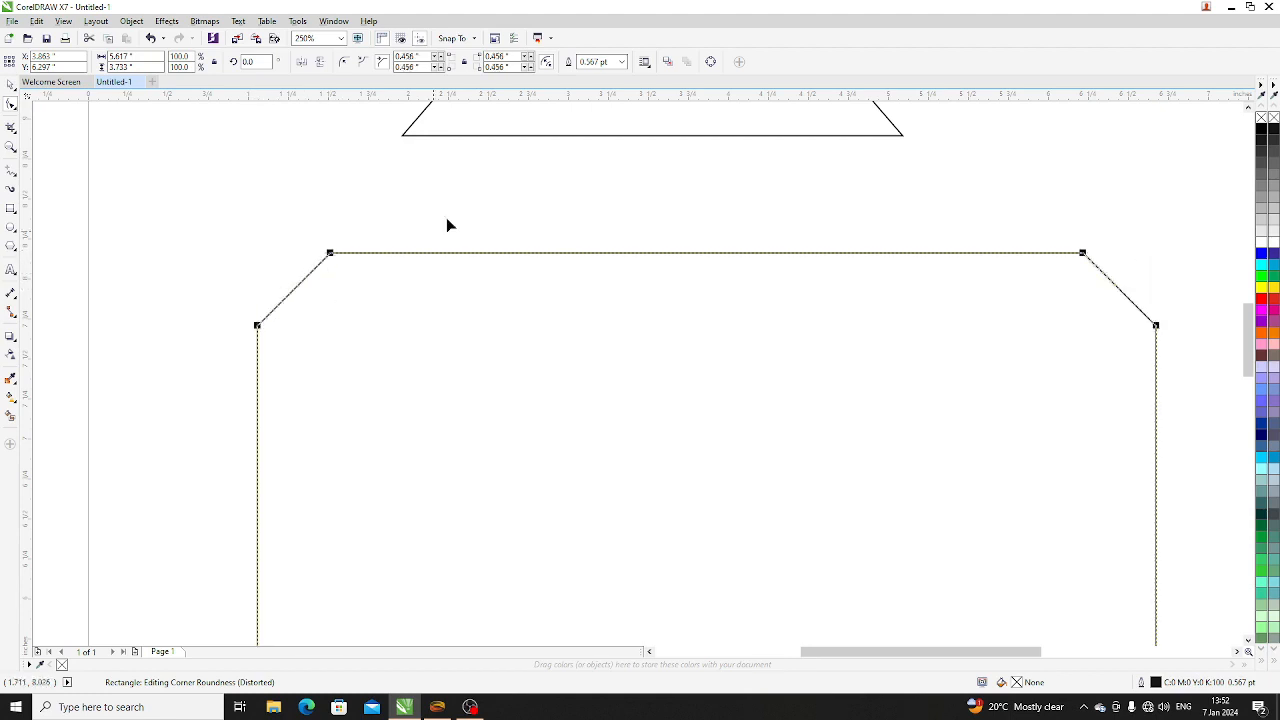
{"action": "left_click", "coordinate": [10, 103]}
{"action": "left_click", "coordinate": [297, 244]}
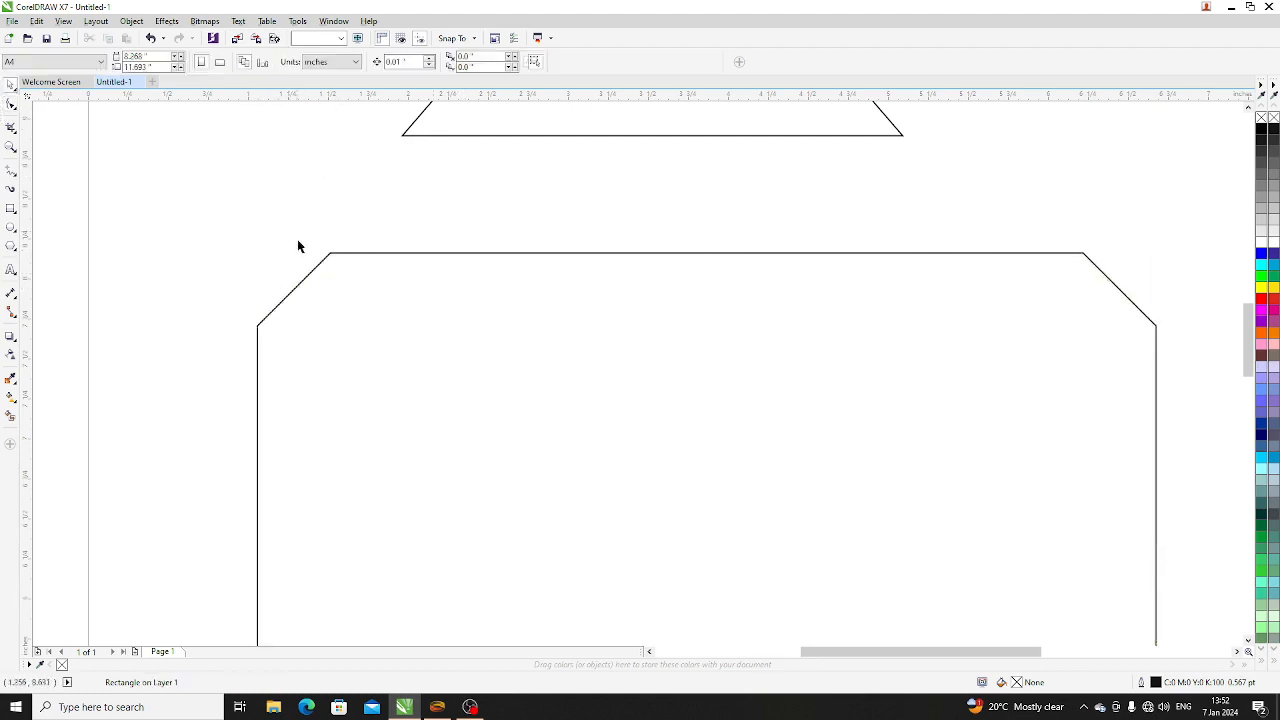
- Select the rectangle and set both of its left corner sizes to 0 inches
{"action": "left_click", "coordinate": [335, 253]}
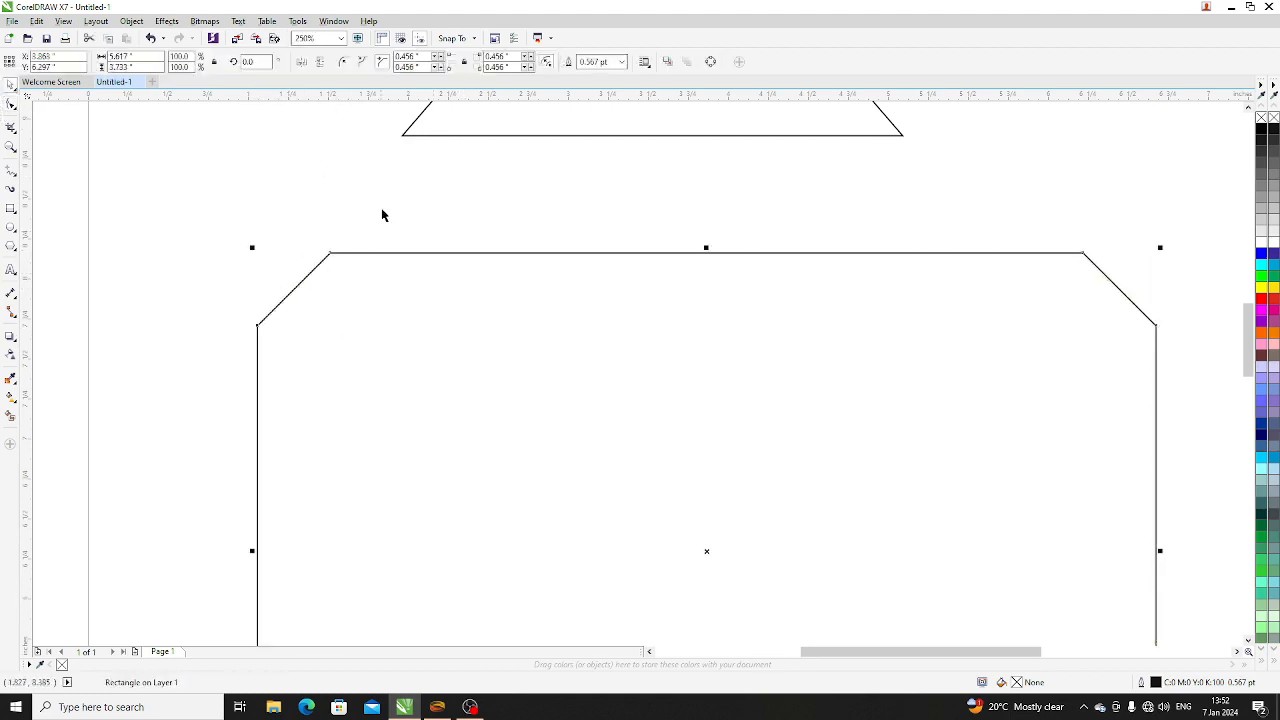
{"action": "double_click", "coordinate": [410, 56]}
{"action": "type", "text": "0"}
{"action": "key", "text": "Tab"}
{"action": "type", "text": "0"}
{"action": "key", "text": "Return"}
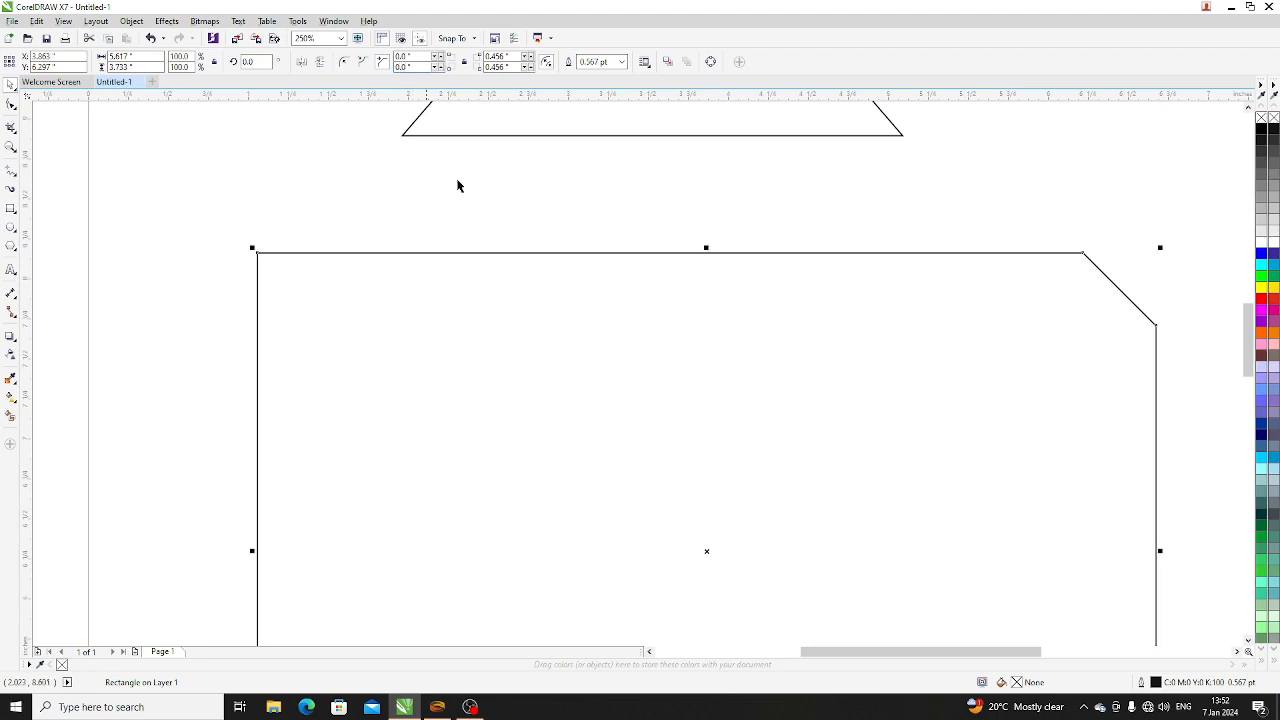
- Set the rectangle's upper-right corner size to 0 inches and deselect the rectangle
{"action": "scroll", "coordinate": [410, 255], "scroll_direction": "down", "scroll_amount": 4}
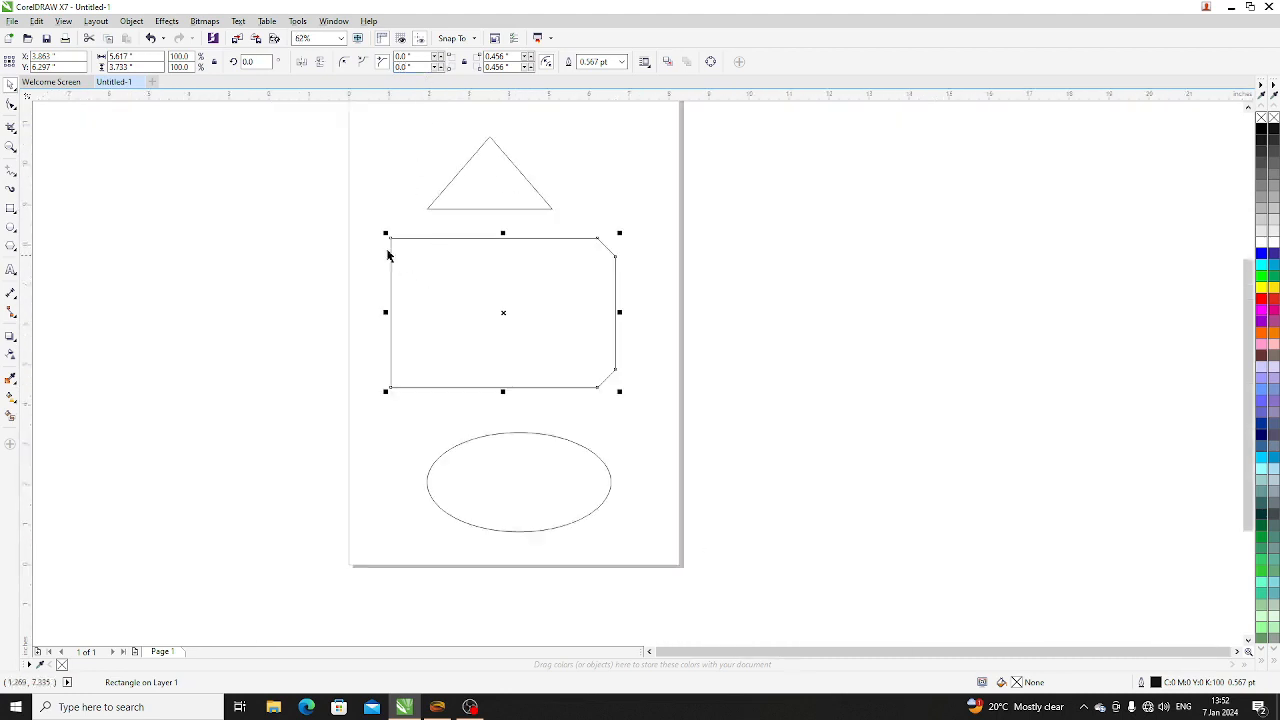
{"action": "left_click", "coordinate": [619, 376]}
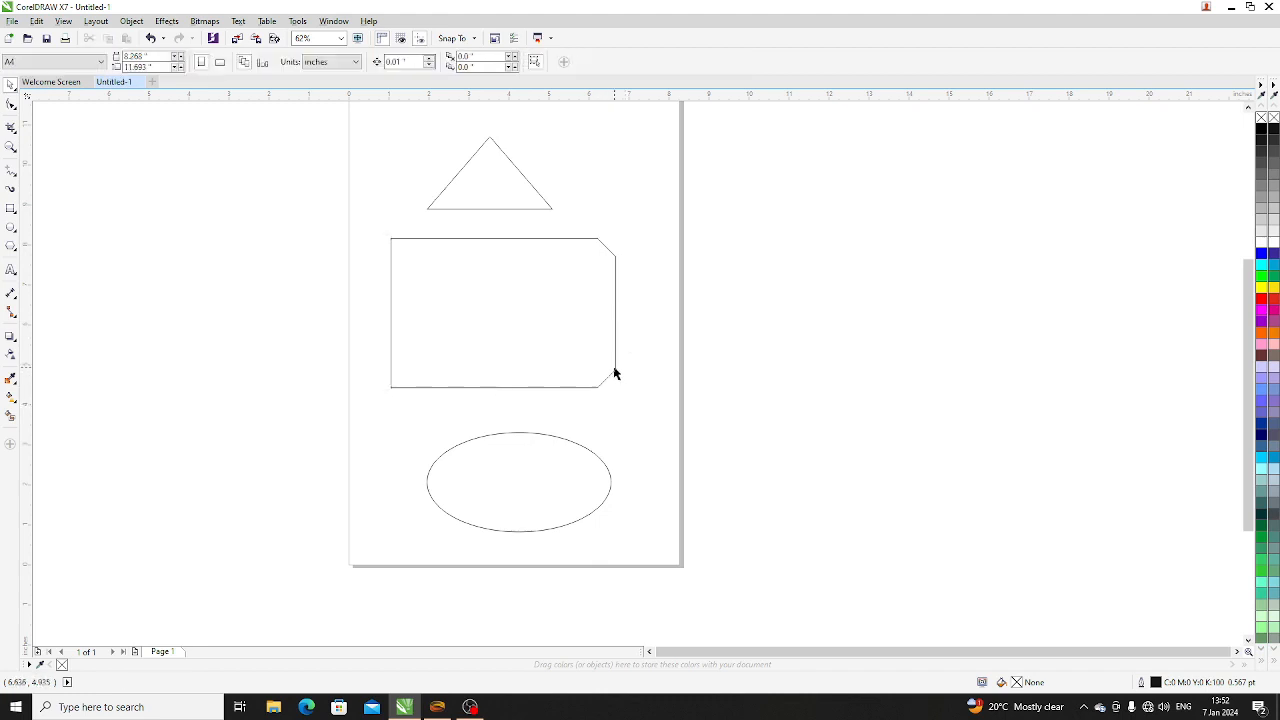
{"action": "left_click", "coordinate": [556, 278]}
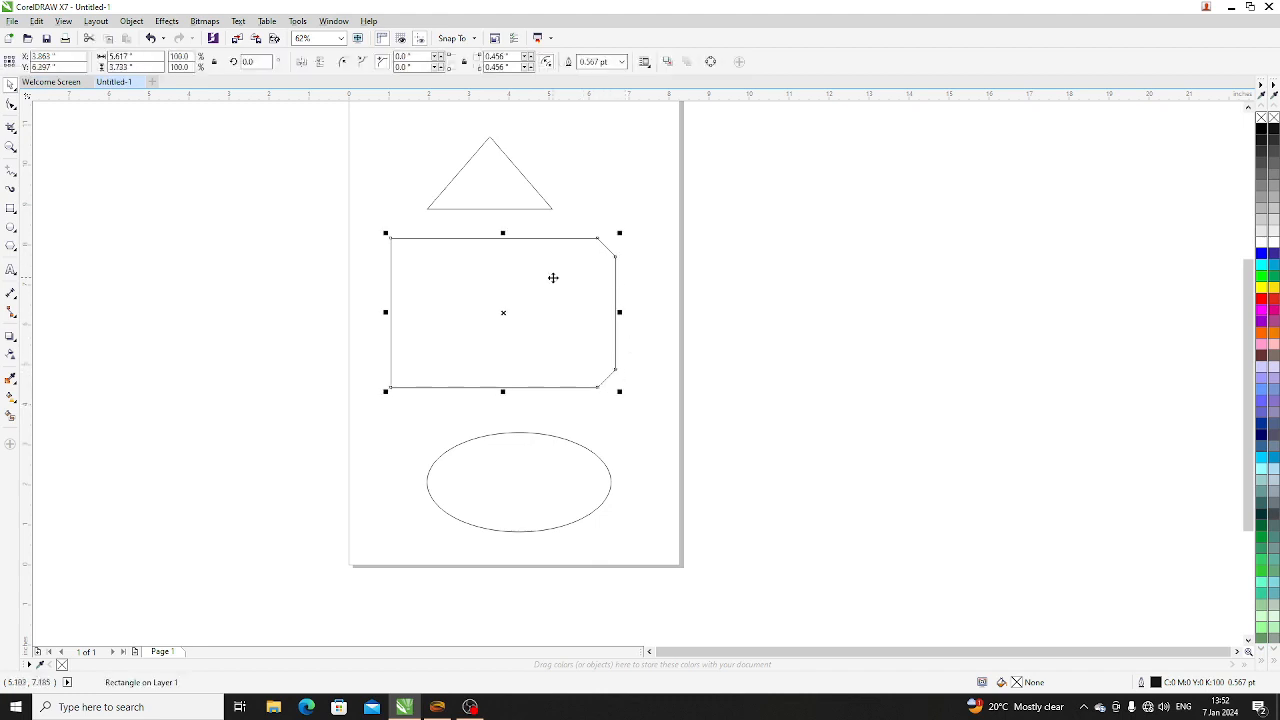
{"action": "left_click_drag", "start_coordinate": [517, 57], "coordinate": [482, 80]}
{"action": "type", "text": "0"}
{"action": "key", "text": "Return"}
{"action": "left_click", "coordinate": [630, 354]}
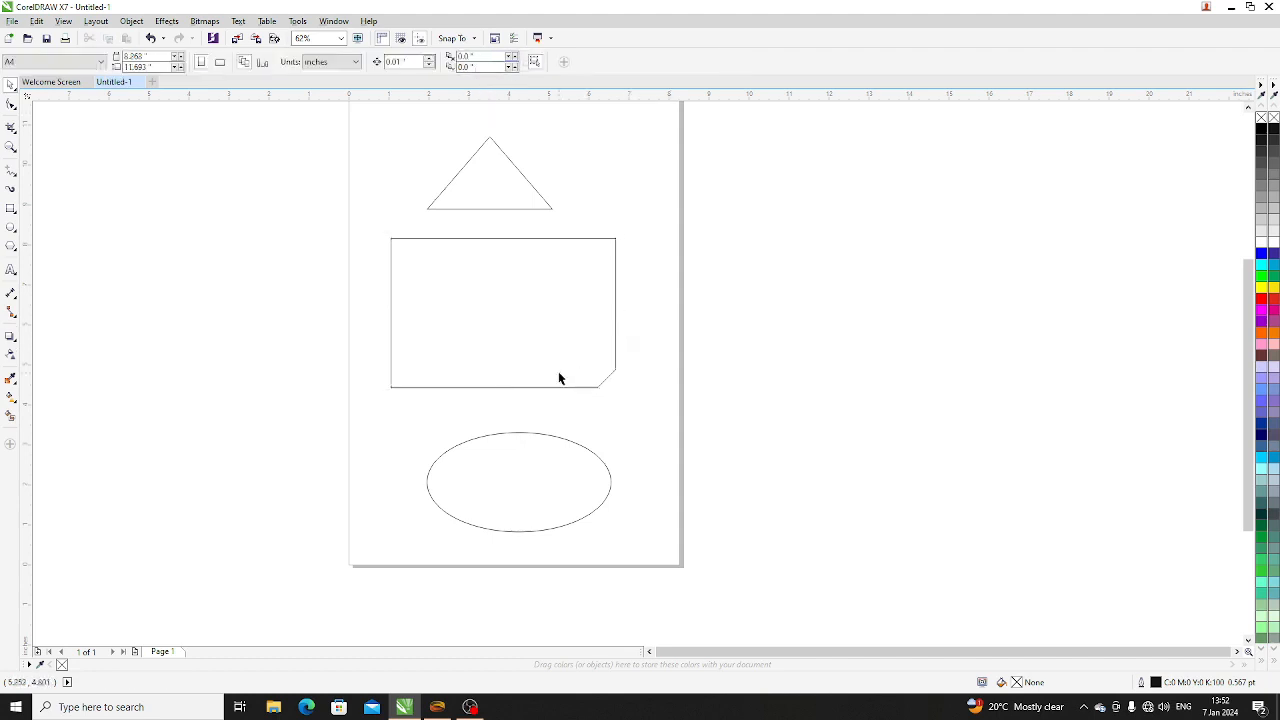
- Set the rectangle's lower-right corner size to 0 inches and deselect the rectangle
{"action": "left_click", "coordinate": [525, 302]}
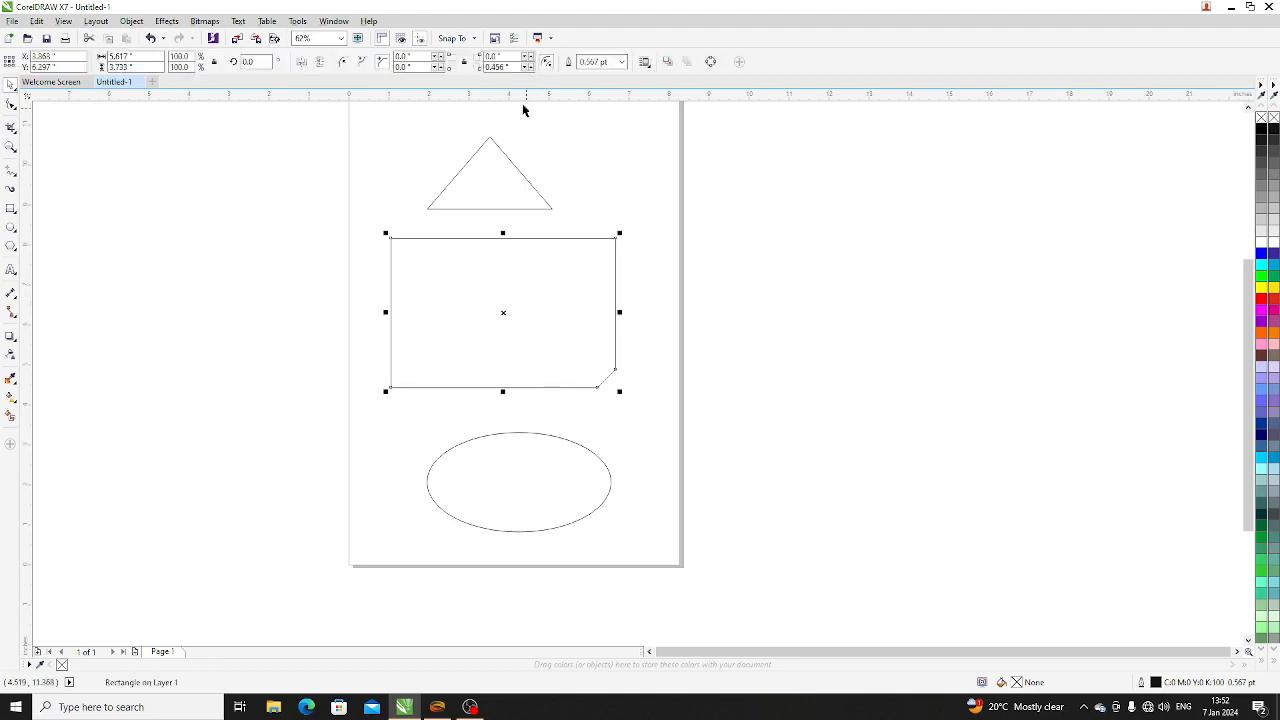
{"action": "double_click", "coordinate": [514, 67]}
{"action": "left_click", "coordinate": [603, 155]}
{"action": "left_click", "coordinate": [561, 318]}
{"action": "double_click", "coordinate": [500, 67]}
{"action": "type", "text": "0"}
{"action": "key", "text": "Return"}
{"action": "left_click", "coordinate": [604, 208]}
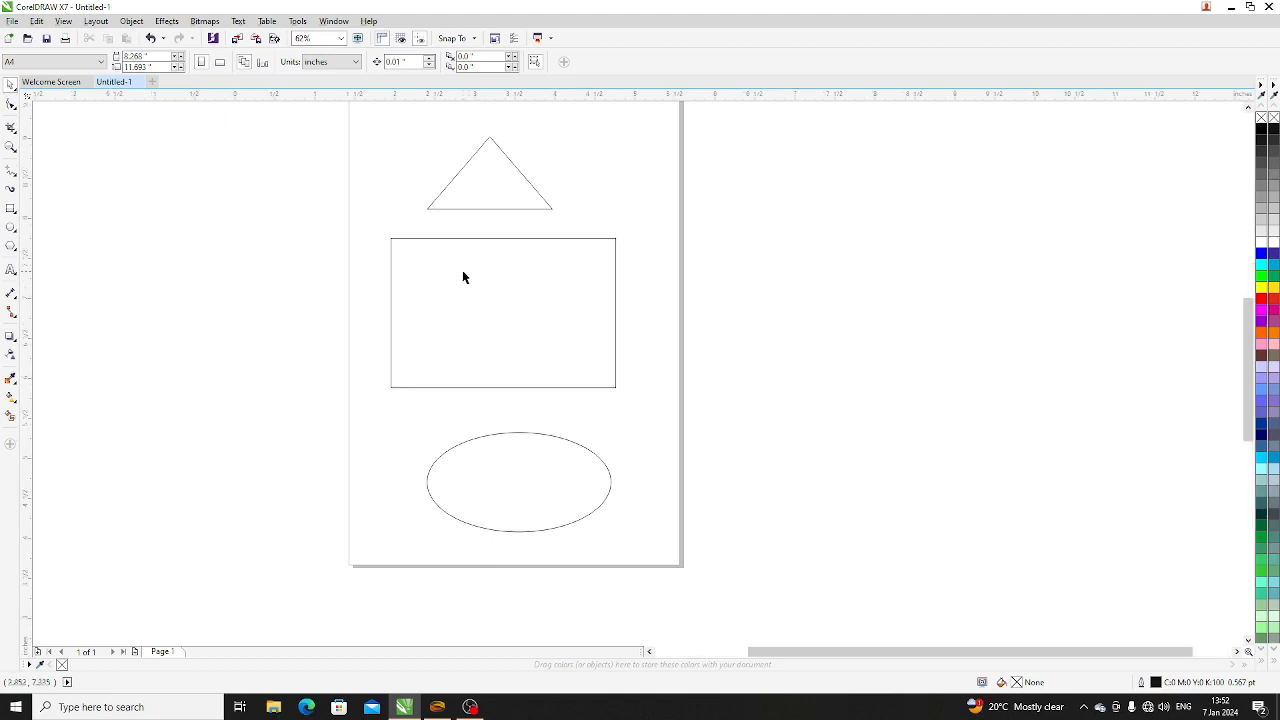
- Move the triangle up near the page's top edge, then move the rectangle up beneath it and deselect
{"action": "scroll", "coordinate": [462, 270], "scroll_direction": "up", "scroll_amount": 2}
{"action": "scroll", "coordinate": [438, 337], "scroll_direction": "down", "scroll_amount": 2}
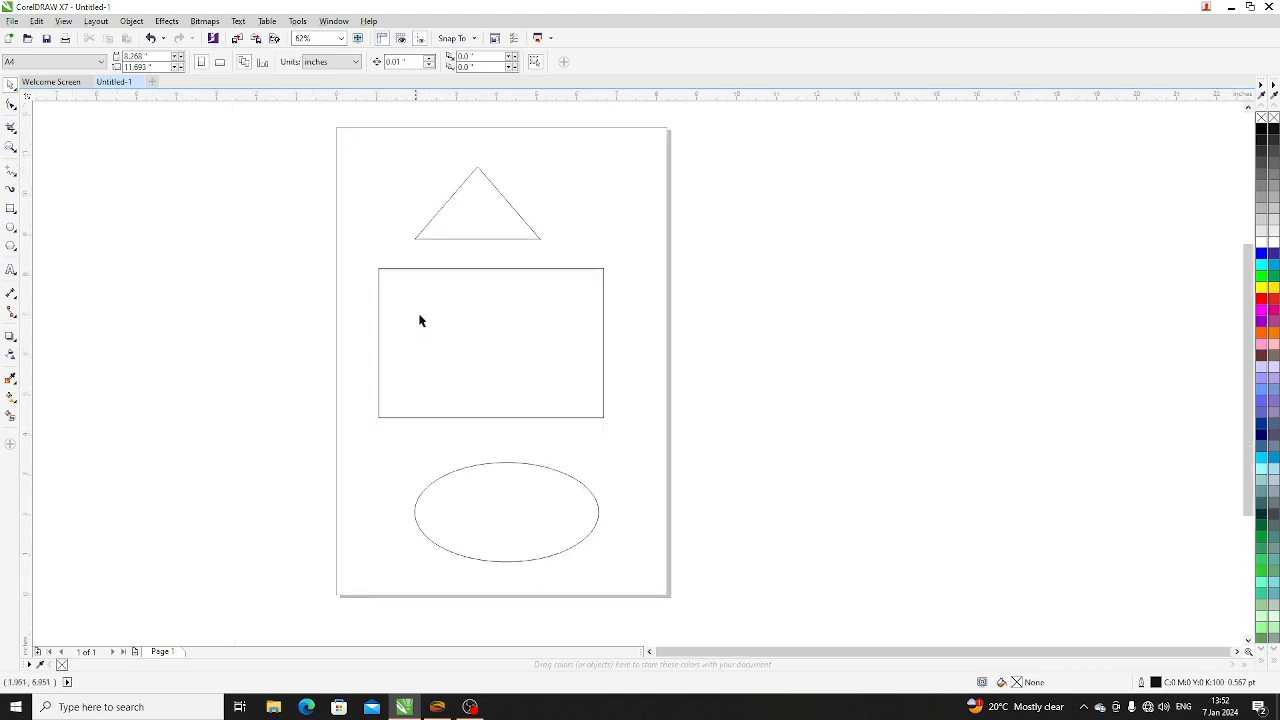
{"action": "left_click", "coordinate": [504, 345]}
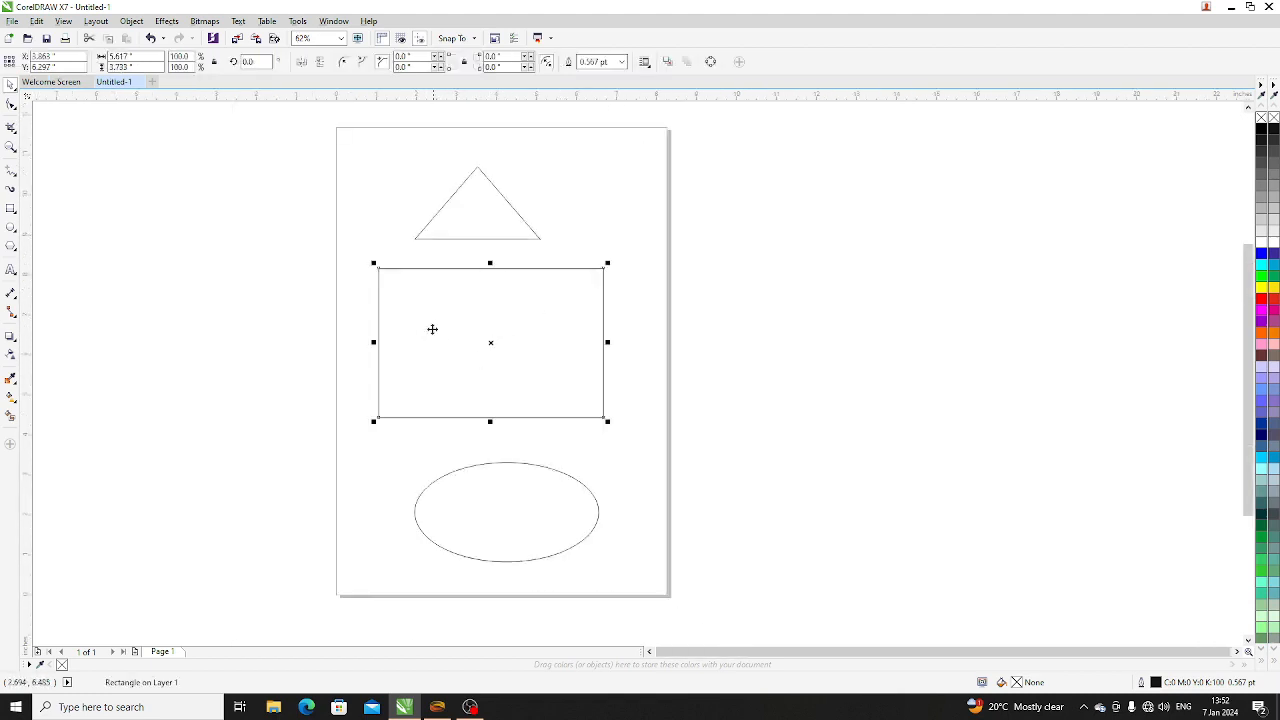
{"action": "scroll", "coordinate": [432, 325], "scroll_direction": "up", "scroll_amount": 2}
{"action": "scroll", "coordinate": [451, 301], "scroll_direction": "down", "scroll_amount": 2}
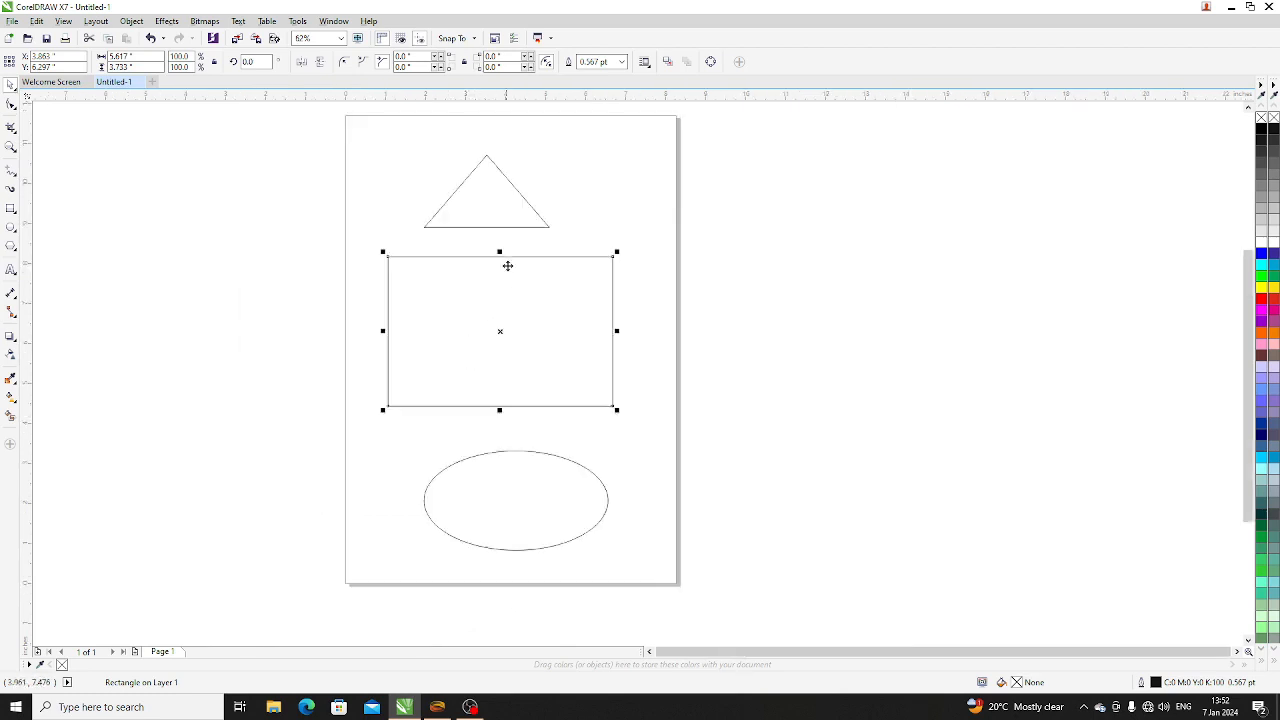
{"action": "left_click", "coordinate": [510, 222]}
{"action": "left_click_drag", "start_coordinate": [483, 207], "coordinate": [499, 174]}
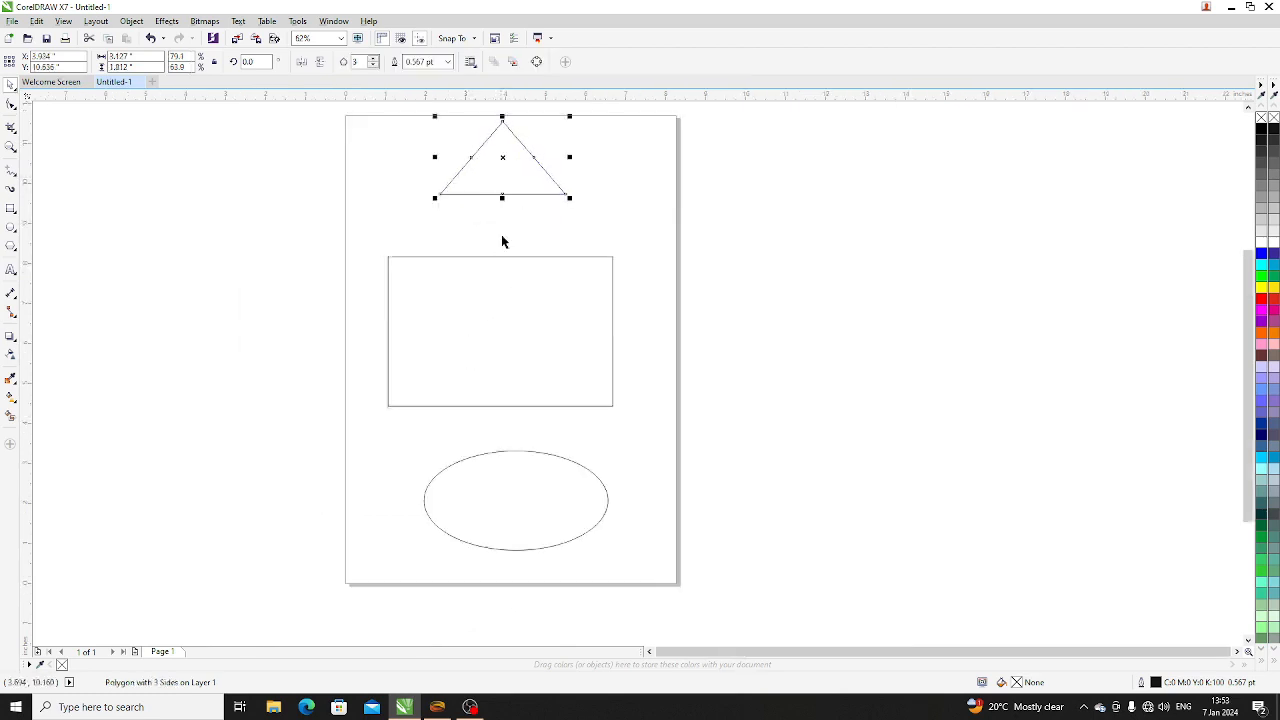
{"action": "mouse_move", "coordinate": [510, 321]}
{"action": "left_mouse_down"}
{"action": "mouse_move", "coordinate": [514, 286]}
{"action": "mouse_move", "coordinate": [516, 318]}
{"action": "left_mouse_up"}
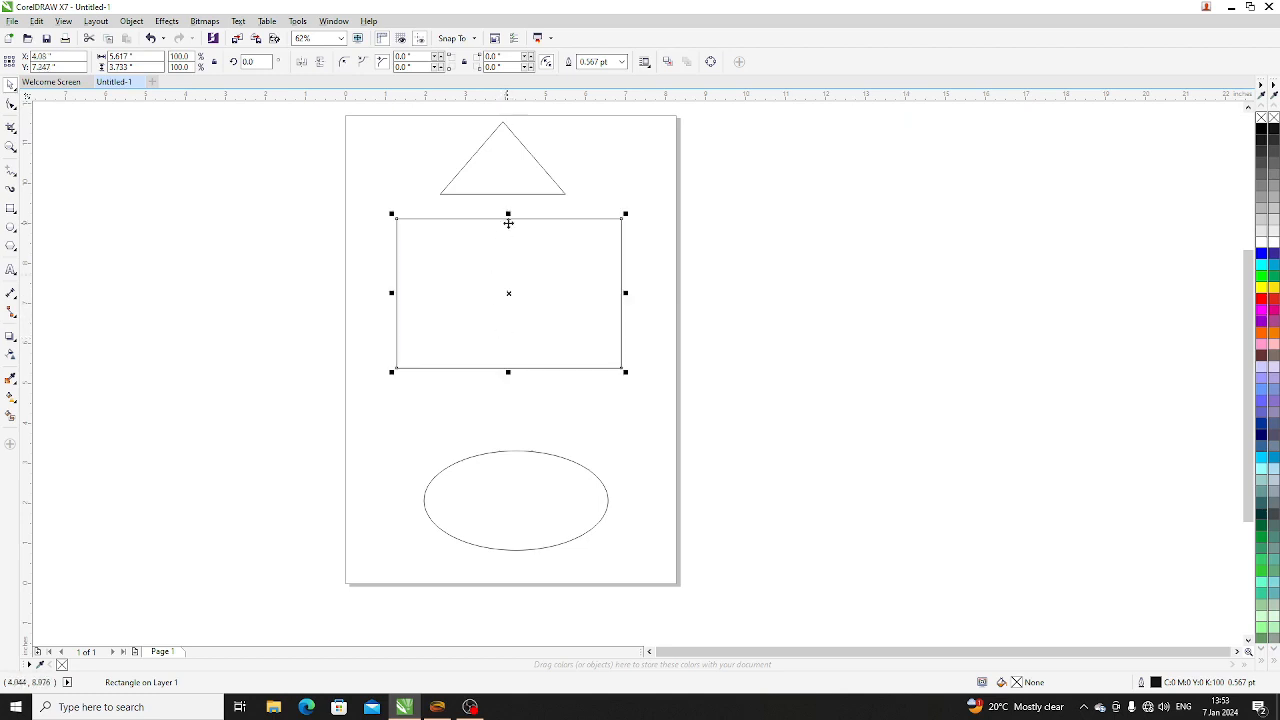
{"action": "left_click", "coordinate": [690, 302]}
- Resize the rectangle with its side and corner handles to about 5.96 by 3.89 inches, reposition it below the triangle and deselect it
{"action": "left_click", "coordinate": [536, 278]}
{"action": "left_click_drag", "start_coordinate": [508, 212], "coordinate": [521, 271]}
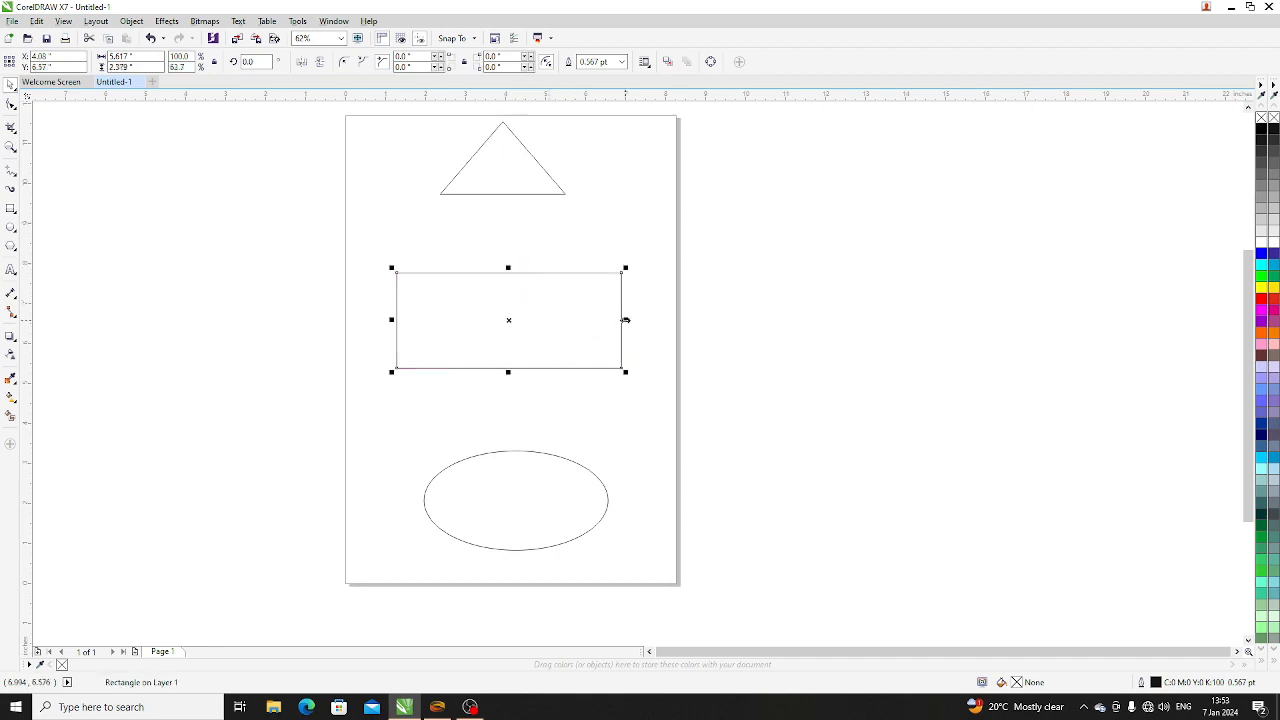
{"action": "left_click_drag", "start_coordinate": [625, 320], "coordinate": [545, 320]}
{"action": "left_click_drag", "start_coordinate": [548, 269], "coordinate": [611, 226]}
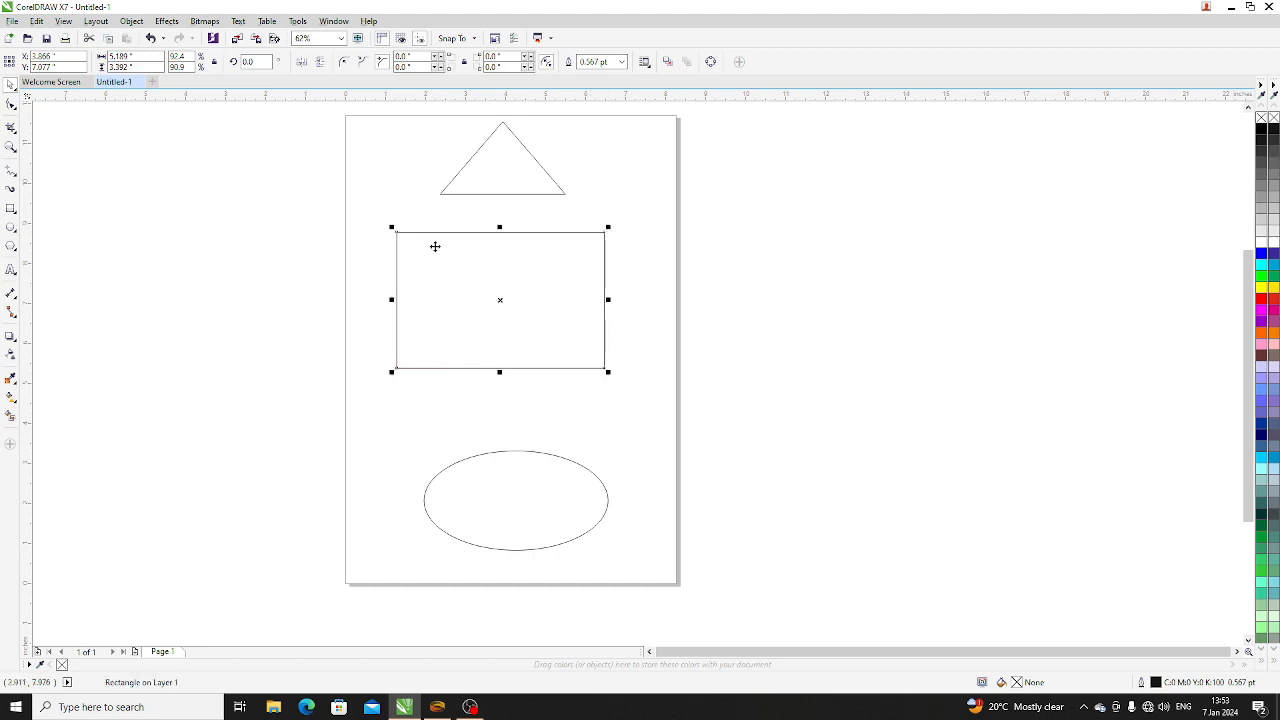
{"action": "left_click_drag", "start_coordinate": [609, 378], "coordinate": [637, 437]}
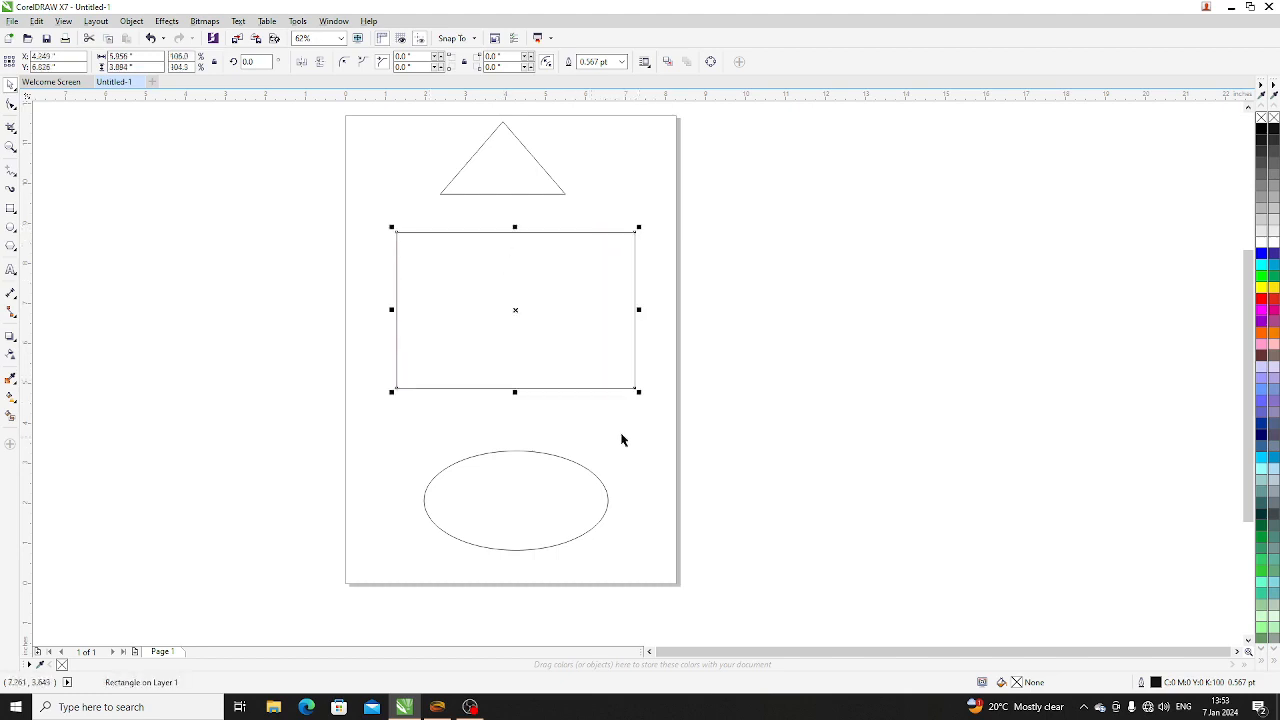
{"action": "left_click_drag", "start_coordinate": [541, 343], "coordinate": [528, 335]}
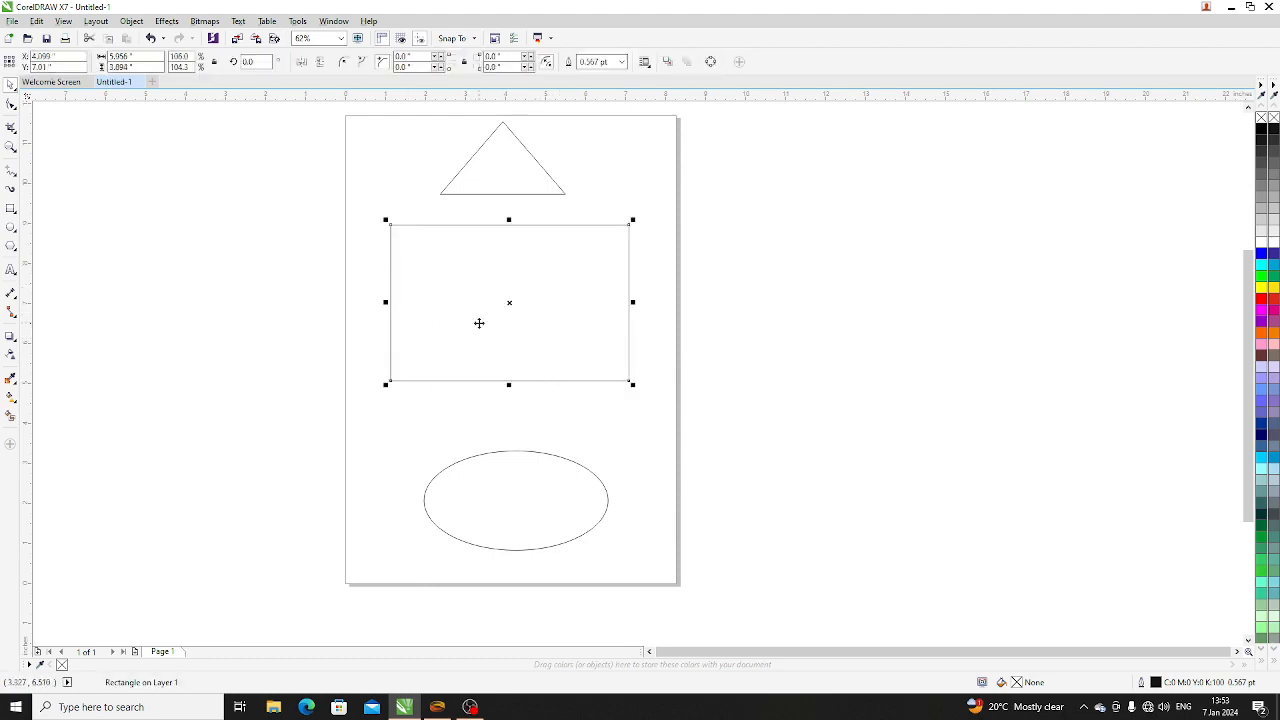
{"action": "left_click", "coordinate": [200, 287]}
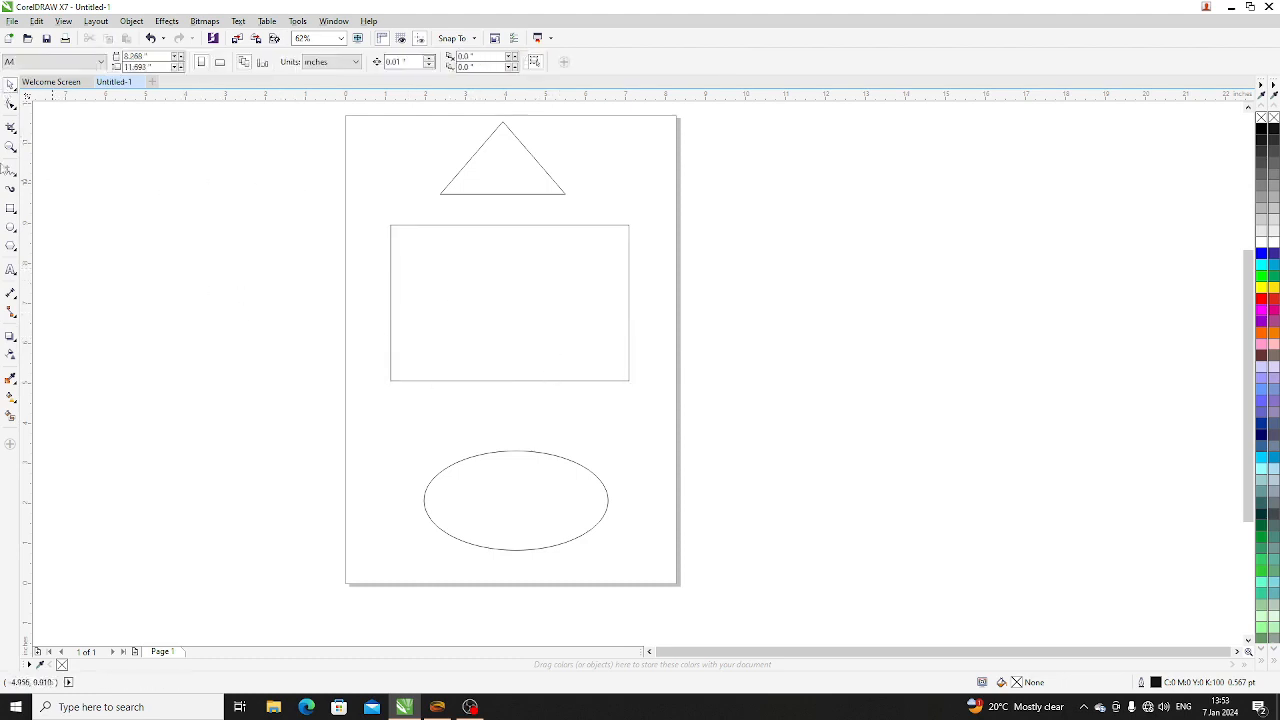
{"action": "left_click", "coordinate": [12, 107]}
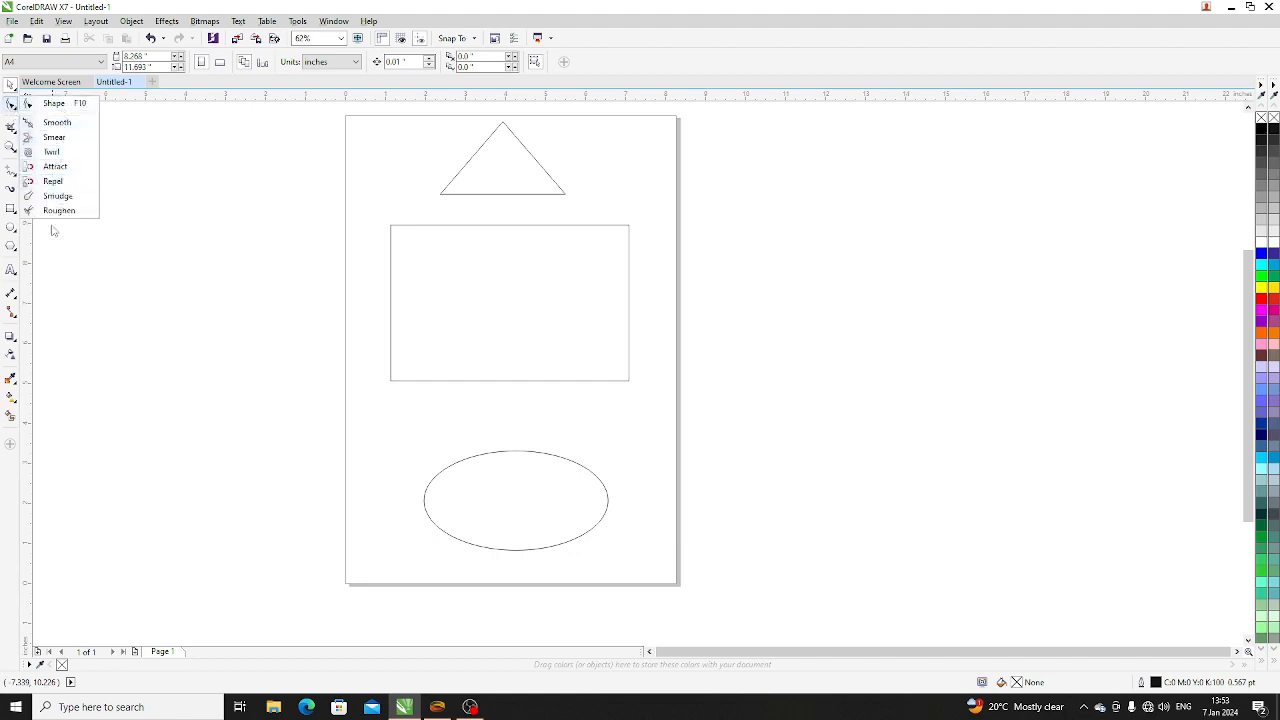
{"action": "left_click", "coordinate": [62, 127]}
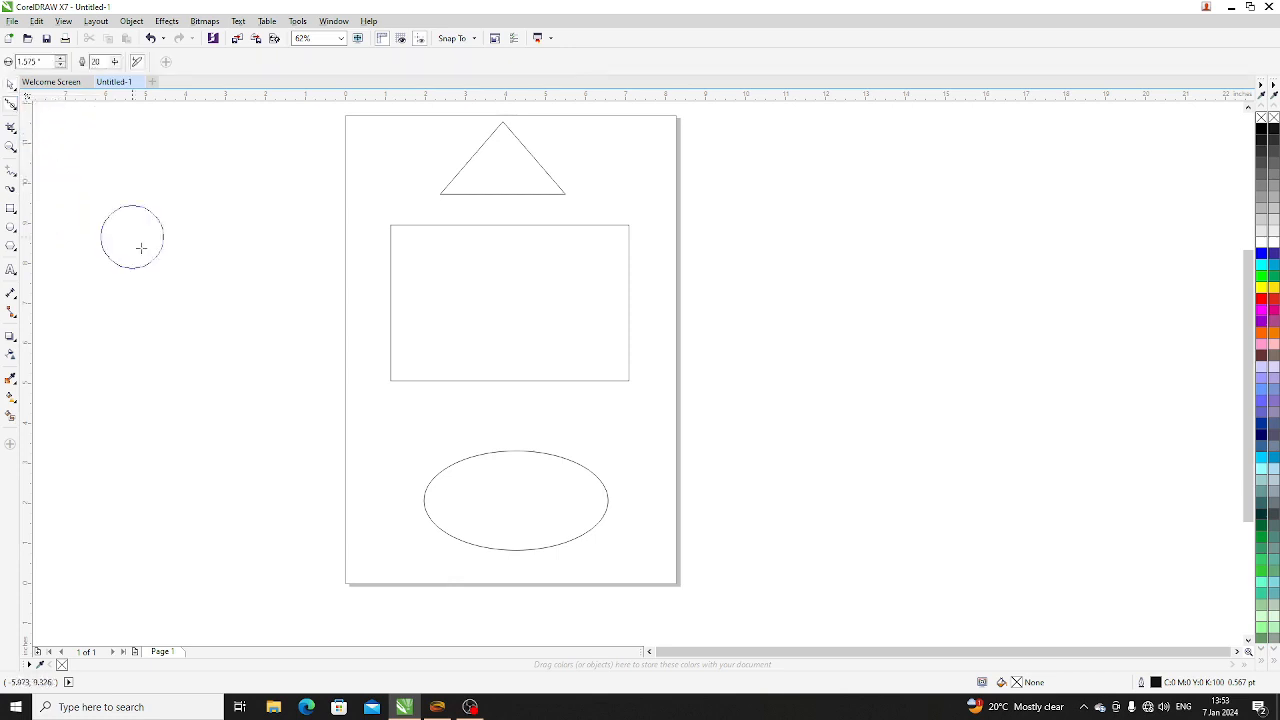
{"action": "left_click", "coordinate": [9, 86]}
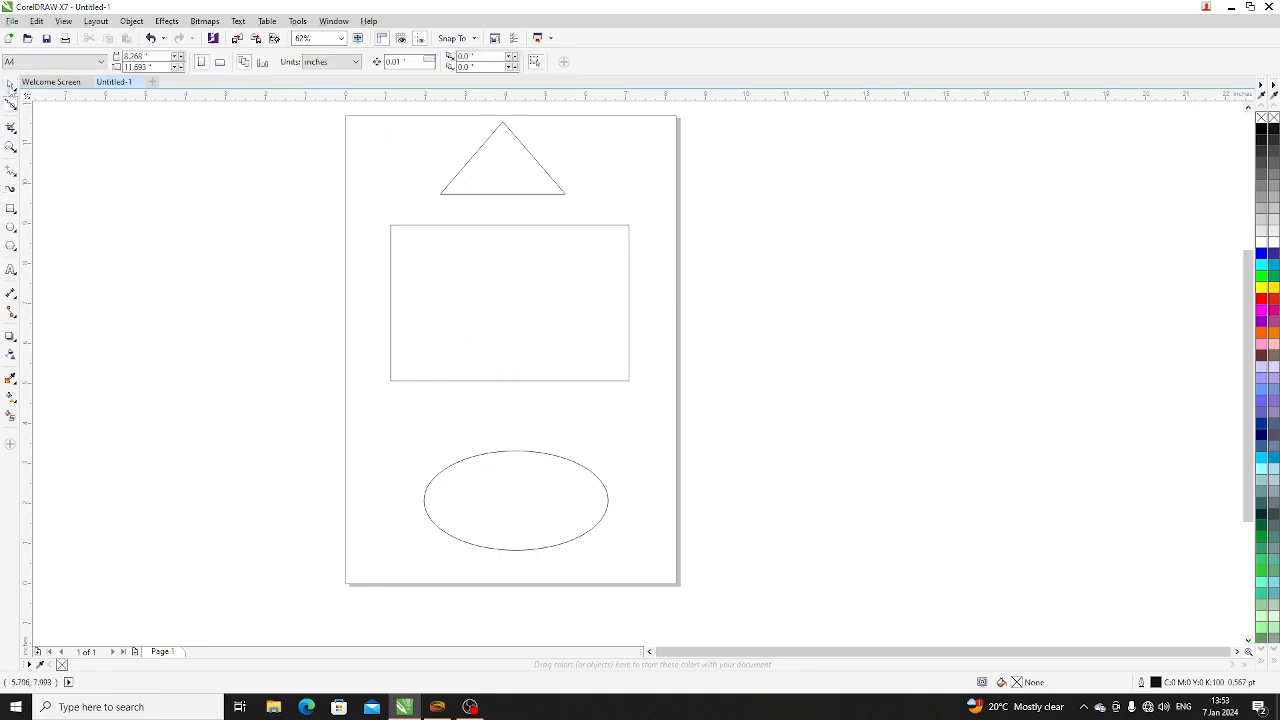
- Draw a three-sided polygon about 4.5 by 3.4 inches and move it off the page, beside the rectangle's left side
{"action": "left_click", "coordinate": [12, 248]}
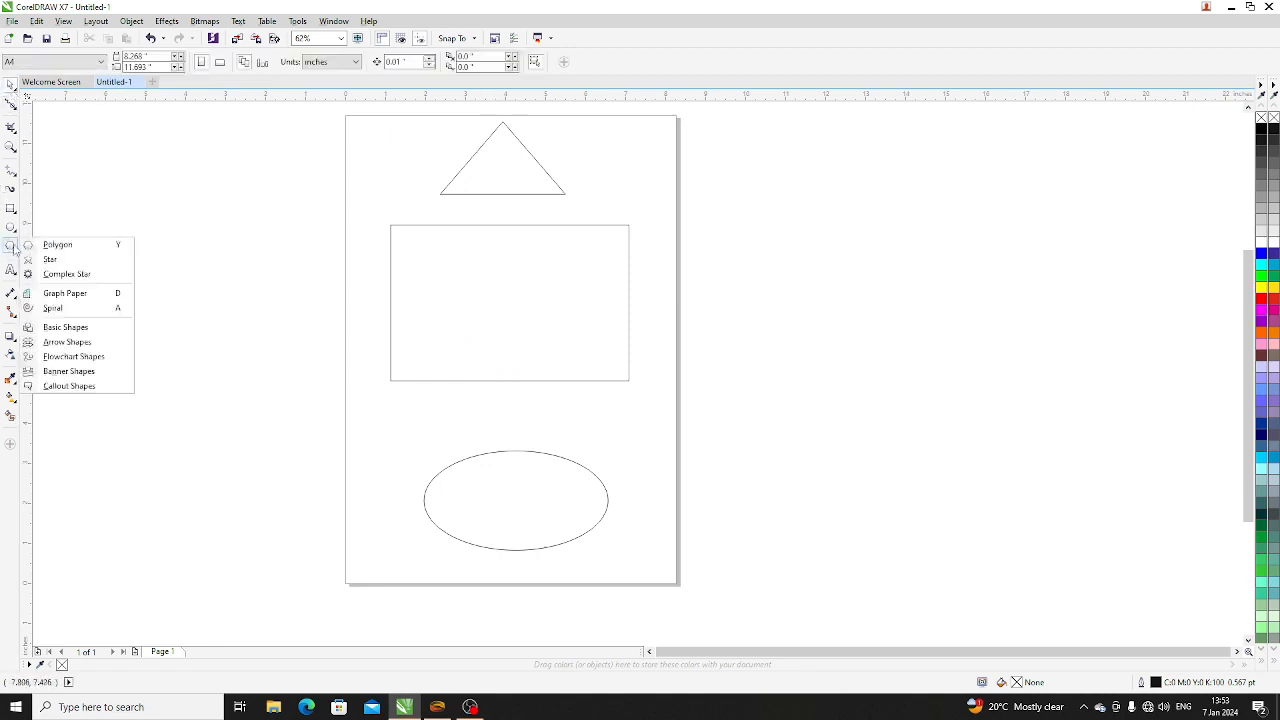
{"action": "left_click", "coordinate": [57, 246]}
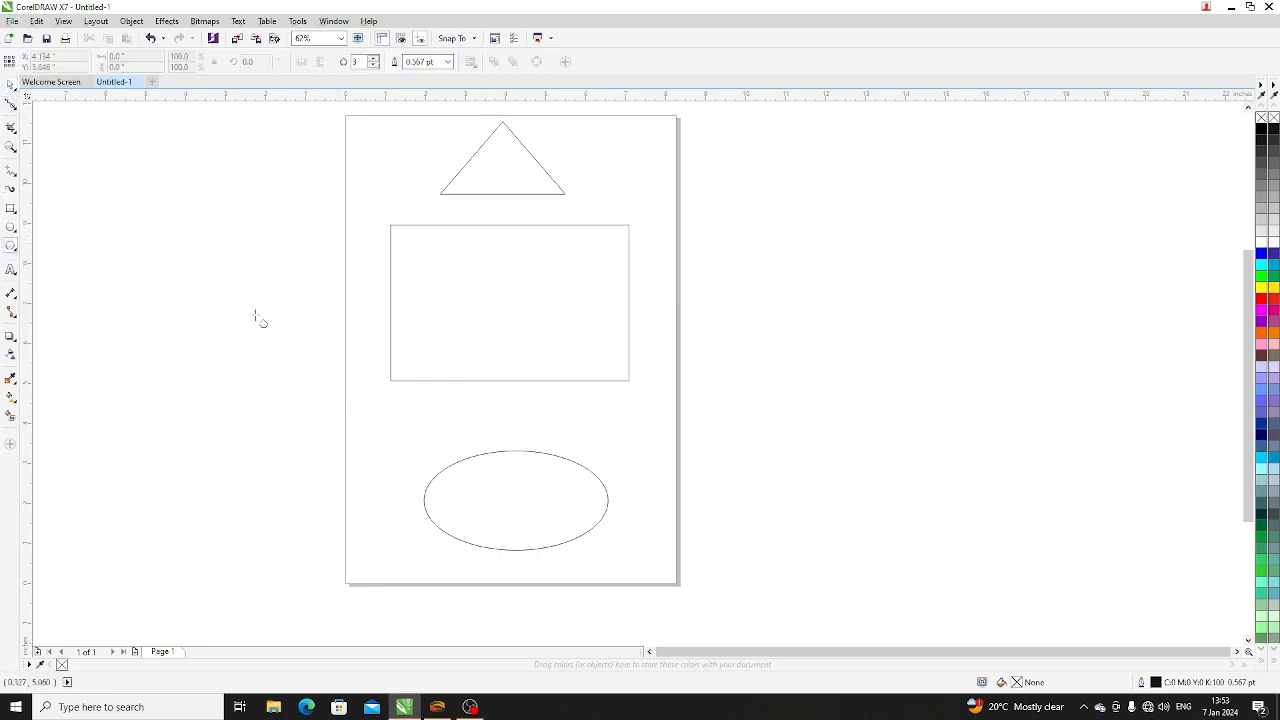
{"action": "left_click_drag", "start_coordinate": [243, 318], "coordinate": [431, 460]}
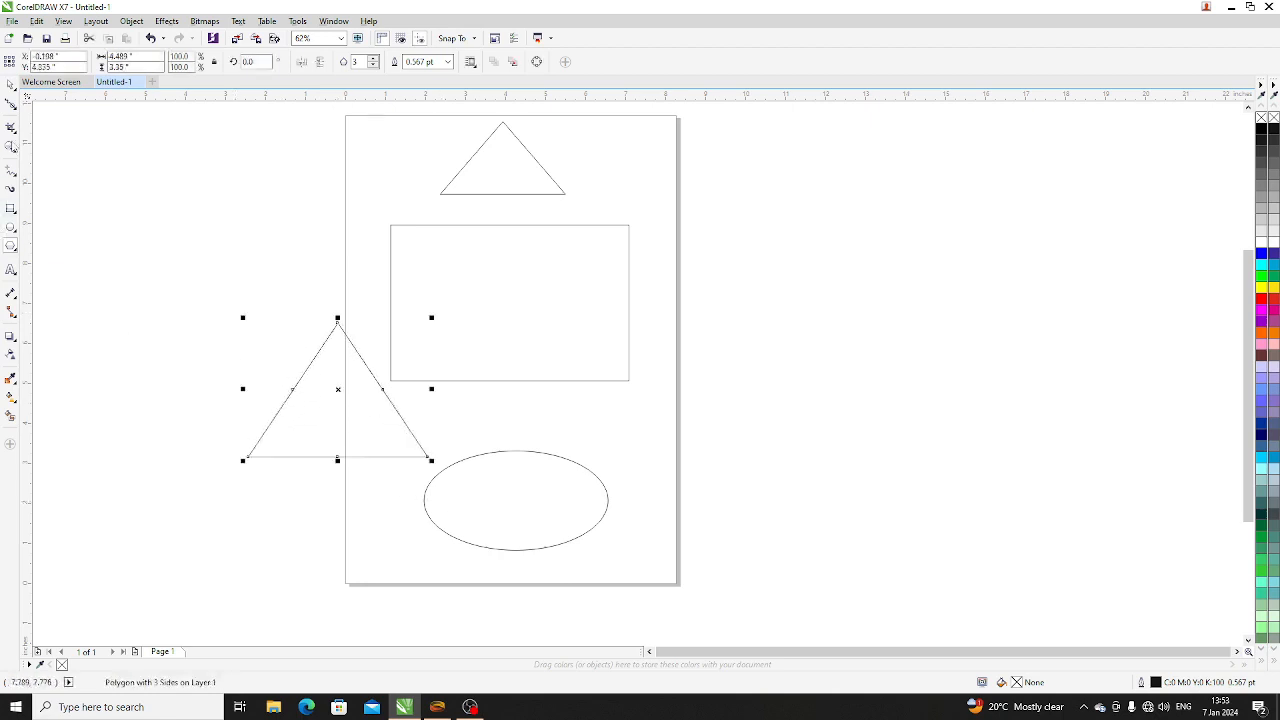
{"action": "left_click", "coordinate": [12, 106]}
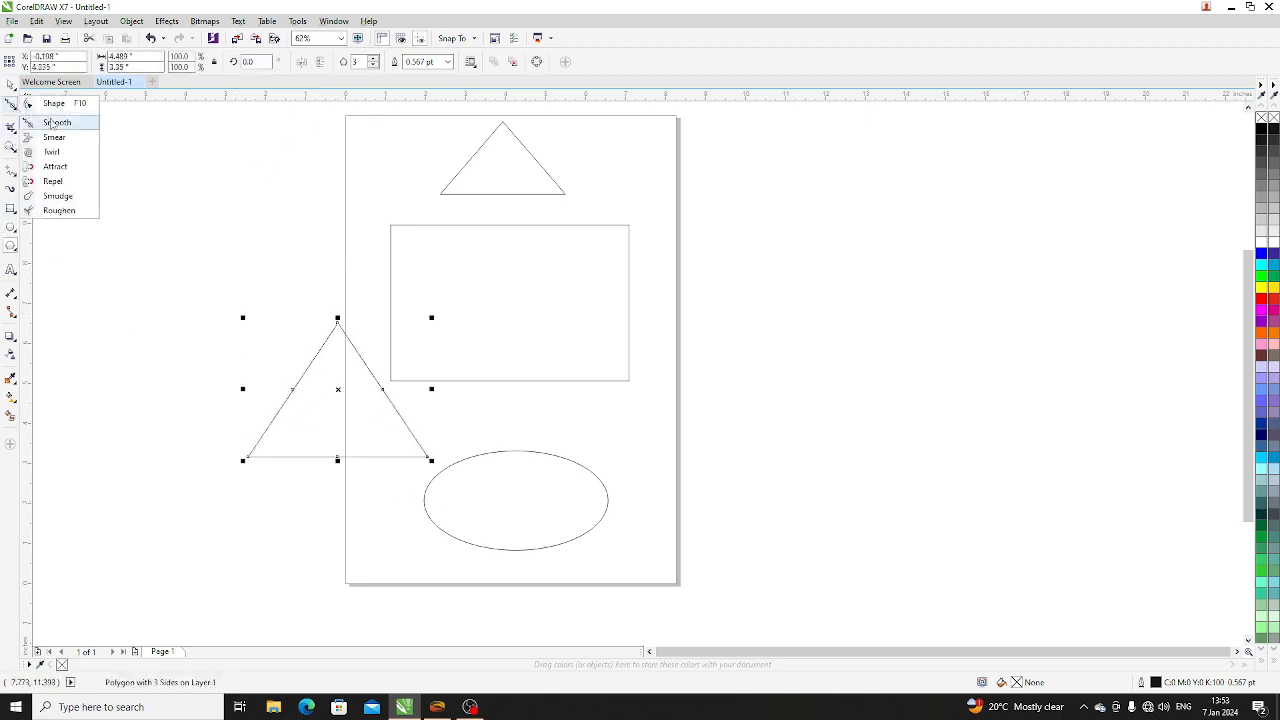
{"action": "left_click", "coordinate": [52, 103]}
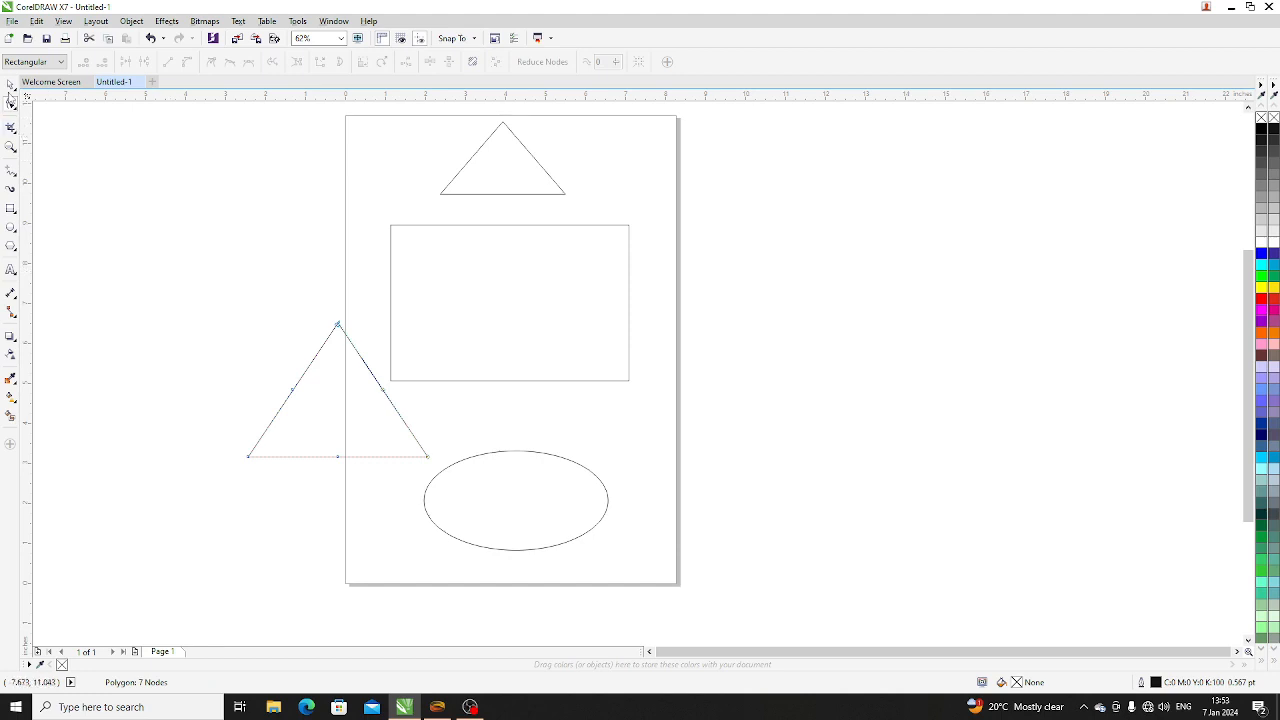
{"action": "left_click", "coordinate": [10, 84]}
{"action": "left_click", "coordinate": [340, 451]}
{"action": "left_click_drag", "start_coordinate": [359, 450], "coordinate": [253, 368]}
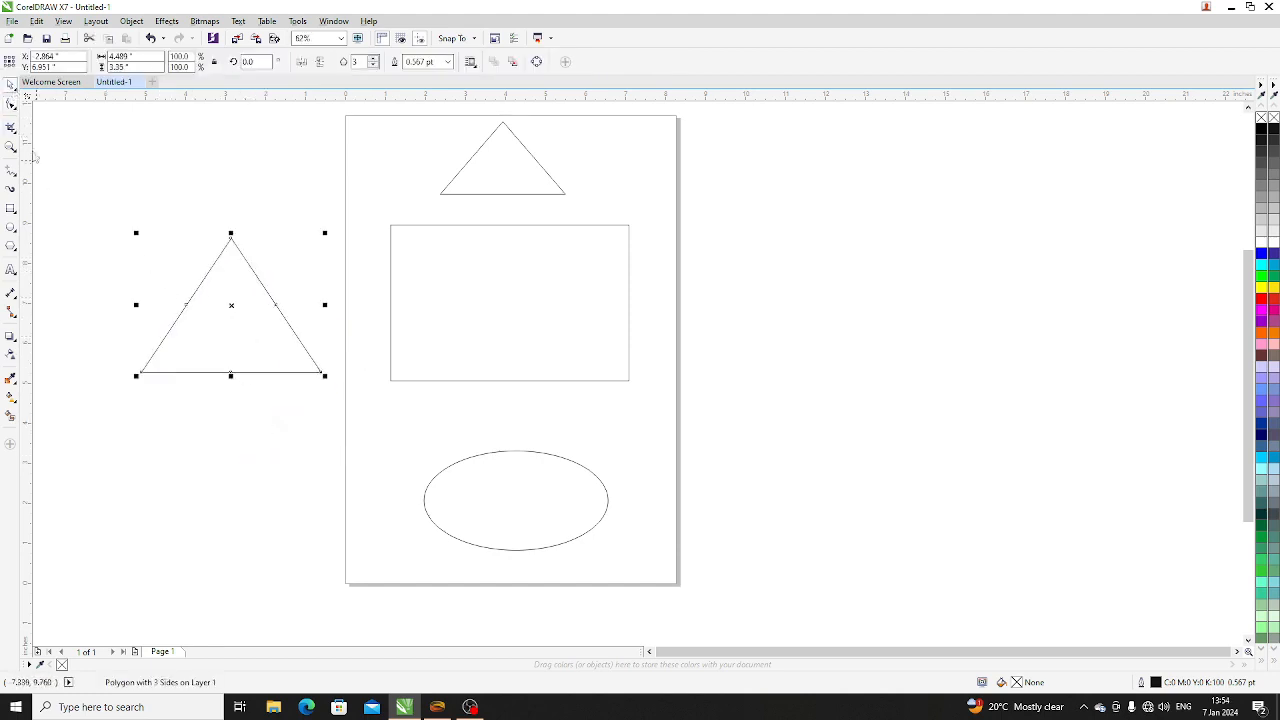
- Reshape the new triangle into three crossing blades by pulling its left side's middle node across to the right, then shift it slightly and deselect
{"action": "left_click", "coordinate": [10, 103]}
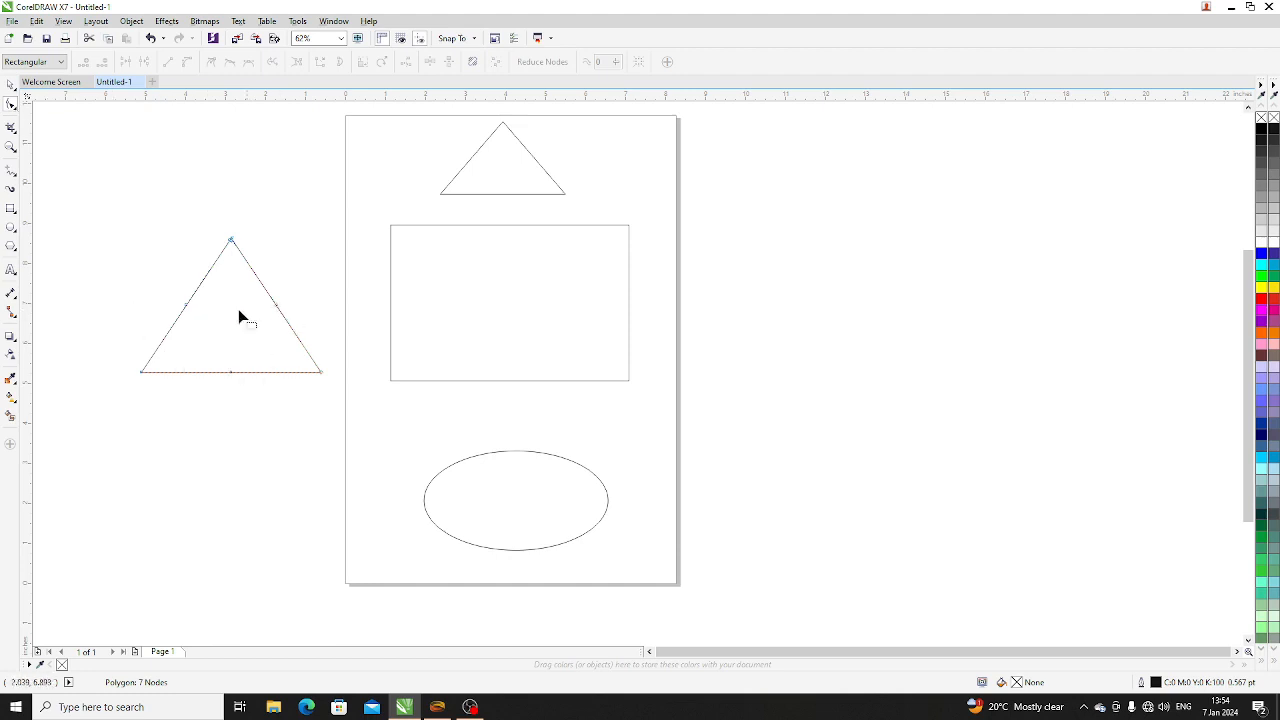
{"action": "left_click_drag", "start_coordinate": [187, 309], "coordinate": [310, 292]}
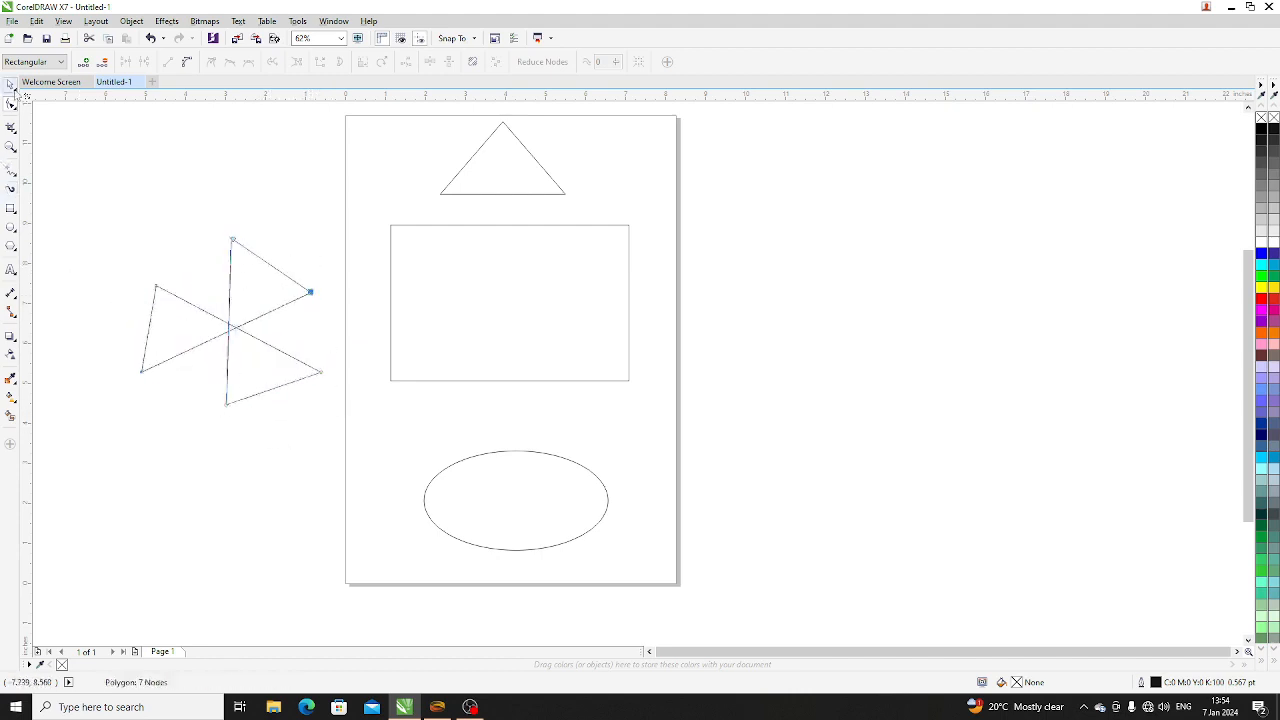
{"action": "left_click", "coordinate": [11, 85]}
{"action": "left_click", "coordinate": [251, 375]}
{"action": "mouse_move", "coordinate": [251, 375]}
{"action": "left_mouse_down"}
{"action": "mouse_move", "coordinate": [283, 380]}
{"action": "mouse_move", "coordinate": [267, 358]}
{"action": "left_mouse_up"}
{"action": "left_click", "coordinate": [323, 436]}
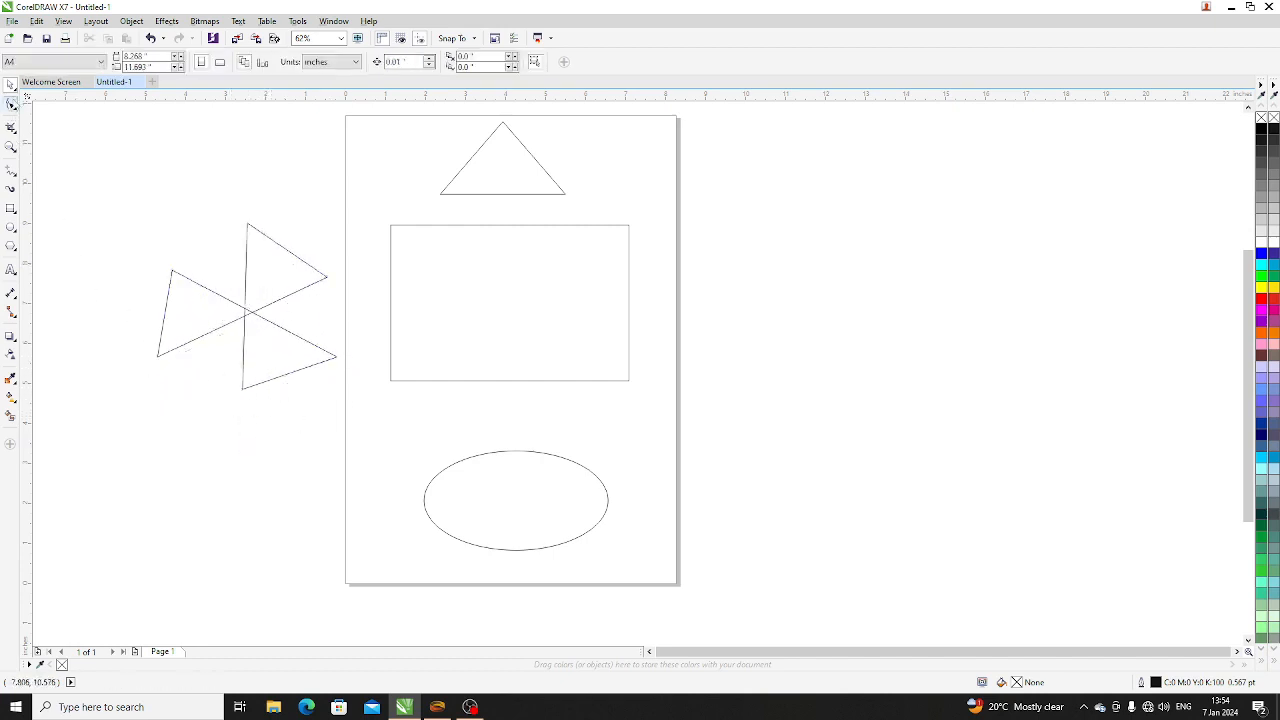
- Round the topmost tip of the three-bladed shape using the Smooth tool with a 1.575-inch nib and a rate of 20
{"action": "left_click", "coordinate": [11, 104]}
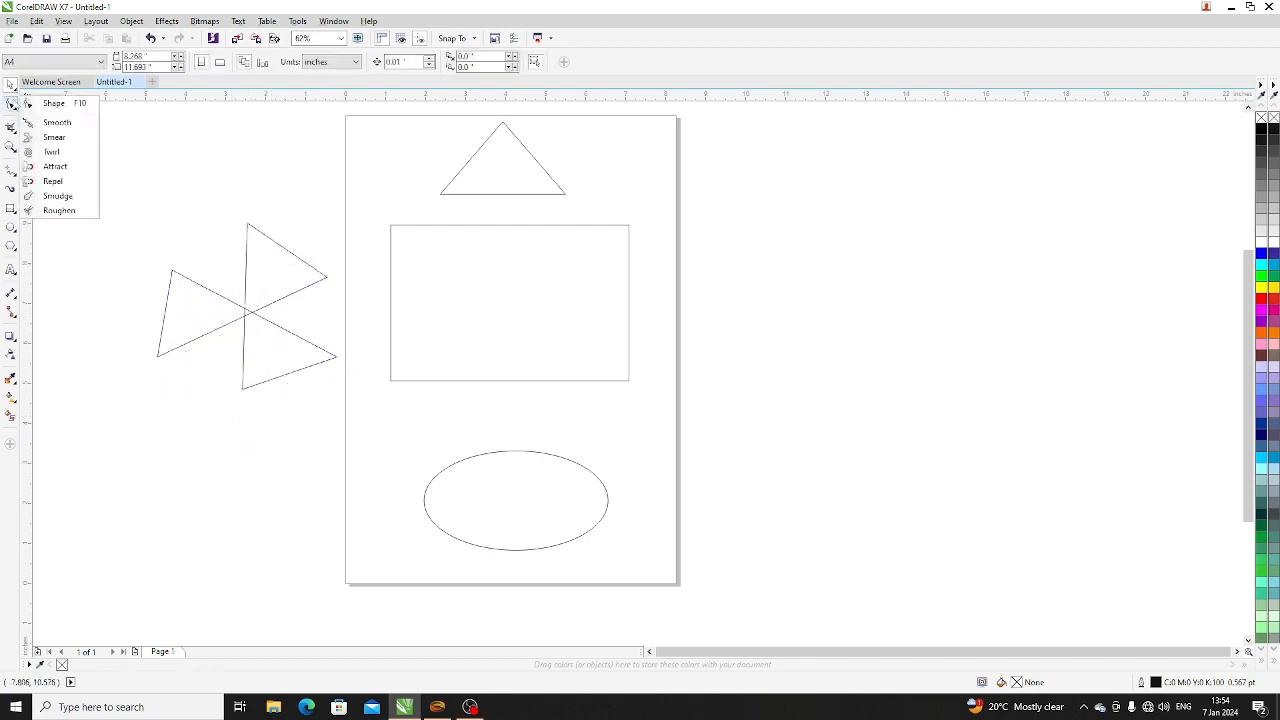
{"action": "left_click", "coordinate": [68, 127]}
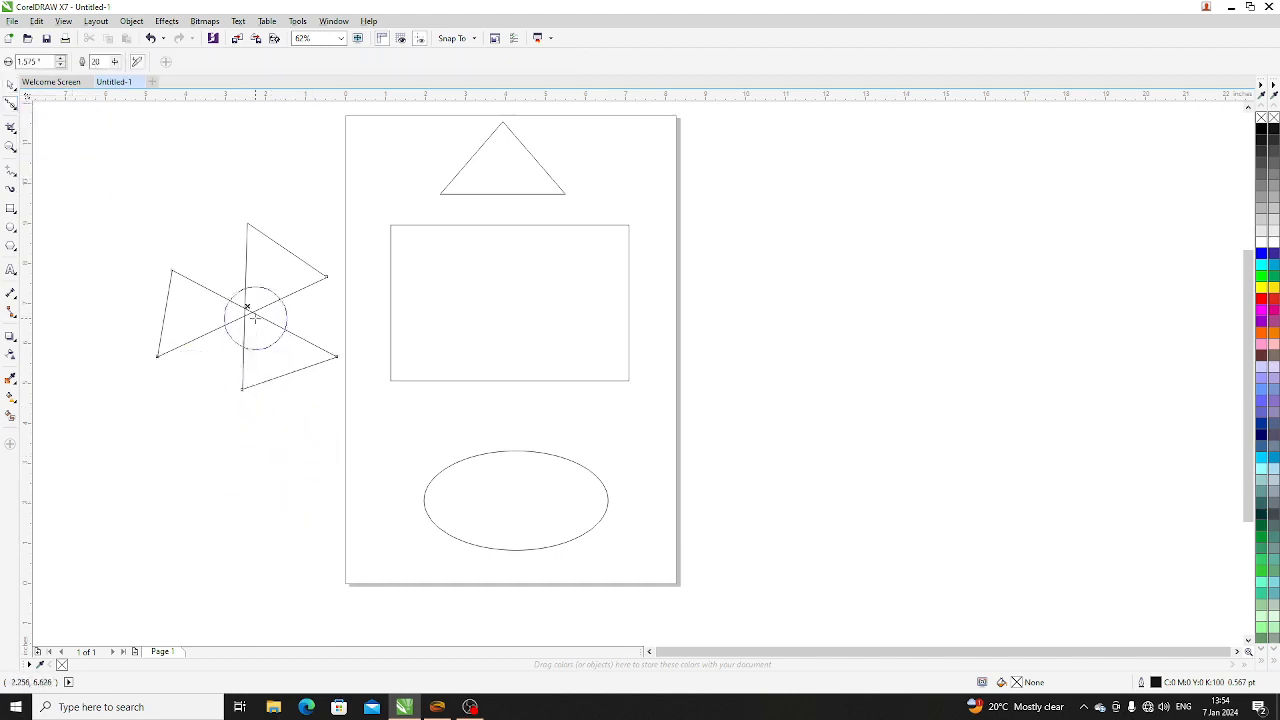
{"action": "left_click", "coordinate": [242, 348]}
{"action": "scroll", "coordinate": [254, 220], "scroll_direction": "up", "scroll_amount": 5}
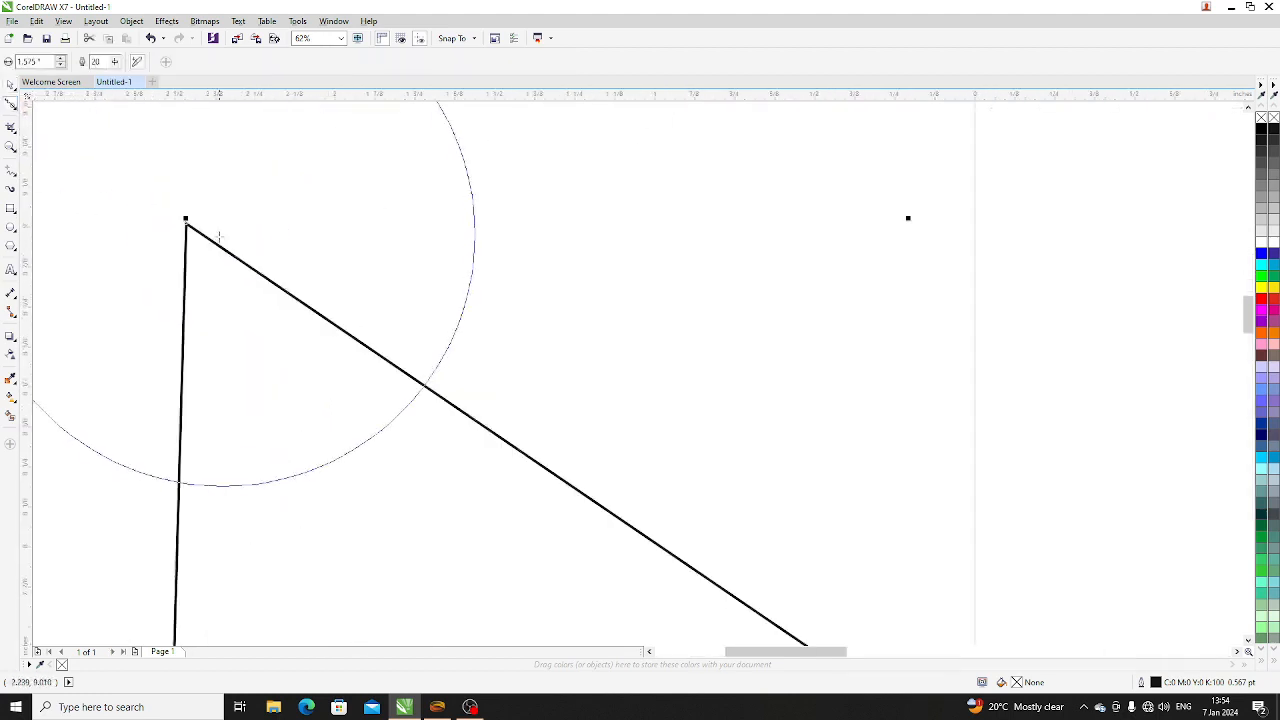
{"action": "scroll", "coordinate": [623, 345], "scroll_direction": "down", "scroll_amount": 2}
{"action": "scroll", "coordinate": [600, 335], "scroll_direction": "up", "scroll_amount": 1}
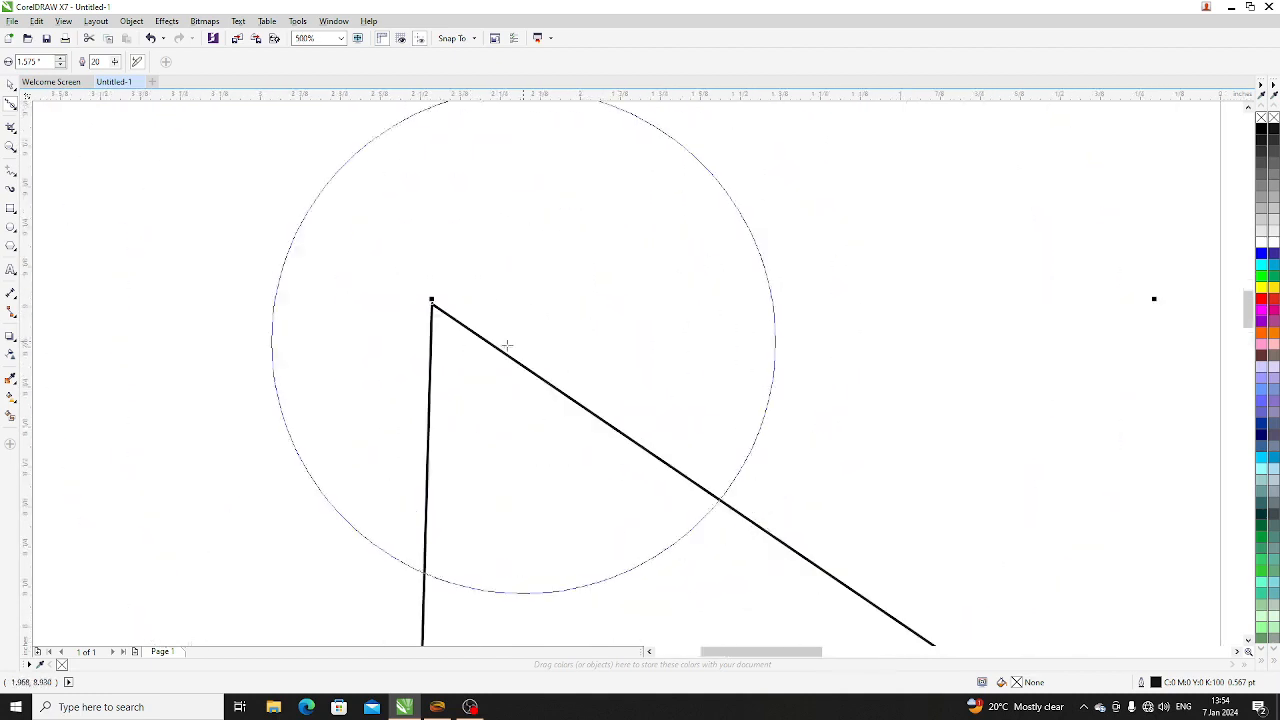
{"action": "left_click_drag", "start_coordinate": [431, 302], "coordinate": [533, 453]}
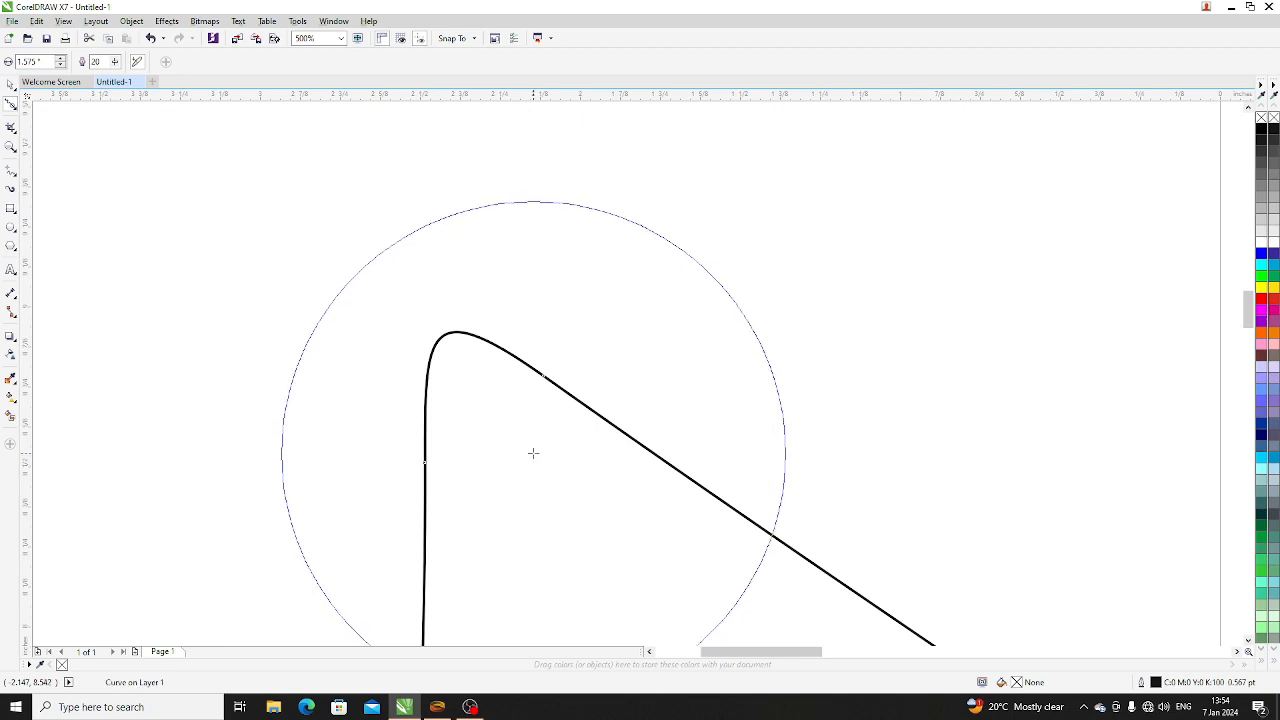
{"action": "scroll", "coordinate": [533, 453], "scroll_direction": "down", "scroll_amount": 3}
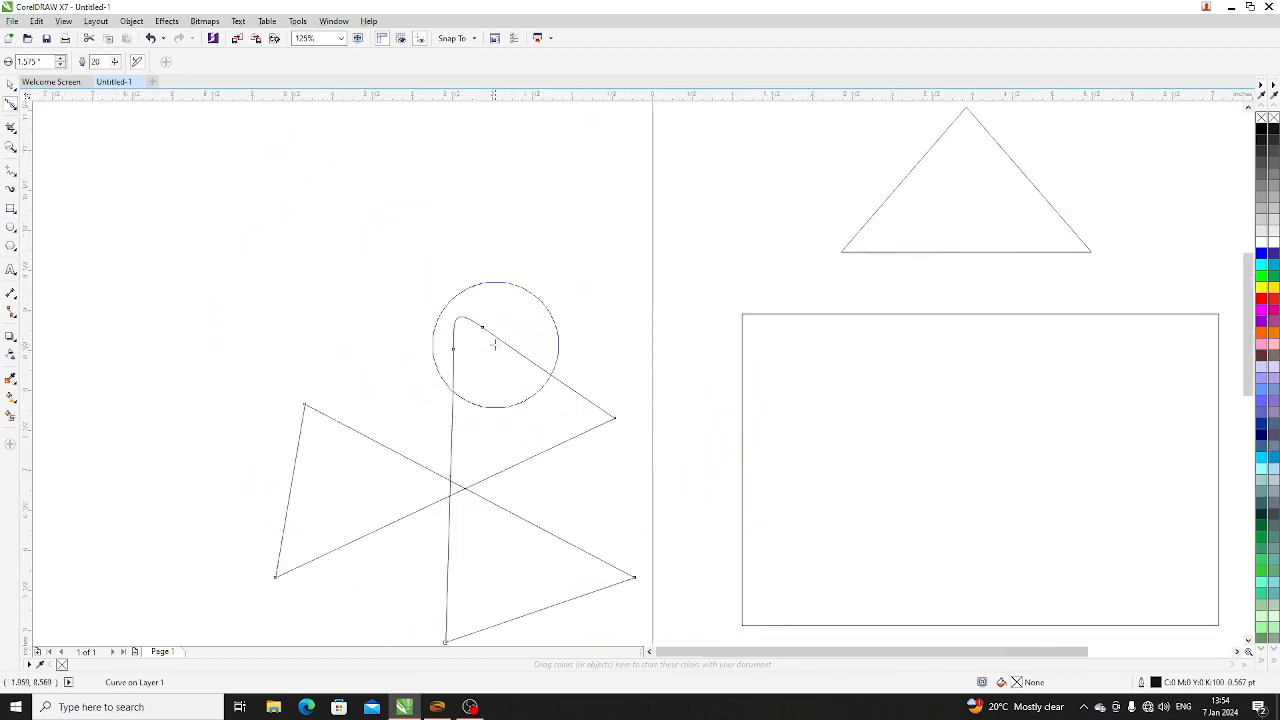
- Push the three-bladed shape's upper-left tip inward using the Smear tool with a 1.575-inch nib and a pressure of 85
{"action": "left_click", "coordinate": [13, 108]}
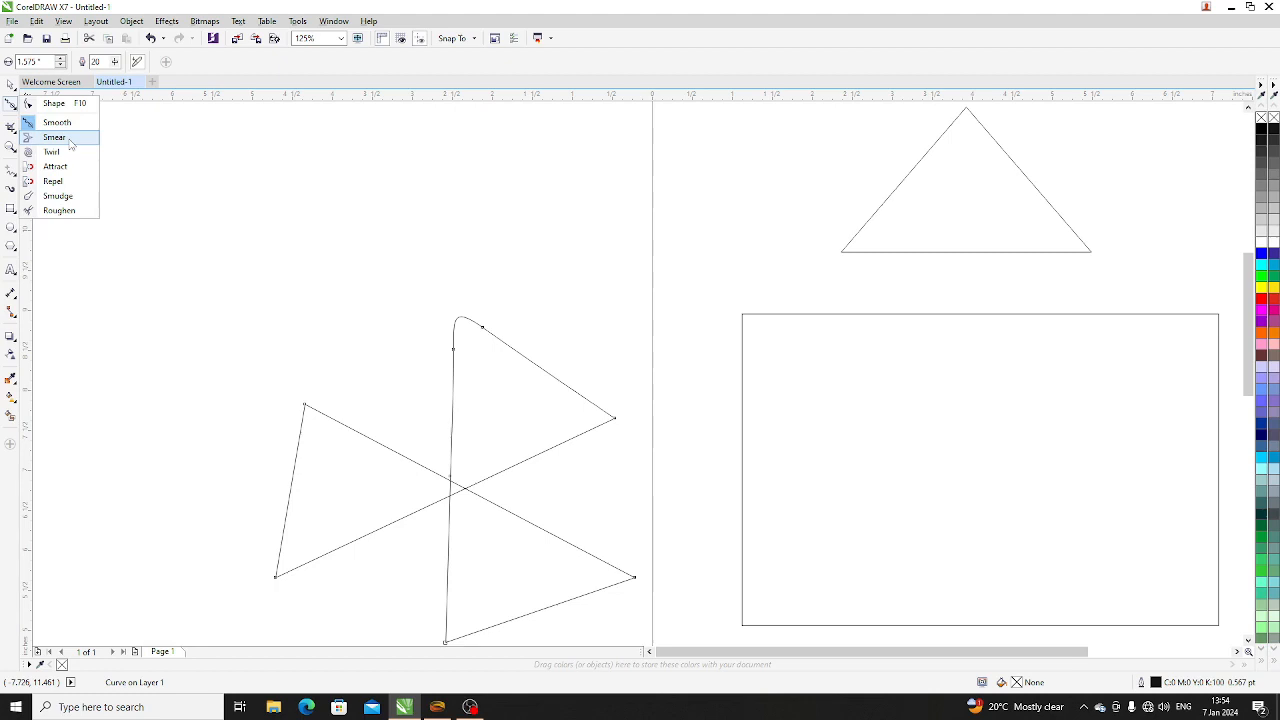
{"action": "left_click", "coordinate": [55, 137]}
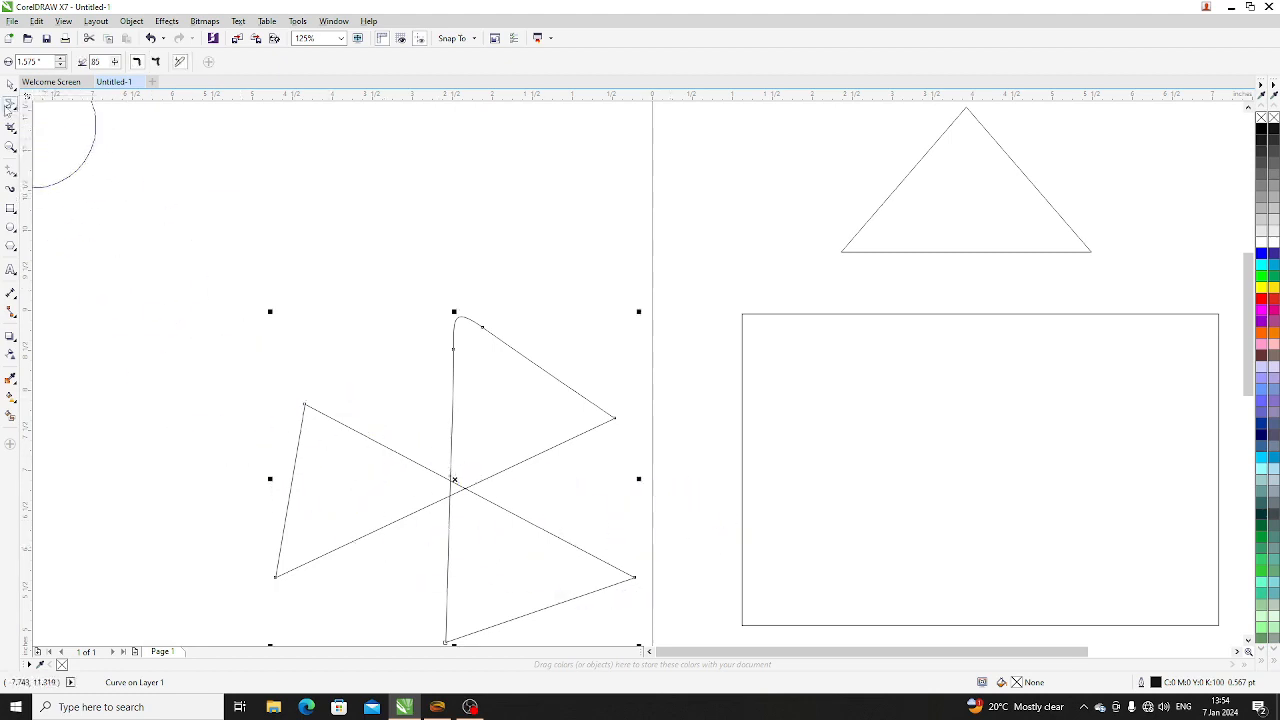
{"action": "left_click", "coordinate": [8, 107]}
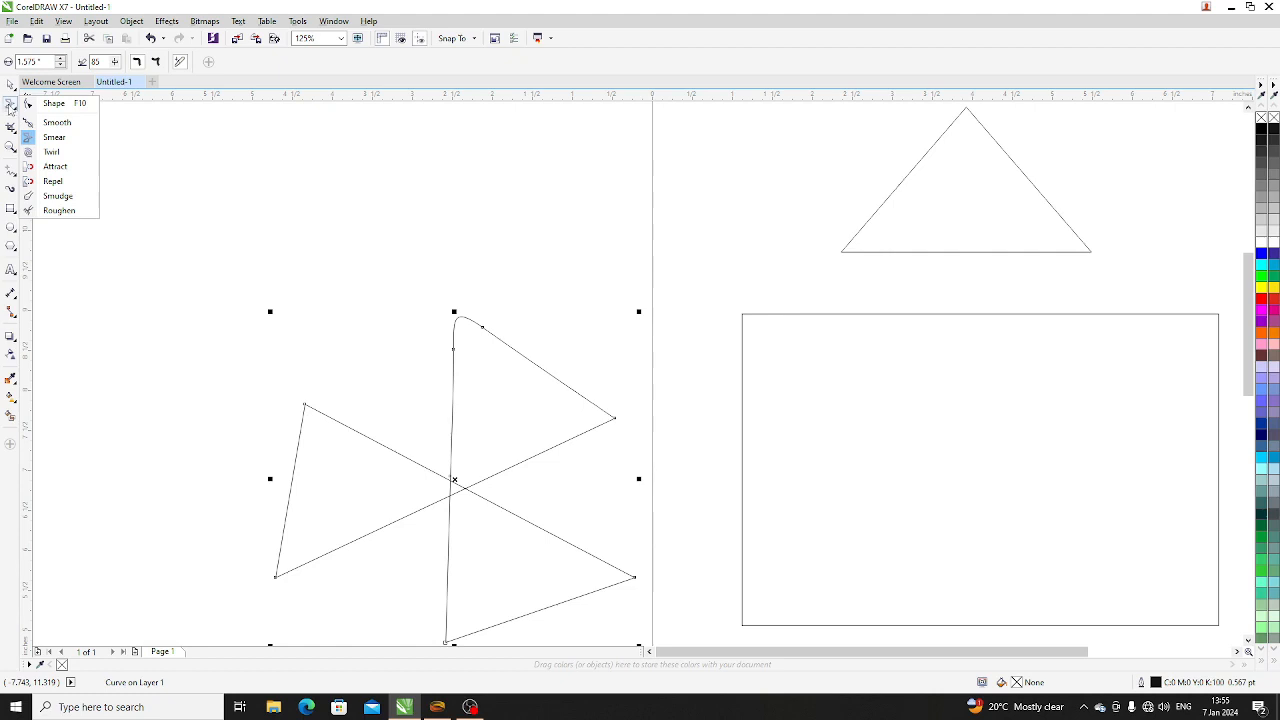
{"action": "left_click", "coordinate": [60, 138]}
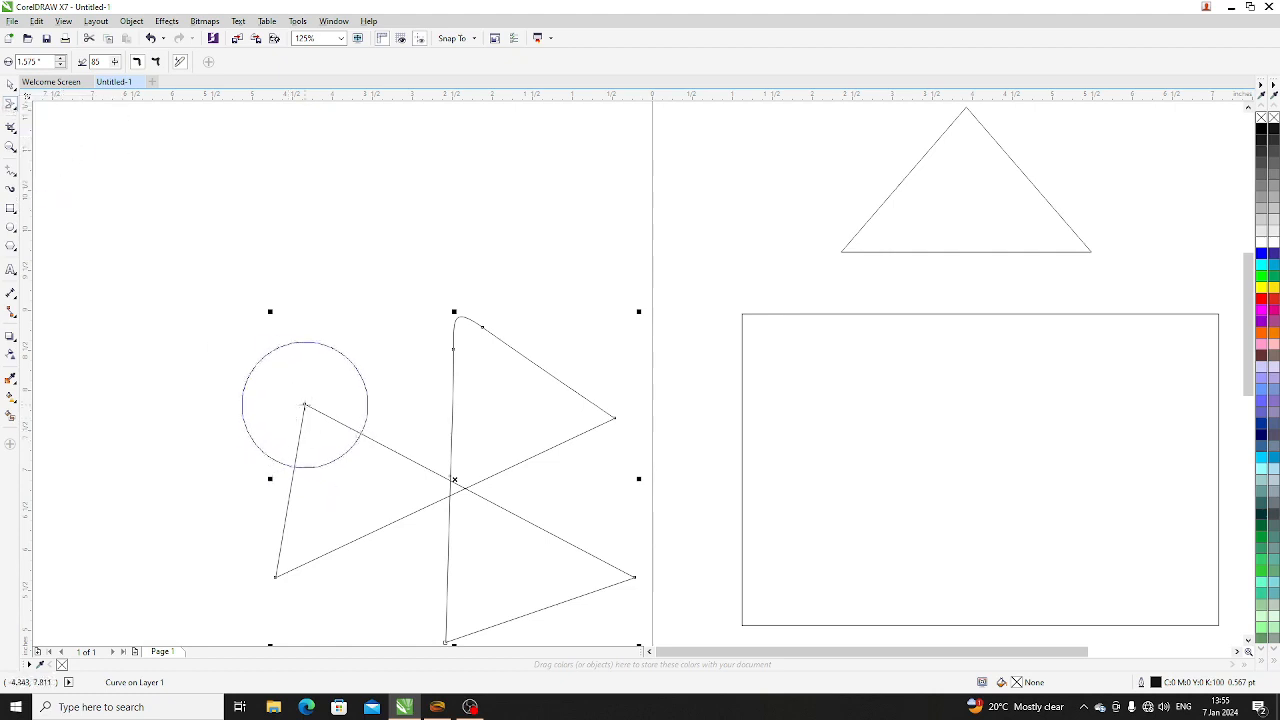
{"action": "left_click_drag", "start_coordinate": [305, 407], "coordinate": [329, 454]}
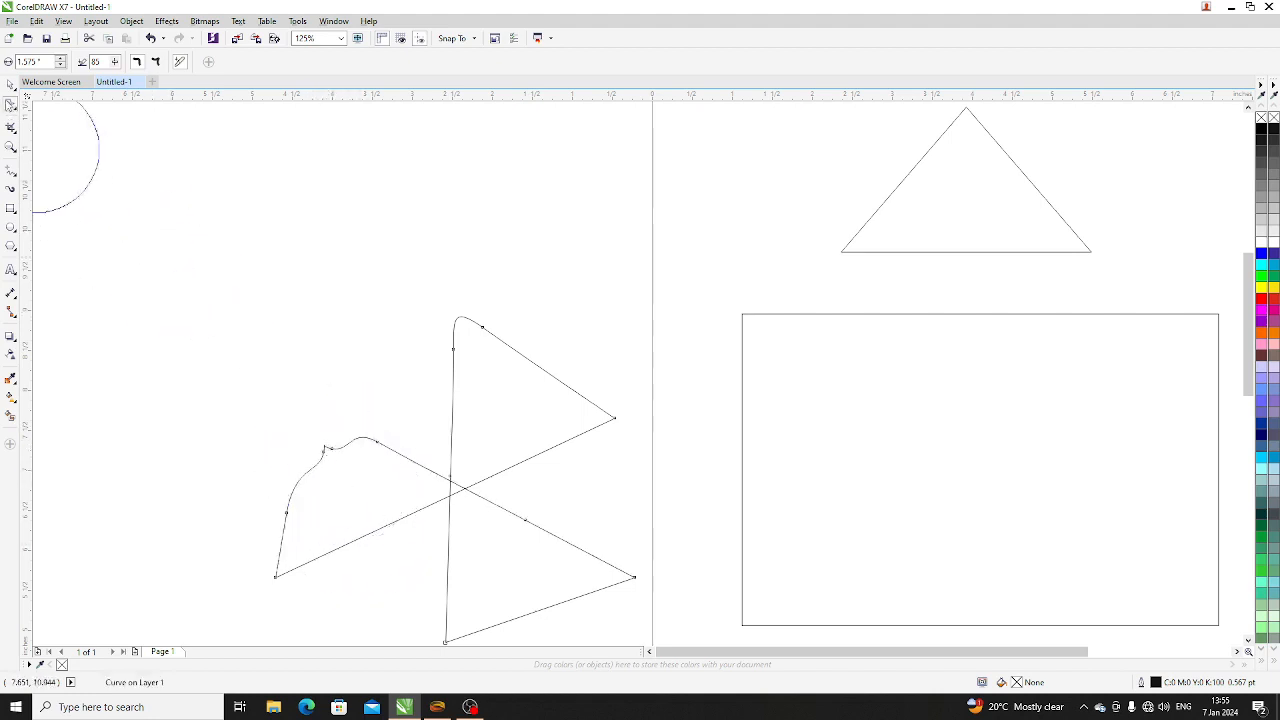
- Twist the lower edge of the upper-right blade into a spiral using the Twirl tool with a 1.575-inch nib and a rate of 50
{"action": "left_click", "coordinate": [10, 104]}
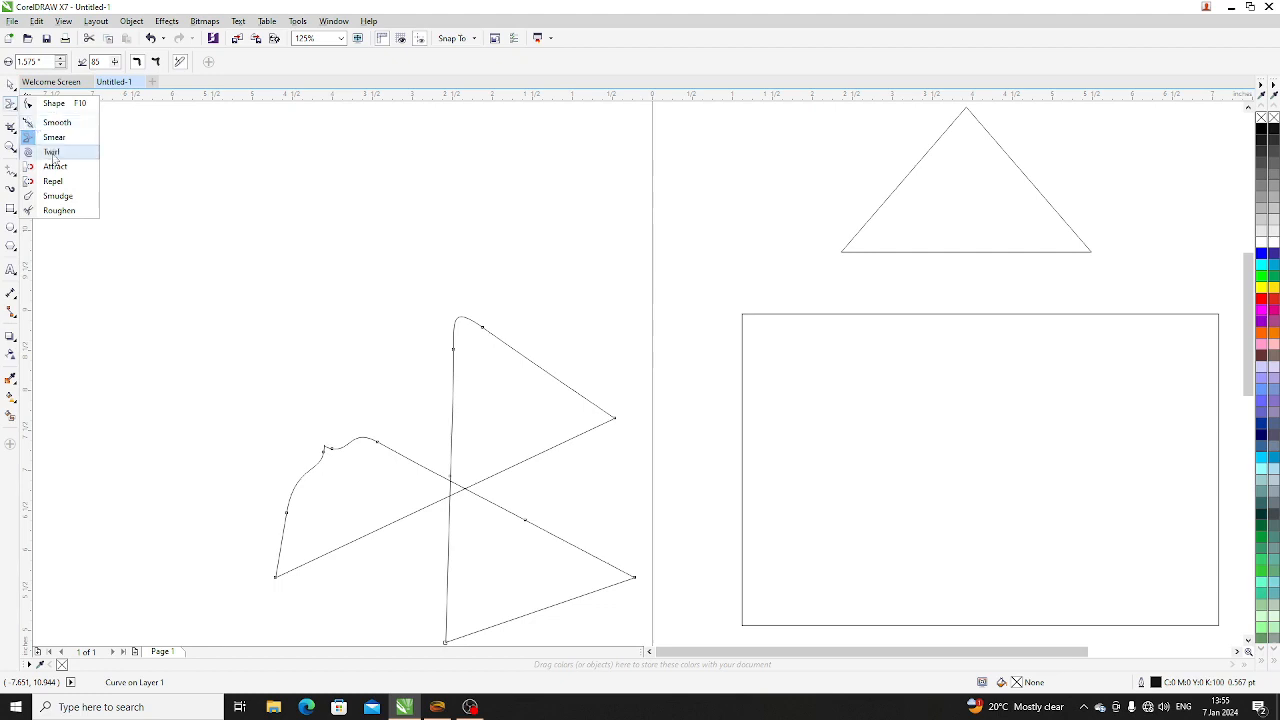
{"action": "left_click", "coordinate": [53, 152]}
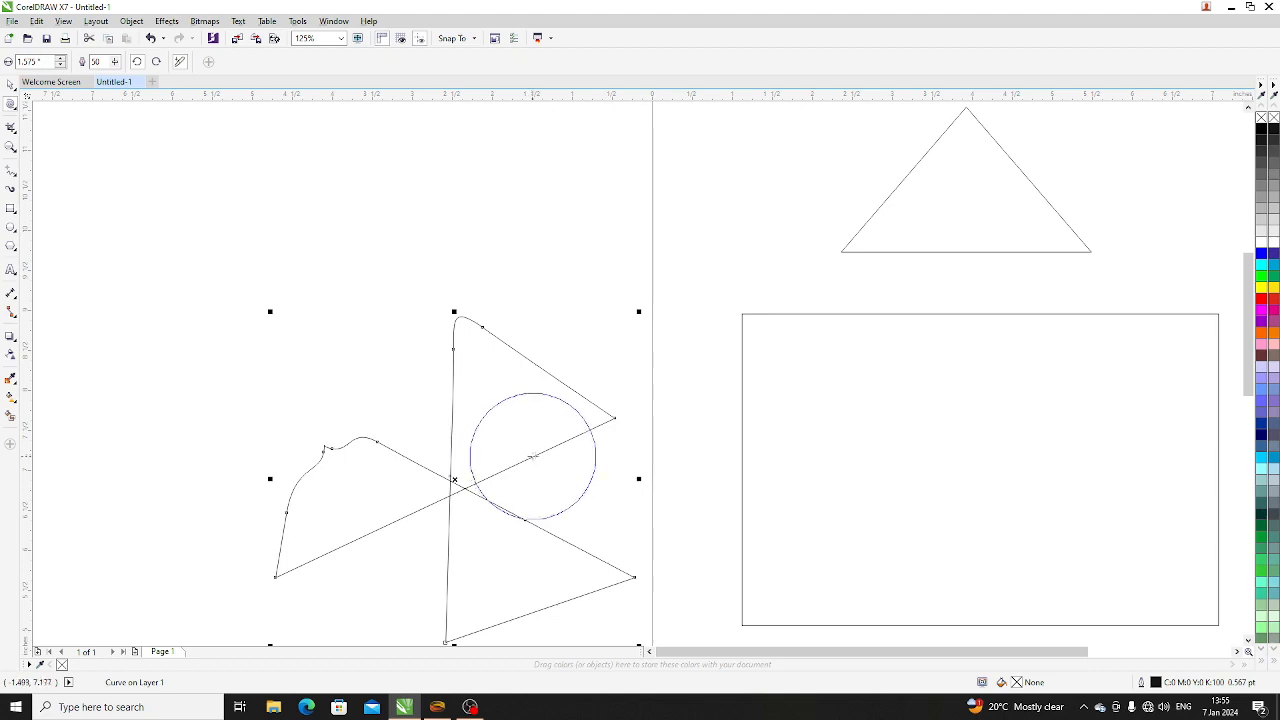
{"action": "mouse_move", "coordinate": [532, 448]}
{"action": "left_mouse_down"}
{"action": "mouse_move", "coordinate": [545, 465]}
{"action": "mouse_move", "coordinate": [528, 457]}
{"action": "mouse_move", "coordinate": [540, 509]}
{"action": "mouse_move", "coordinate": [533, 381]}
{"action": "mouse_move", "coordinate": [620, 437]}
{"action": "left_mouse_up"}
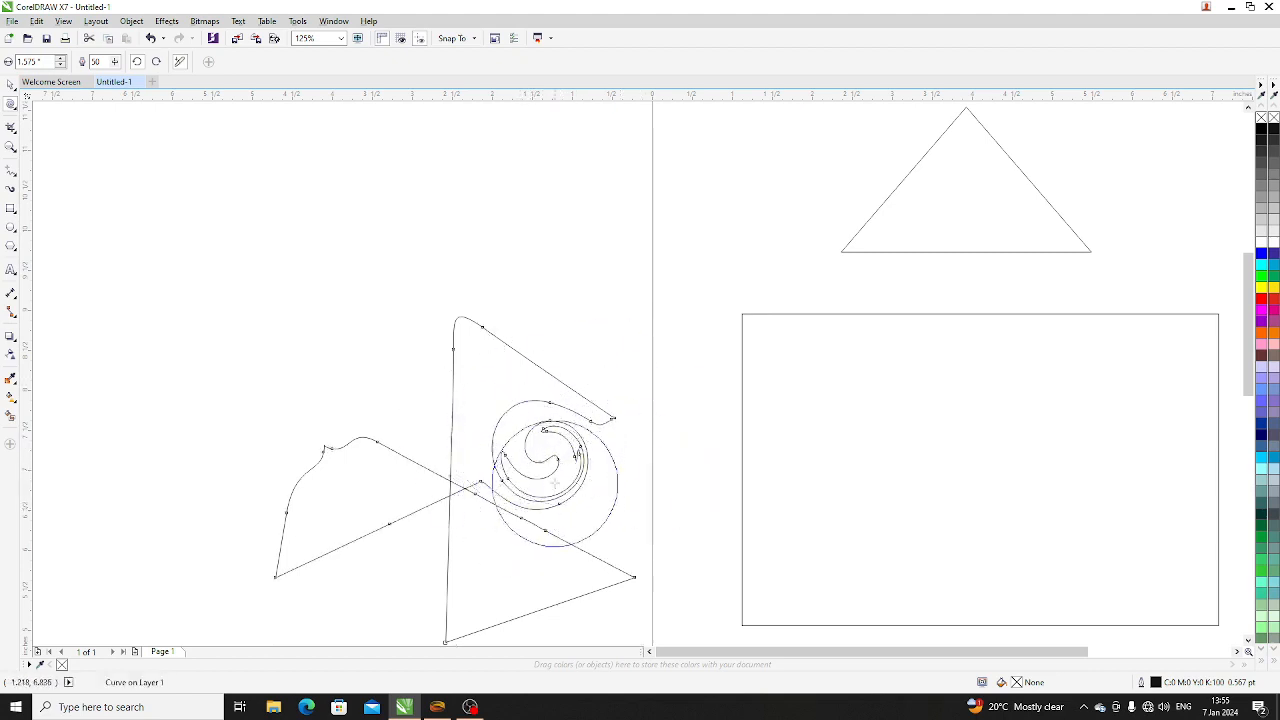
- Draw in the bottom blade's left edge and lower tip using the Attract tool with a 1.575-inch nib and a rate of 20
{"action": "left_click", "coordinate": [14, 110]}
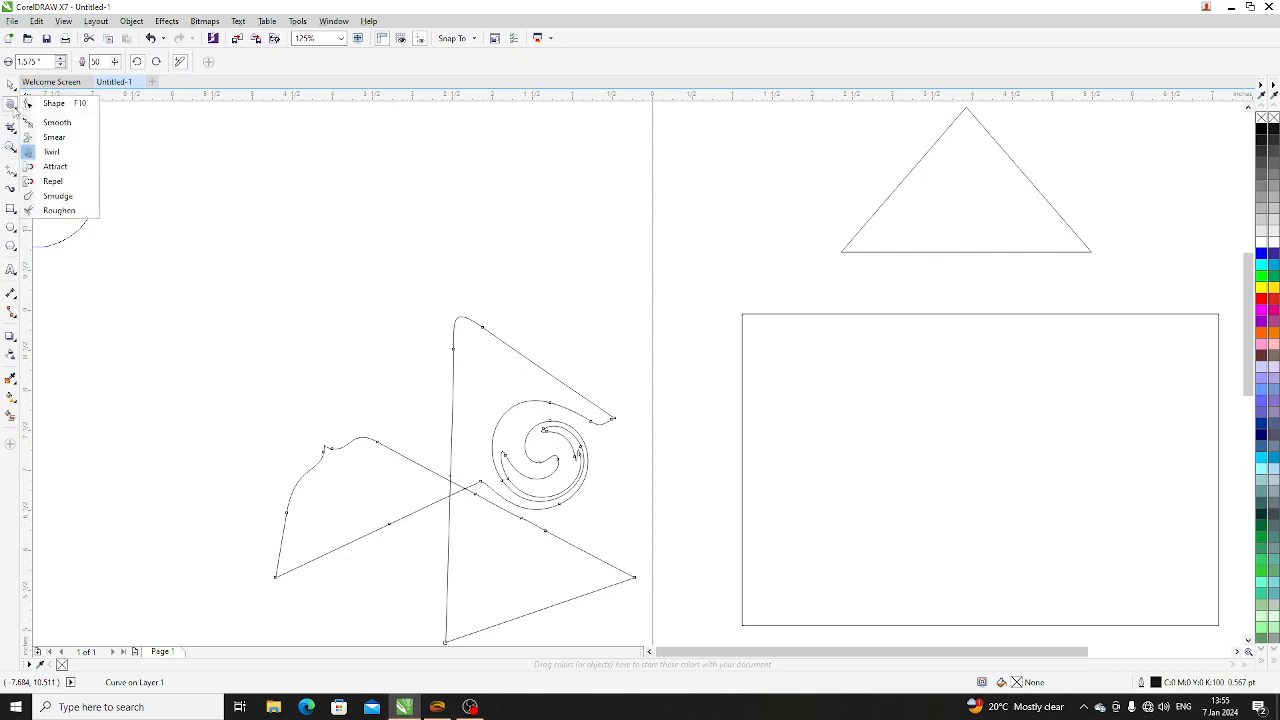
{"action": "left_click", "coordinate": [64, 168]}
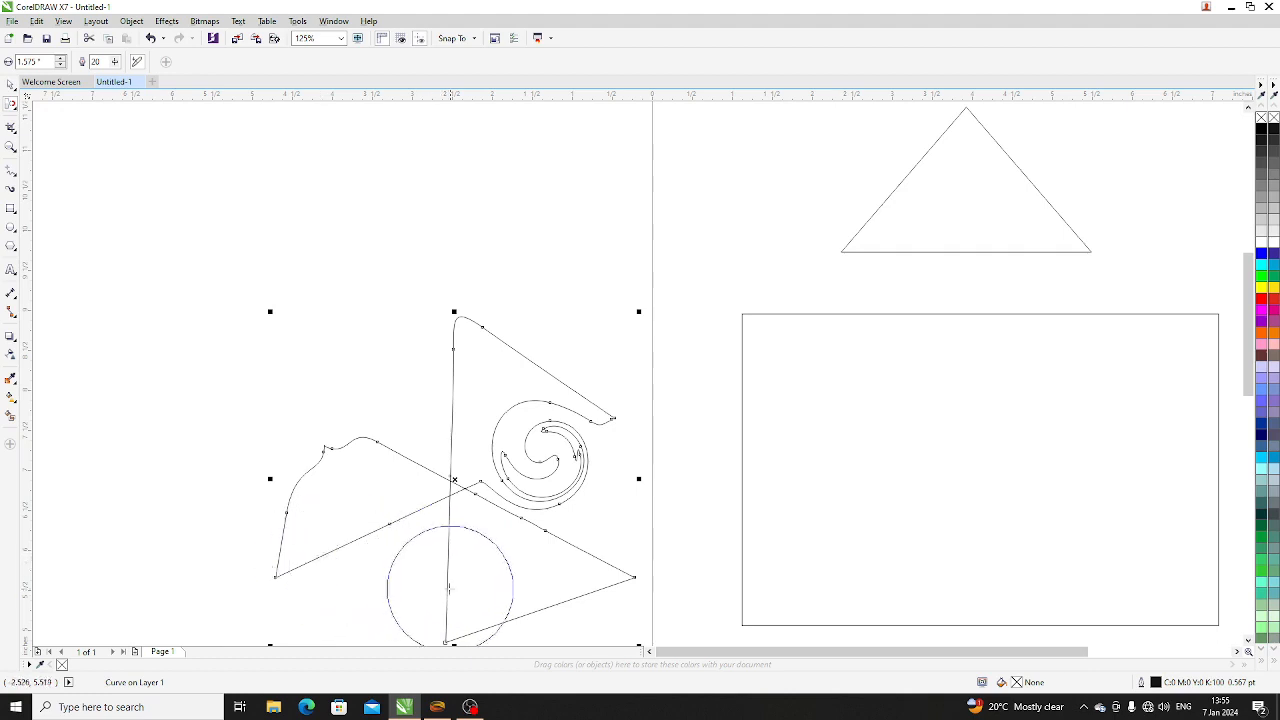
{"action": "left_click_drag", "start_coordinate": [449, 588], "coordinate": [485, 583]}
{"action": "left_click_drag", "start_coordinate": [493, 579], "coordinate": [37, 243]}
- Bulge the upper-right blade's sloping top edge outward using the Repel tool with a 1.575-inch nib and a rate of 20
{"action": "left_click", "coordinate": [13, 106]}
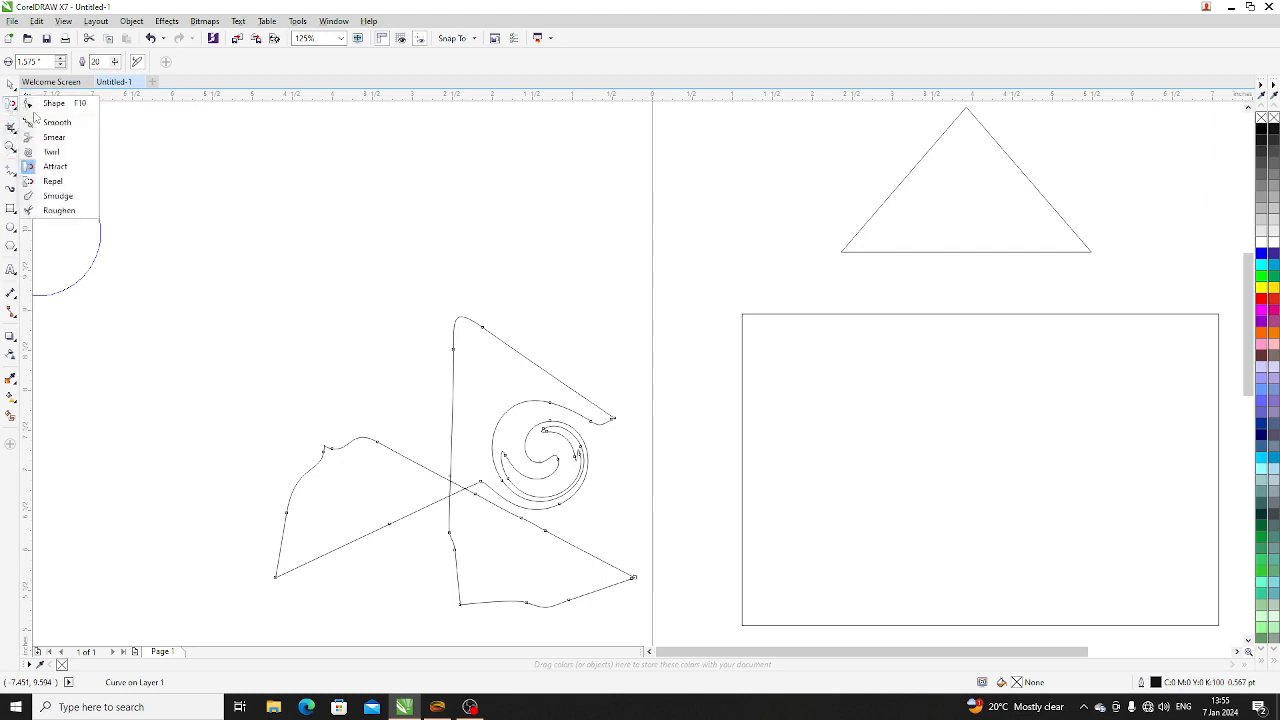
{"action": "left_click", "coordinate": [57, 181]}
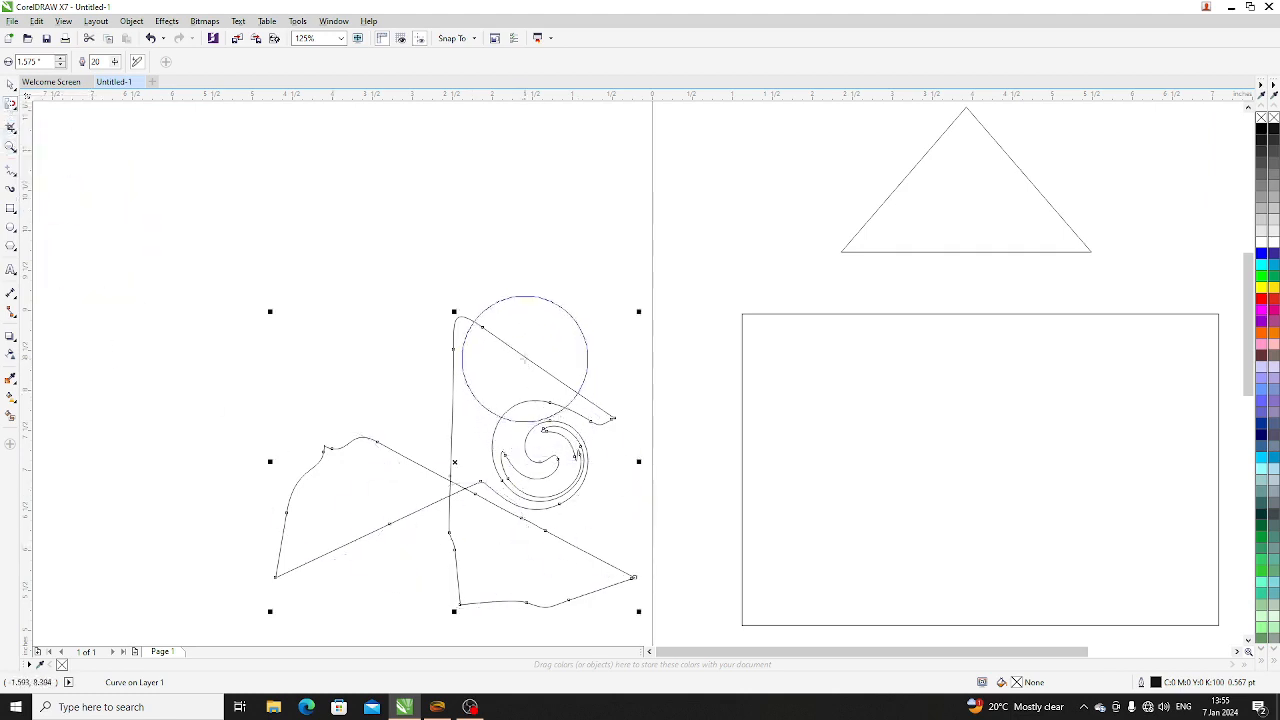
{"action": "mouse_move", "coordinate": [522, 363]}
{"action": "left_mouse_down"}
{"action": "mouse_move", "coordinate": [463, 368]}
{"action": "mouse_move", "coordinate": [518, 369]}
{"action": "mouse_move", "coordinate": [431, 354]}
{"action": "left_mouse_up"}
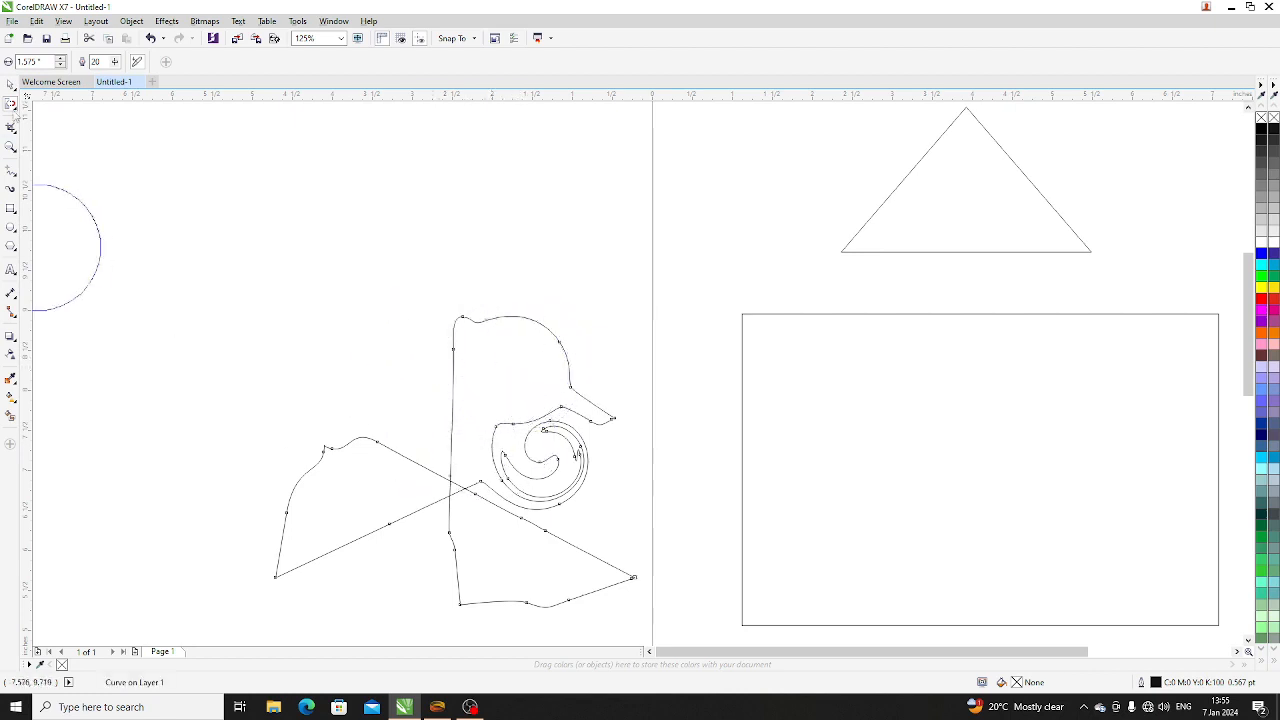
- Smudge one outward and one inward finger into the bottom blade's left edge with a 0.05-inch nib and a 45° tilt
{"action": "left_click", "coordinate": [12, 105]}
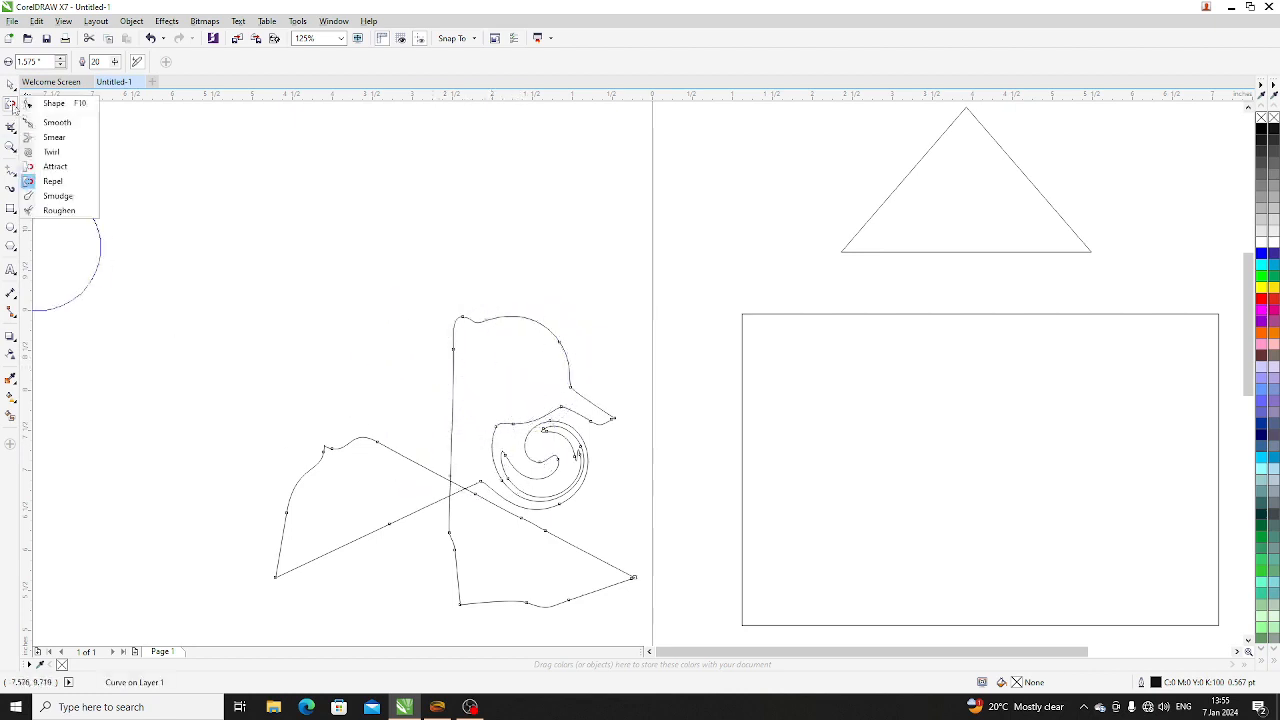
{"action": "left_click", "coordinate": [72, 198]}
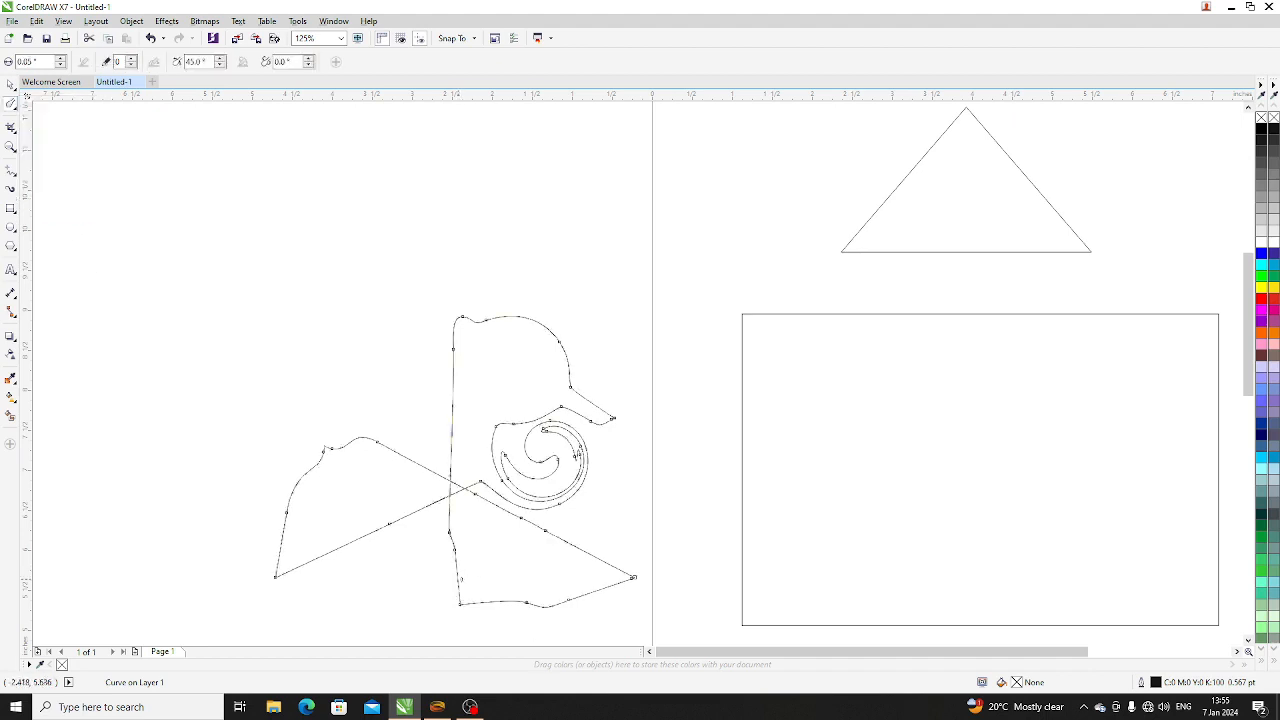
{"action": "left_click", "coordinate": [459, 579]}
{"action": "left_click", "coordinate": [465, 582]}
{"action": "scroll", "coordinate": [449, 543], "scroll_direction": "up", "scroll_amount": 5}
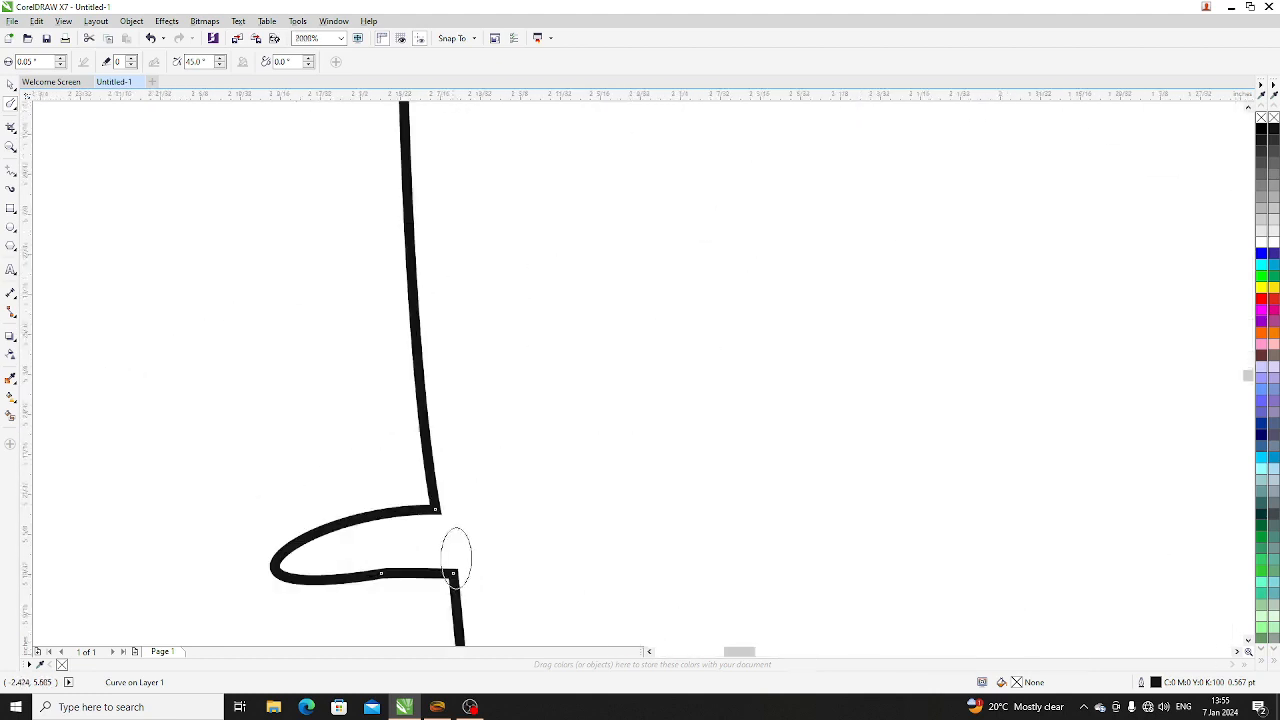
{"action": "left_click_drag", "start_coordinate": [421, 430], "coordinate": [228, 327]}
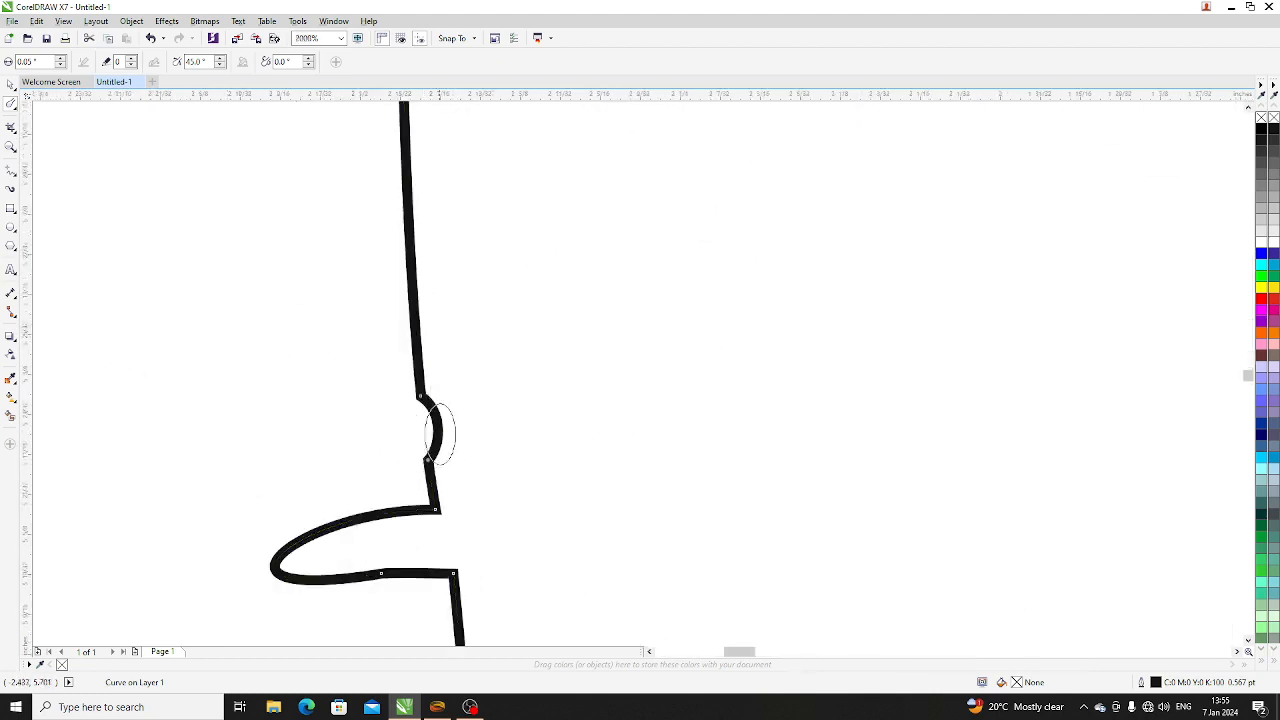
{"action": "left_click_drag", "start_coordinate": [440, 428], "coordinate": [695, 420]}
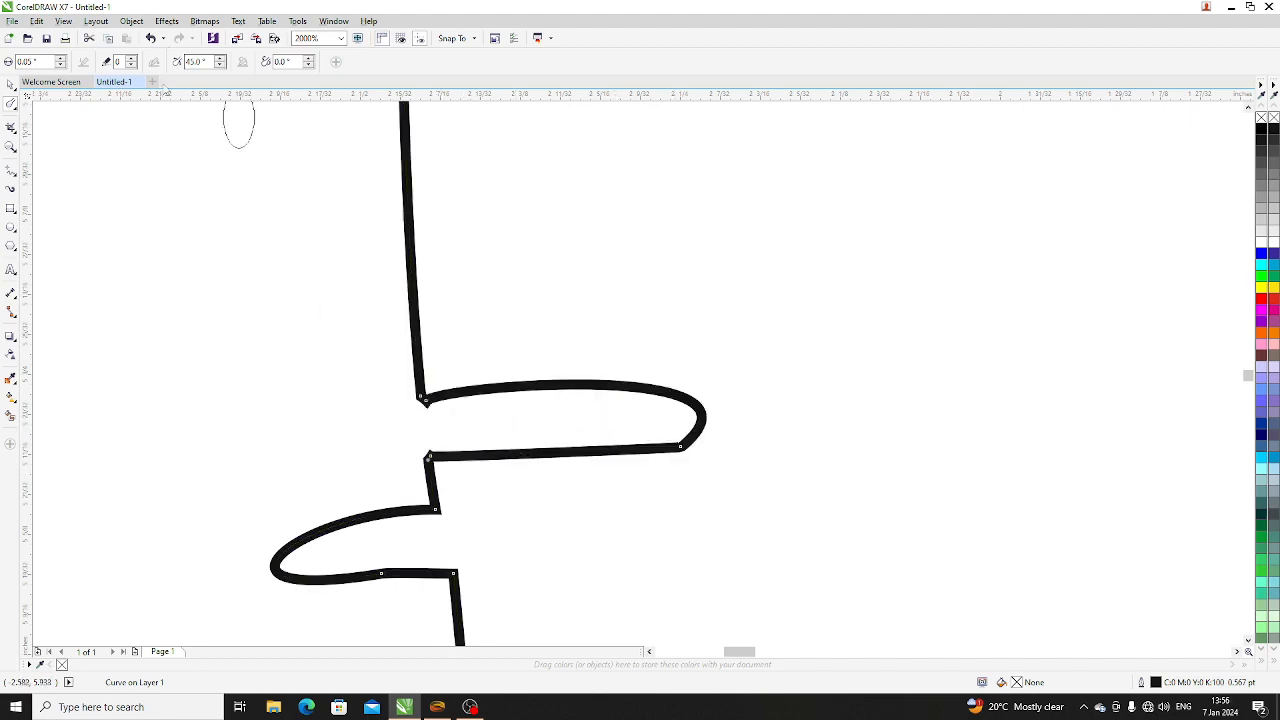
- Set the Smudge tilt to 59° and push another inward finger into the same edge, above the existing ones
{"action": "left_click", "coordinate": [220, 59]}
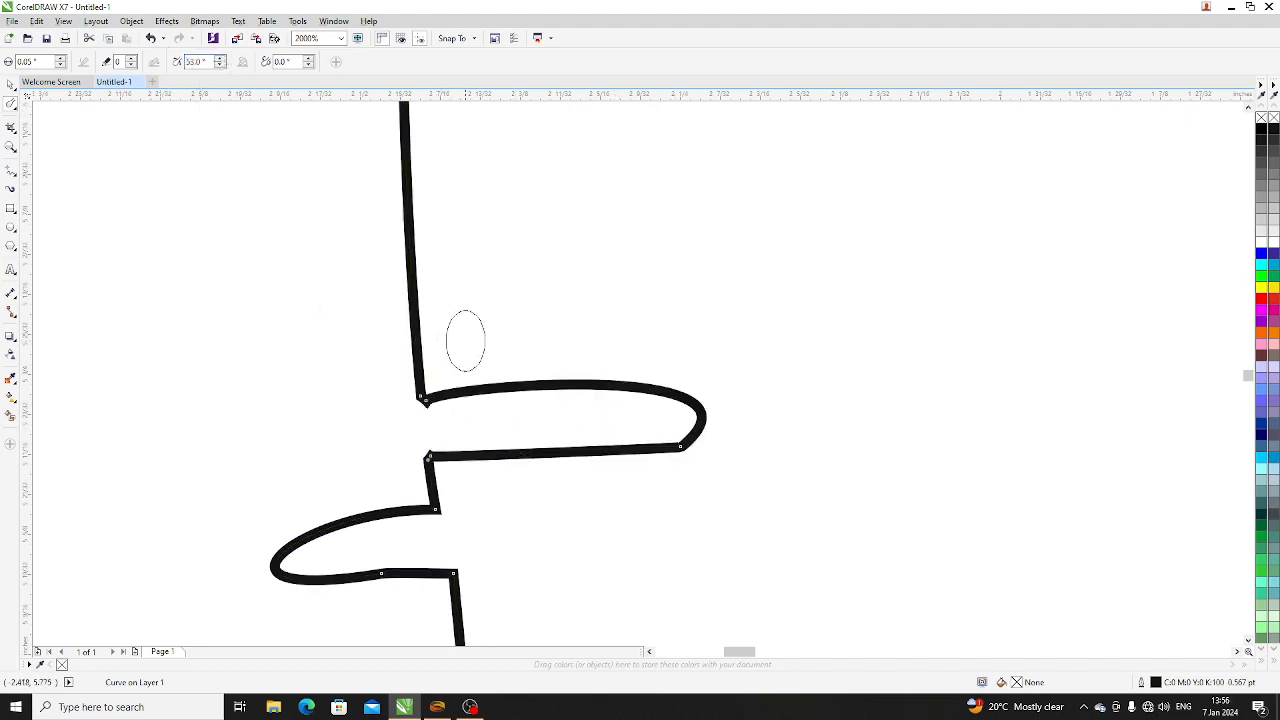
{"action": "left_click", "coordinate": [220, 59]}
{"action": "left_click_drag", "start_coordinate": [414, 281], "coordinate": [593, 279]}
{"action": "scroll", "coordinate": [398, 350], "scroll_direction": "down", "scroll_amount": 1}
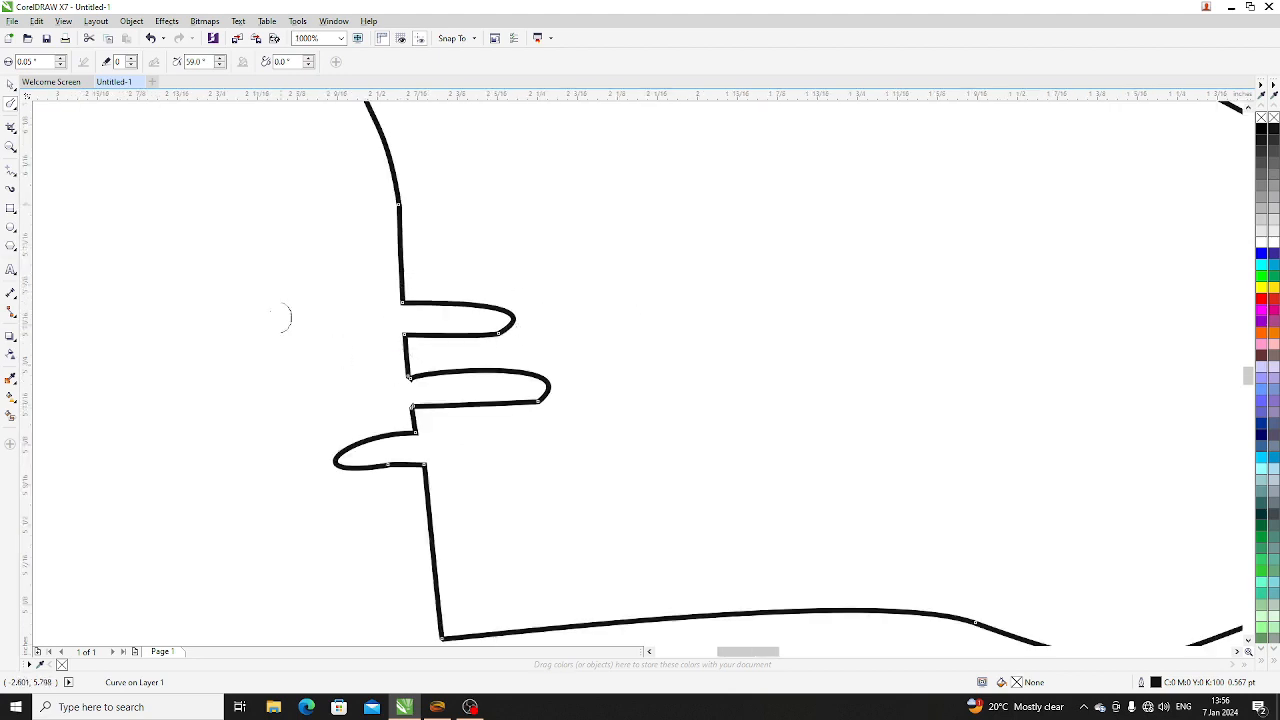
- Roughen two stretches of the rectangle's bottom edge into zigzags with a 0.05-inch nib, a spike frequency of 1 and a 45° tilt
{"action": "left_click", "coordinate": [12, 104]}
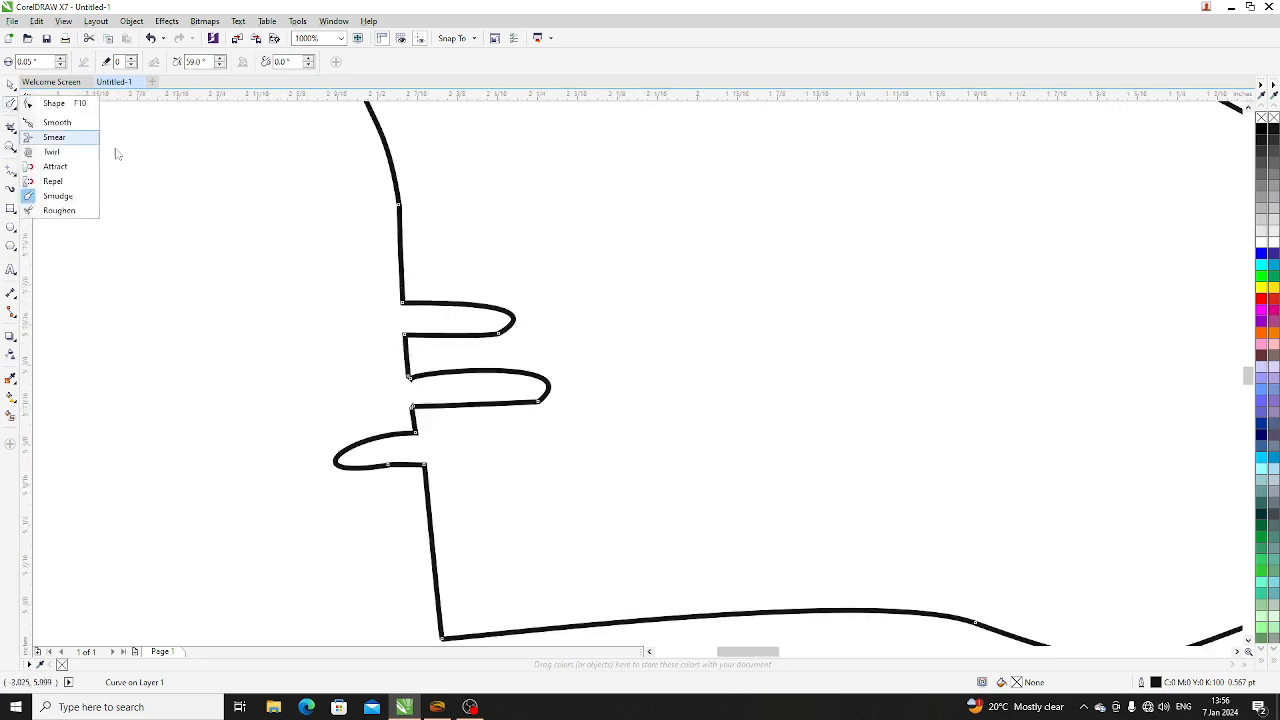
{"action": "left_click", "coordinate": [60, 210]}
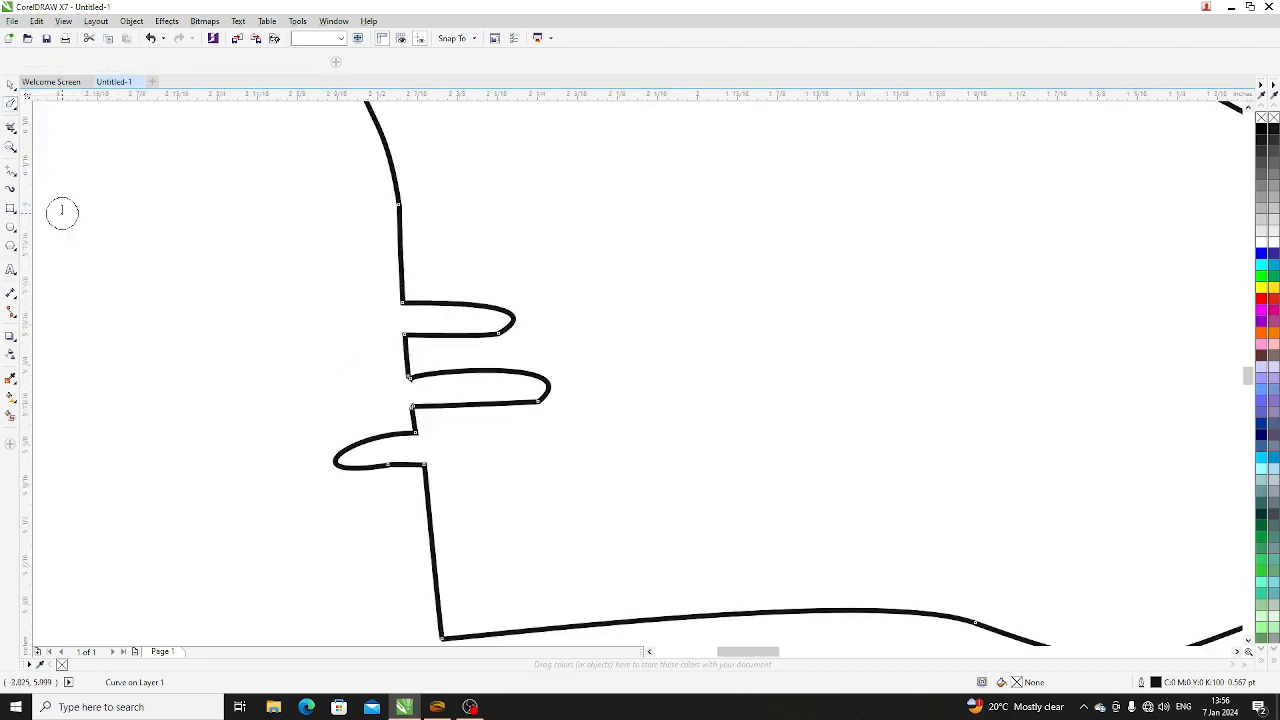
{"action": "scroll", "coordinate": [234, 385], "scroll_direction": "down", "scroll_amount": 2}
{"action": "scroll", "coordinate": [576, 482], "scroll_direction": "down", "scroll_amount": 1}
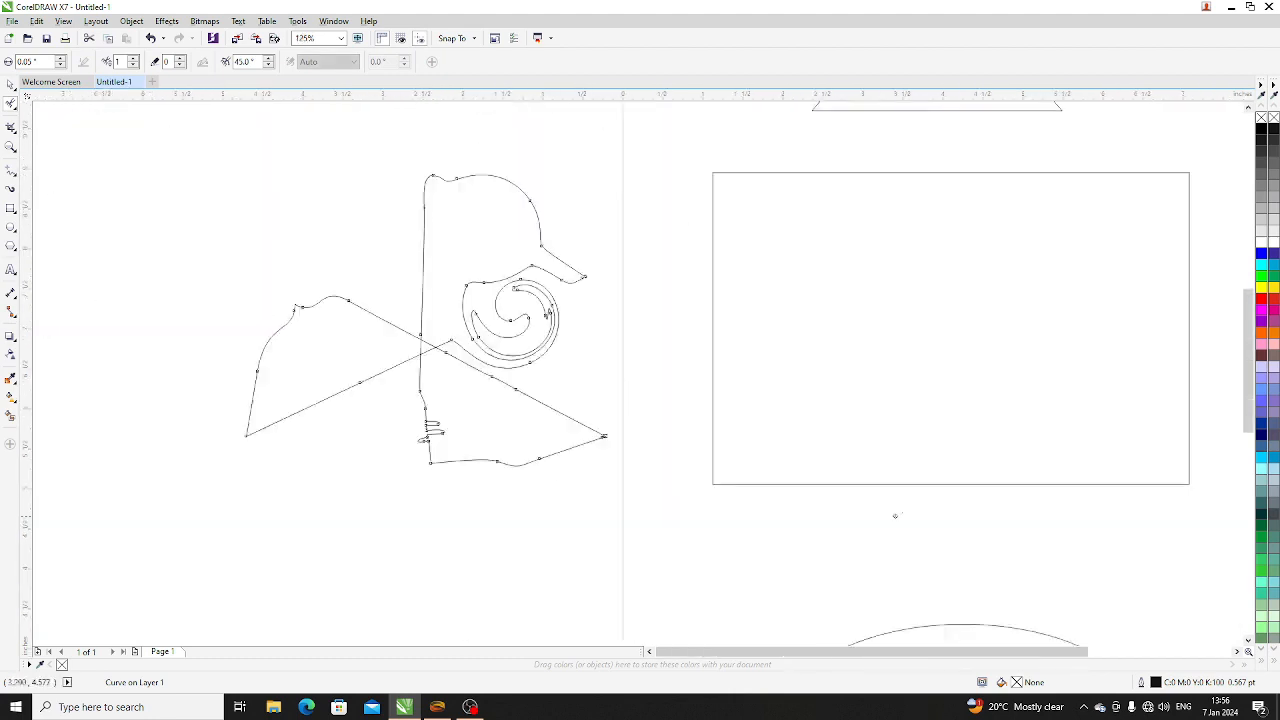
{"action": "scroll", "coordinate": [955, 512], "scroll_direction": "up", "scroll_amount": 1}
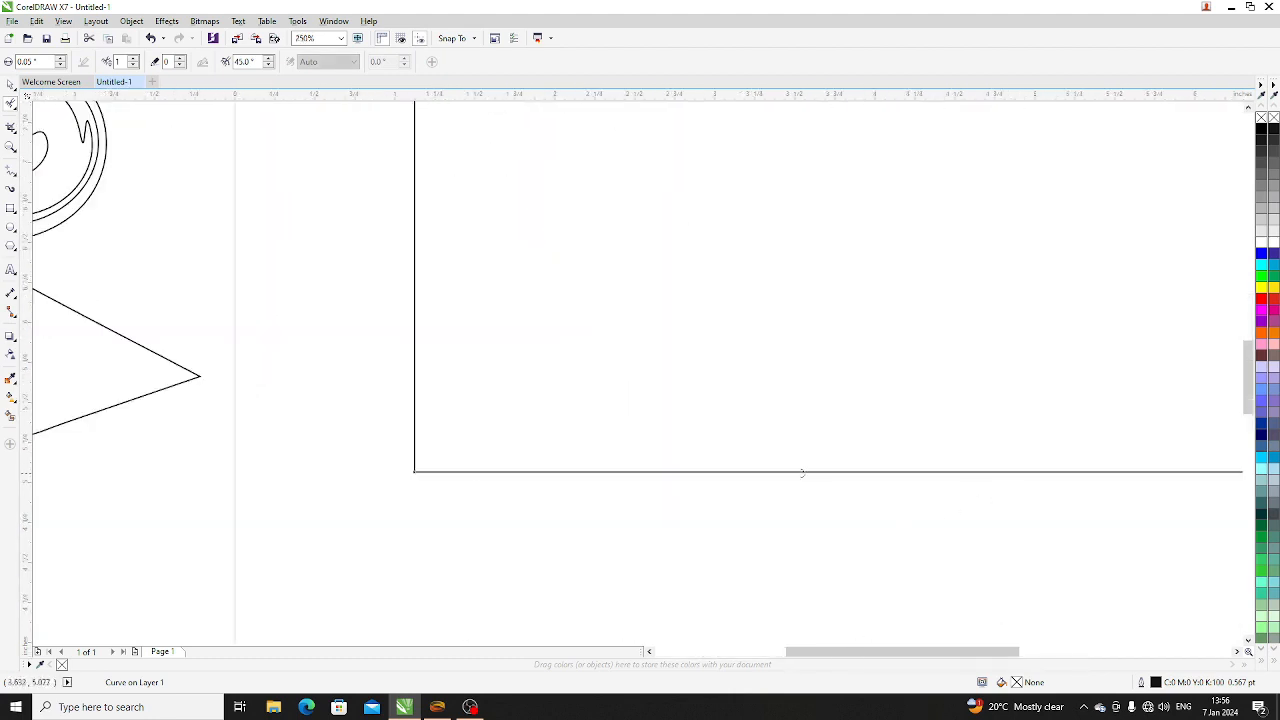
{"action": "left_click_drag", "start_coordinate": [645, 472], "coordinate": [715, 457]}
{"action": "scroll", "coordinate": [677, 480], "scroll_direction": "up", "scroll_amount": 3}
{"action": "left_click_drag", "start_coordinate": [574, 423], "coordinate": [1106, 422]}
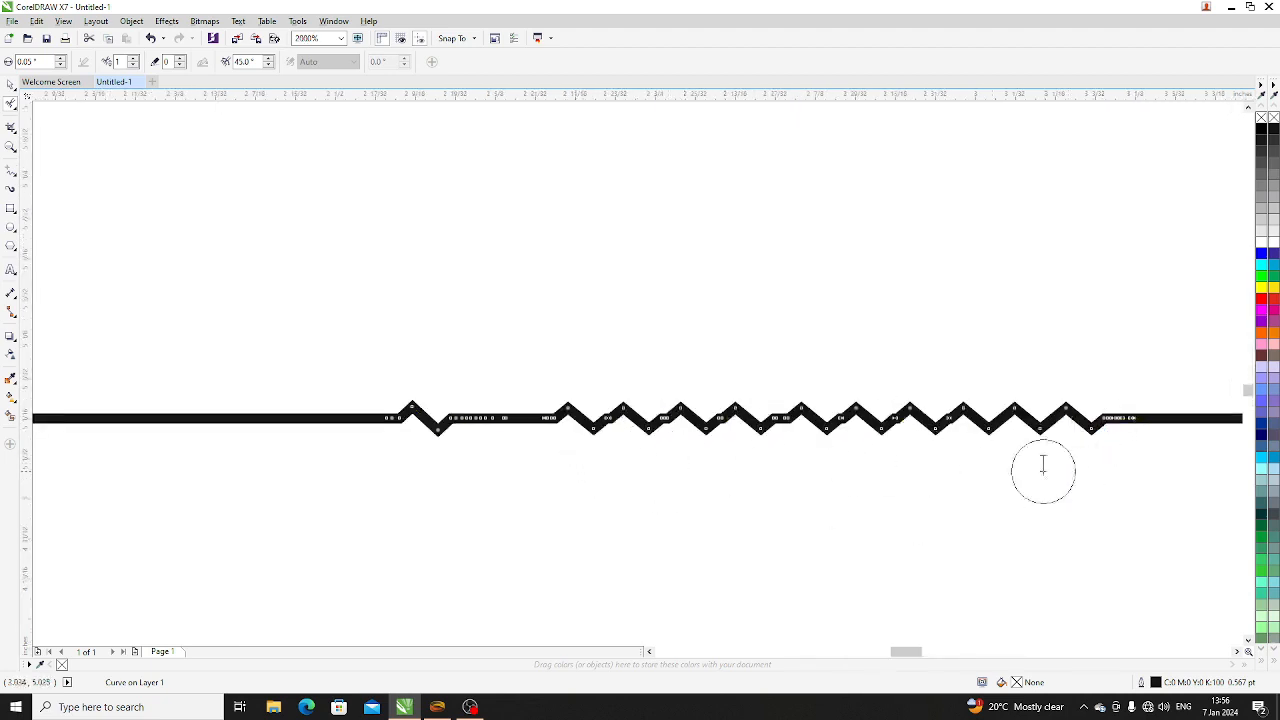
- Set the Roughen tilt to 54° and roughen another stretch of the rectangle's bottom edge, near its middle
{"action": "scroll", "coordinate": [531, 437], "scroll_direction": "down", "scroll_amount": 1}
{"action": "scroll", "coordinate": [533, 439], "scroll_direction": "down", "scroll_amount": 1}
{"action": "scroll", "coordinate": [606, 449], "scroll_direction": "up", "scroll_amount": 2}
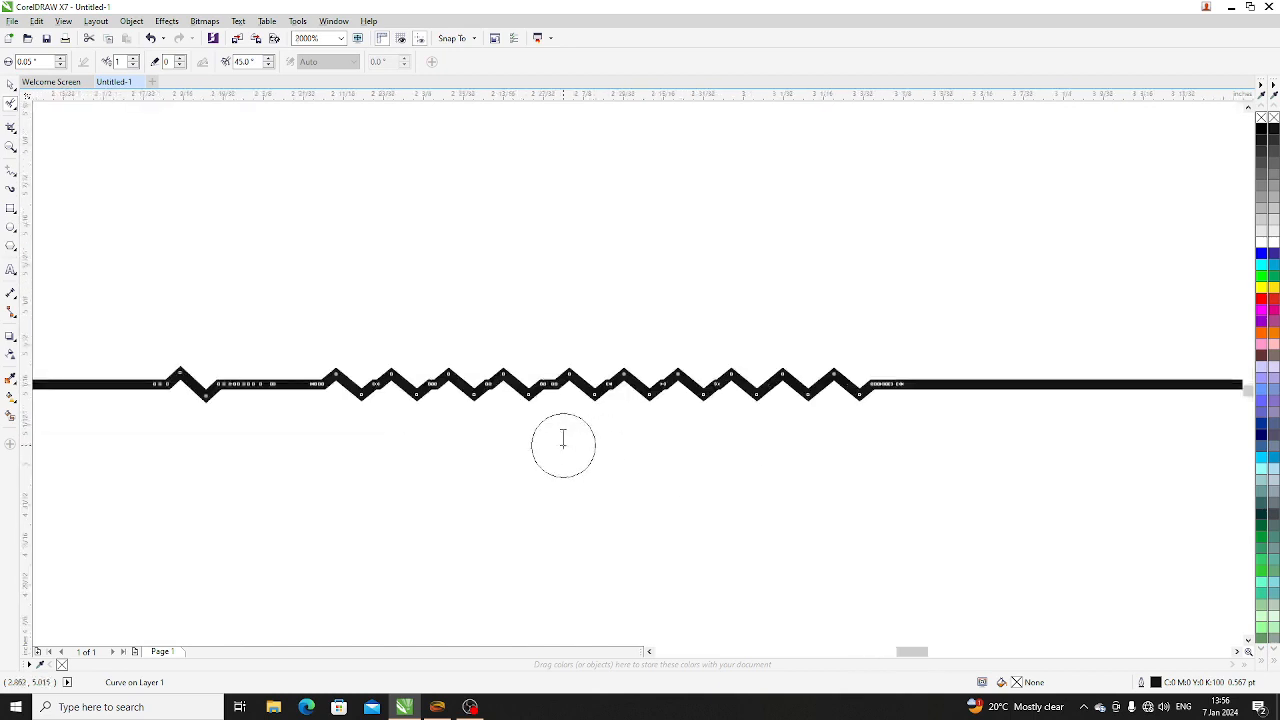
{"action": "scroll", "coordinate": [257, 420], "scroll_direction": "down", "scroll_amount": 2}
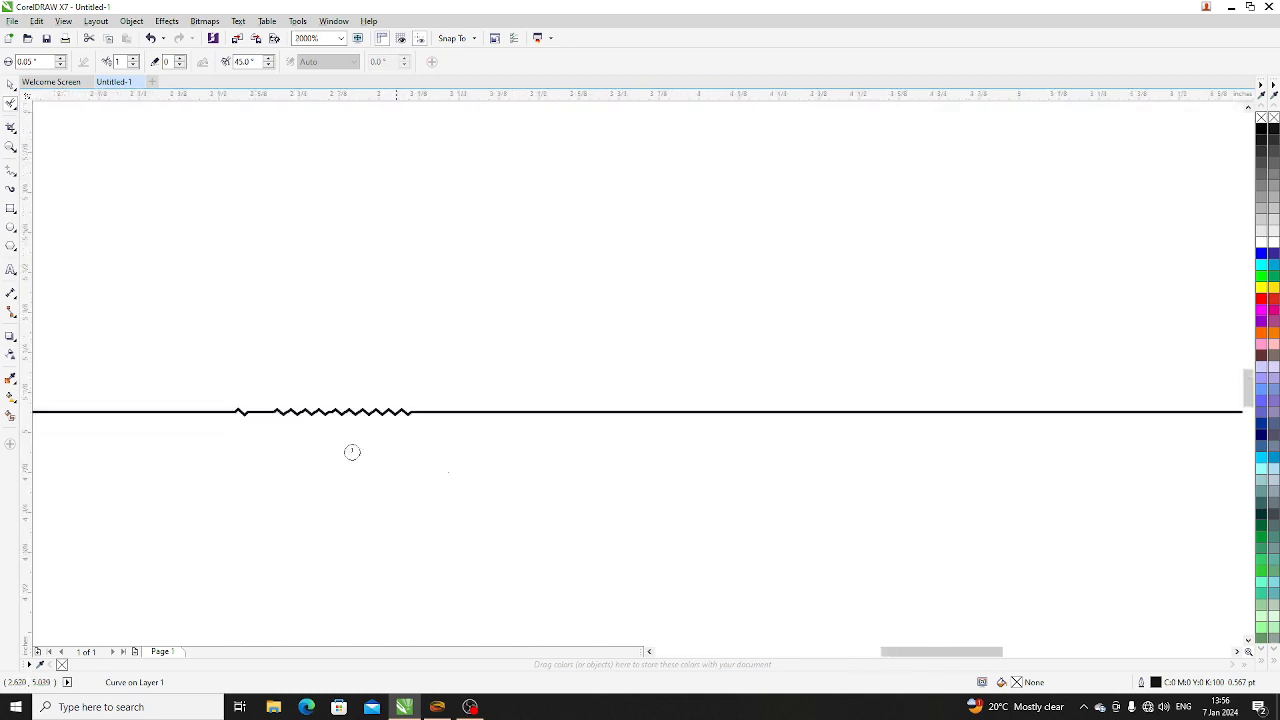
{"action": "scroll", "coordinate": [730, 429], "scroll_direction": "up", "scroll_amount": 1}
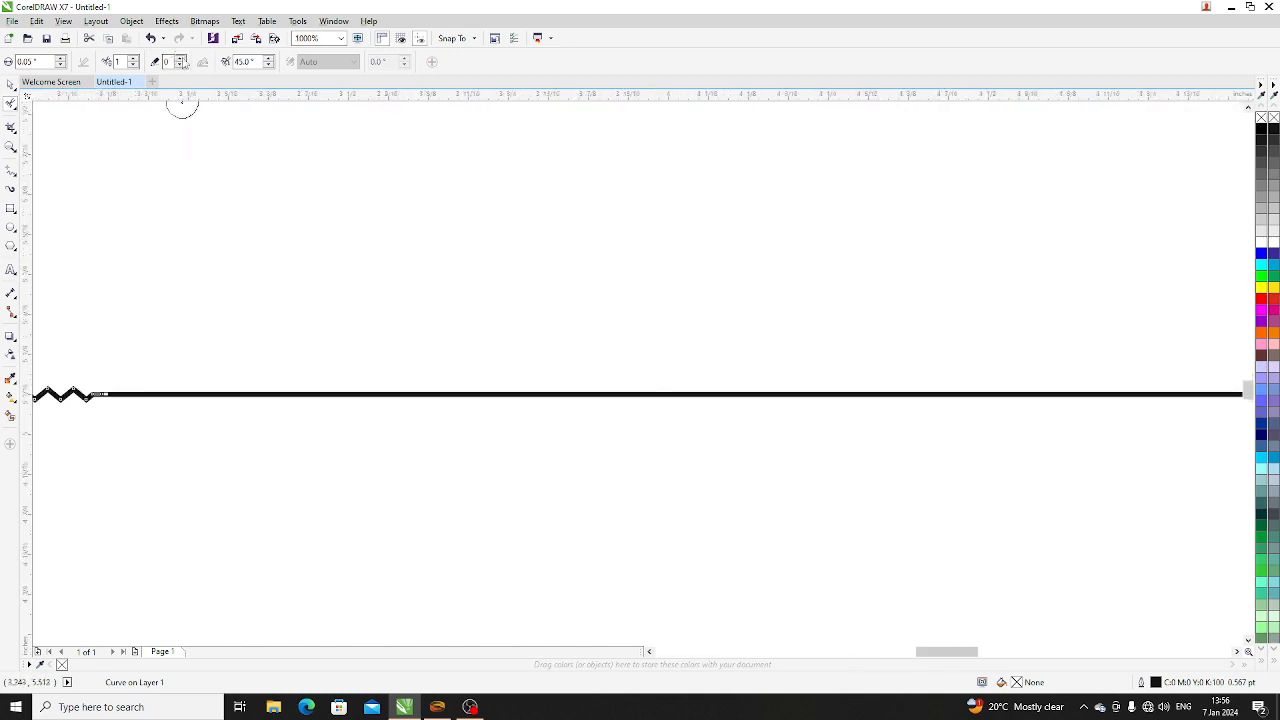
{"action": "left_click", "coordinate": [269, 60]}
{"action": "left_click_drag", "start_coordinate": [508, 397], "coordinate": [797, 395]}
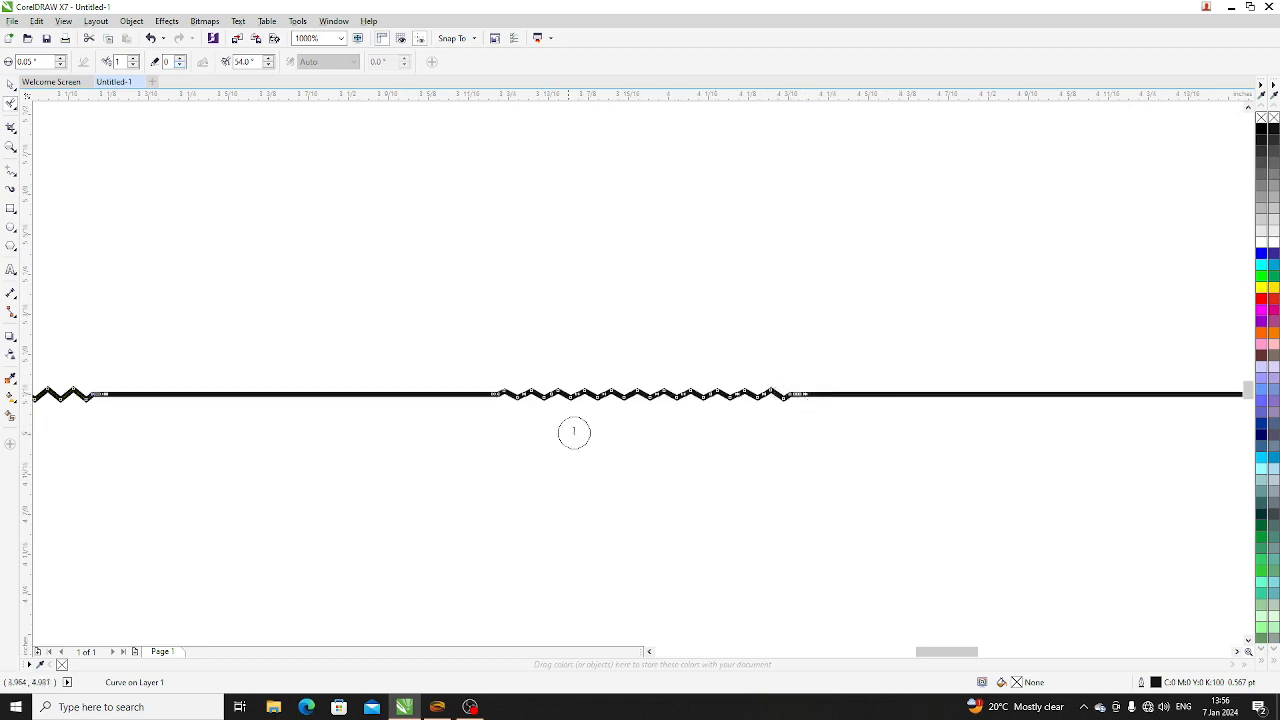
- Exaggerate the middle zigzag with the Shape tool by pulling two of its peak nodes up and two of its valley nodes down
{"action": "scroll", "coordinate": [490, 412], "scroll_direction": "down", "scroll_amount": 2}
{"action": "scroll", "coordinate": [666, 477], "scroll_direction": "down", "scroll_amount": 2}
{"action": "scroll", "coordinate": [666, 477], "scroll_direction": "up", "scroll_amount": 4}
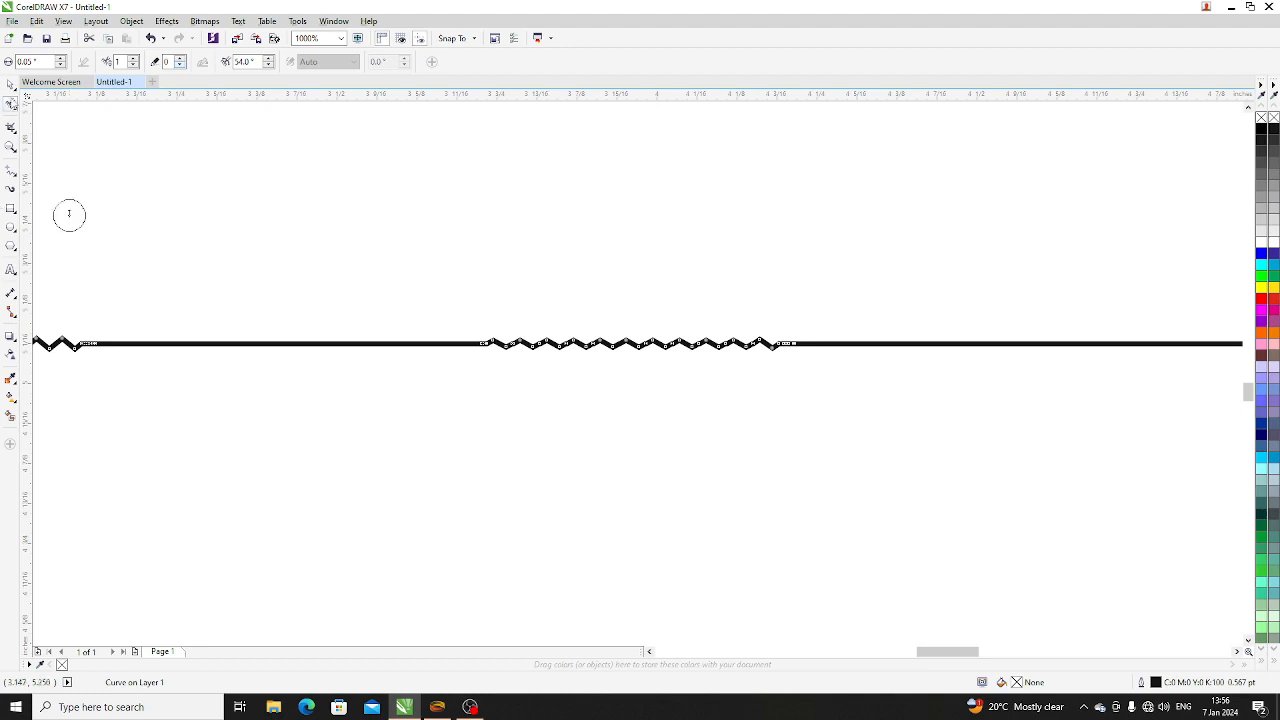
{"action": "left_click", "coordinate": [11, 103]}
{"action": "left_click", "coordinate": [48, 104]}
{"action": "scroll", "coordinate": [557, 363], "scroll_direction": "up", "scroll_amount": 2}
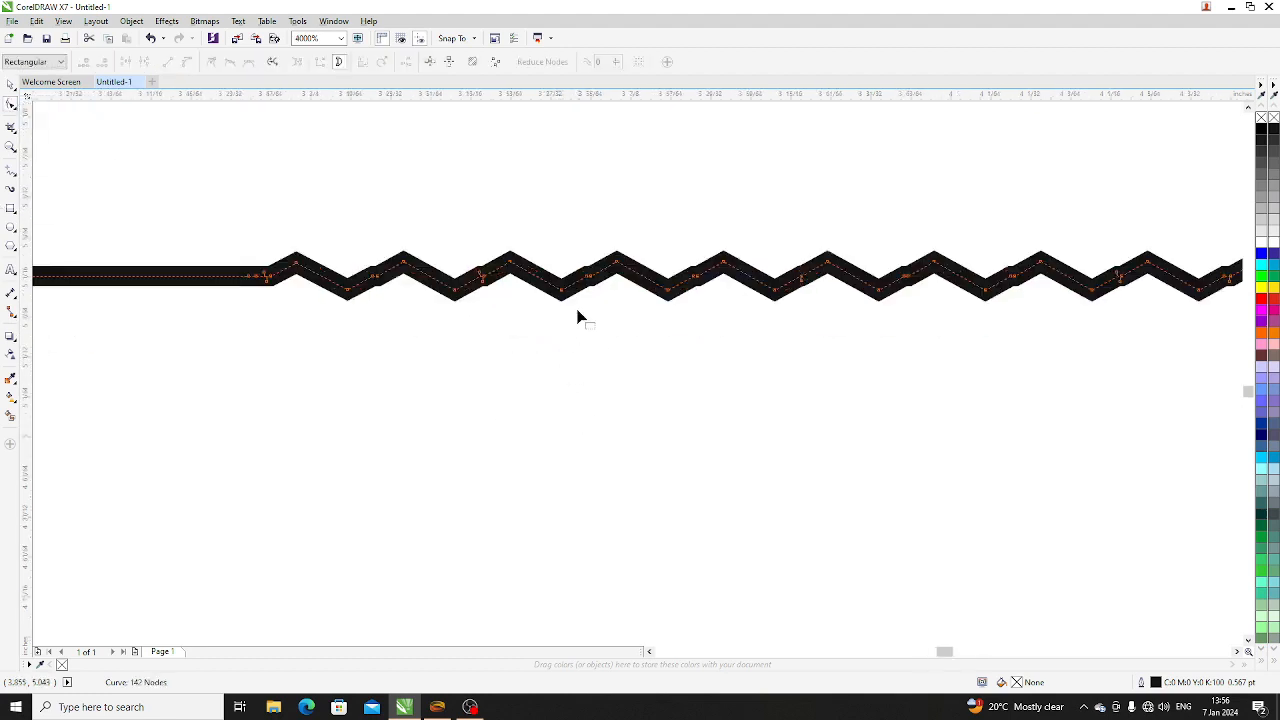
{"action": "left_click_drag", "start_coordinate": [561, 293], "coordinate": [585, 425]}
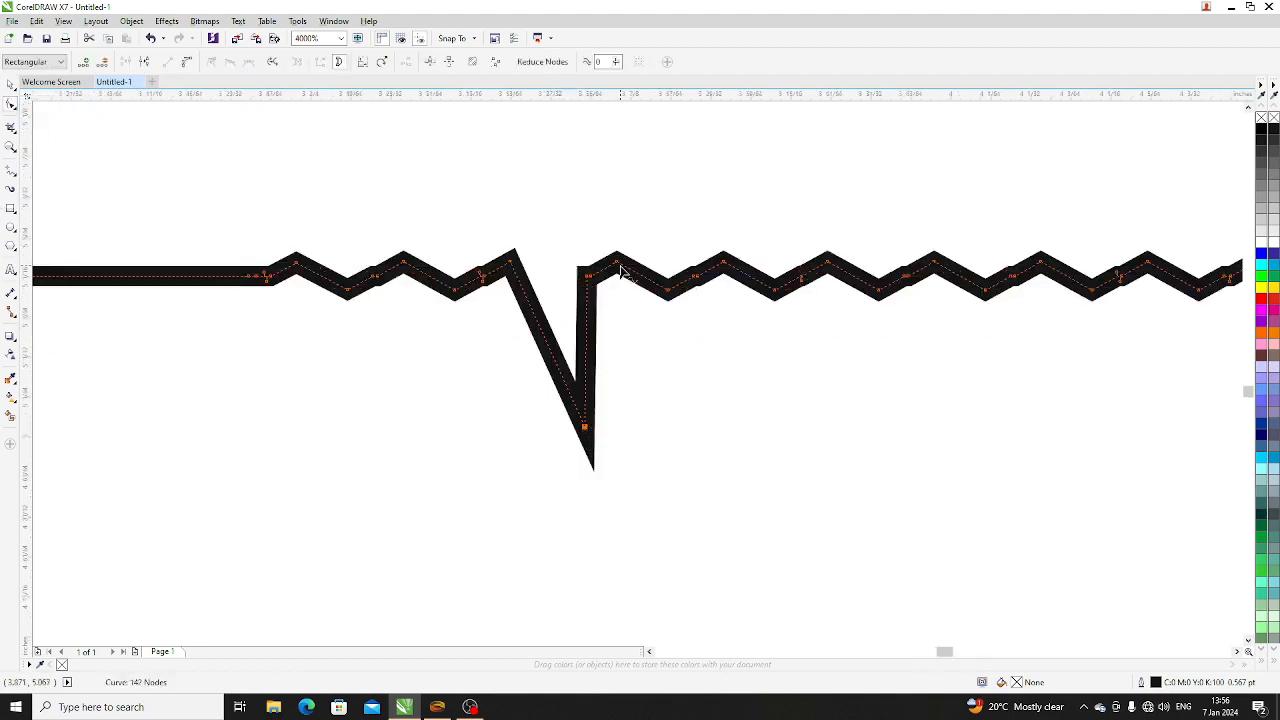
{"action": "left_click_drag", "start_coordinate": [617, 262], "coordinate": [614, 106]}
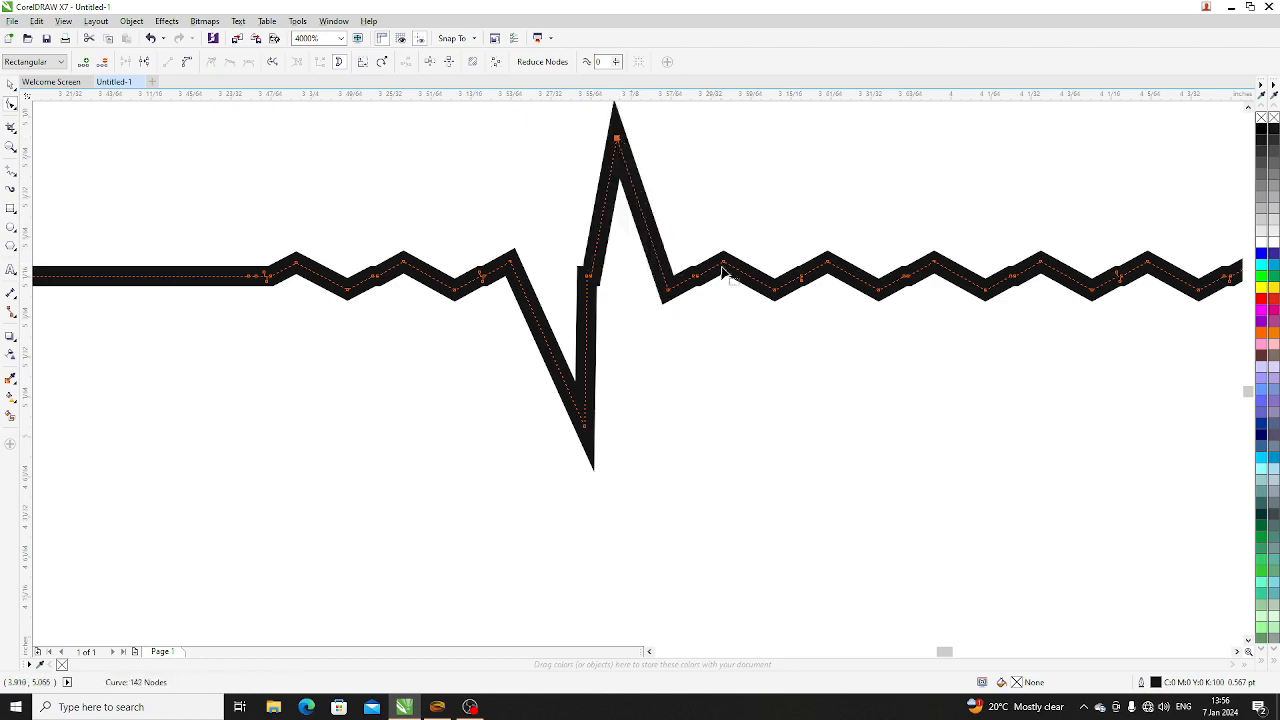
{"action": "left_click_drag", "start_coordinate": [725, 262], "coordinate": [739, 131]}
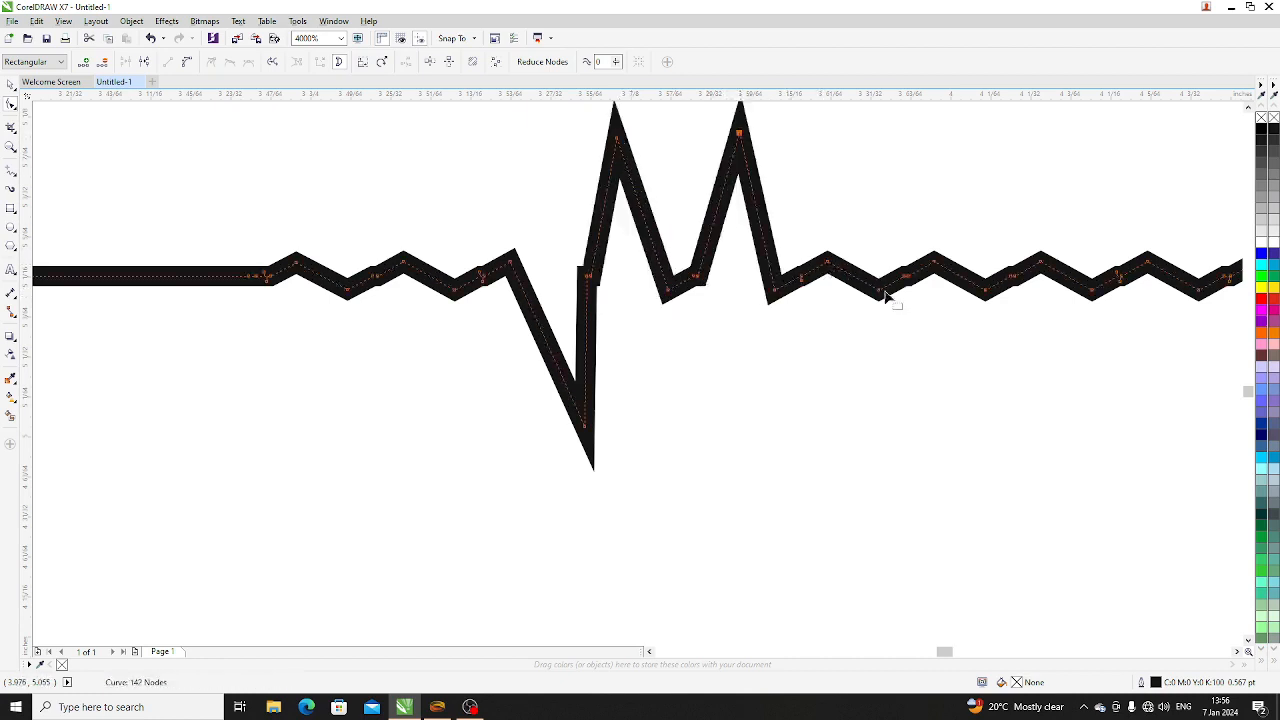
{"action": "left_click_drag", "start_coordinate": [883, 292], "coordinate": [909, 425]}
- Select every object on and beside the page with the Pick tool and clear the selection
{"action": "scroll", "coordinate": [717, 478], "scroll_direction": "down", "scroll_amount": 6}
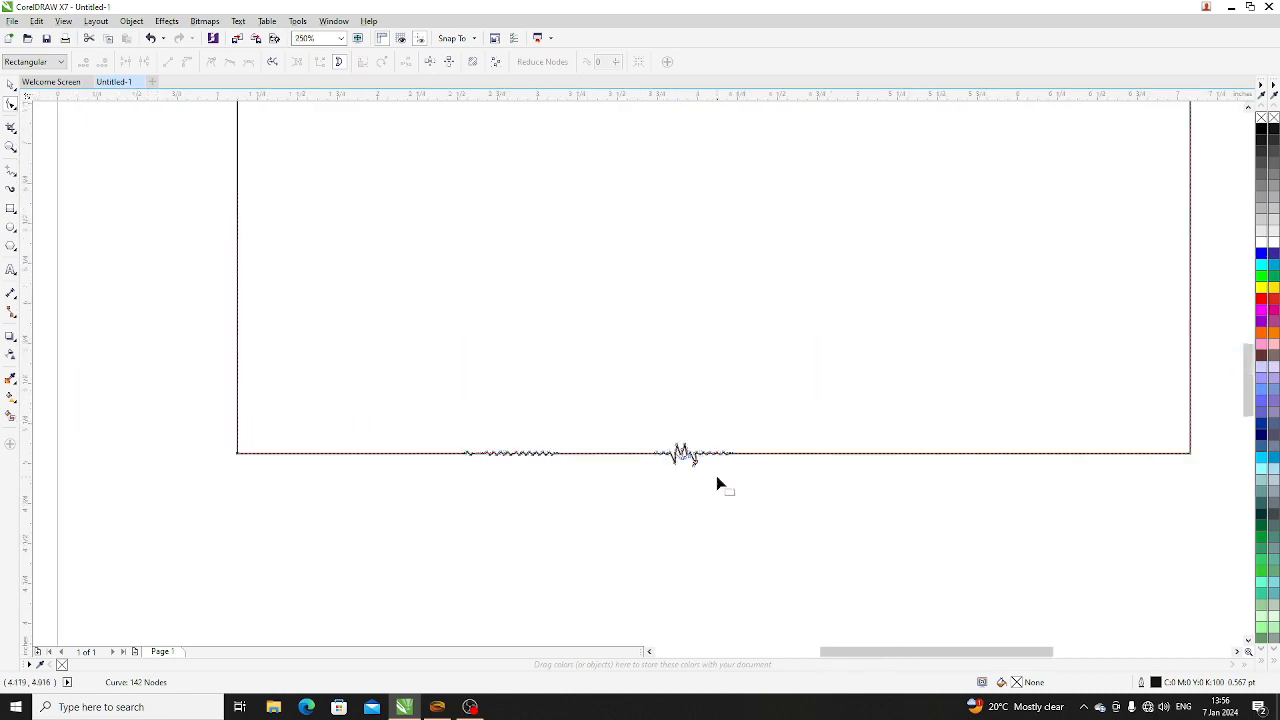
{"action": "scroll", "coordinate": [680, 498], "scroll_direction": "down", "scroll_amount": 3}
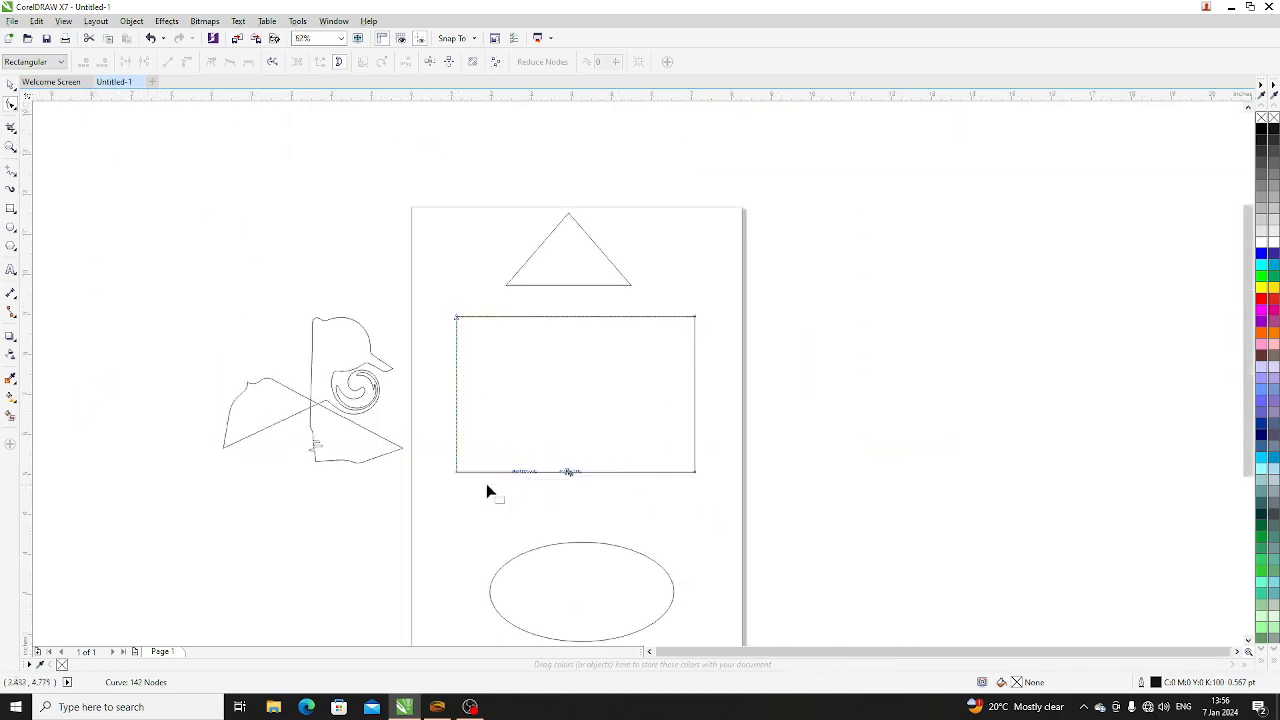
{"action": "left_click", "coordinate": [10, 87]}
{"action": "left_click", "coordinate": [173, 350]}
{"action": "left_click_drag", "start_coordinate": [155, 223], "coordinate": [780, 611]}
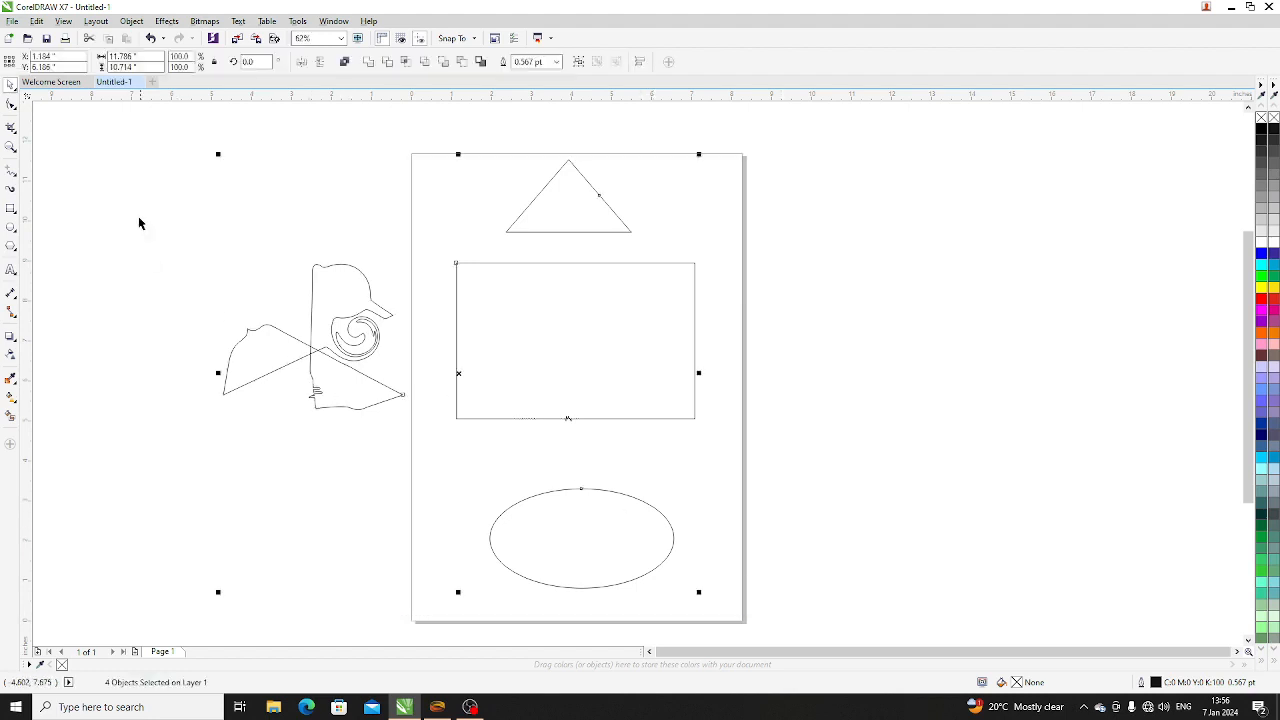
{"action": "left_click", "coordinate": [56, 186]}
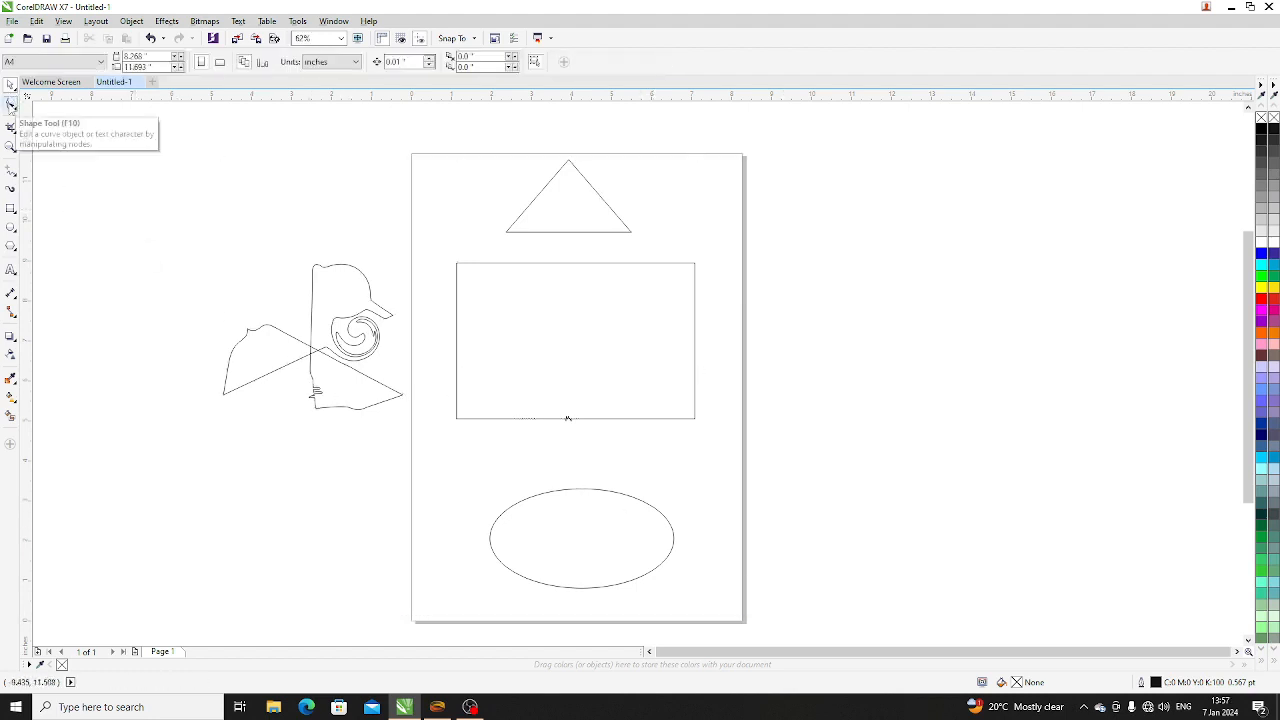
{"action": "left_click", "coordinate": [11, 104]}
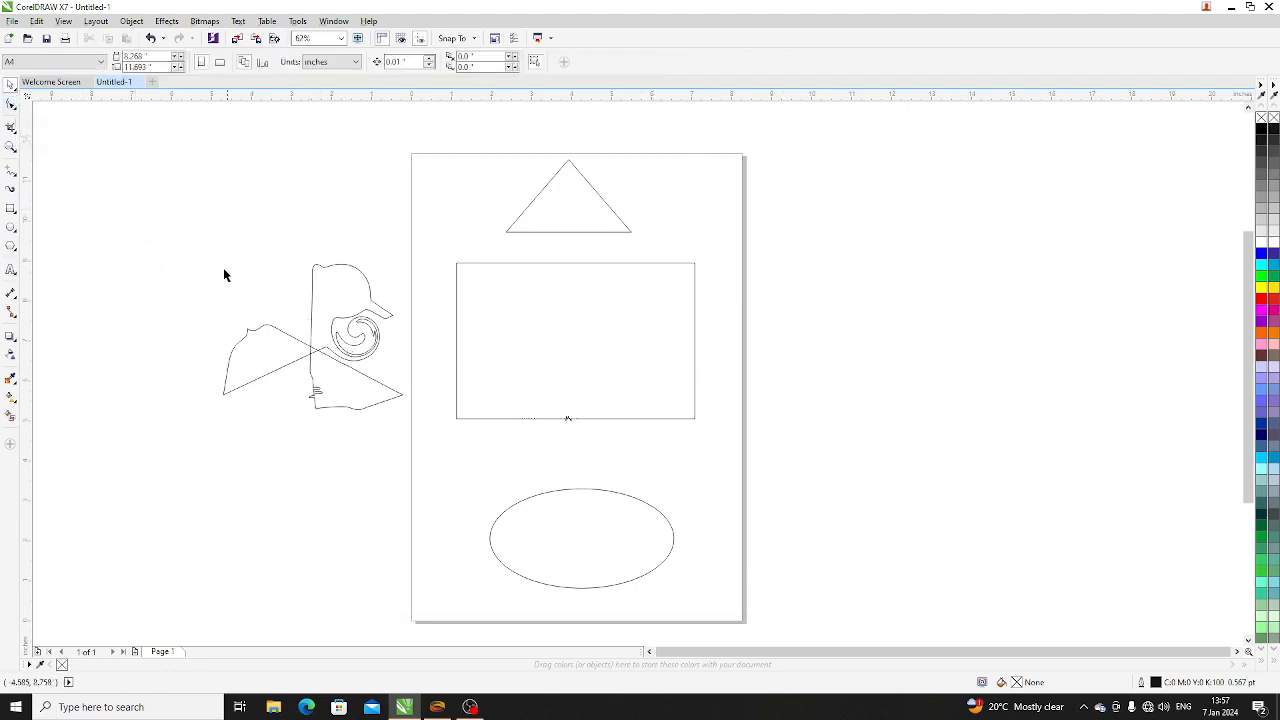
- Delete the distorted three-bladed shape beside the page and the ellipse at the bottom of the page
{"action": "left_click_drag", "start_coordinate": [132, 194], "coordinate": [442, 531]}
{"action": "key", "text": "Delete"}
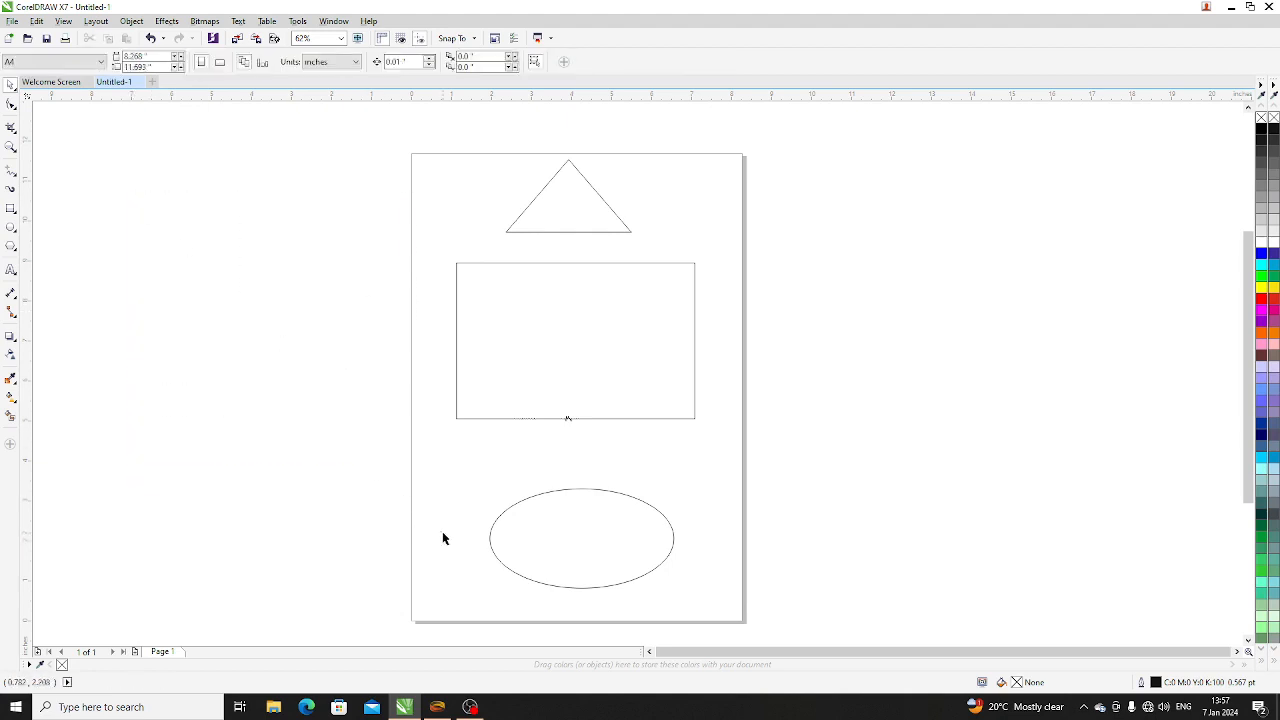
{"action": "left_click", "coordinate": [589, 531]}
{"action": "key", "text": "Delete"}
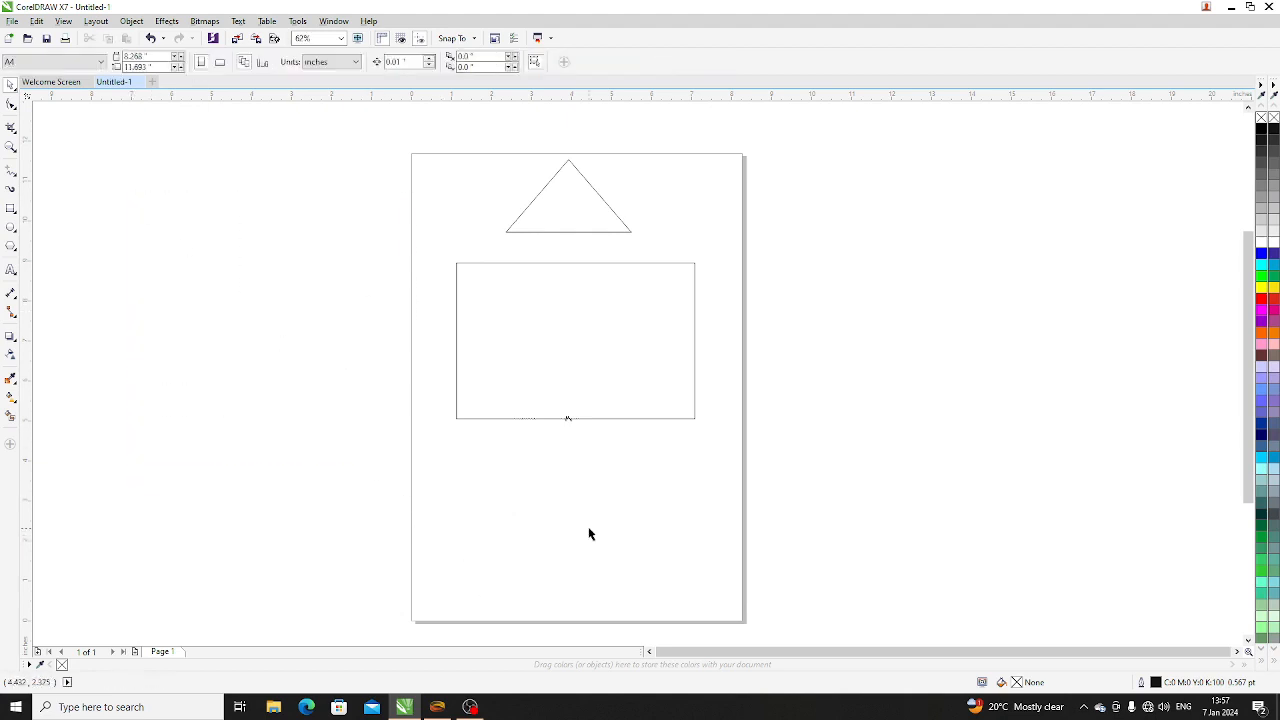
- Select everything on the page and delete the triangle and the roughened rectangle
{"action": "left_click", "coordinate": [586, 419]}
{"action": "left_click_drag", "start_coordinate": [266, 509], "coordinate": [846, 137]}
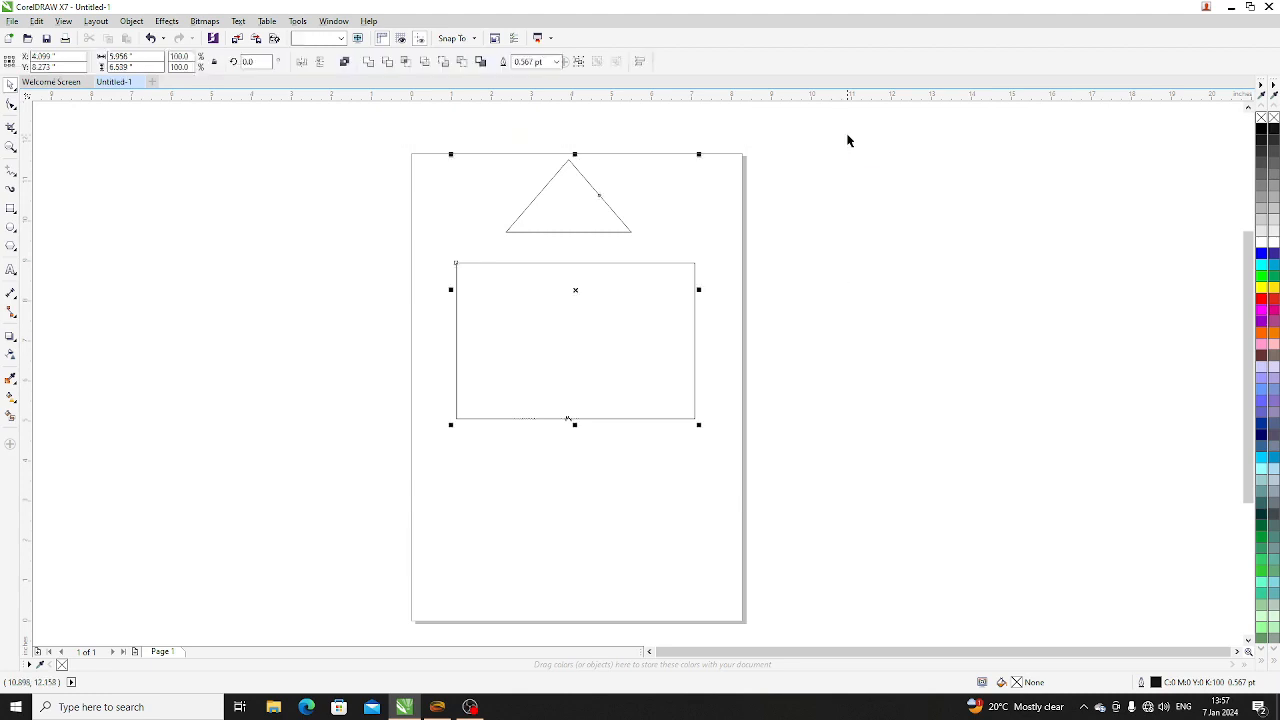
{"action": "left_click", "coordinate": [366, 291]}
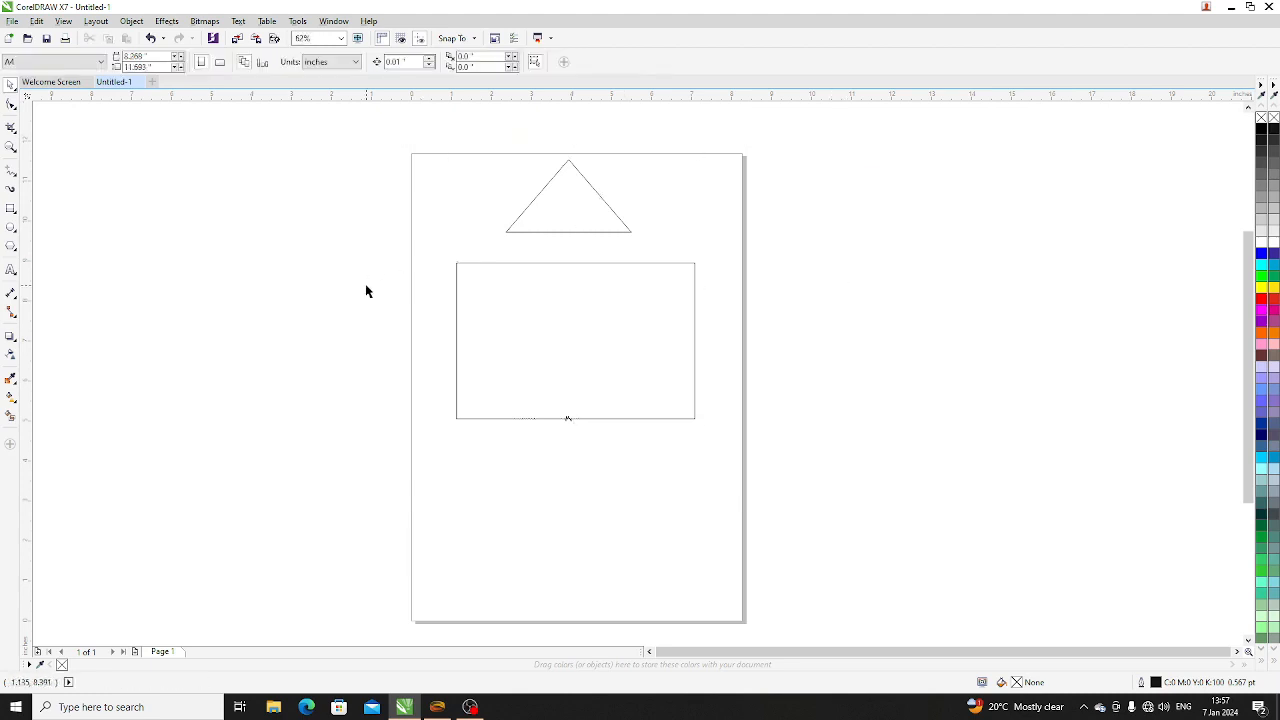
{"action": "key", "text": "ctrl+a"}
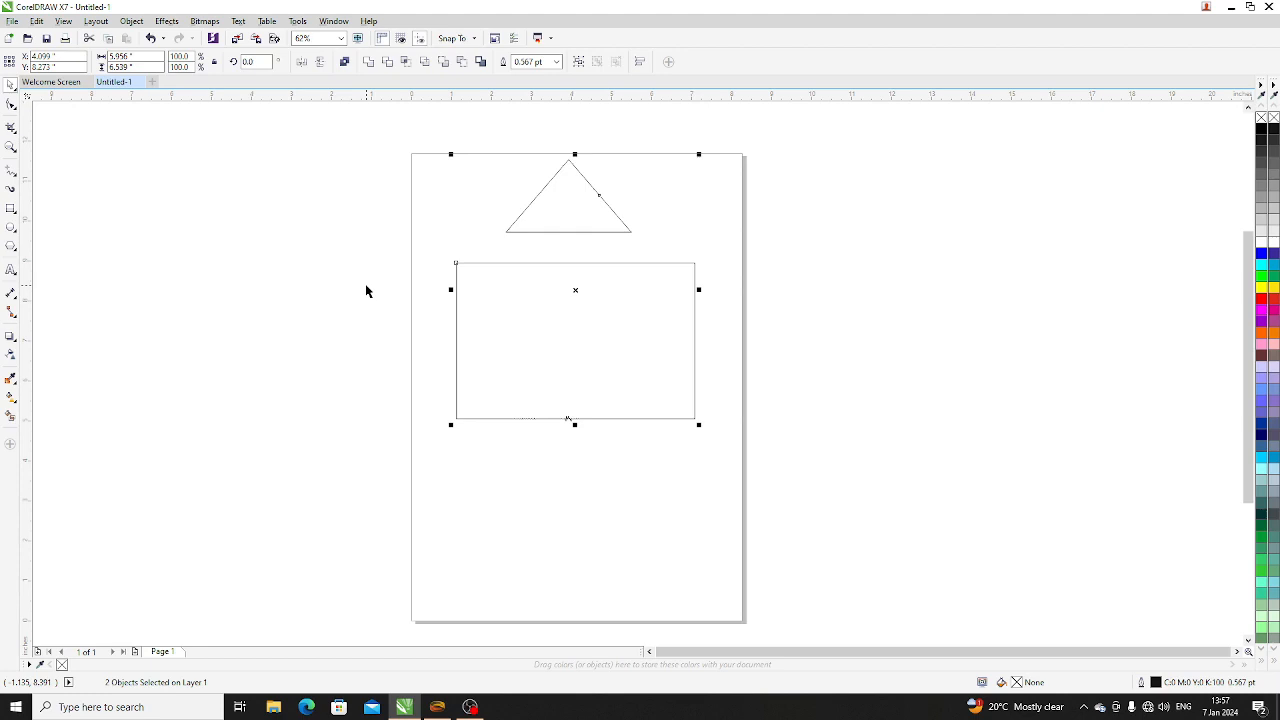
{"action": "key", "text": "Delete"}
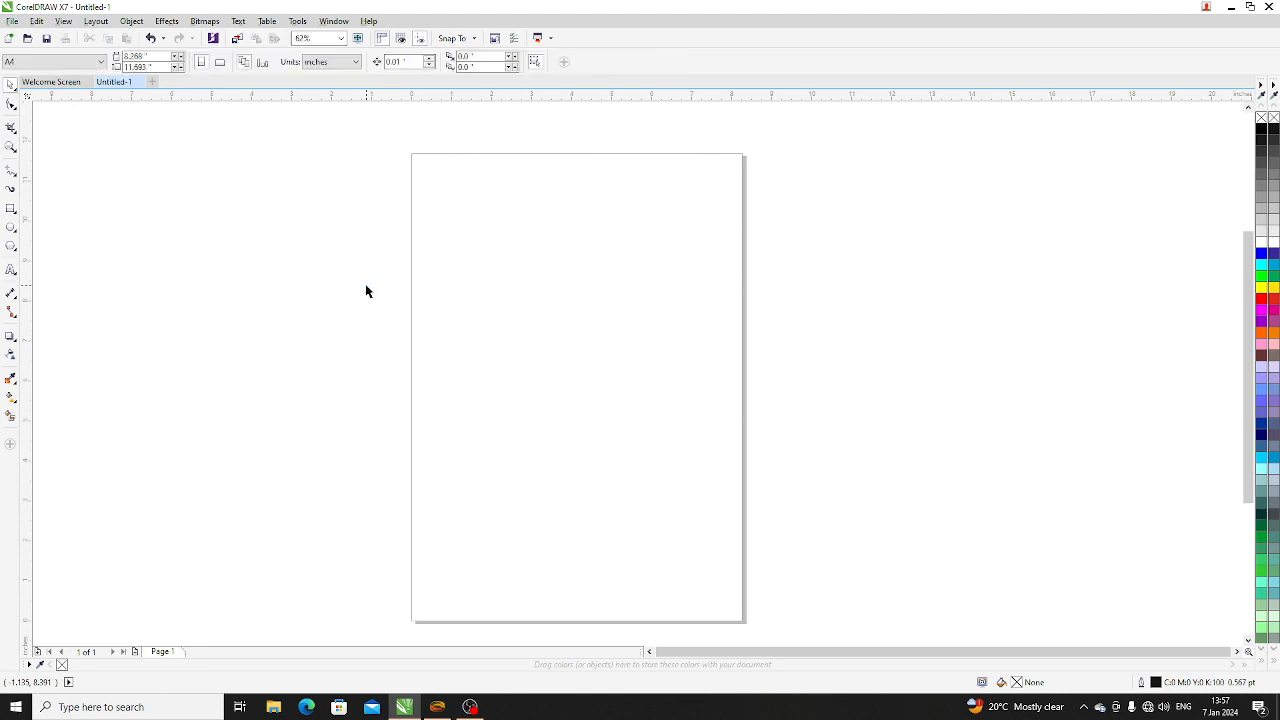
- Draw a rectangle about 4 by 2.3 inches on the upper page and move it up to roughly the page's horizontal centre
{"action": "left_click", "coordinate": [11, 209]}
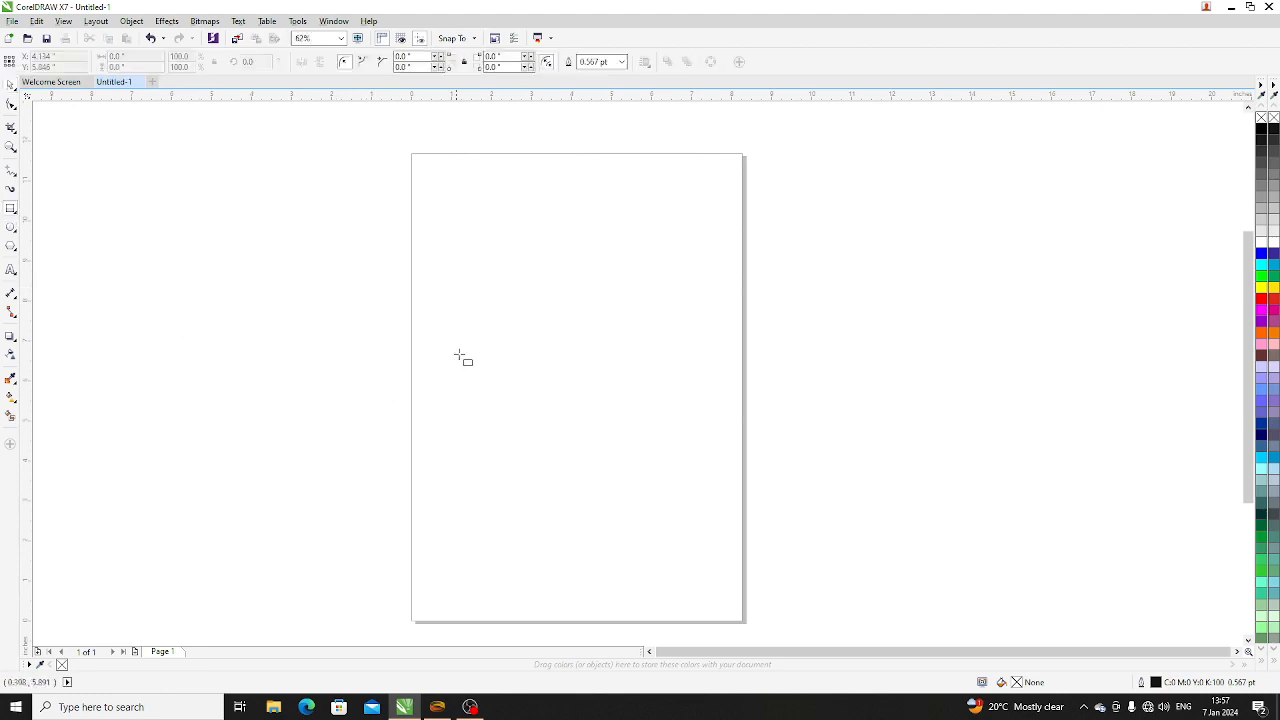
{"action": "left_click_drag", "start_coordinate": [433, 193], "coordinate": [598, 322]}
{"action": "left_click", "coordinate": [11, 86]}
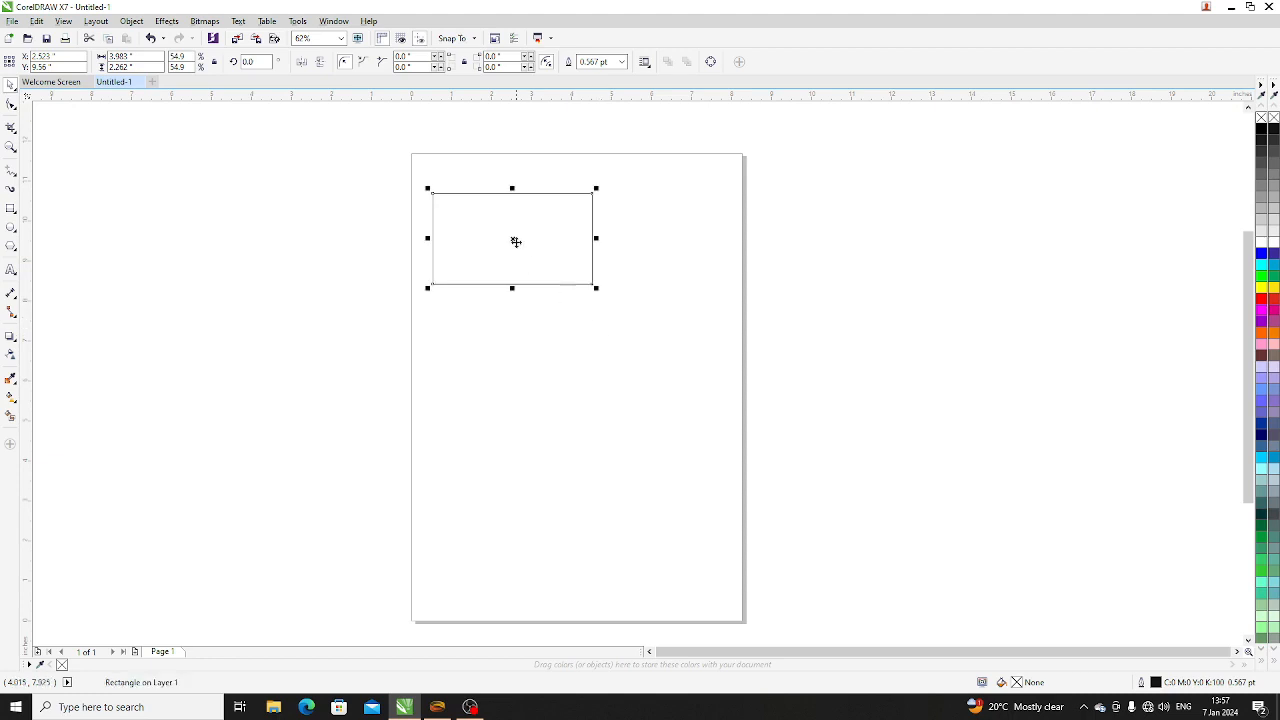
{"action": "left_click_drag", "start_coordinate": [514, 240], "coordinate": [569, 219]}
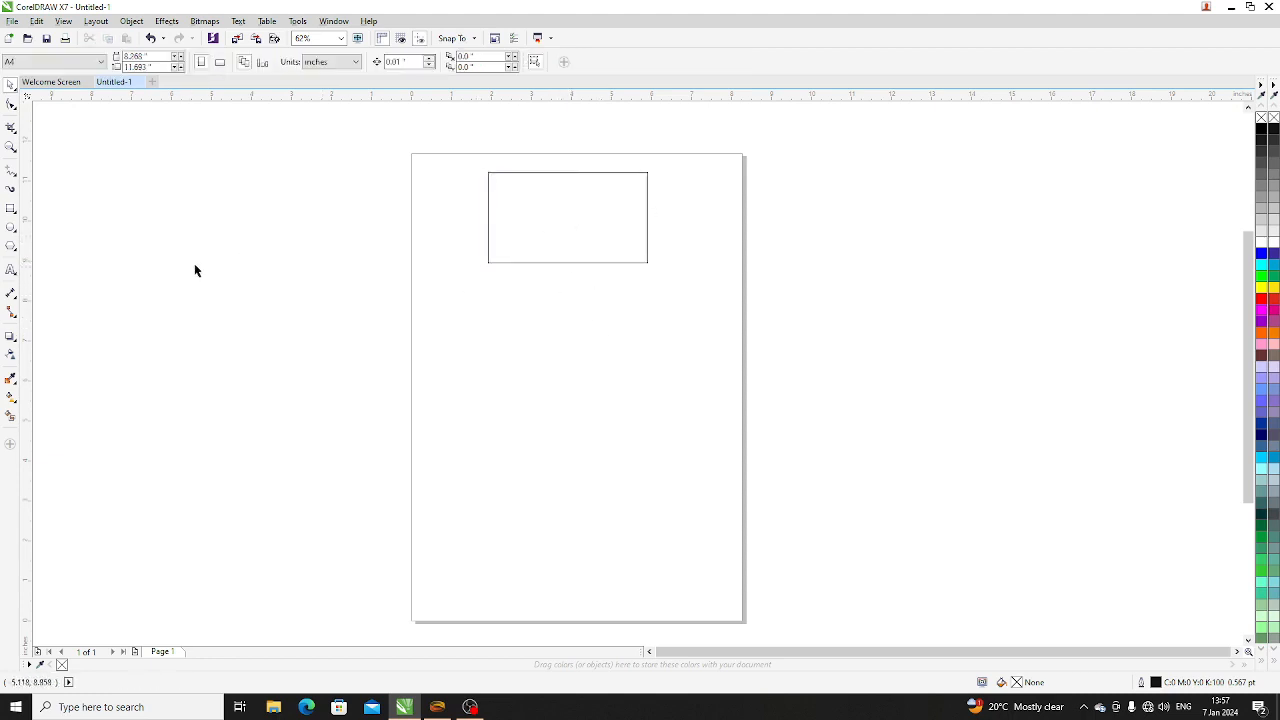
{"action": "left_click", "coordinate": [586, 229]}
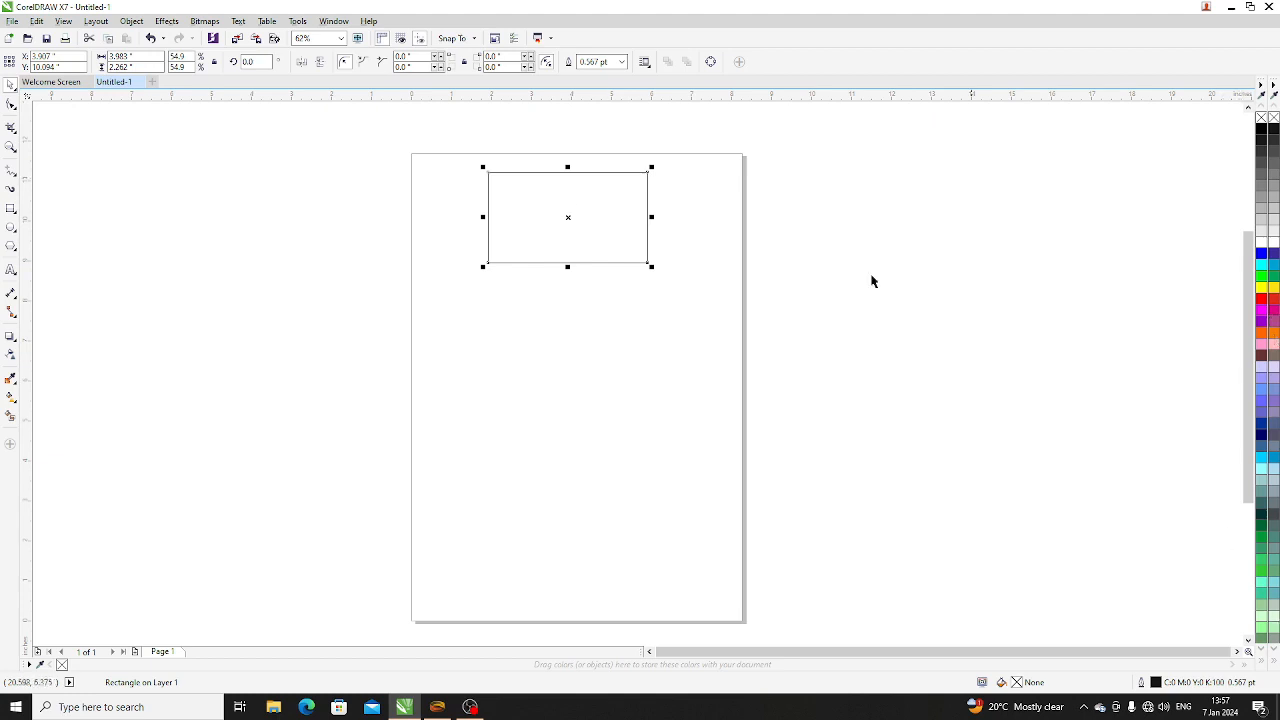
{"action": "left_click", "coordinate": [351, 208]}
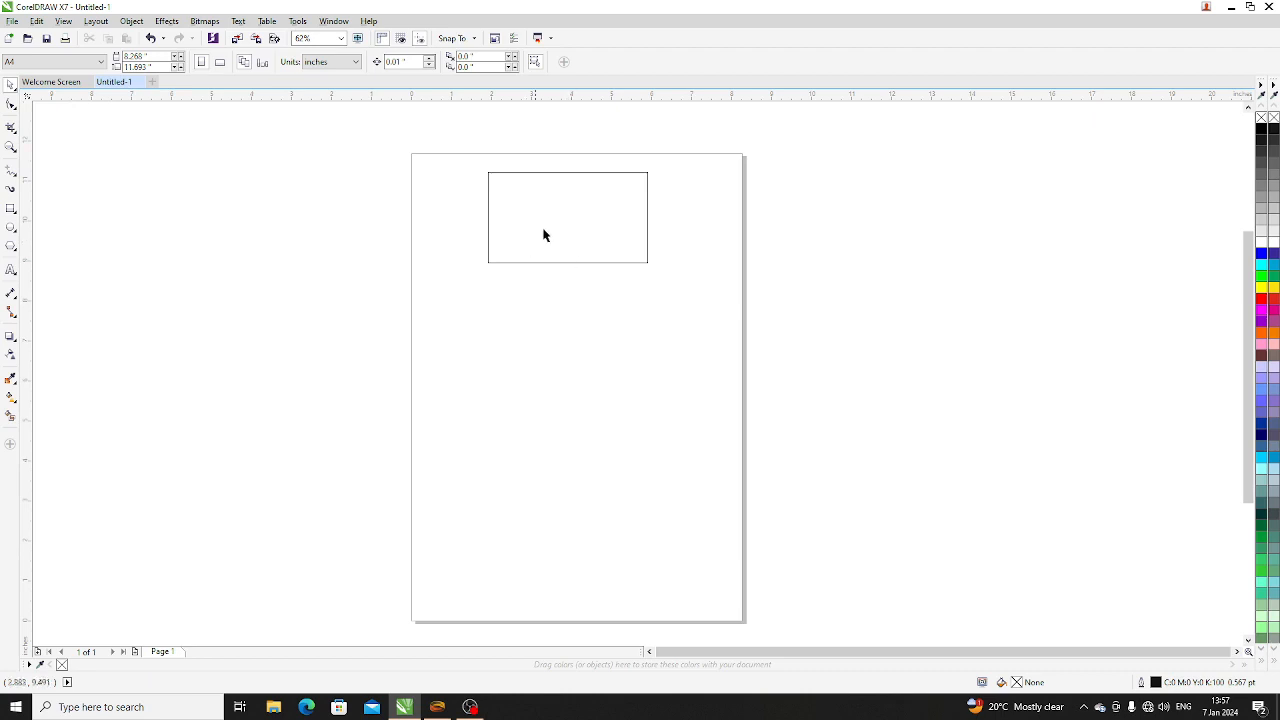
- Reshape the rectangle into a wide, flat bar about 6.2 by 0.68 inches and place it near the top of the page
{"action": "left_click", "coordinate": [580, 249]}
{"action": "left_click_drag", "start_coordinate": [554, 229], "coordinate": [503, 210]}
{"action": "left_click_drag", "start_coordinate": [597, 262], "coordinate": [686, 197]}
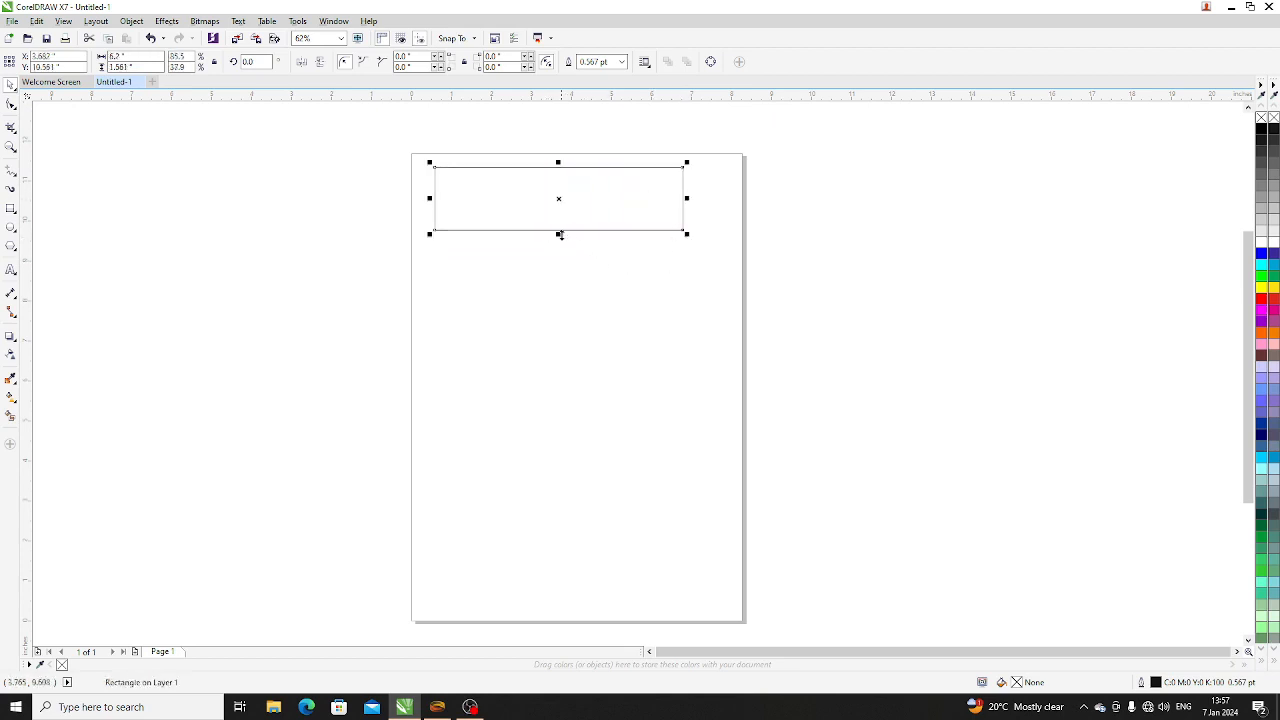
{"action": "left_click_drag", "start_coordinate": [560, 235], "coordinate": [575, 205]}
{"action": "left_click", "coordinate": [586, 271]}
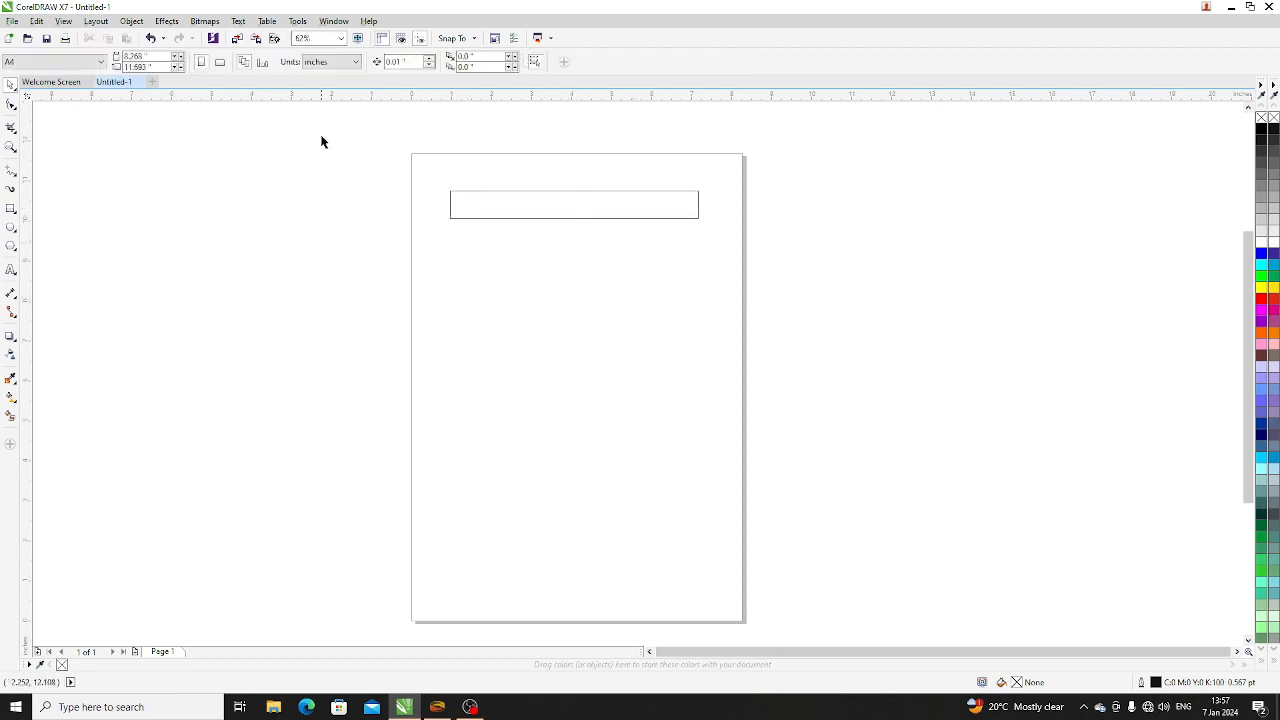
- Try red and dark blue fills on the bar and settle on orange (C:0 M:60 Y:100 K:0)
{"action": "left_click_drag", "start_coordinate": [330, 148], "coordinate": [923, 309]}
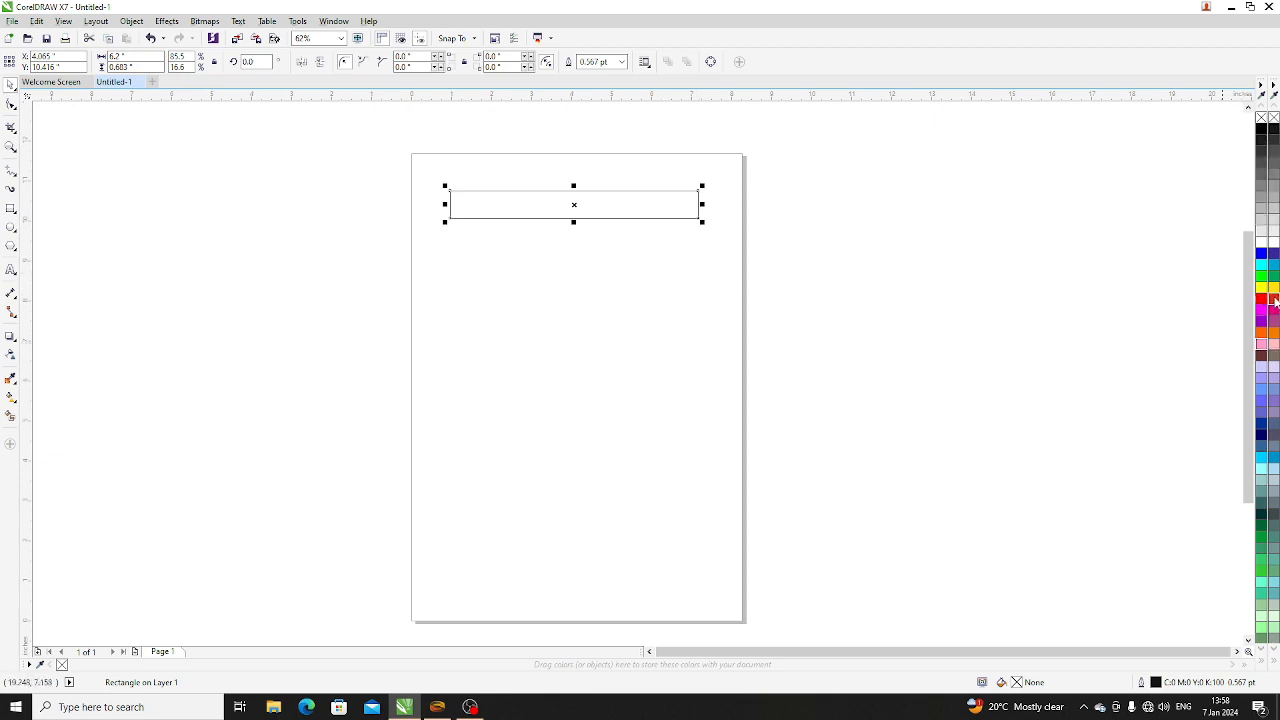
{"action": "left_click", "coordinate": [711, 294]}
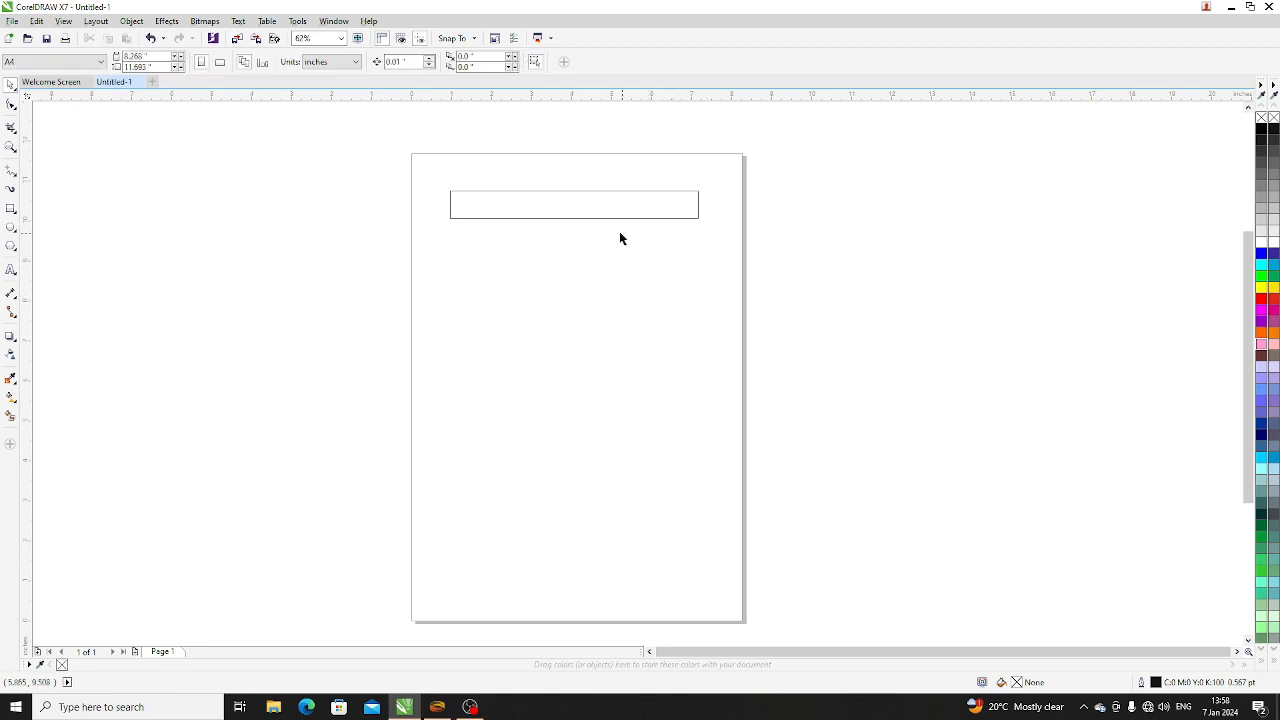
{"action": "left_click", "coordinate": [605, 204]}
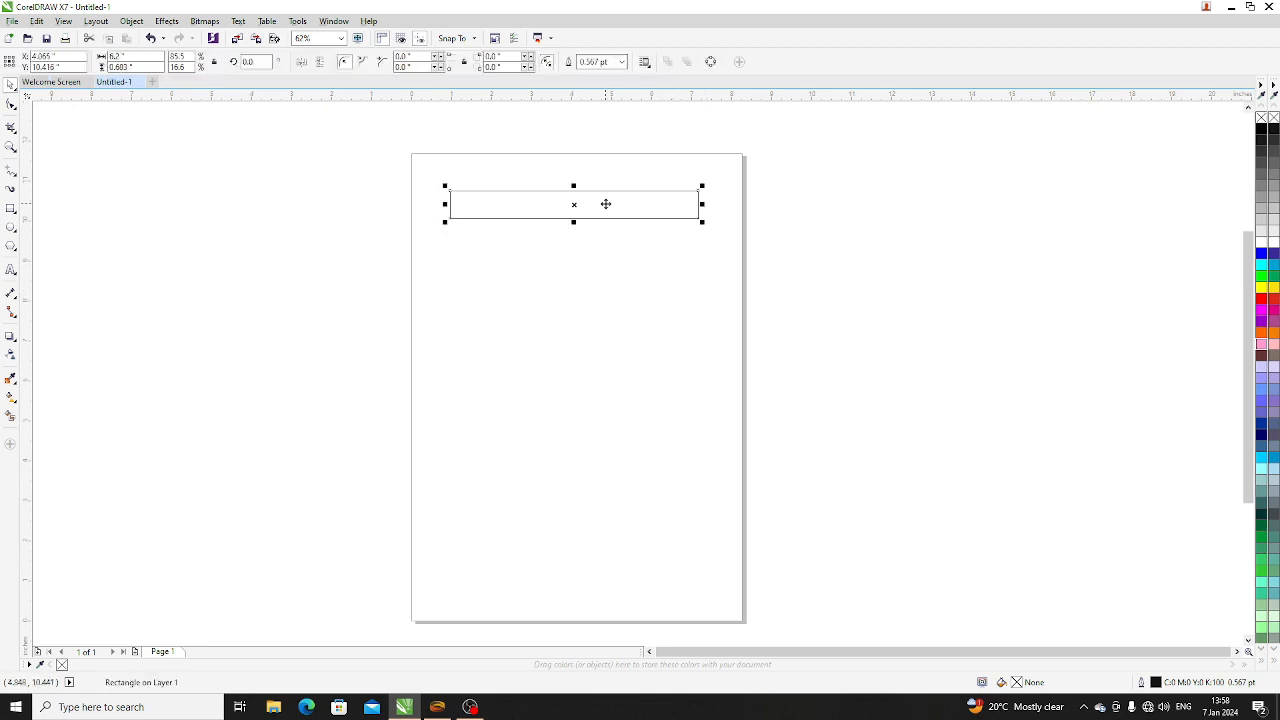
{"action": "left_click", "coordinate": [1274, 303]}
{"action": "left_click", "coordinate": [1274, 255]}
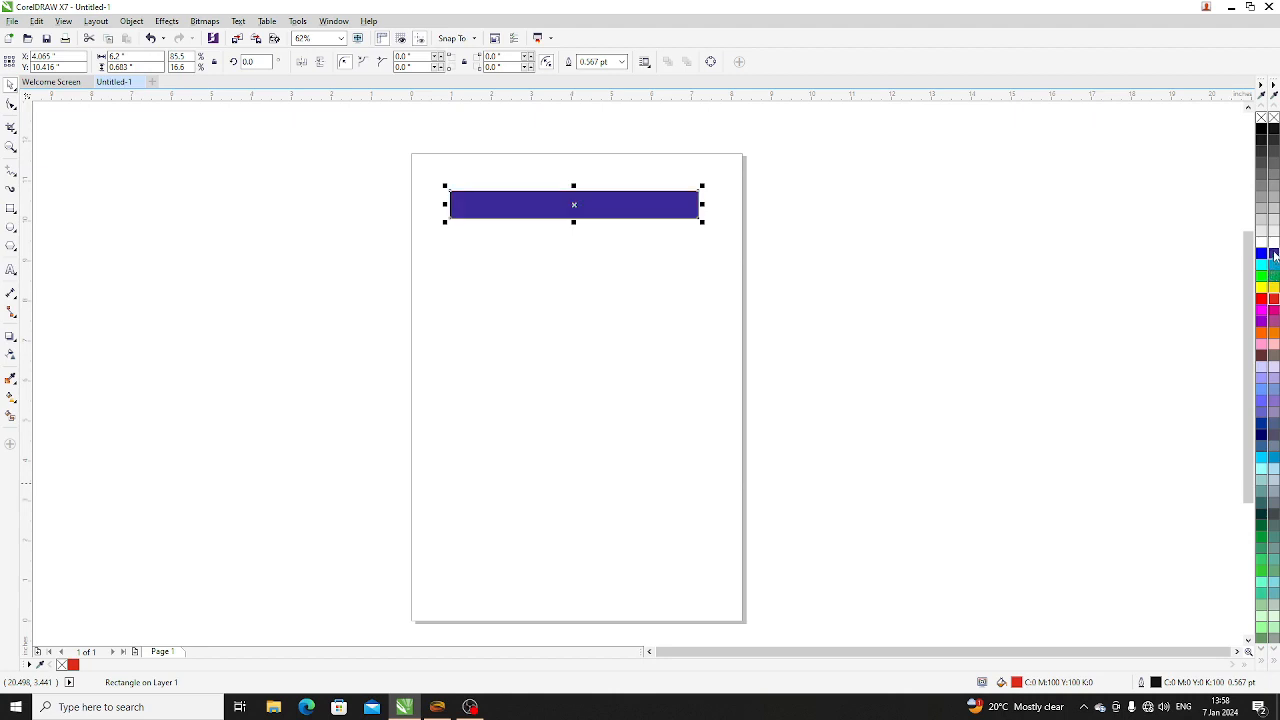
{"action": "left_click", "coordinate": [1275, 336]}
{"action": "left_click", "coordinate": [803, 305]}
{"action": "left_click", "coordinate": [668, 212]}
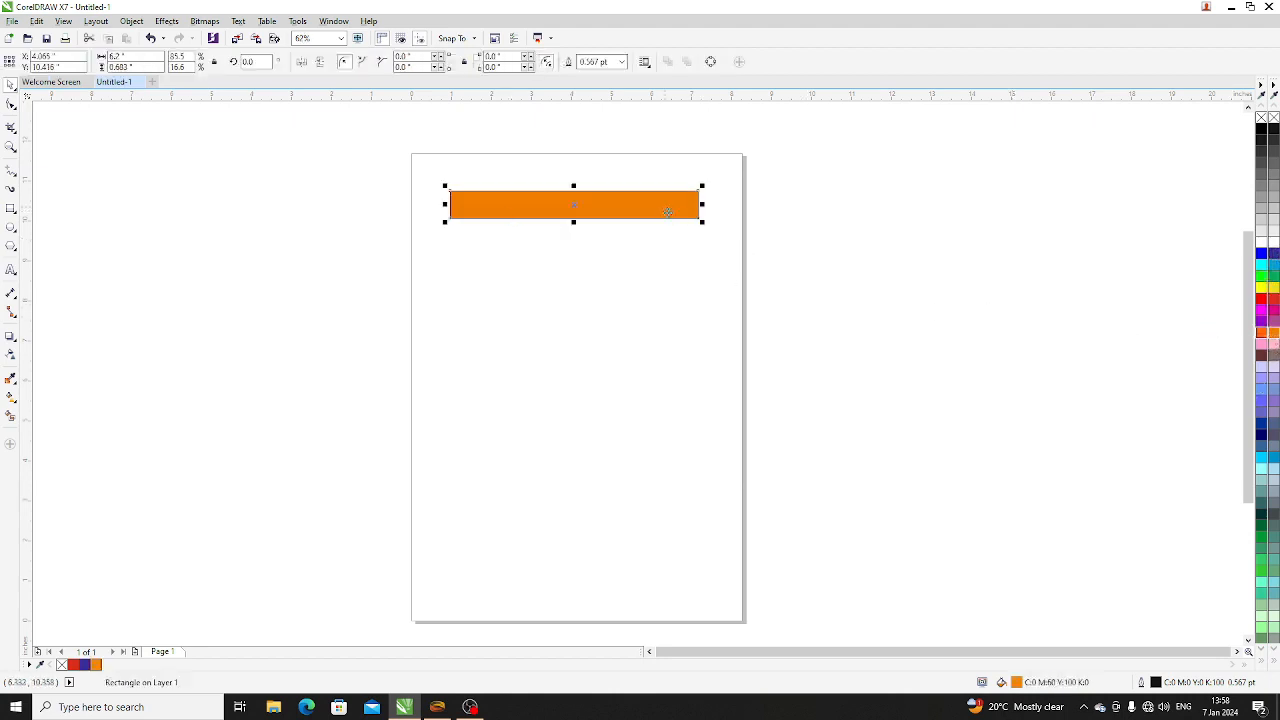
{"action": "left_click", "coordinate": [1104, 347]}
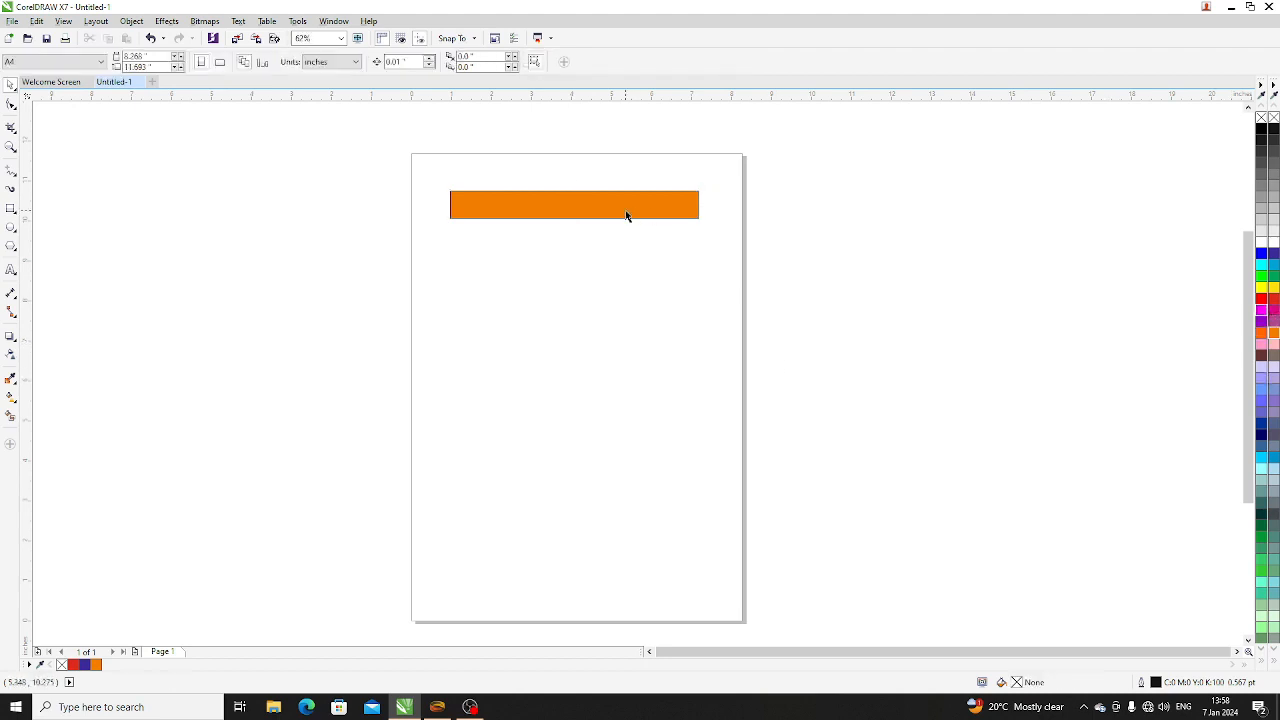
- Examine the outline around the orange bar up close
{"action": "left_click", "coordinate": [594, 207]}
{"action": "scroll", "coordinate": [597, 191], "scroll_direction": "up", "scroll_amount": 4}
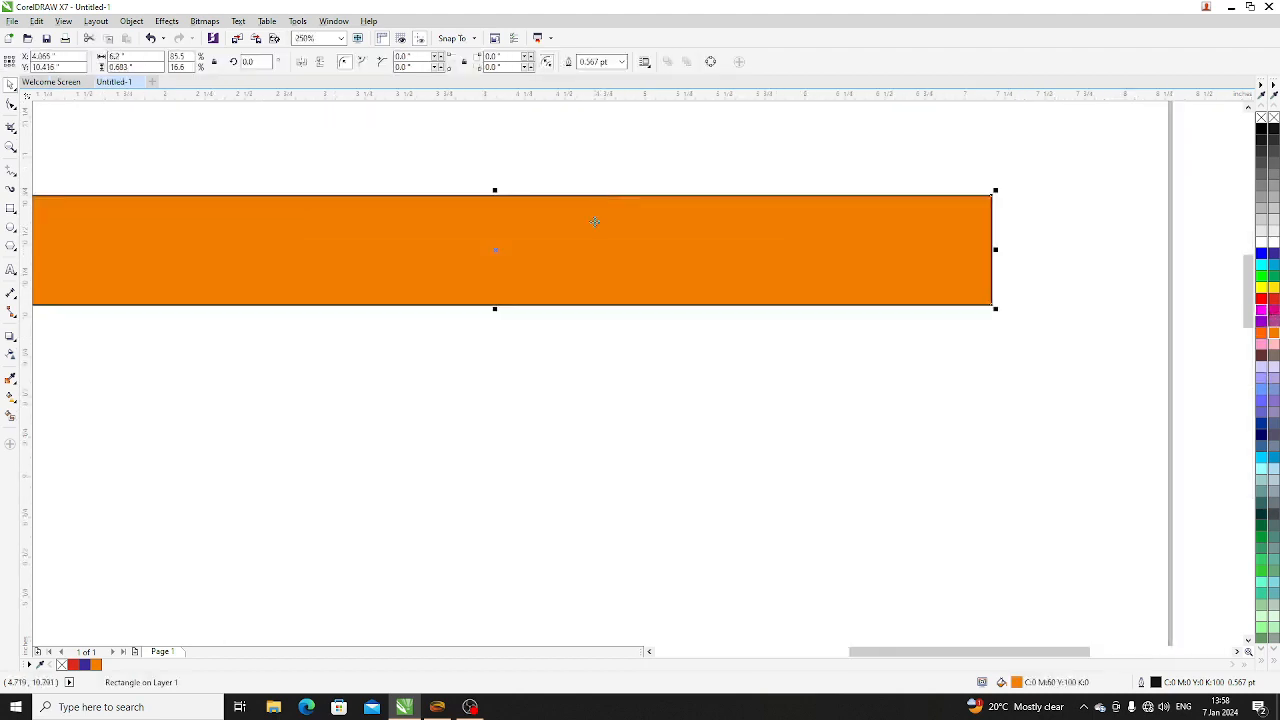
{"action": "scroll", "coordinate": [460, 196], "scroll_direction": "up", "scroll_amount": 2}
{"action": "scroll", "coordinate": [621, 278], "scroll_direction": "down", "scroll_amount": 1}
{"action": "scroll", "coordinate": [621, 278], "scroll_direction": "down", "scroll_amount": 1}
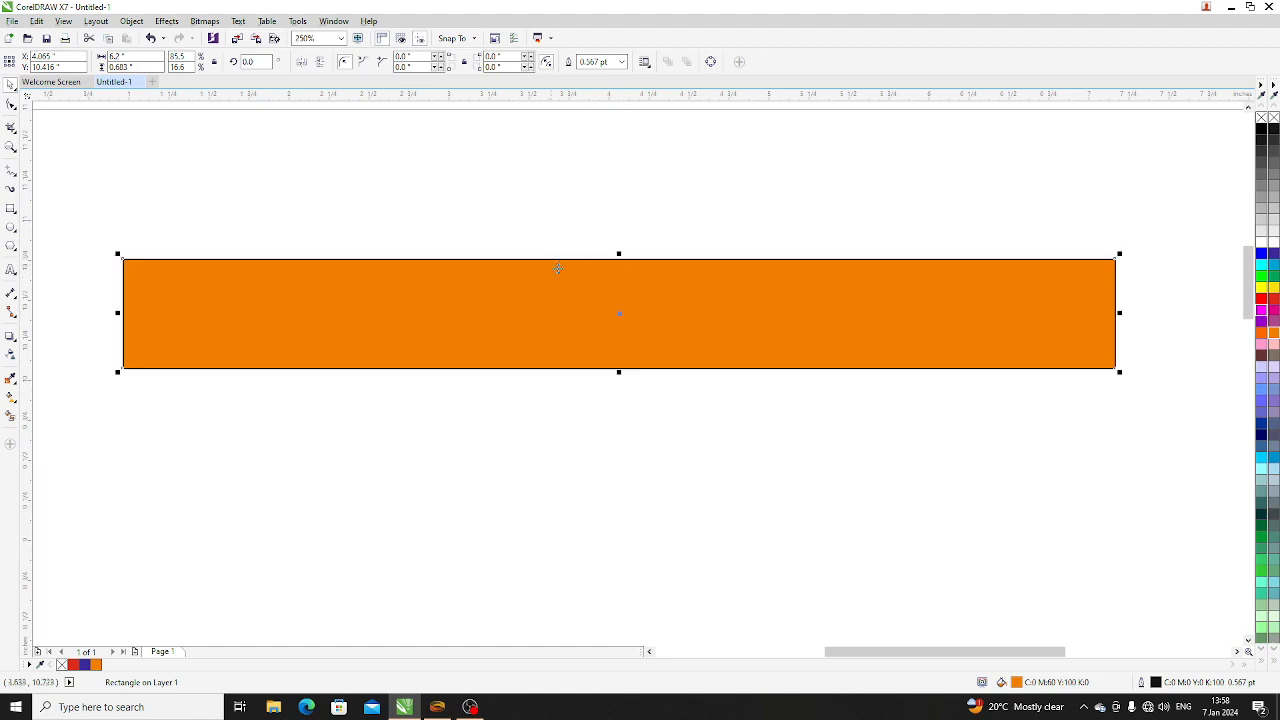
{"action": "scroll", "coordinate": [621, 281], "scroll_direction": "up", "scroll_amount": 1}
{"action": "left_click", "coordinate": [621, 189]}
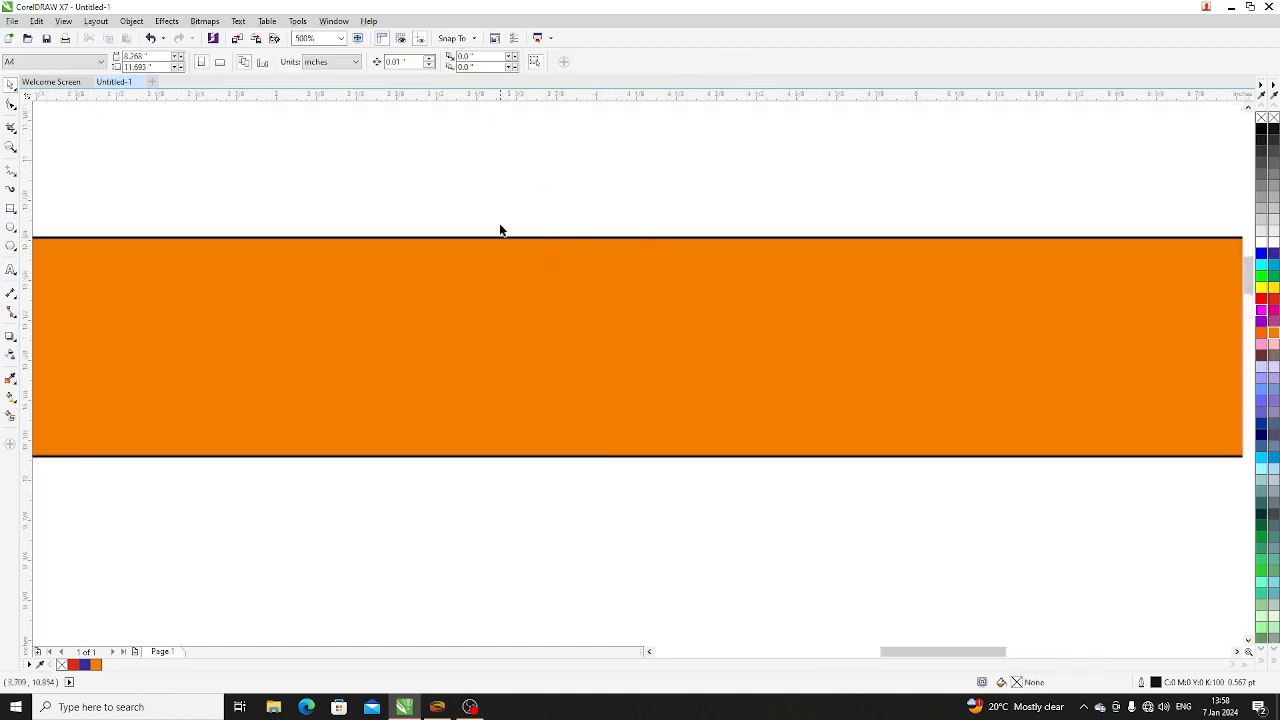
{"action": "scroll", "coordinate": [497, 240], "scroll_direction": "down", "scroll_amount": 1}
{"action": "left_click", "coordinate": [508, 285]}
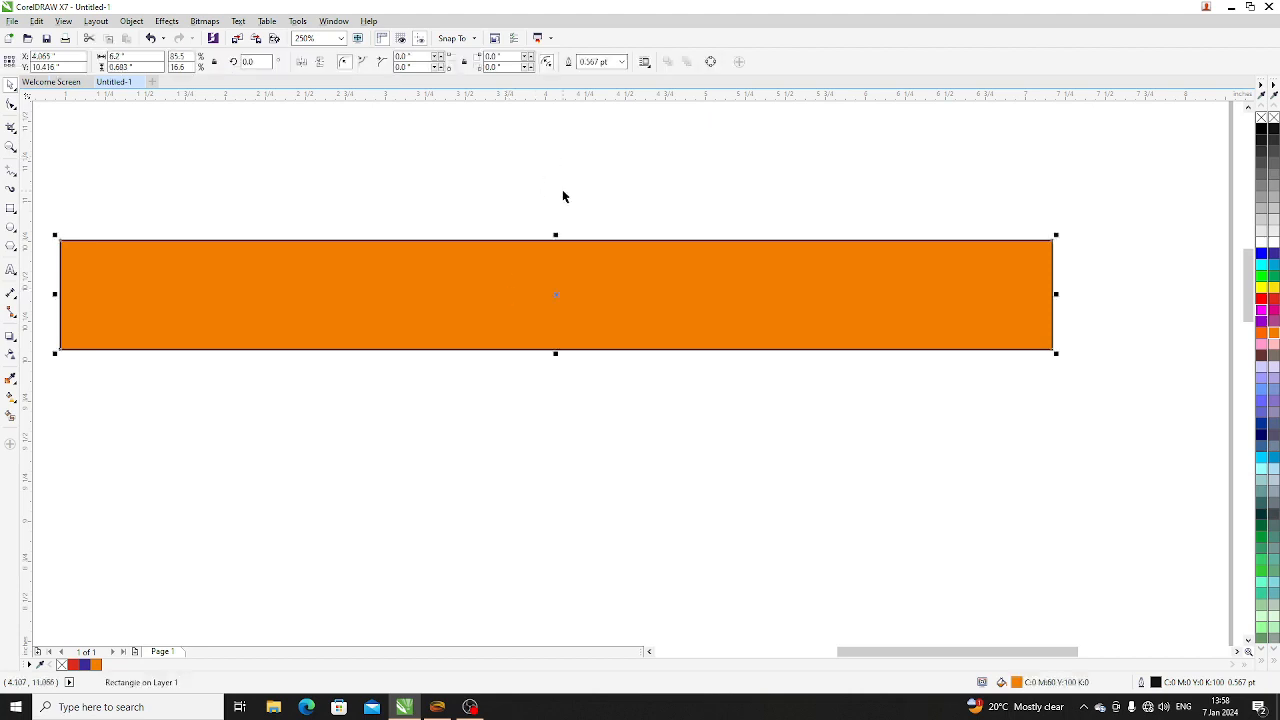
{"action": "left_click", "coordinate": [562, 192]}
- Try outline widths of 4.0 pt and 10.0 pt on the orange bar
{"action": "left_click", "coordinate": [522, 281]}
{"action": "left_click", "coordinate": [622, 63]}
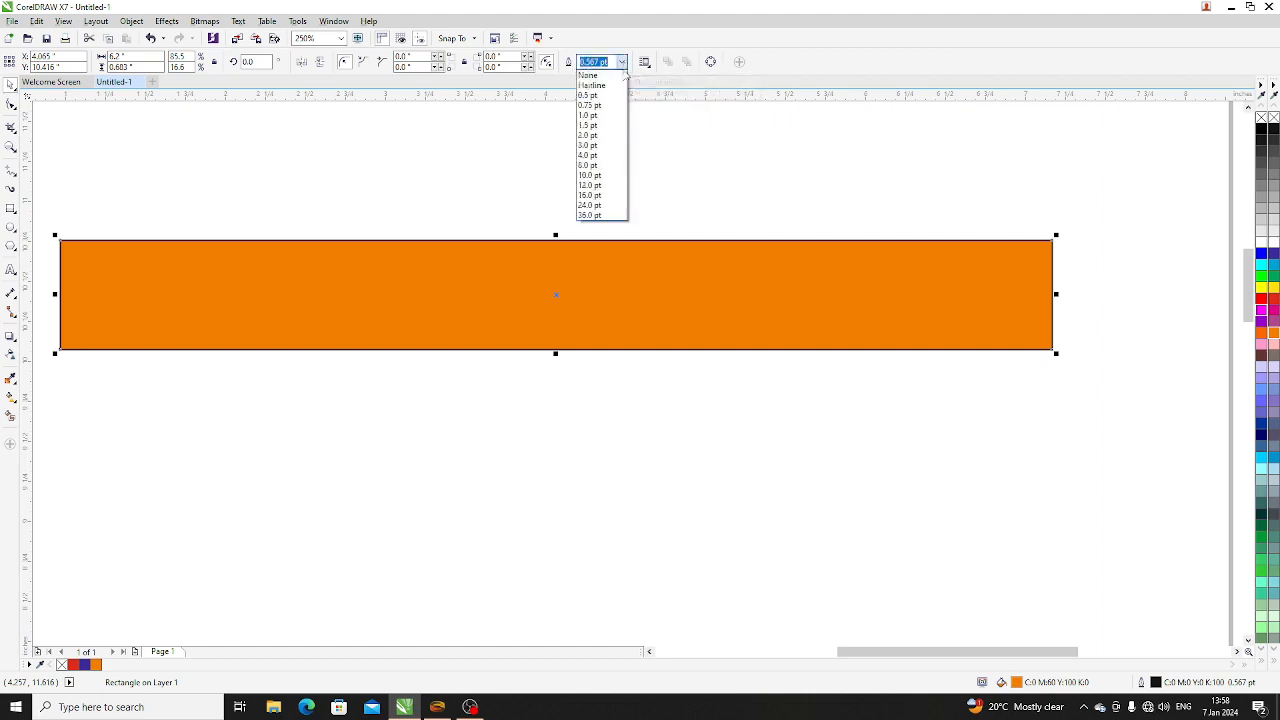
{"action": "left_click", "coordinate": [591, 155]}
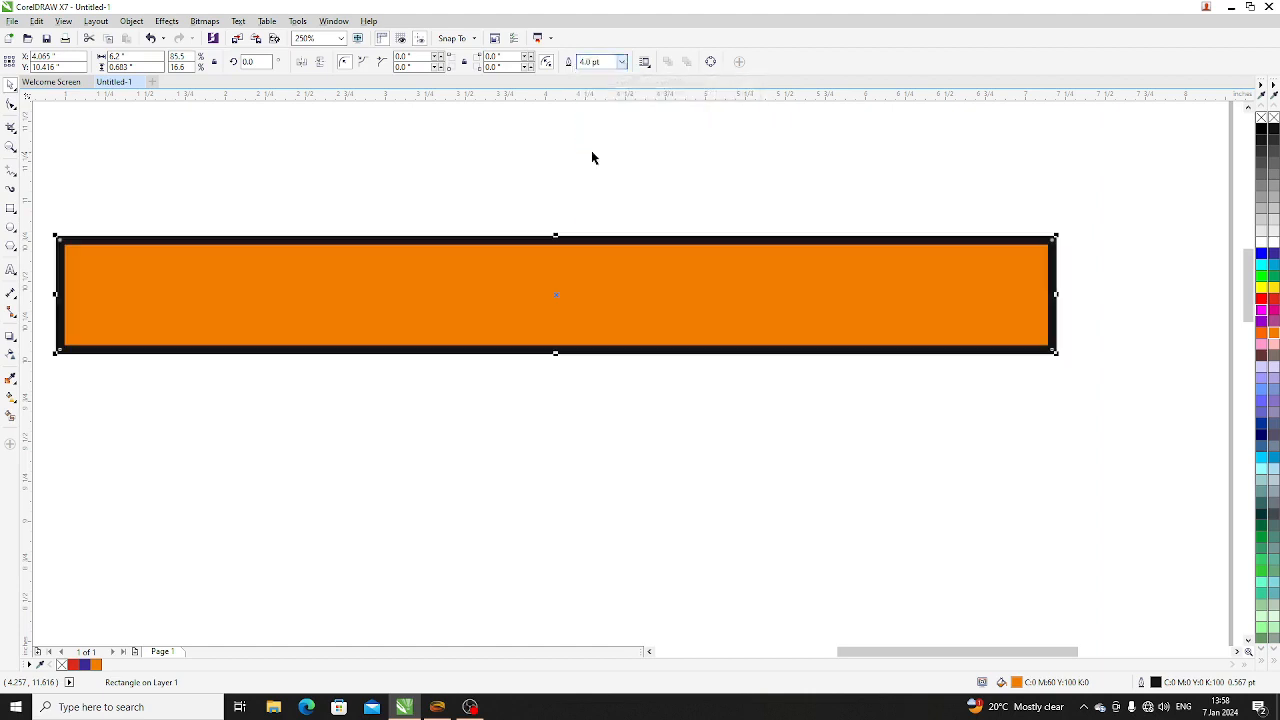
{"action": "left_click", "coordinate": [622, 63]}
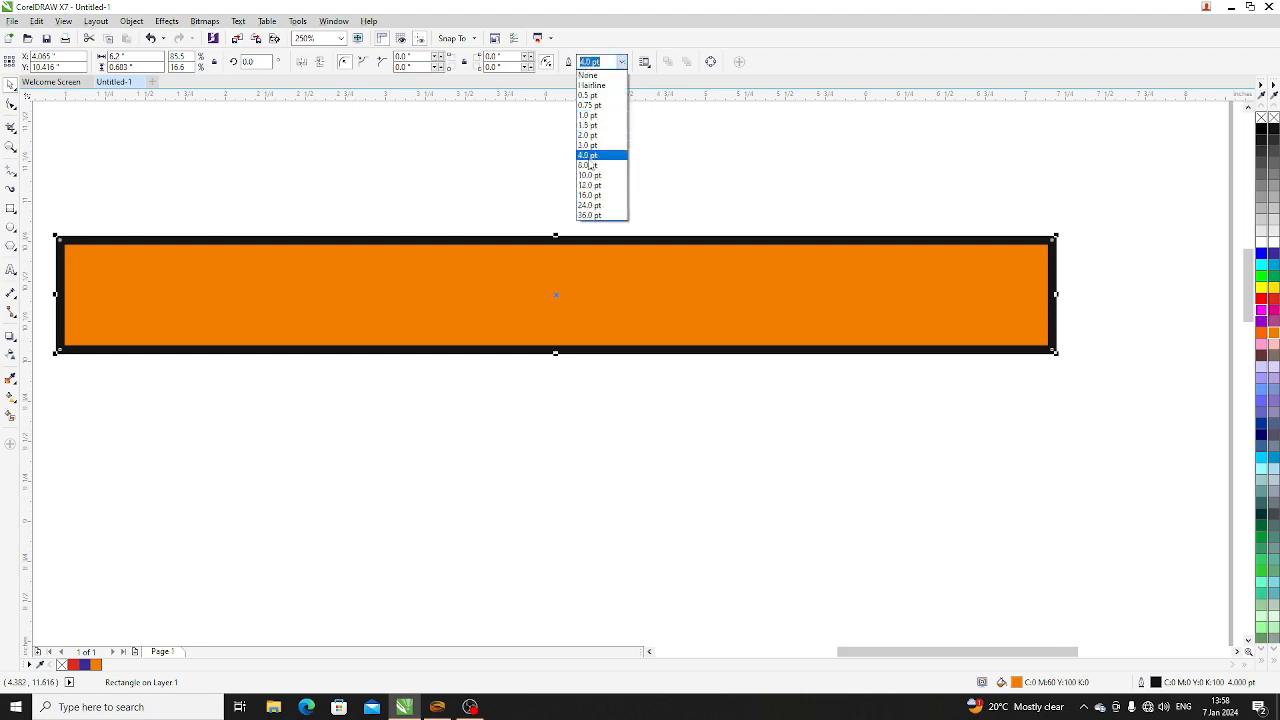
{"action": "left_click", "coordinate": [589, 159]}
{"action": "left_click", "coordinate": [622, 63]}
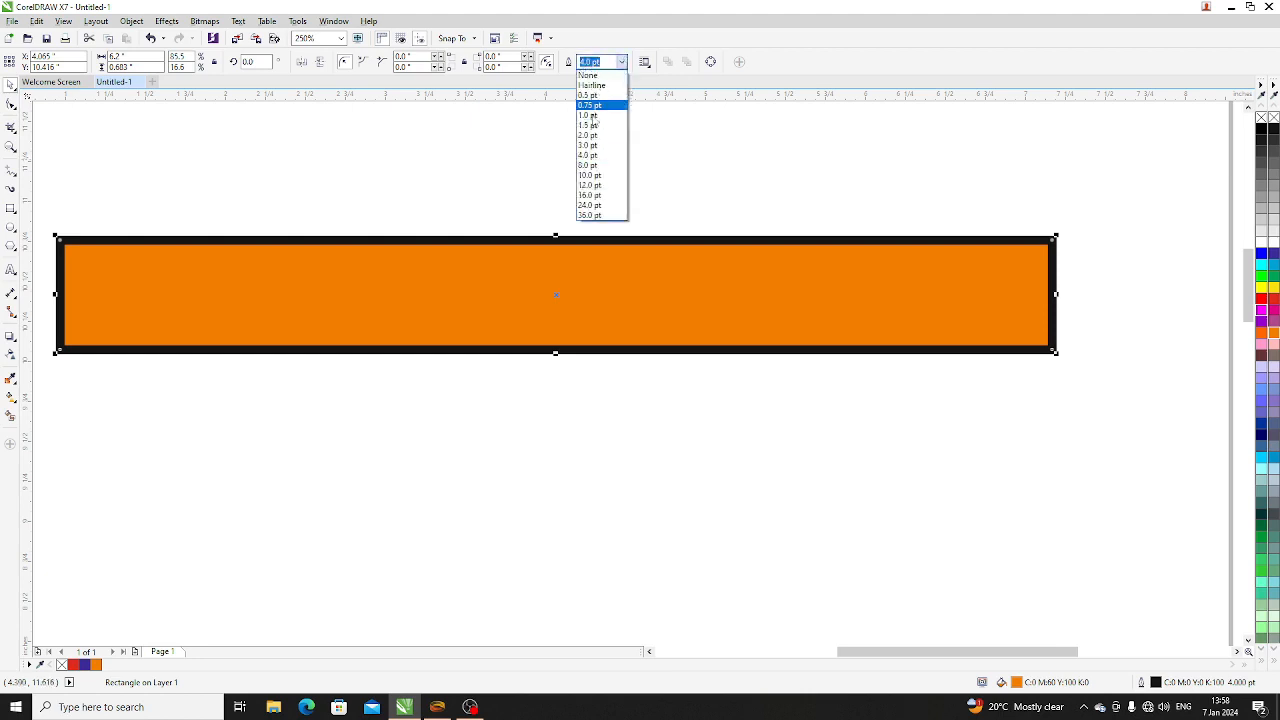
{"action": "left_click", "coordinate": [594, 176]}
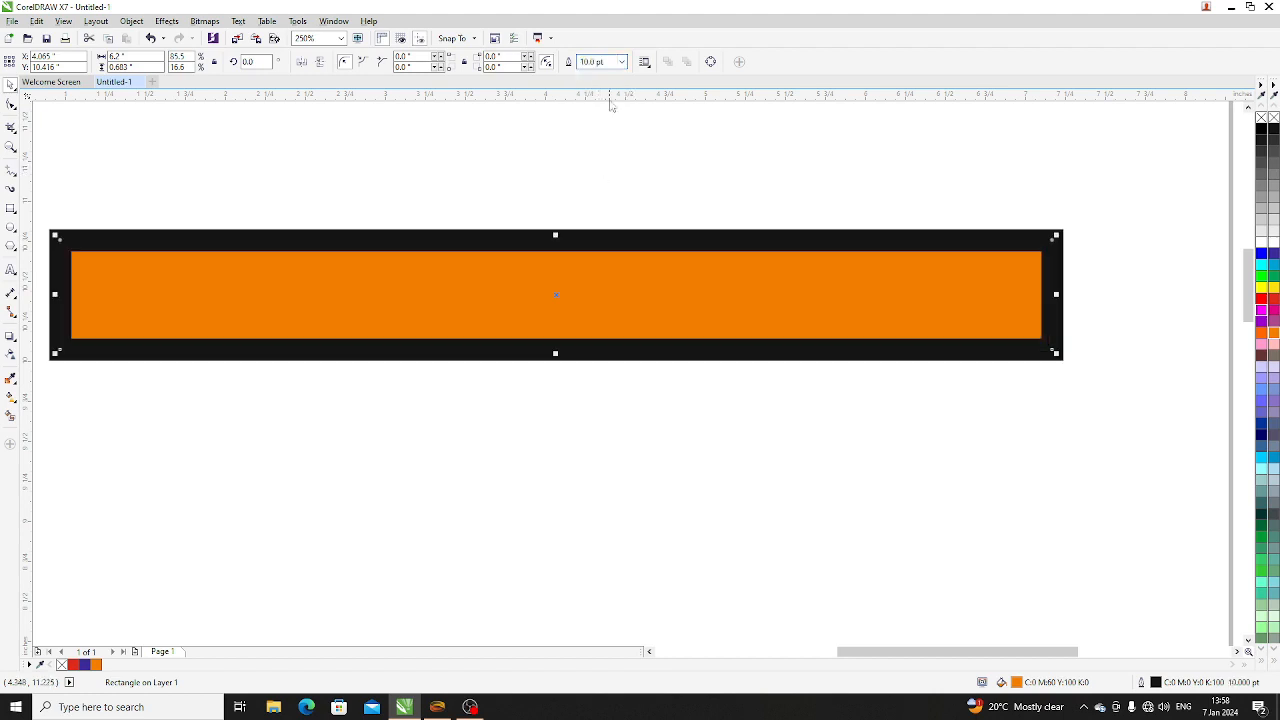
- Set the orange bar's outline width to 3.0 pt and clear the selection
{"action": "left_click", "coordinate": [621, 62]}
{"action": "left_click", "coordinate": [591, 150]}
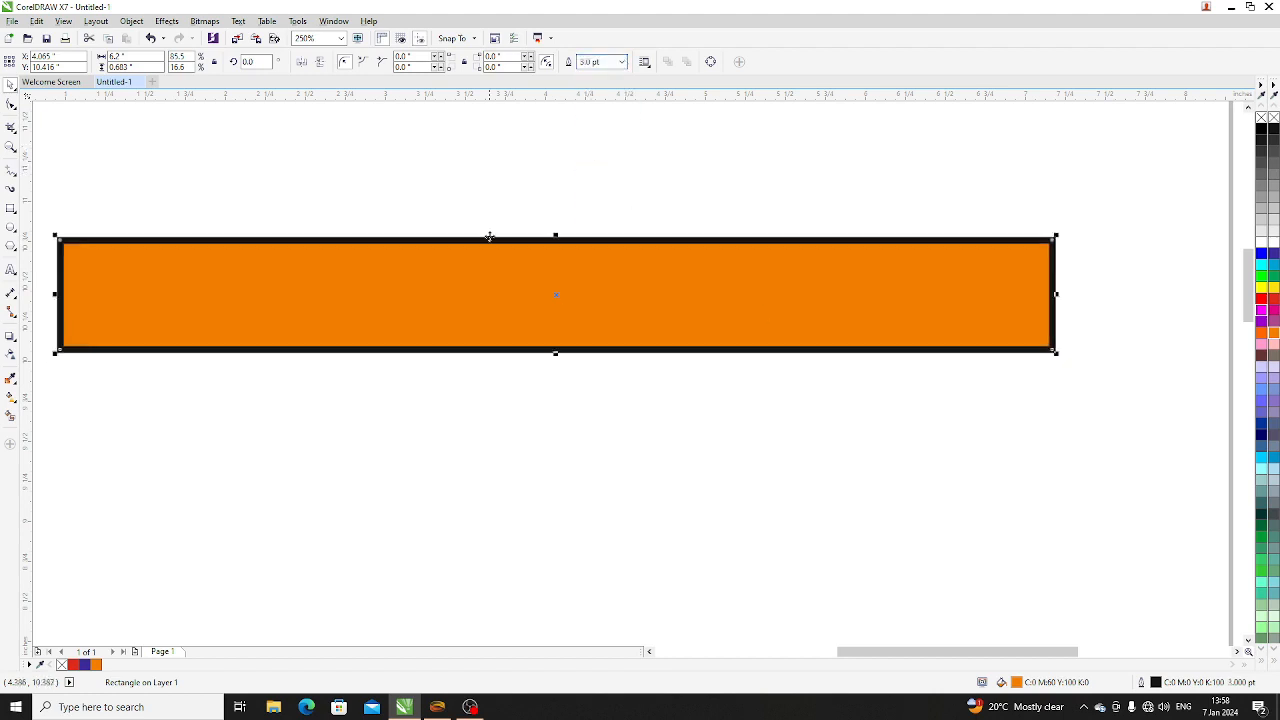
{"action": "key", "text": "Escape"}
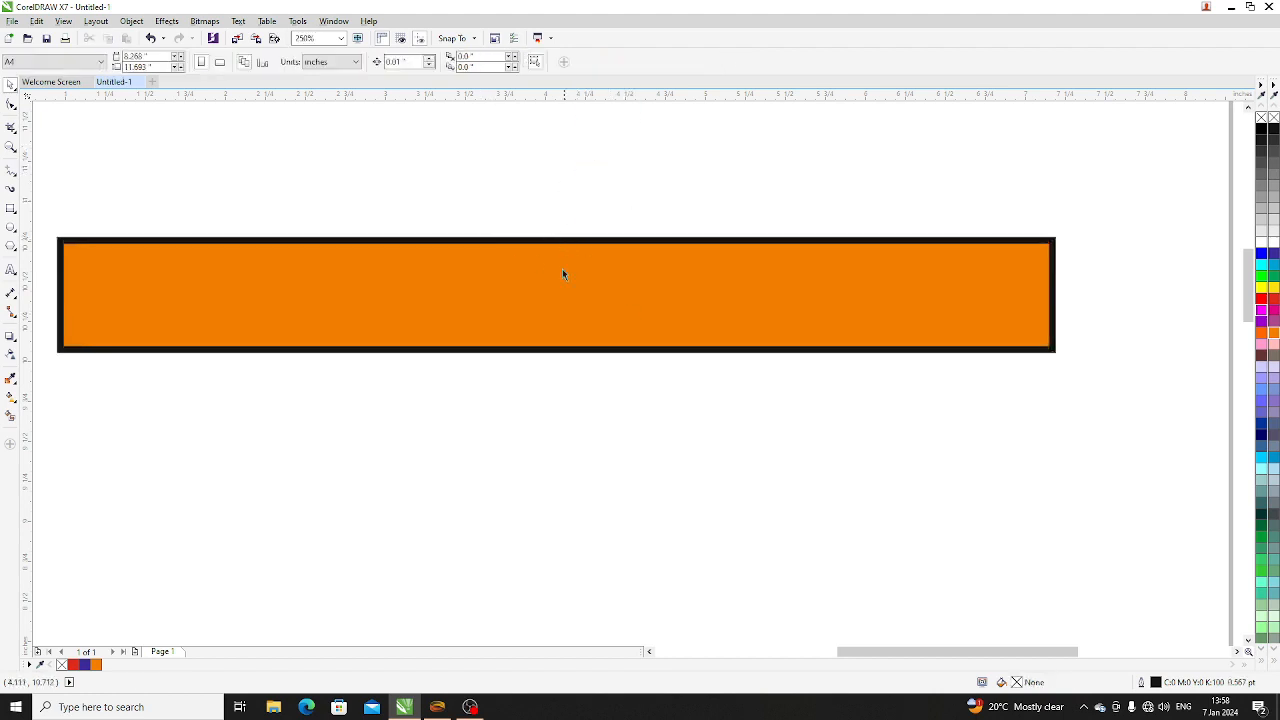
- Colour the orange bar's outline dark blue (C:100 M:100 Y:0 K:0) and deselect the bar
{"action": "left_click", "coordinate": [530, 258]}
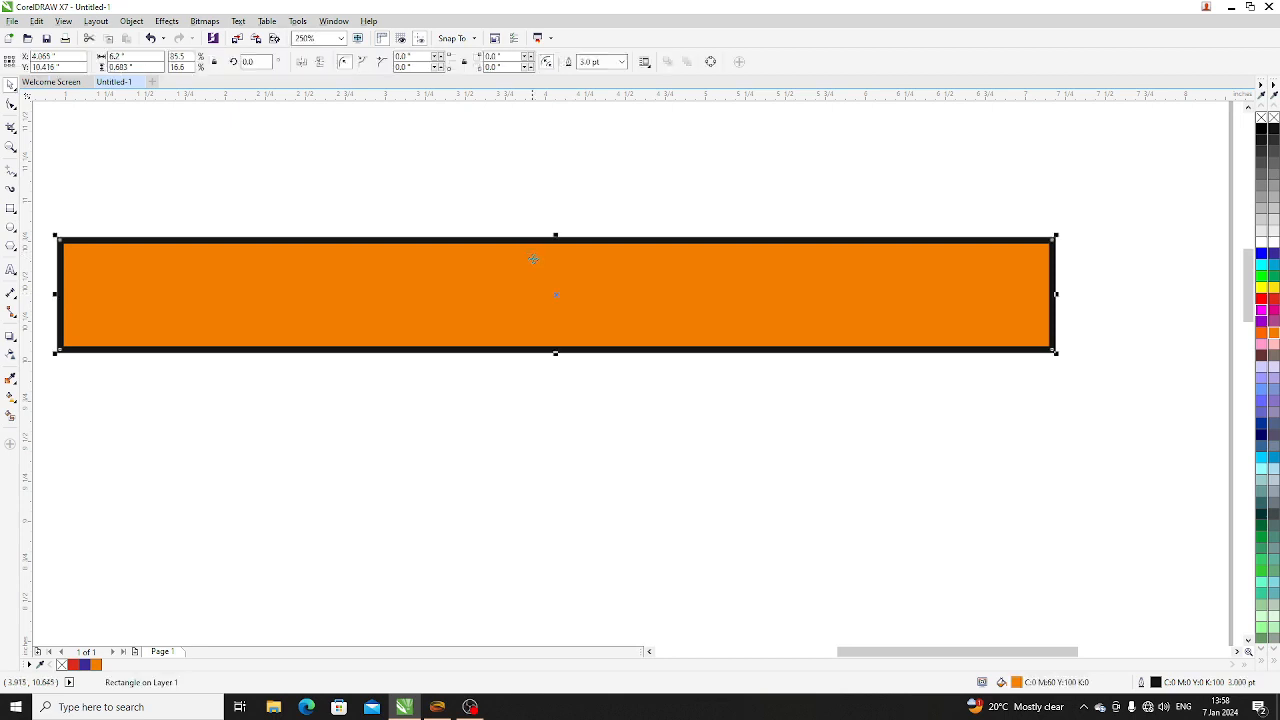
{"action": "left_click", "coordinate": [536, 211]}
{"action": "left_click", "coordinate": [559, 290]}
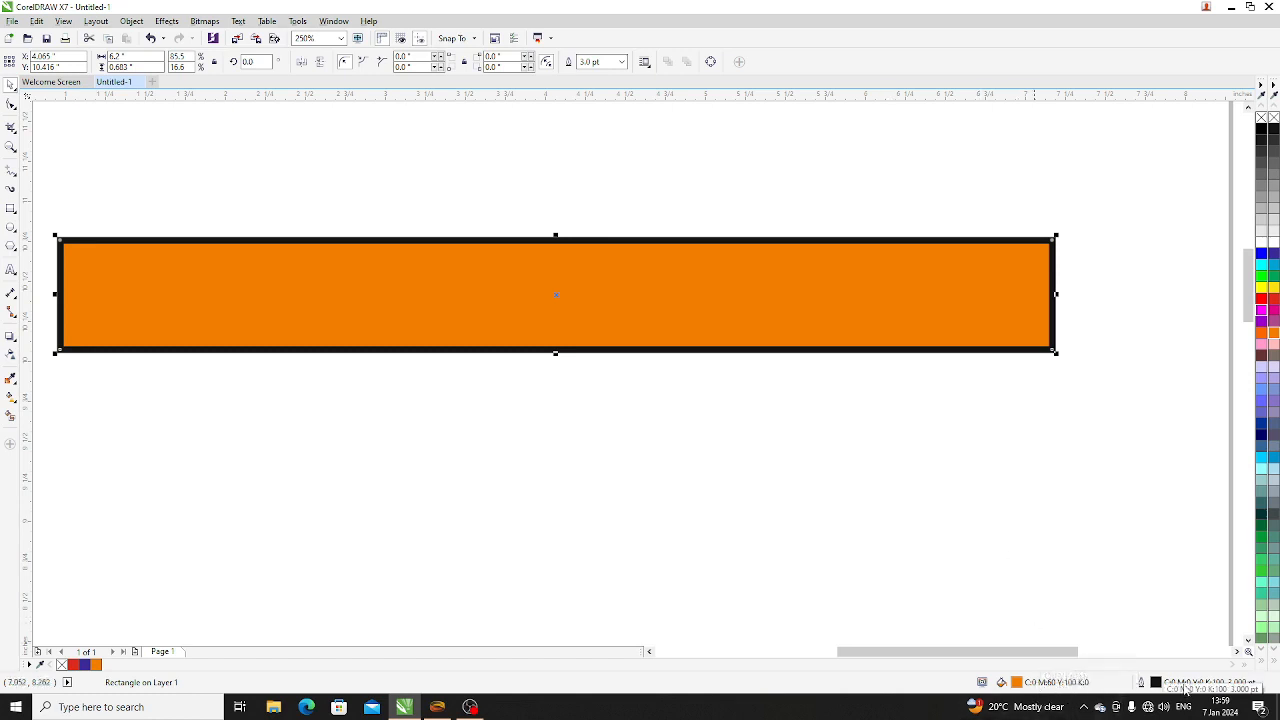
{"action": "left_click", "coordinate": [1010, 417]}
{"action": "left_click", "coordinate": [823, 277]}
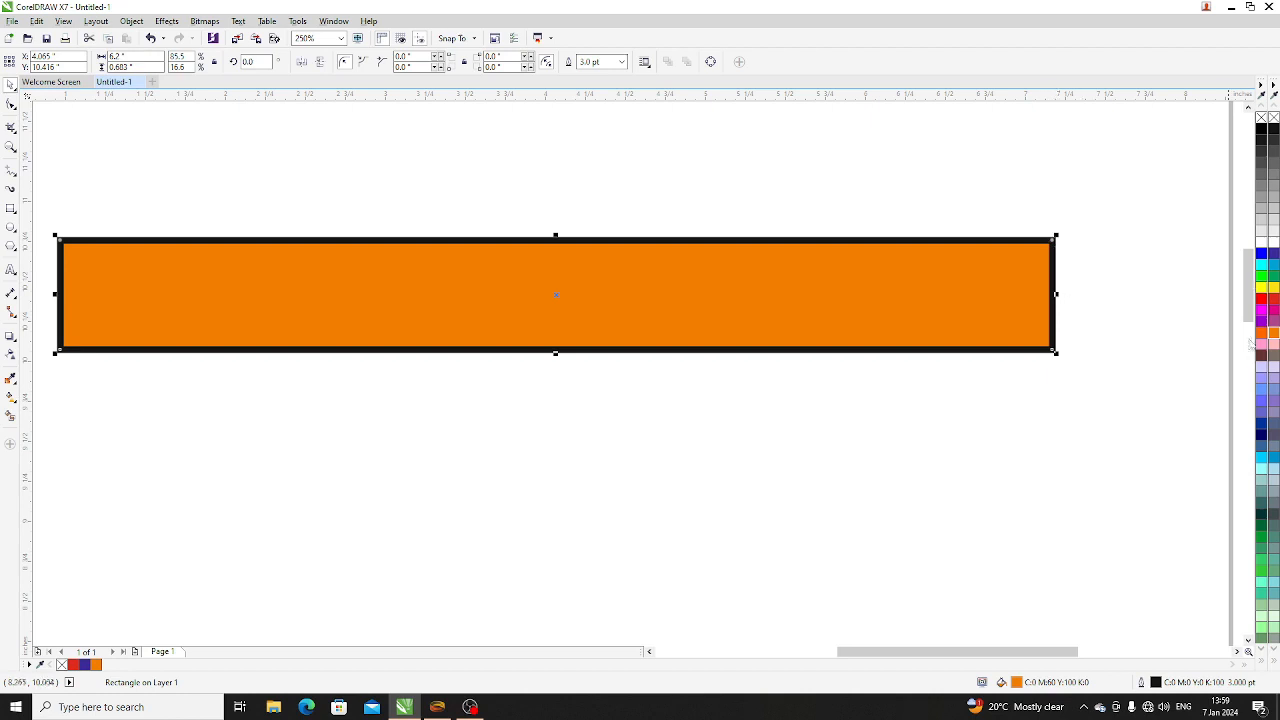
{"action": "right_click", "coordinate": [1274, 256]}
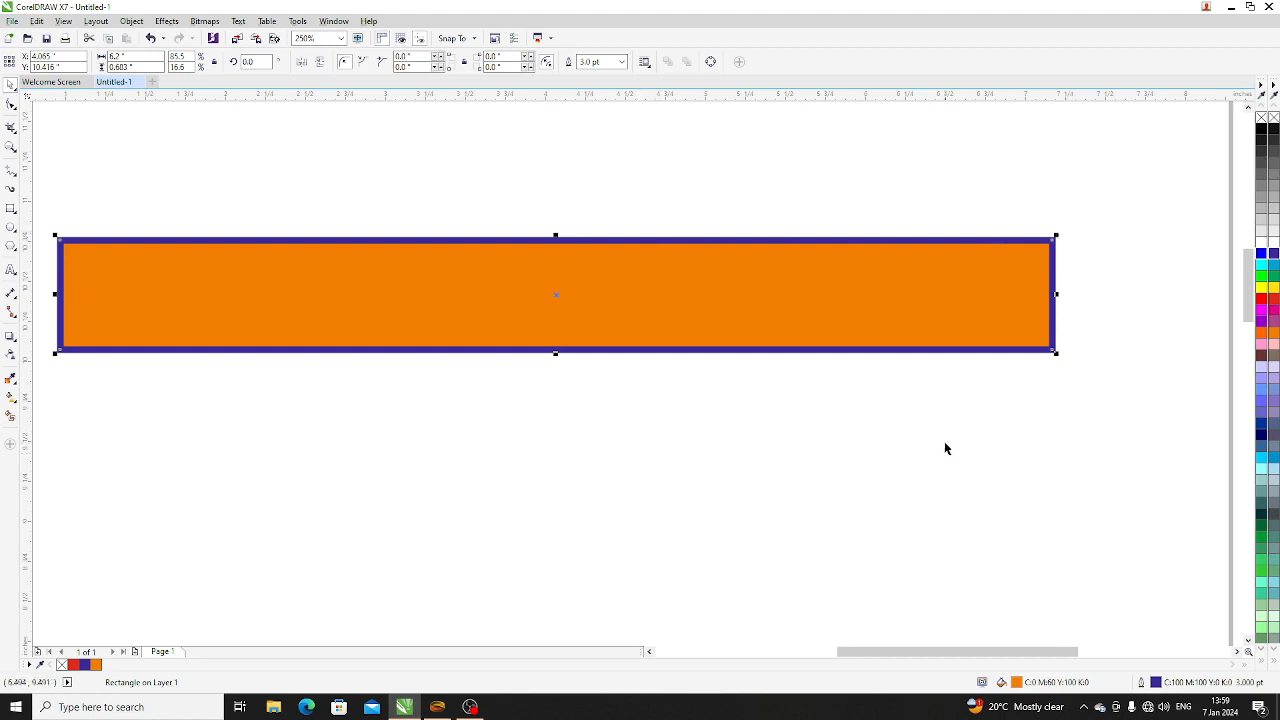
{"action": "left_click", "coordinate": [785, 425]}
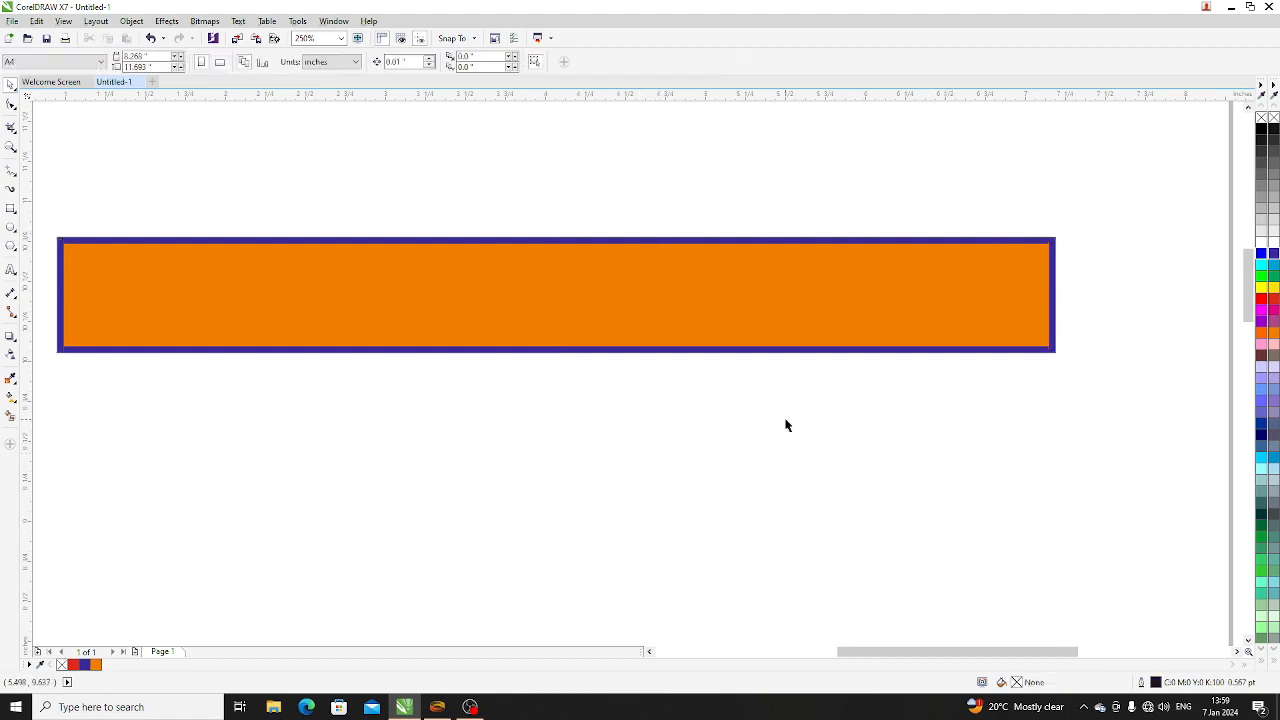
- Stretch the bar's lower edge downward to make it about 1.59 inches high
{"action": "left_click", "coordinate": [654, 310]}
{"action": "left_click_drag", "start_coordinate": [553, 352], "coordinate": [555, 494]}
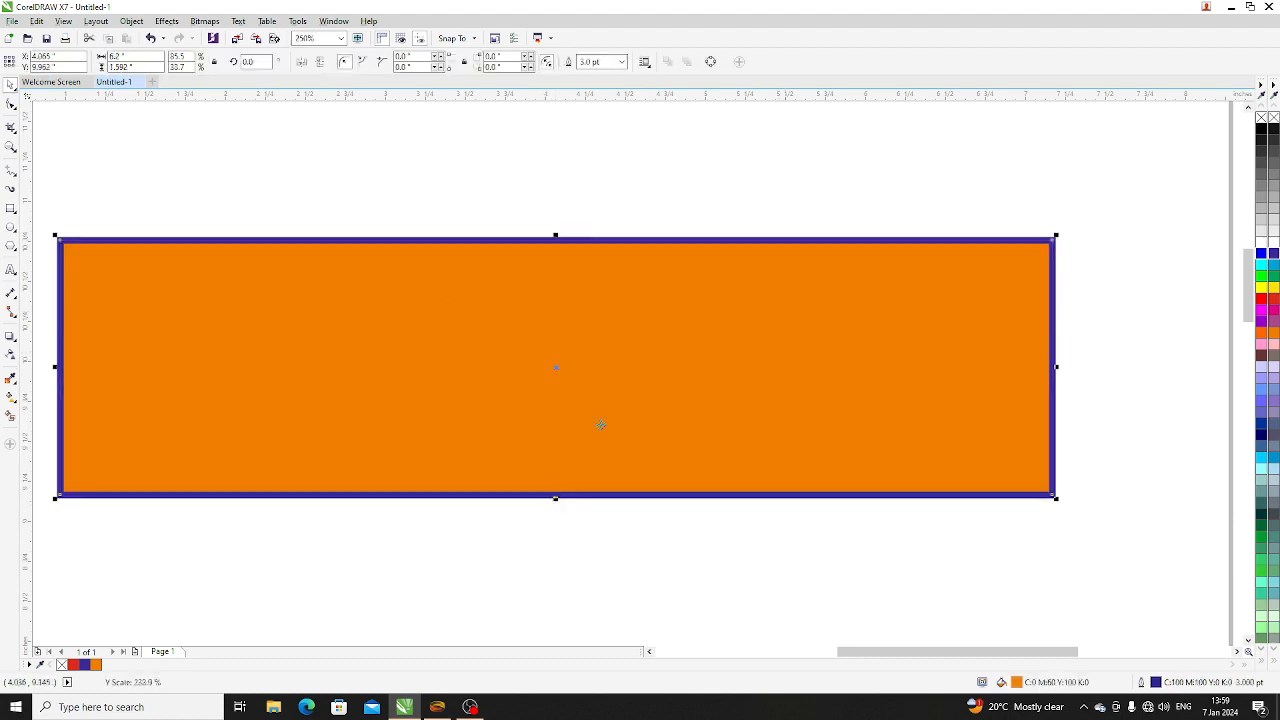
{"action": "scroll", "coordinate": [600, 423], "scroll_direction": "down", "scroll_amount": 4}
{"action": "scroll", "coordinate": [647, 384], "scroll_direction": "up", "scroll_amount": 2}
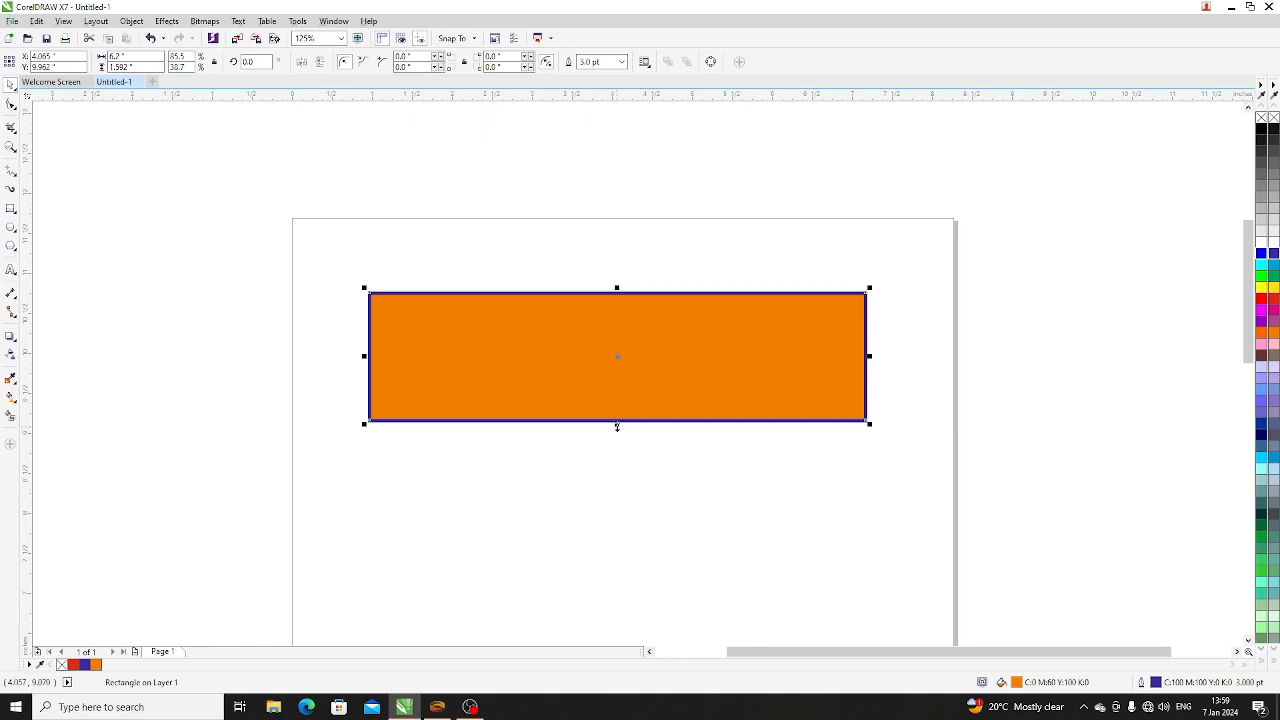
- Reduce the orange bar's height to about 1.15 inches and move it up near the page's upper edge
{"action": "left_click_drag", "start_coordinate": [617, 426], "coordinate": [620, 391]}
{"action": "left_click", "coordinate": [657, 449]}
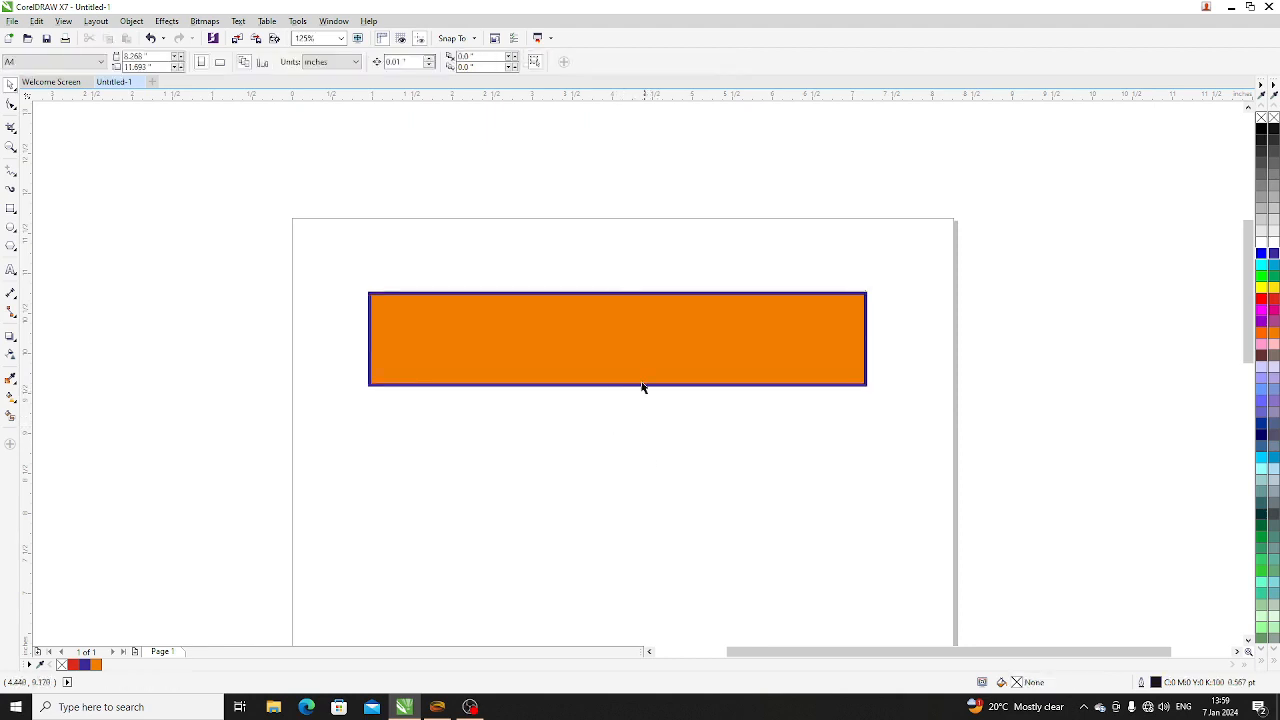
{"action": "left_click", "coordinate": [588, 345]}
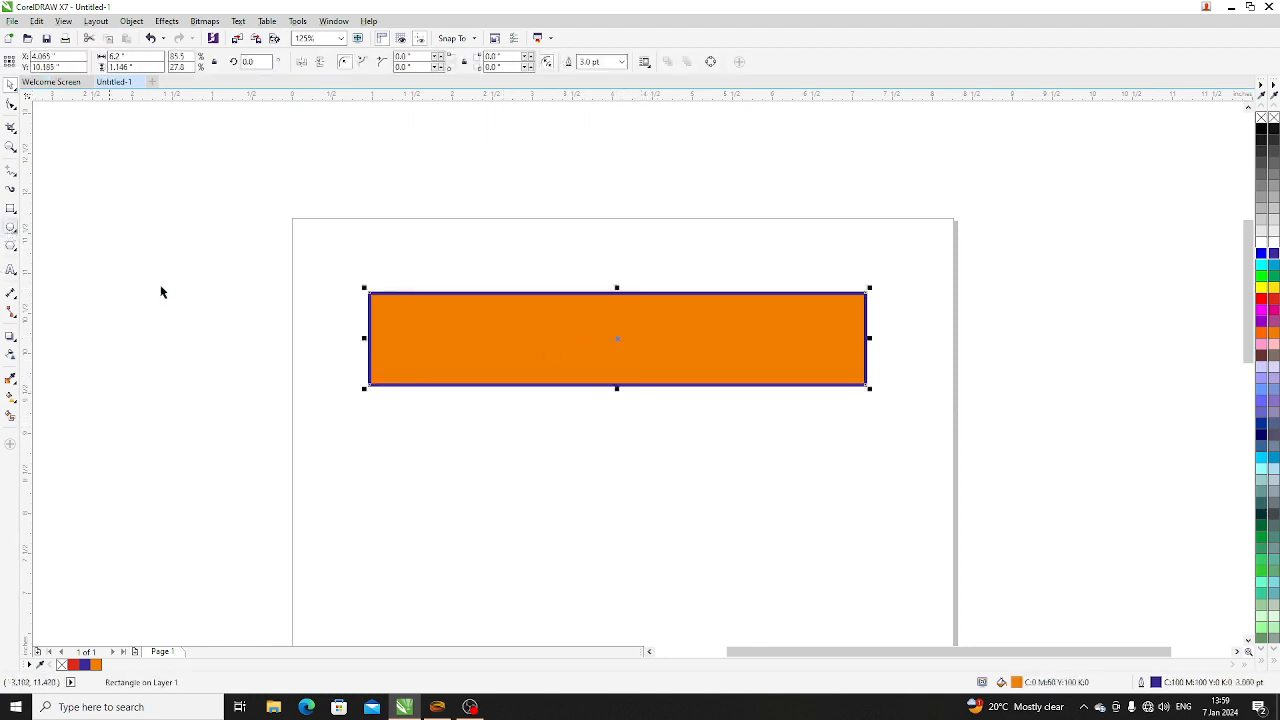
{"action": "left_click_drag", "start_coordinate": [588, 358], "coordinate": [591, 314]}
{"action": "left_click", "coordinate": [143, 334]}
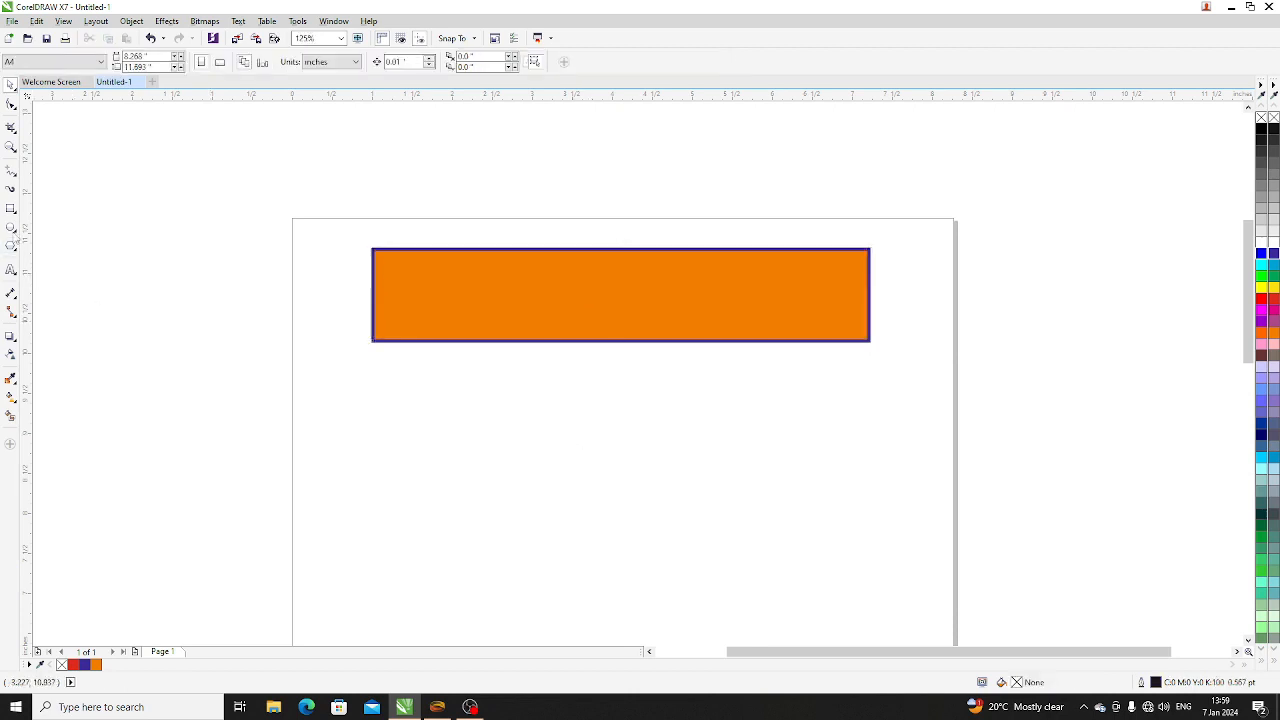
- Draw a narrow vertical ellipse about 0.27 by 3.93 inches below the bar and add a copy rotated about 5° clockwise around its centre
{"action": "left_click", "coordinate": [11, 228]}
{"action": "left_click_drag", "start_coordinate": [578, 368], "coordinate": [603, 582]}
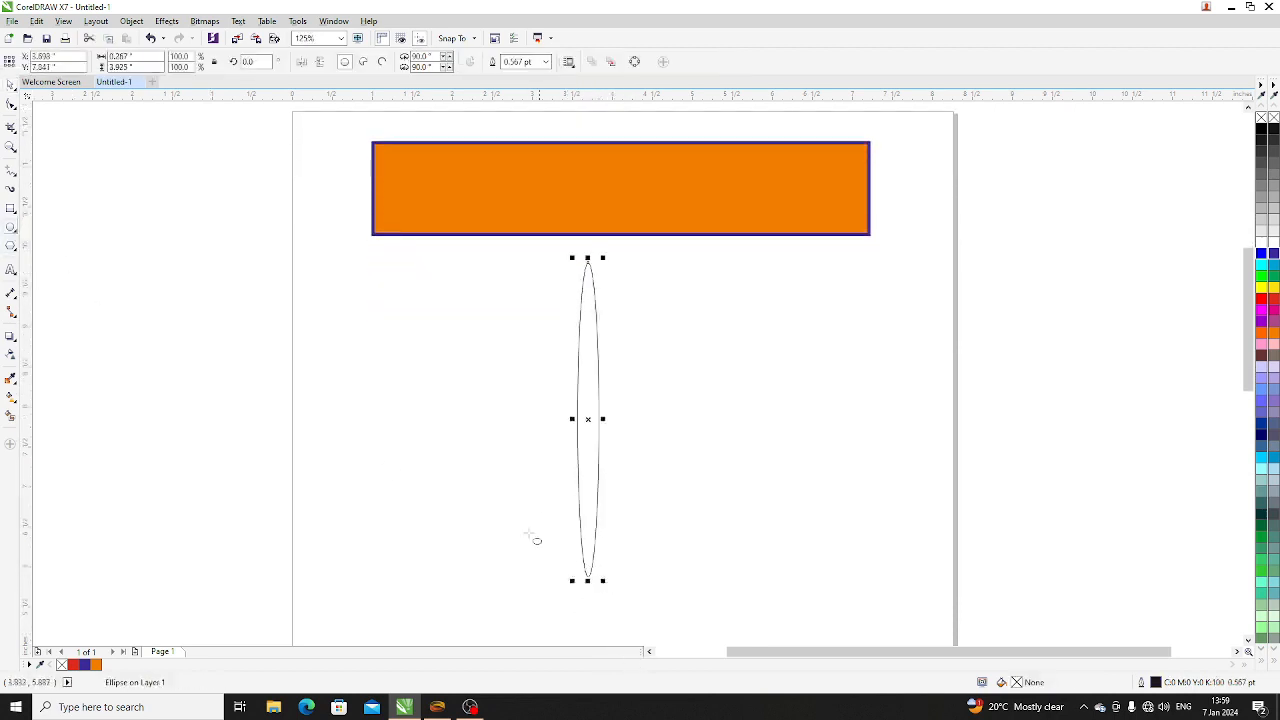
{"action": "left_click", "coordinate": [11, 84]}
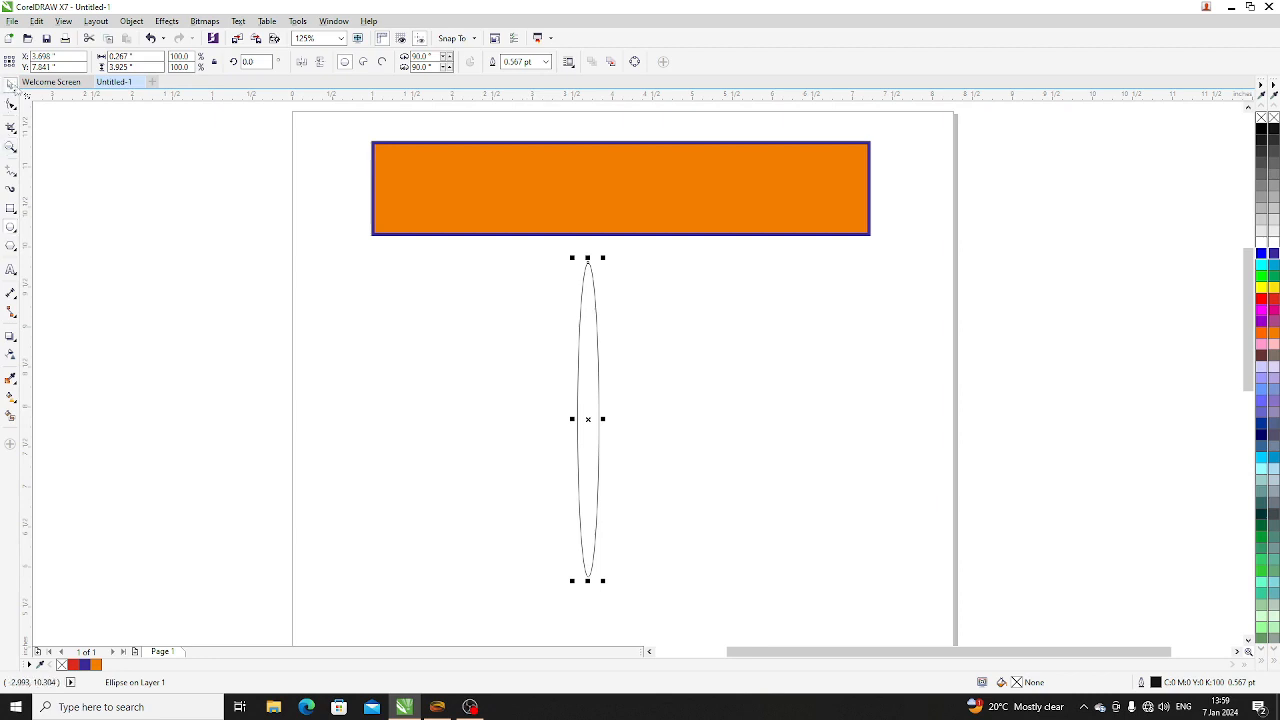
{"action": "left_click", "coordinate": [590, 420]}
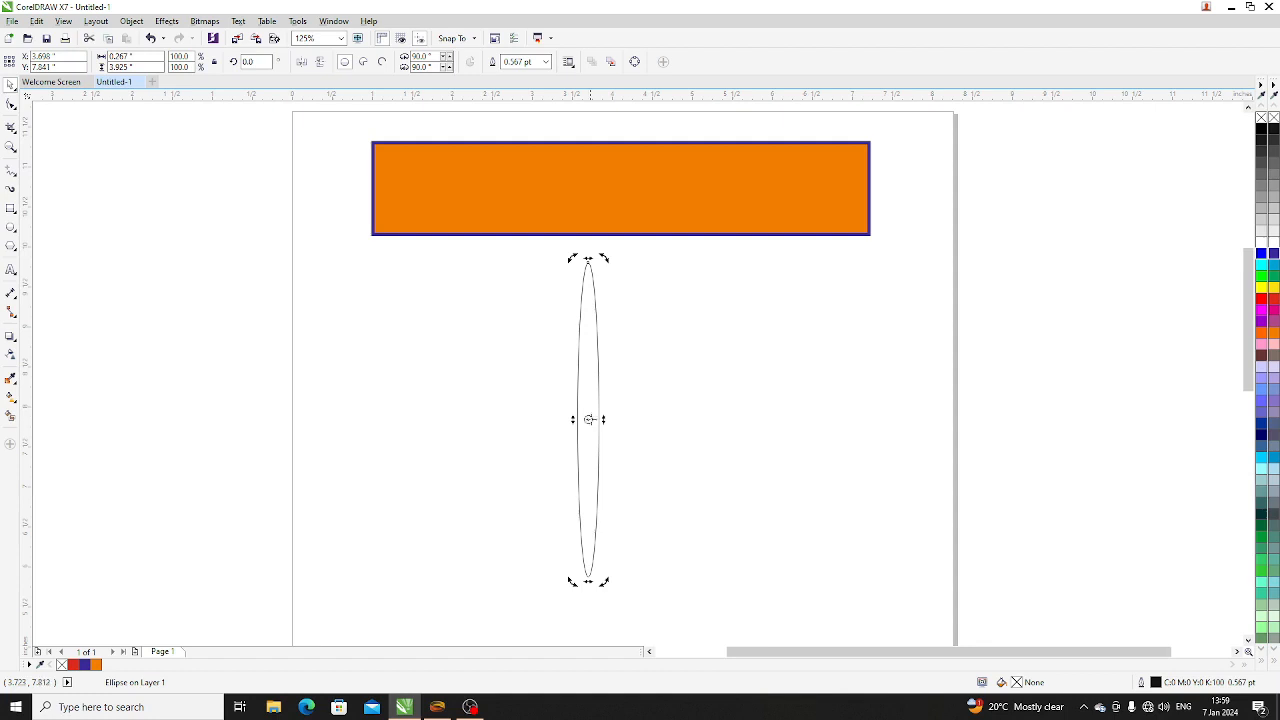
{"action": "left_click_drag", "start_coordinate": [602, 256], "coordinate": [617, 265]}
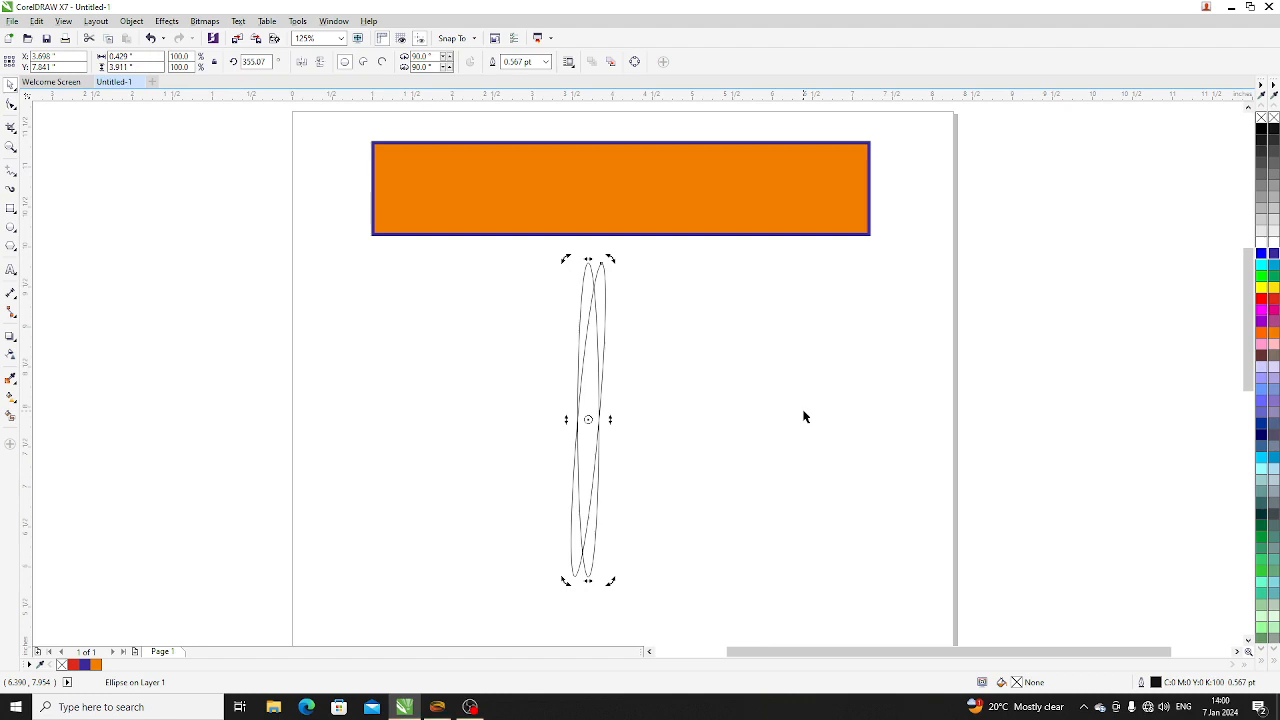
- Repeat the rotated duplication until the ellipses form a complete circular rosette, and clear the selection
{"action": "key", "text": "ctrl+r"}
{"action": "key", "text": "ctrl+r"}
{"action": "key", "text": "ctrl+r"}
{"action": "key", "text": "ctrl+r"}
{"action": "key", "text": "ctrl+r"}
{"action": "key", "text": "ctrl+r"}
{"action": "key", "text": "ctrl+r"}
{"action": "key", "text": "ctrl+r"}
{"action": "key", "text": "ctrl+r"}
{"action": "key", "text": "ctrl+r"}
{"action": "key", "text": "ctrl+r"}
{"action": "key", "text": "ctrl+r"}
{"action": "key", "text": "ctrl+r"}
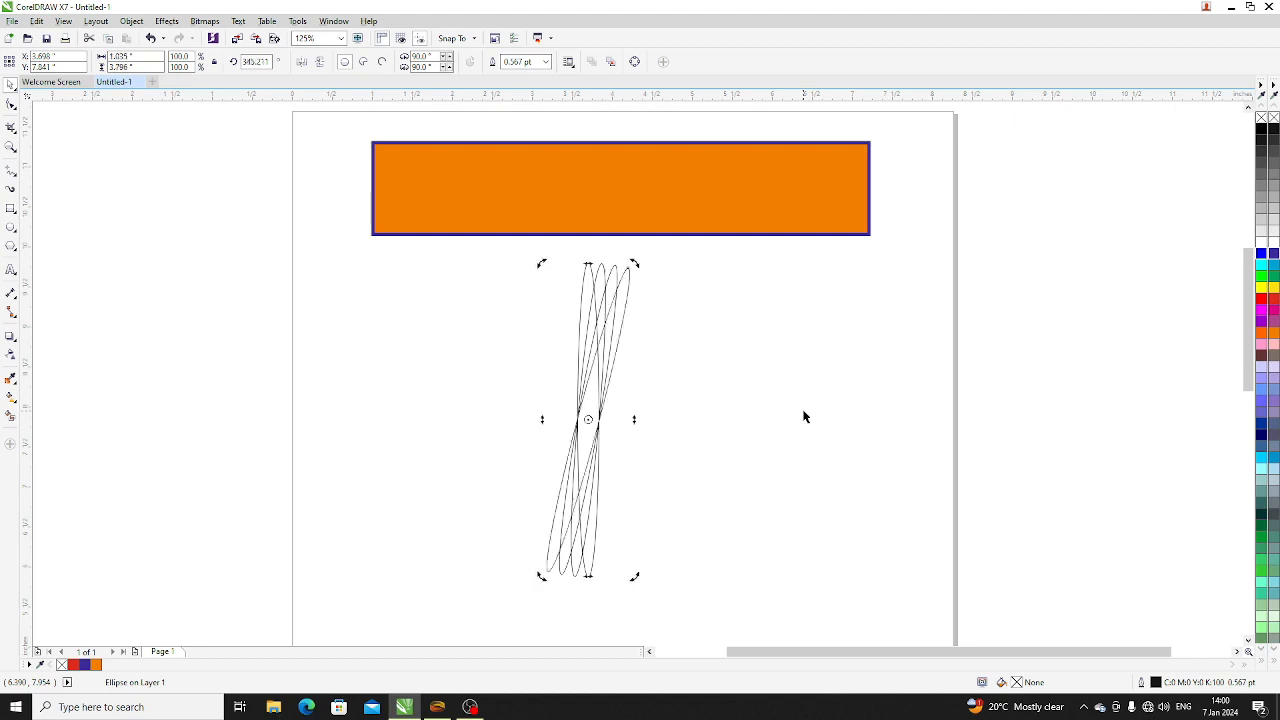
{"action": "key", "text": "ctrl+r"}
{"action": "key", "text": "ctrl+r"}
{"action": "key", "text": "ctrl+r"}
{"action": "key", "text": "ctrl+r"}
{"action": "key", "text": "ctrl+r"}
{"action": "key", "text": "ctrl+r"}
{"action": "key", "text": "ctrl+r"}
{"action": "key", "text": "ctrl+r"}
{"action": "key", "text": "ctrl+r"}
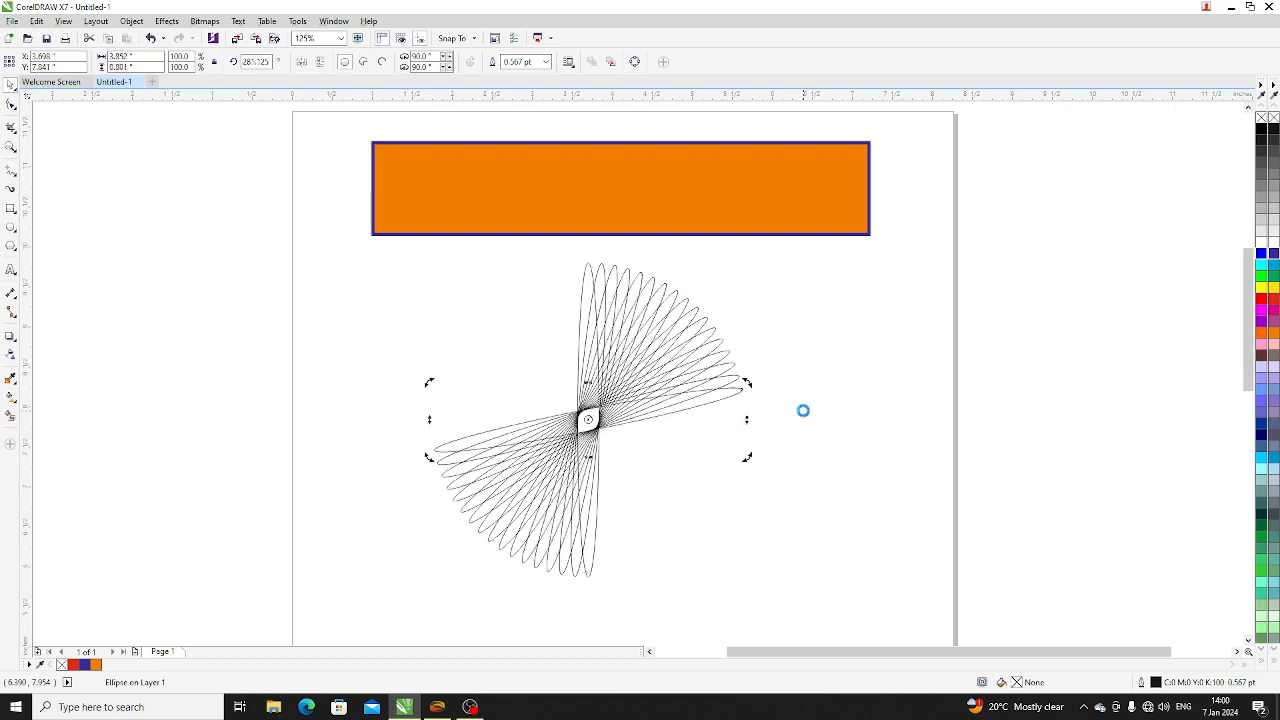
{"action": "key", "text": "ctrl+r"}
{"action": "key", "text": "ctrl+r"}
{"action": "key", "text": "ctrl+r"}
{"action": "key", "text": "ctrl+r"}
{"action": "key", "text": "ctrl+r"}
{"action": "key", "text": "ctrl+r"}
{"action": "key", "text": "ctrl+r"}
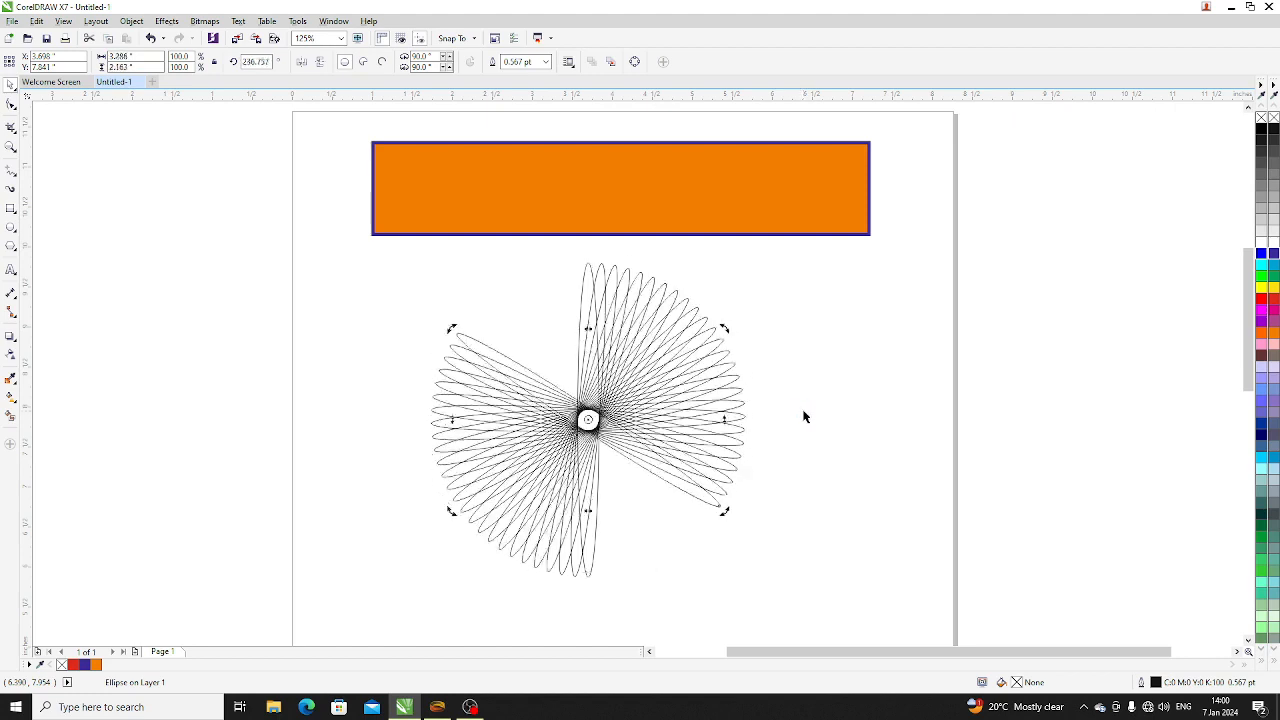
{"action": "key", "text": "ctrl+r"}
{"action": "key", "text": "ctrl+r"}
{"action": "key", "text": "ctrl+r"}
{"action": "key", "text": "ctrl+r"}
{"action": "key", "text": "ctrl+r"}
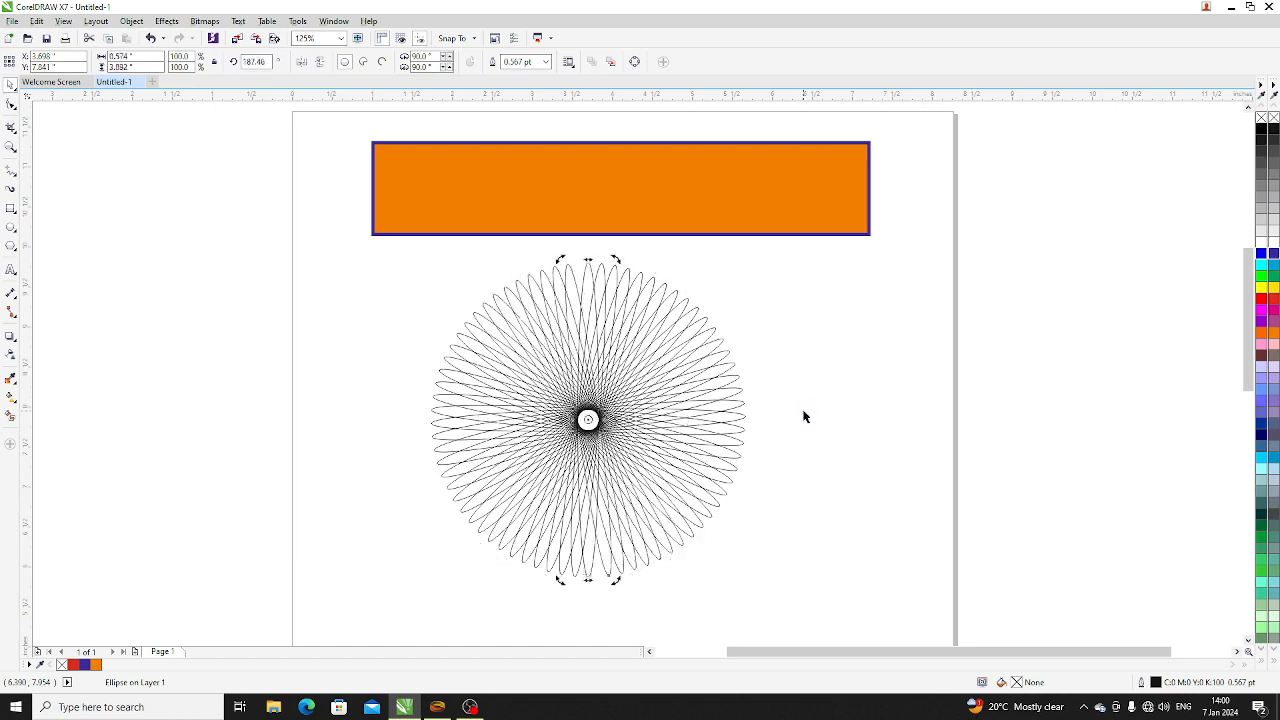
{"action": "left_click", "coordinate": [814, 515]}
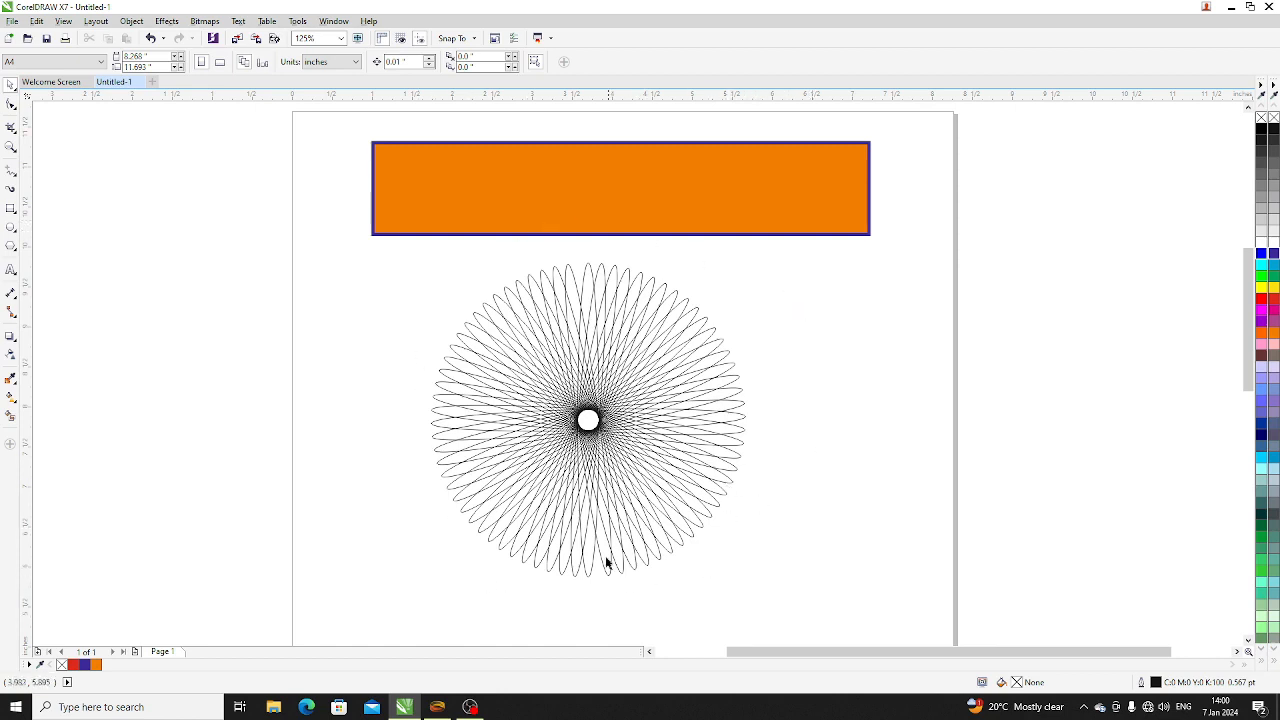
{"action": "scroll", "coordinate": [600, 294], "scroll_direction": "down", "scroll_amount": 1}
{"action": "scroll", "coordinate": [590, 340], "scroll_direction": "up", "scroll_amount": 1}
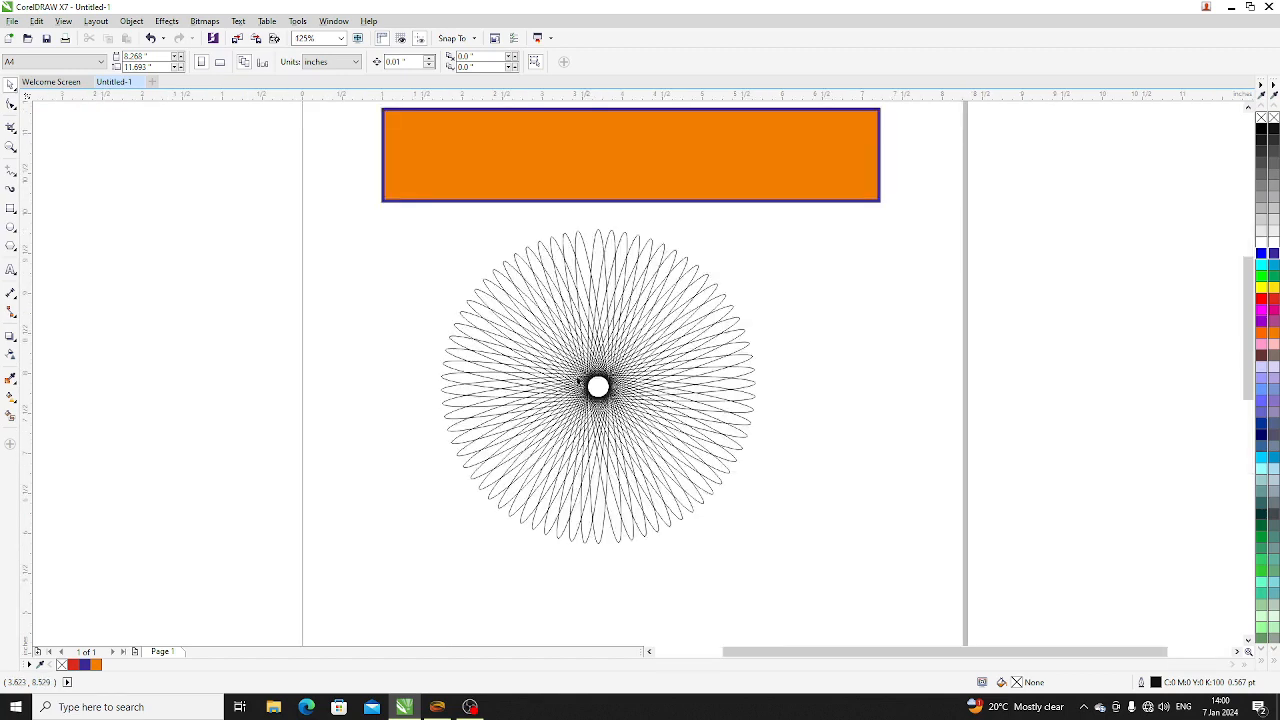
{"action": "left_click_drag", "start_coordinate": [324, 597], "coordinate": [905, 196]}
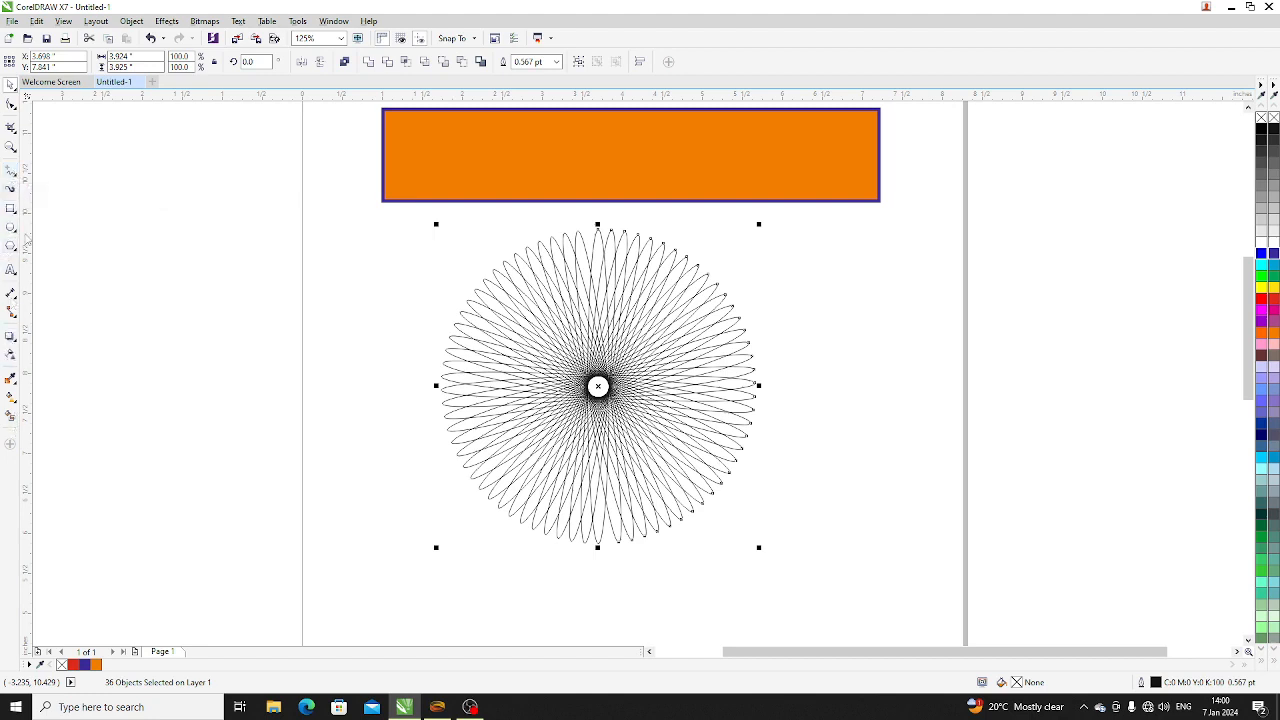
{"action": "left_click", "coordinate": [203, 271]}
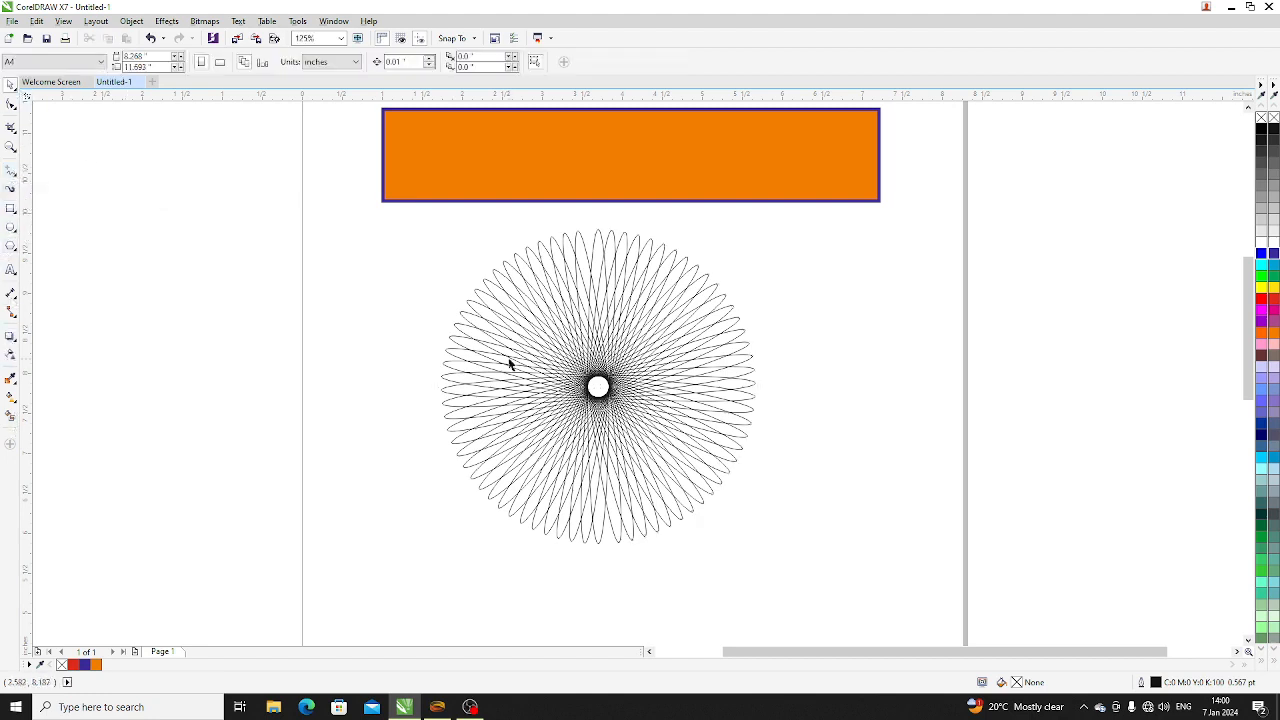
{"action": "scroll", "coordinate": [514, 428], "scroll_direction": "down", "scroll_amount": 2}
{"action": "scroll", "coordinate": [597, 465], "scroll_direction": "up", "scroll_amount": 2}
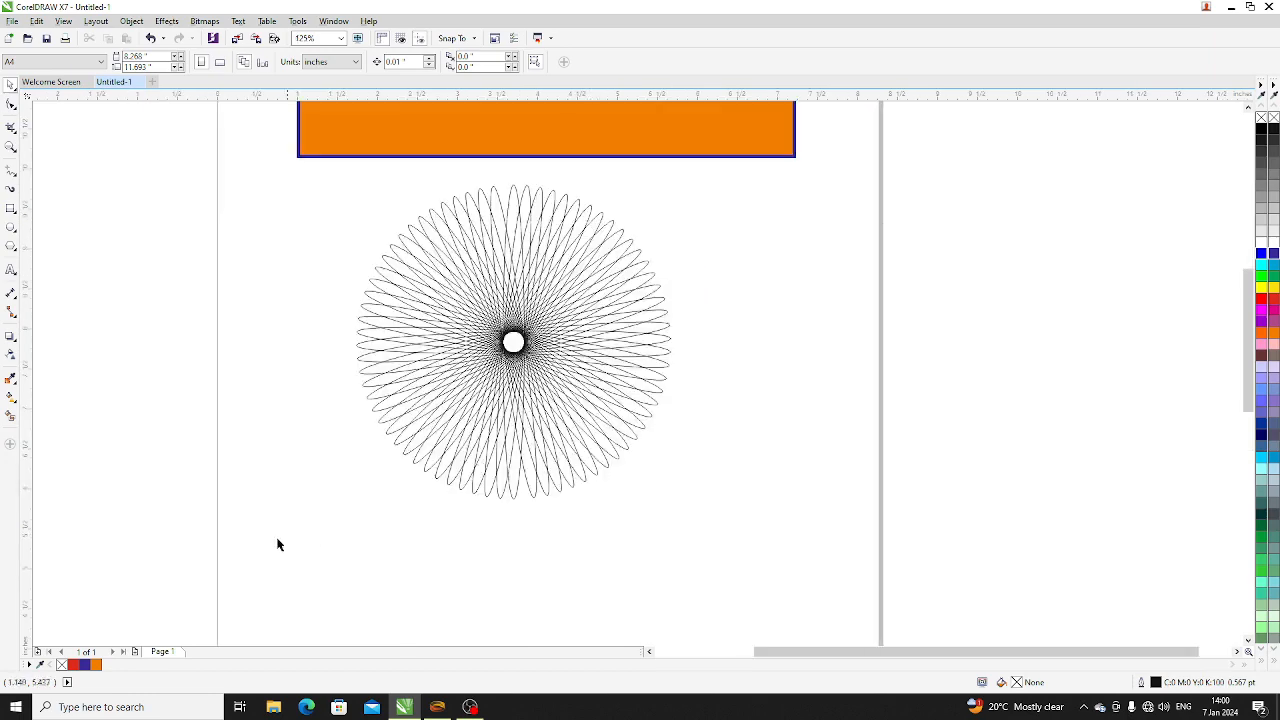
- Scale the whole ellipse rosette down proportionally to about 3.22 inches across and shift it slightly to the right beneath the bar
{"action": "left_click_drag", "start_coordinate": [242, 557], "coordinate": [808, 163]}
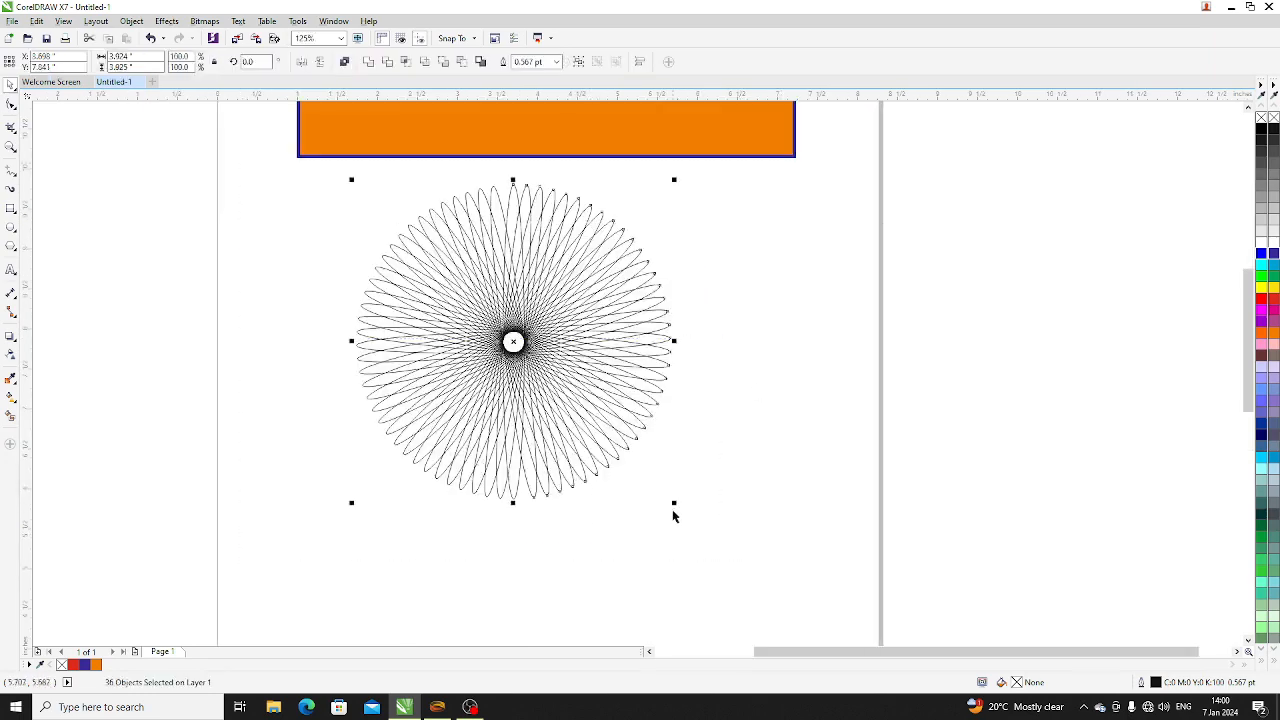
{"action": "left_click_drag", "start_coordinate": [674, 502], "coordinate": [614, 446]}
{"action": "left_click_drag", "start_coordinate": [528, 330], "coordinate": [558, 328]}
{"action": "left_click", "coordinate": [692, 452]}
- Reselect all the rosette's ellipses, enlarge them slightly in proportion, and nudge the rosette to the right and down
{"action": "left_click_drag", "start_coordinate": [289, 512], "coordinate": [729, 158]}
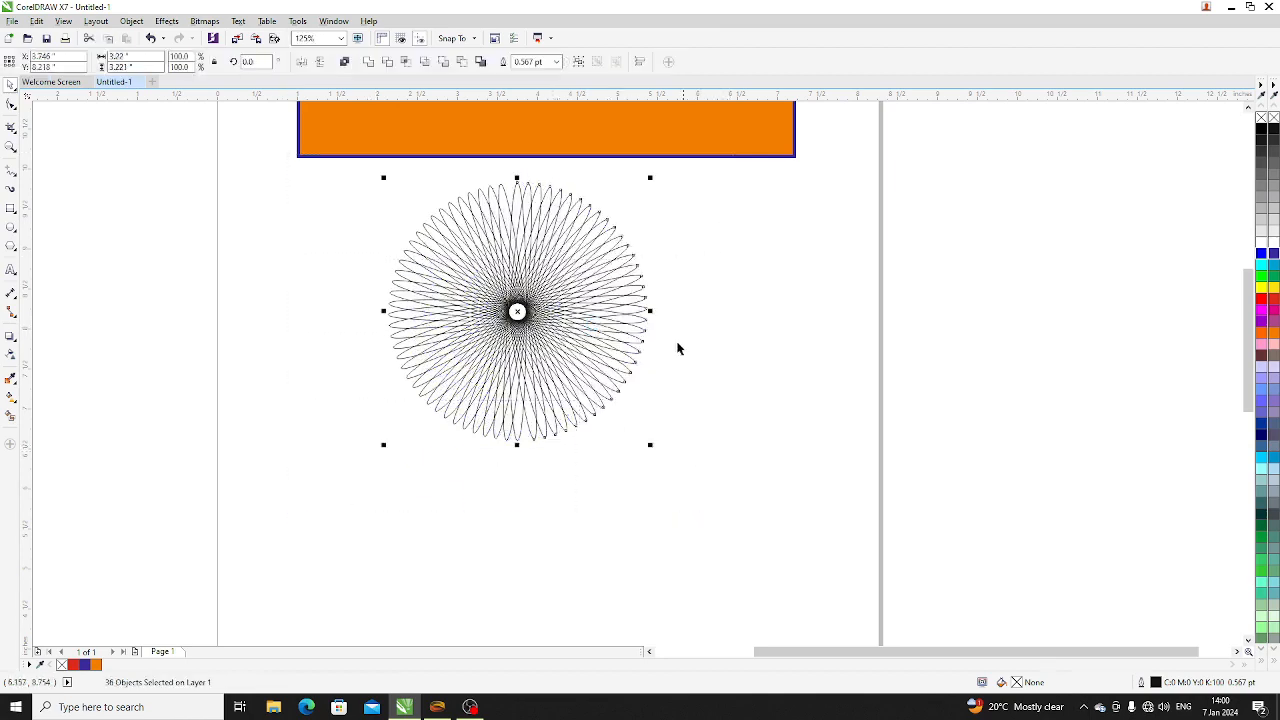
{"action": "left_click_drag", "start_coordinate": [650, 443], "coordinate": [668, 461]}
{"action": "left_click_drag", "start_coordinate": [571, 351], "coordinate": [581, 356]}
{"action": "left_click", "coordinate": [650, 420]}
- Draw a narrow vertical rectangle about 0.23 by 4.13 inches below the rosette and add a copy rotated about 10° clockwise around its centre
{"action": "scroll", "coordinate": [301, 288], "scroll_direction": "down", "scroll_amount": 1}
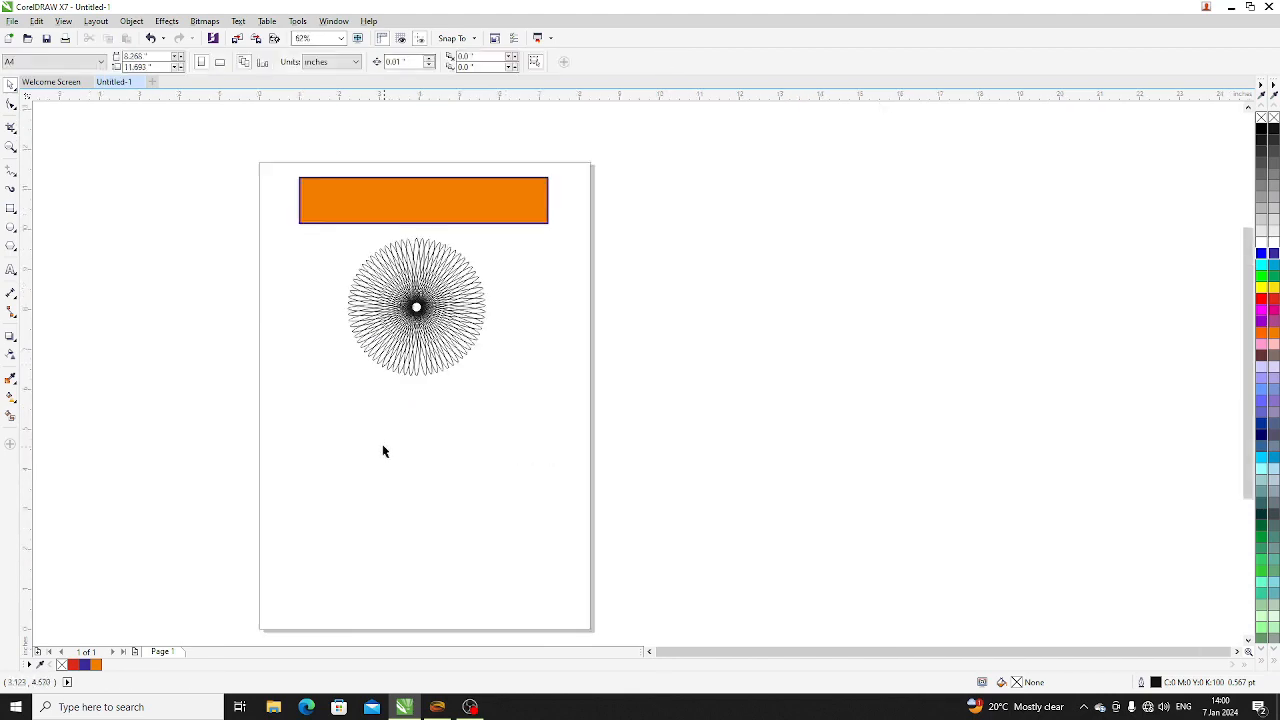
{"action": "left_click", "coordinate": [11, 208]}
{"action": "mouse_move", "coordinate": [401, 410]}
{"action": "left_mouse_down"}
{"action": "mouse_move", "coordinate": [423, 586]}
{"action": "mouse_move", "coordinate": [410, 582]}
{"action": "left_mouse_up"}
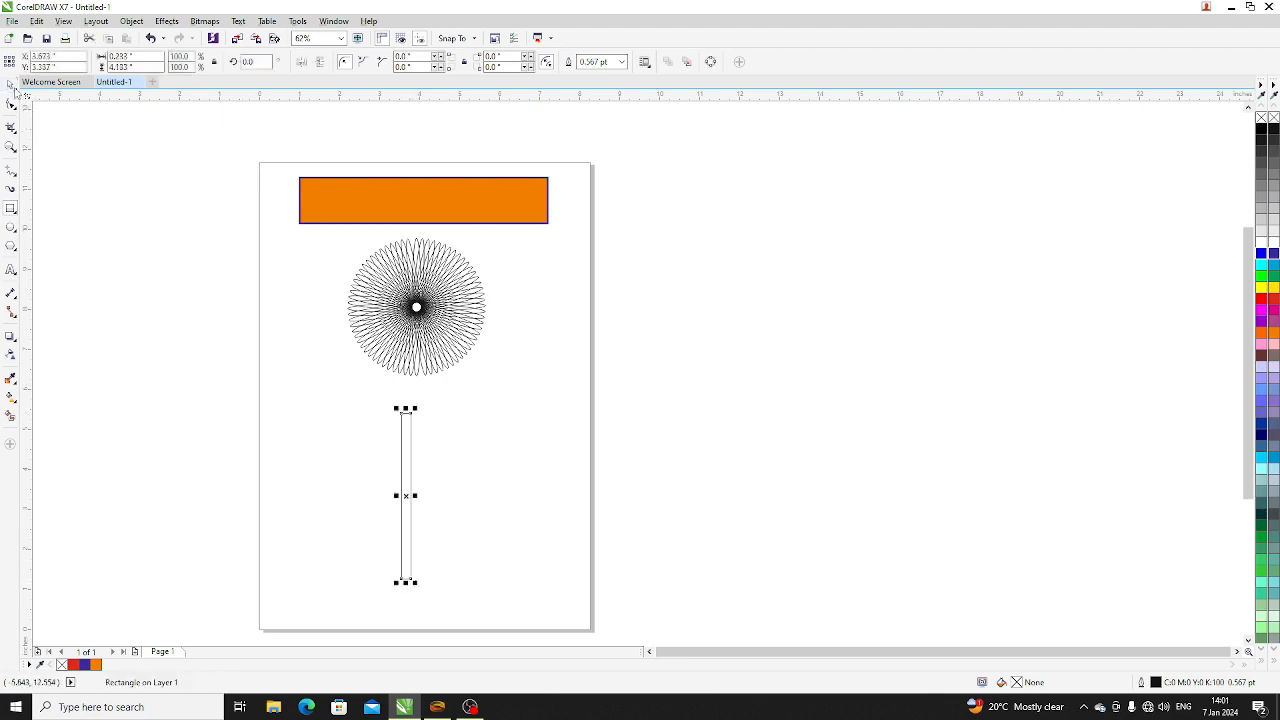
{"action": "left_click", "coordinate": [10, 84]}
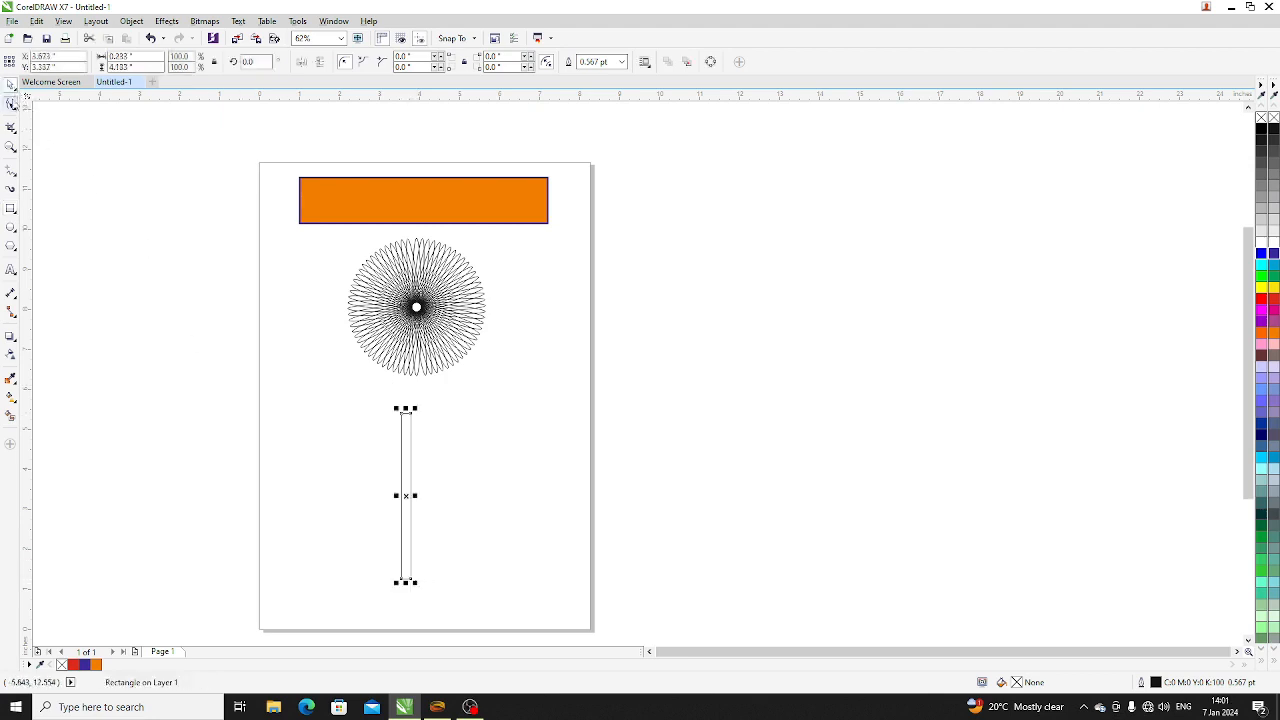
{"action": "left_click", "coordinate": [405, 492]}
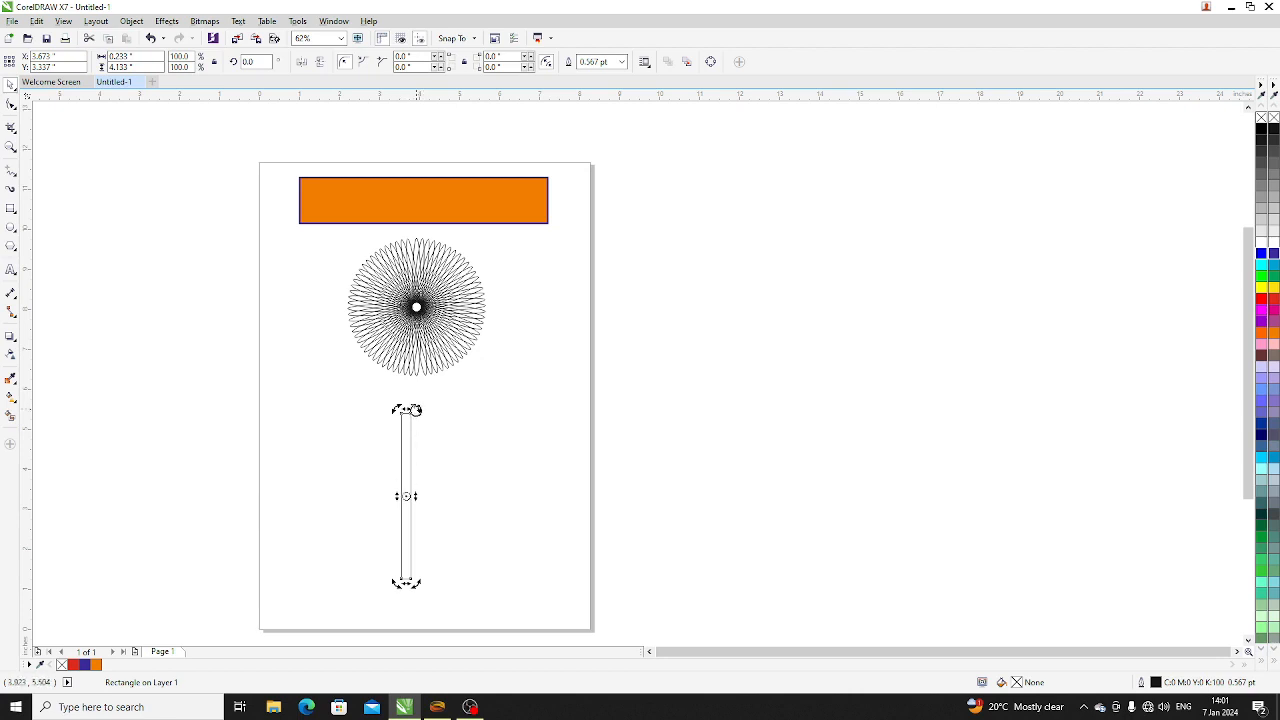
{"action": "left_click_drag", "start_coordinate": [418, 411], "coordinate": [430, 420]}
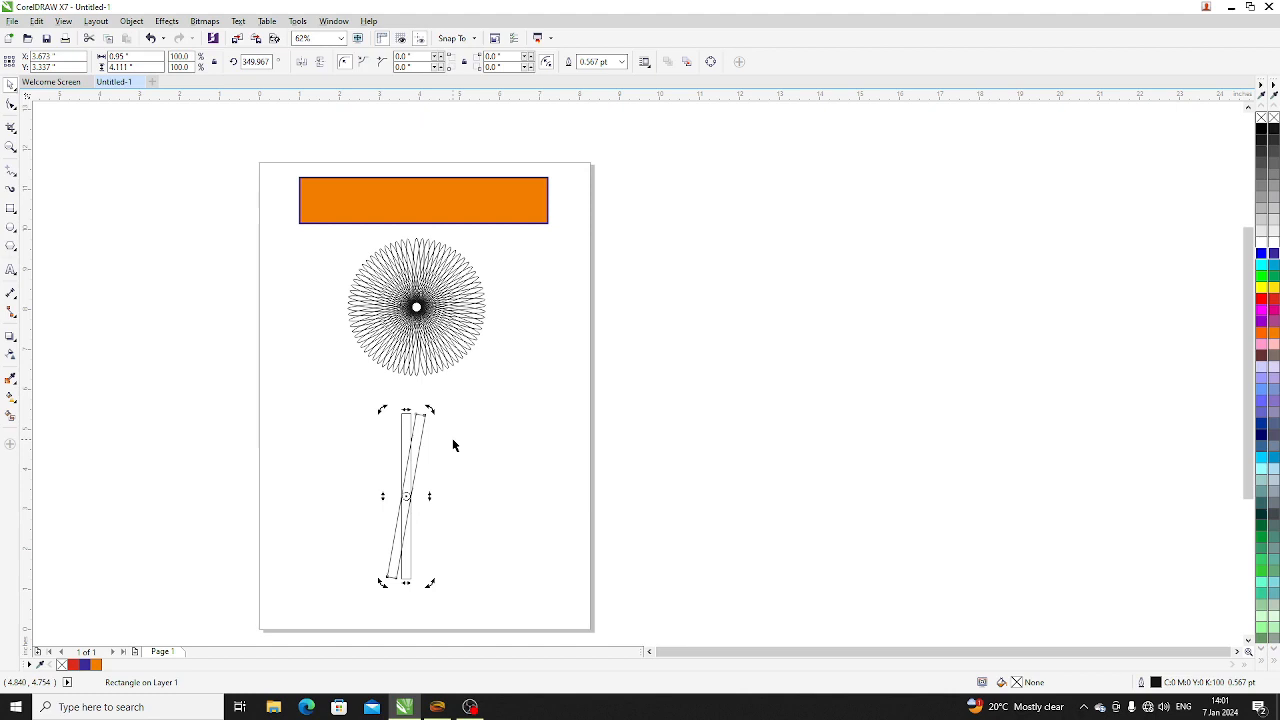
- Repeat the rotated duplication until the rectangles form a full circle, and clear the selection
{"action": "key", "text": "ctrl+r"}
{"action": "key", "text": "ctrl+r"}
{"action": "key", "text": "ctrl+r"}
{"action": "key", "text": "ctrl+r"}
{"action": "key", "text": "ctrl+r"}
{"action": "key", "text": "ctrl+r"}
{"action": "key", "text": "ctrl+r"}
{"action": "key", "text": "ctrl+r"}
{"action": "key", "text": "ctrl+r"}
{"action": "key", "text": "ctrl+r"}
{"action": "key", "text": "ctrl+r"}
{"action": "key", "text": "ctrl+r"}
{"action": "key", "text": "ctrl+r"}
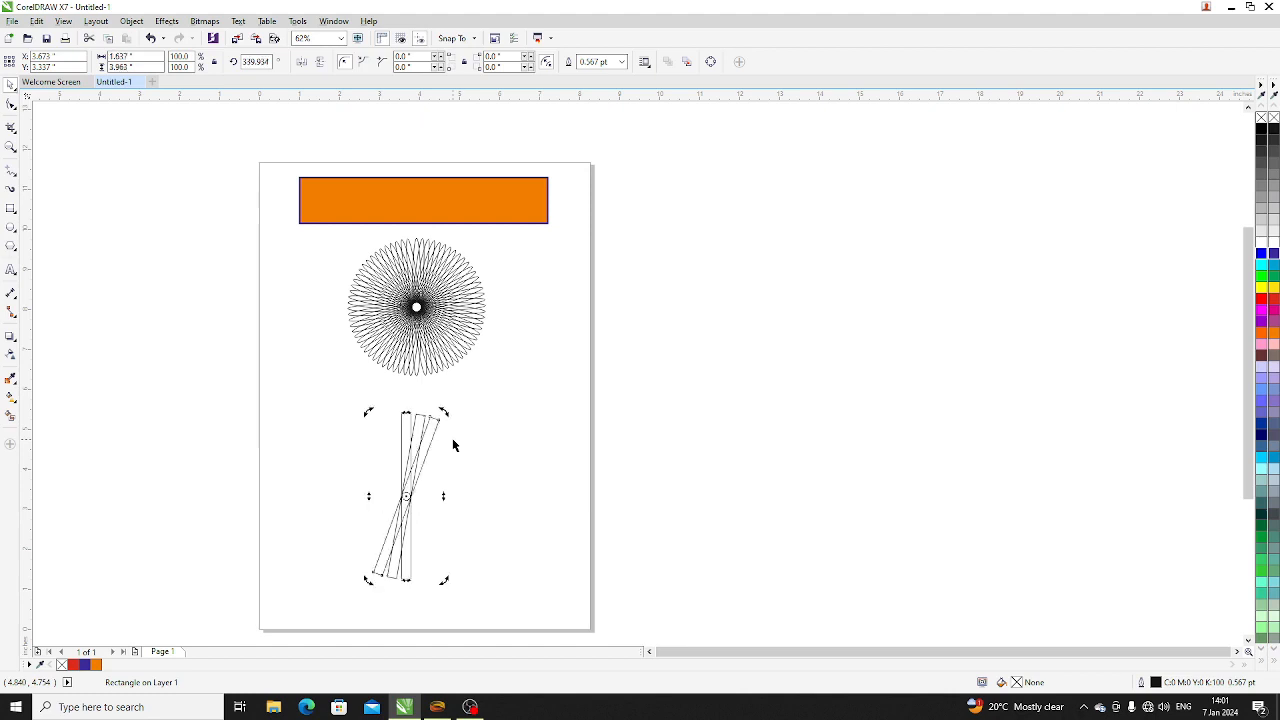
{"action": "key", "text": "ctrl+r"}
{"action": "key", "text": "ctrl+r"}
{"action": "key", "text": "ctrl+r"}
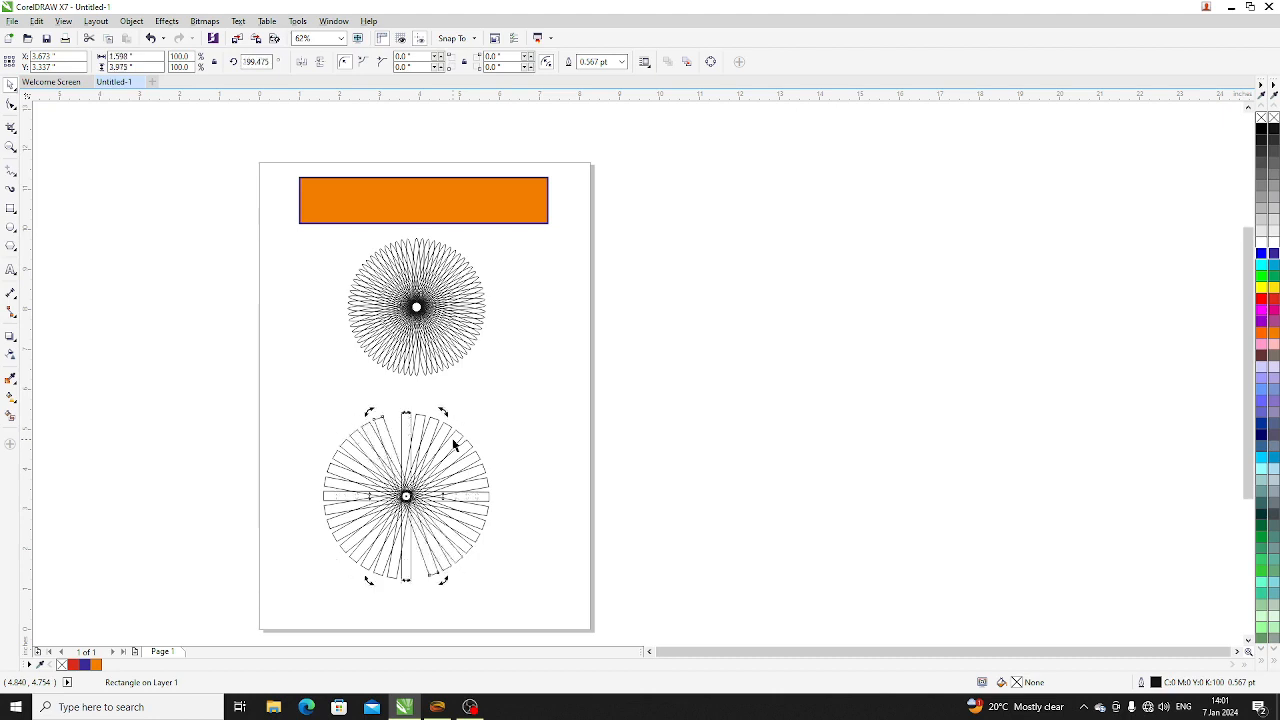
{"action": "left_click", "coordinate": [556, 525]}
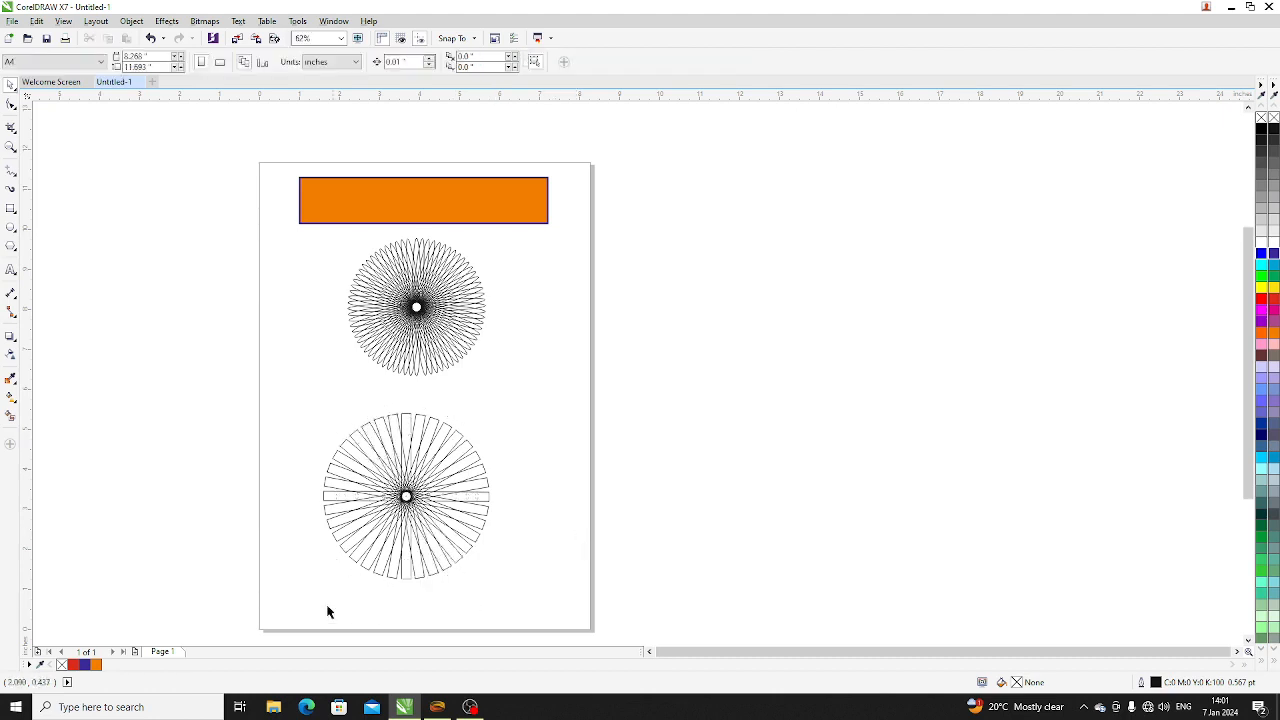
- Try orange and yellow fills on all the rectangles of the lower rosette, fill them green, and deselect
{"action": "left_click_drag", "start_coordinate": [299, 597], "coordinate": [562, 405]}
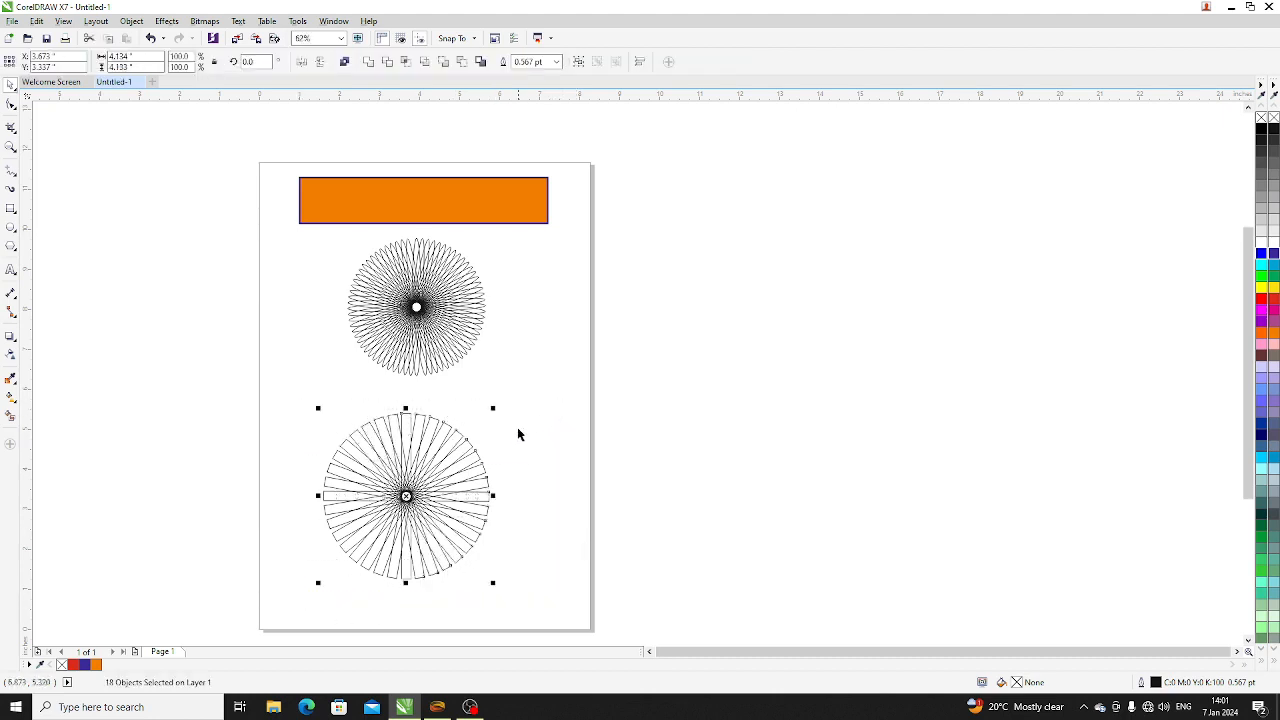
{"action": "left_click", "coordinate": [1273, 336]}
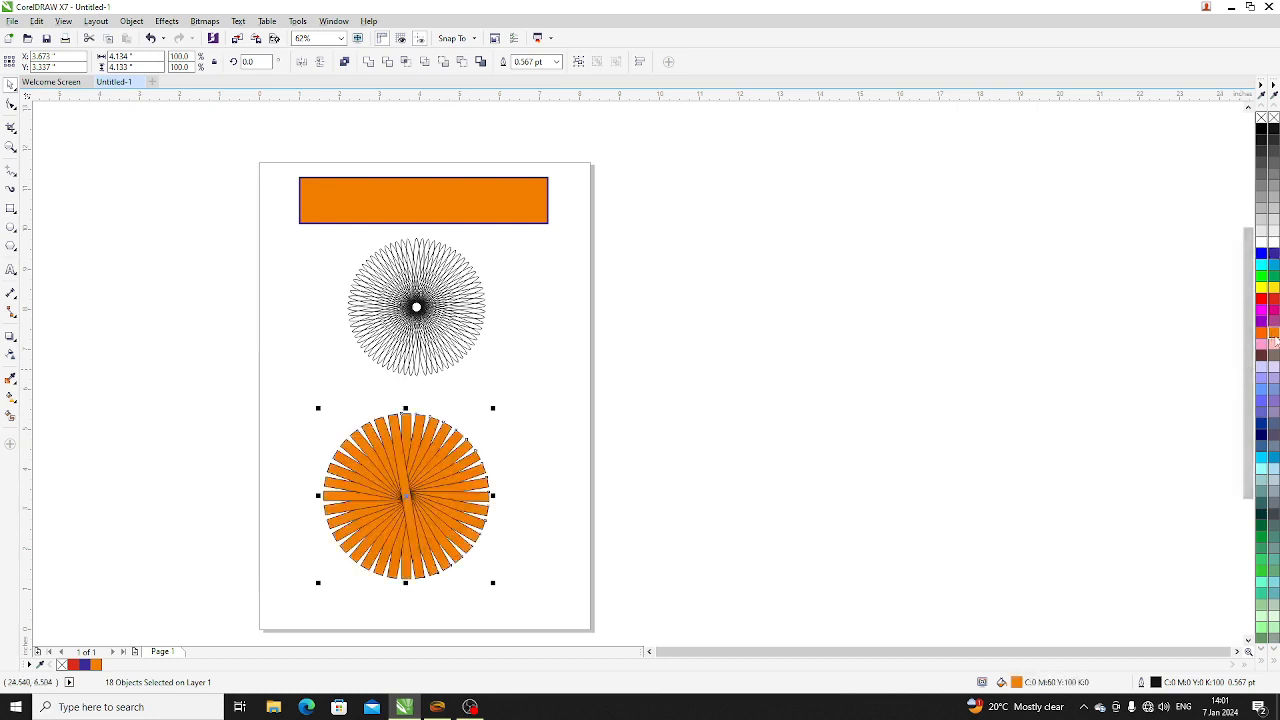
{"action": "left_click", "coordinate": [1273, 287]}
{"action": "left_click", "coordinate": [1273, 276]}
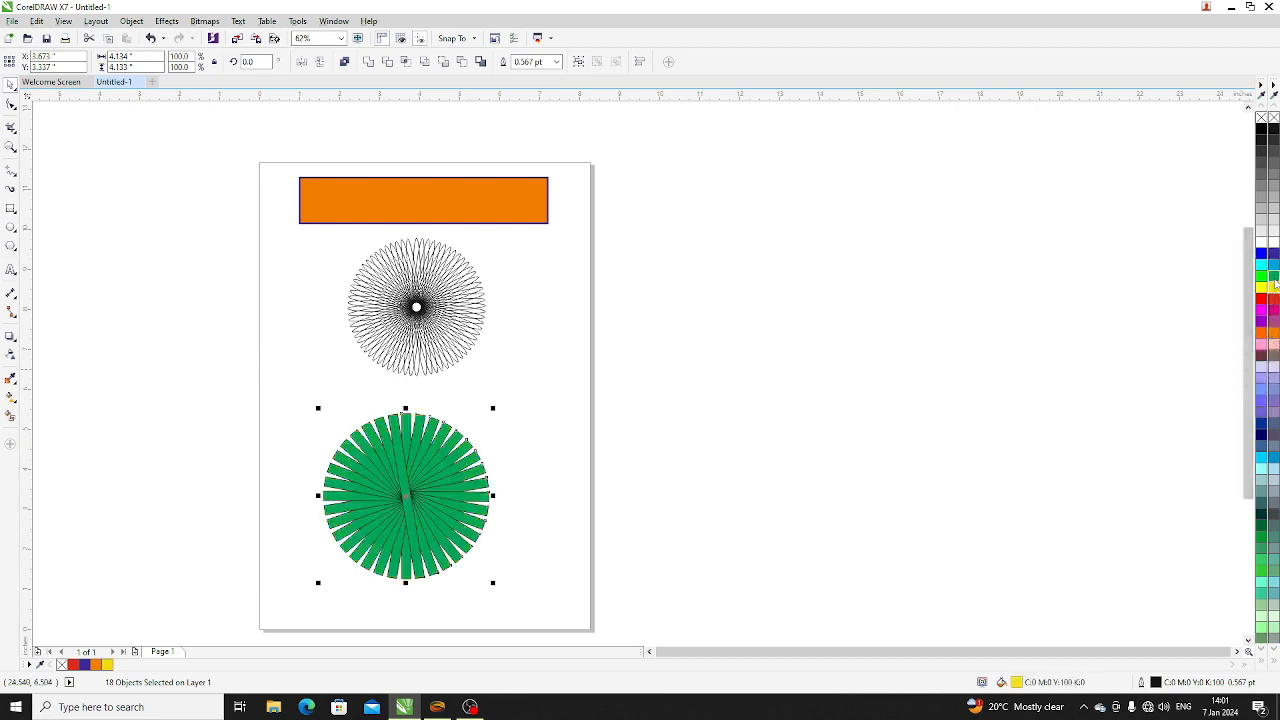
{"action": "left_click", "coordinate": [688, 337]}
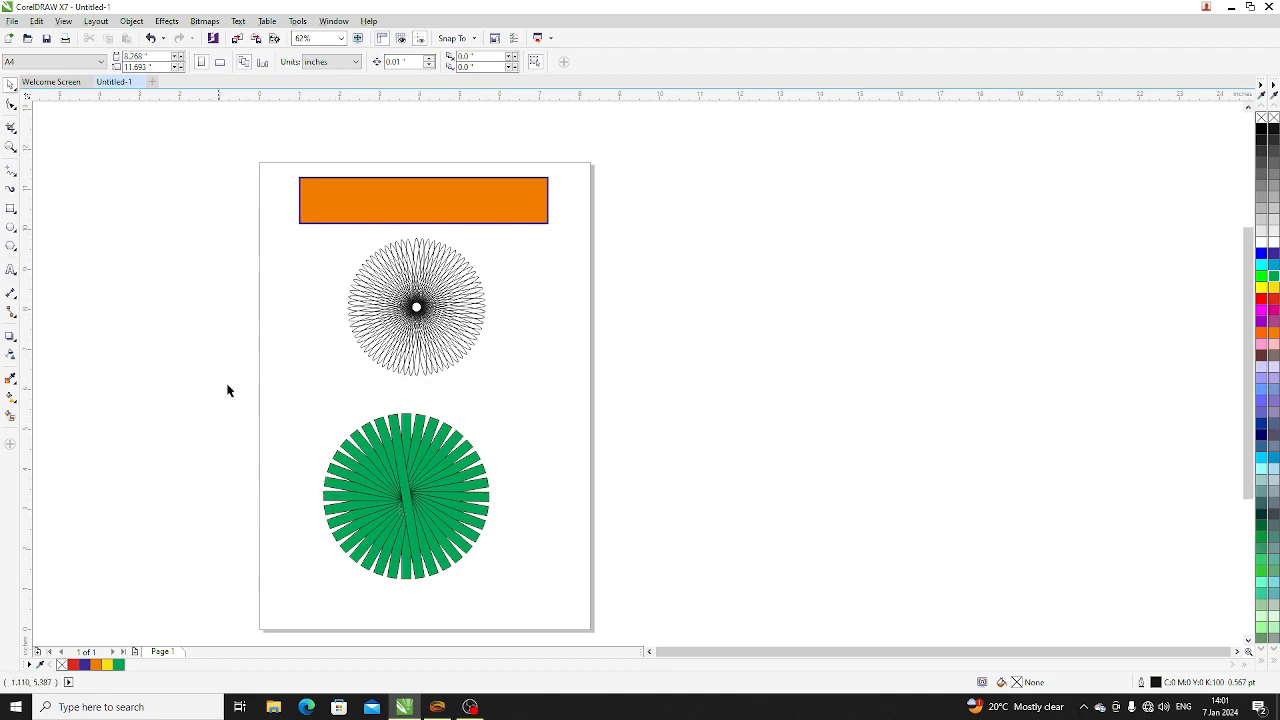